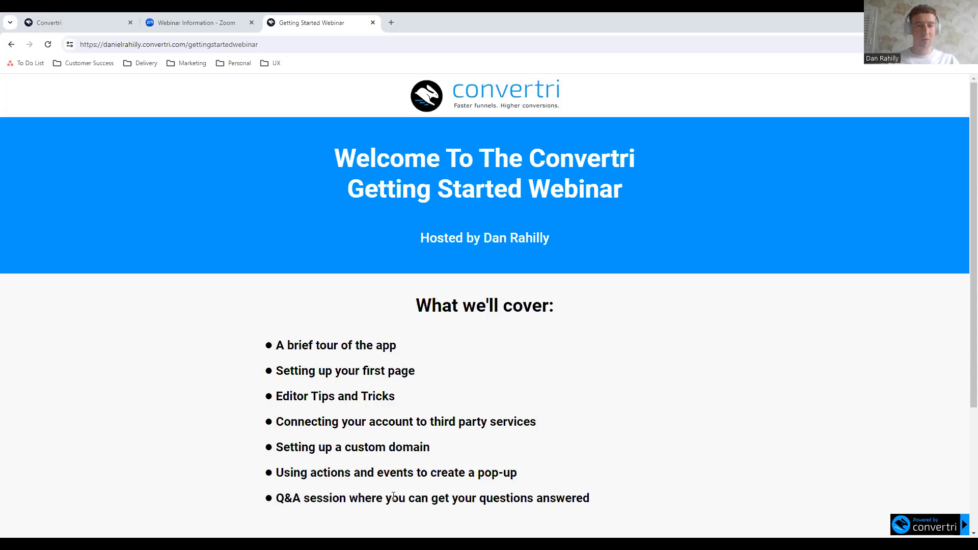
Read through the agenda on the Getting Started Webinar welcome page.
scroll(463, 409, "down", 2)
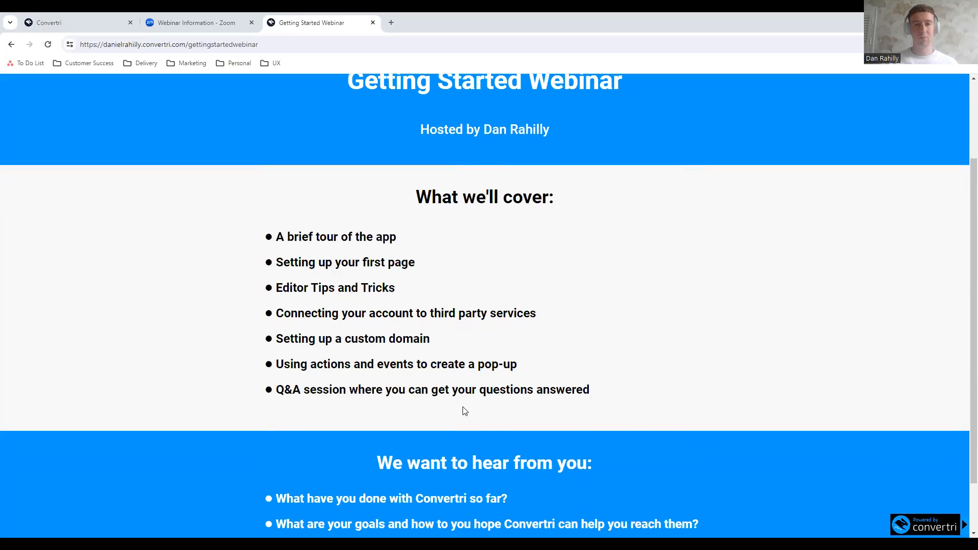
scroll(675, 321, "up", 2)
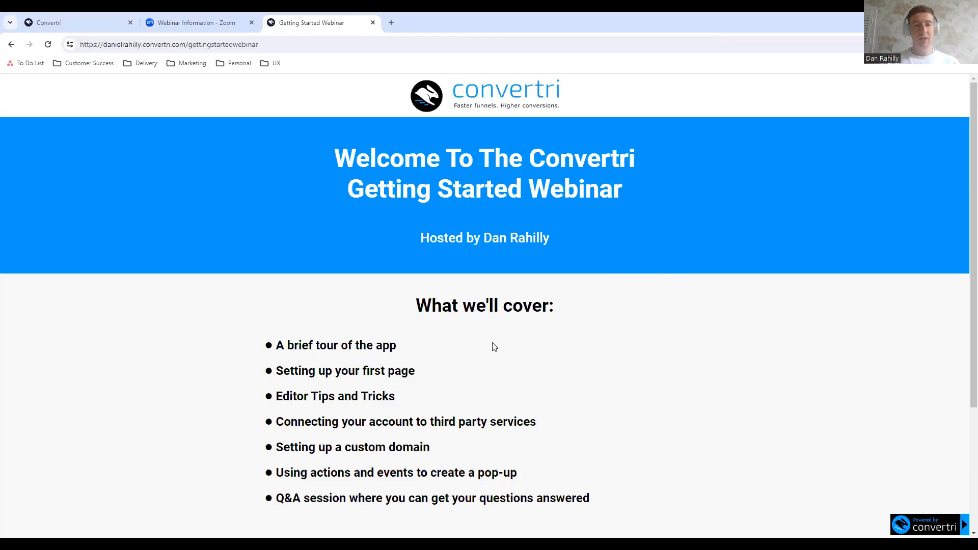
scroll(525, 335, "down", 2)
scroll(505, 296, "up", 2)
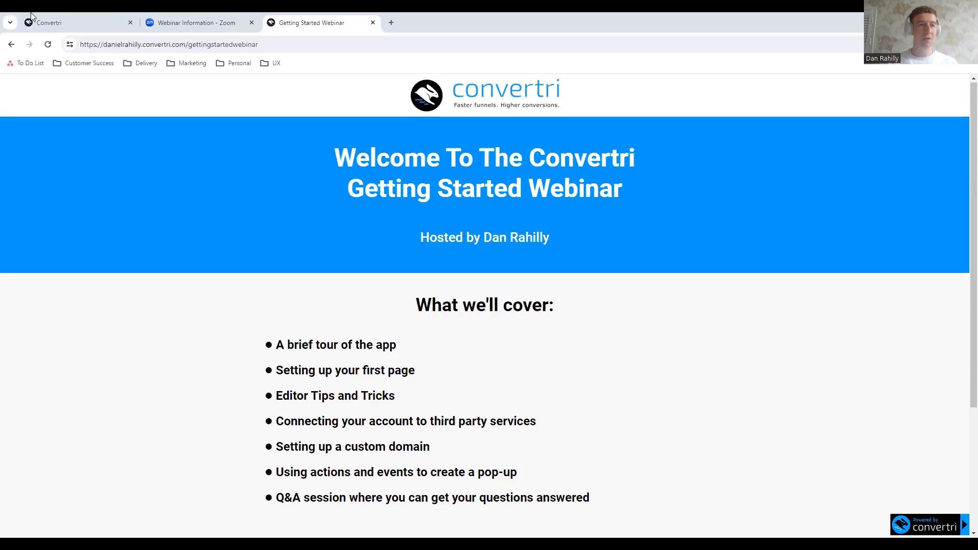
Switch to the Convertri dashboard and look over the Cart products and the Training courses.
left_click(51, 22)
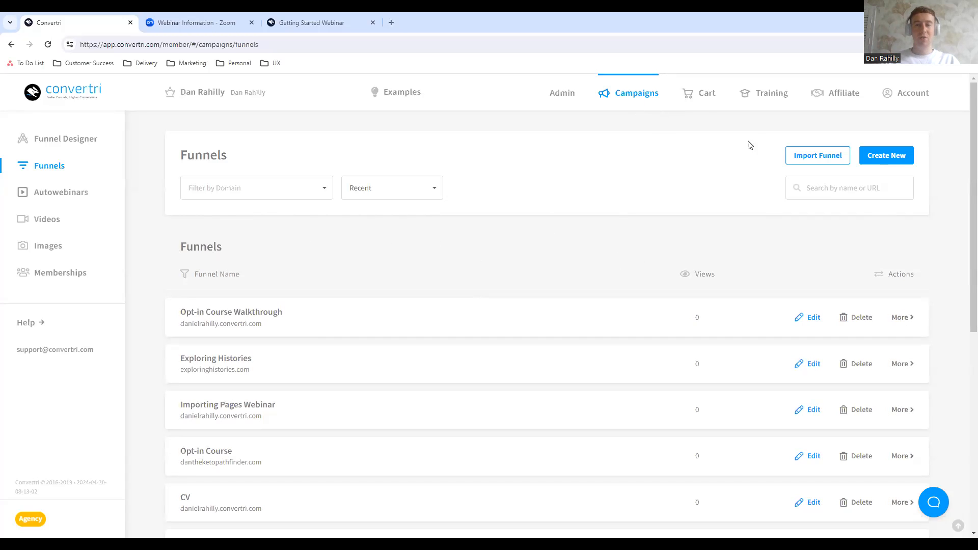
left_click(698, 99)
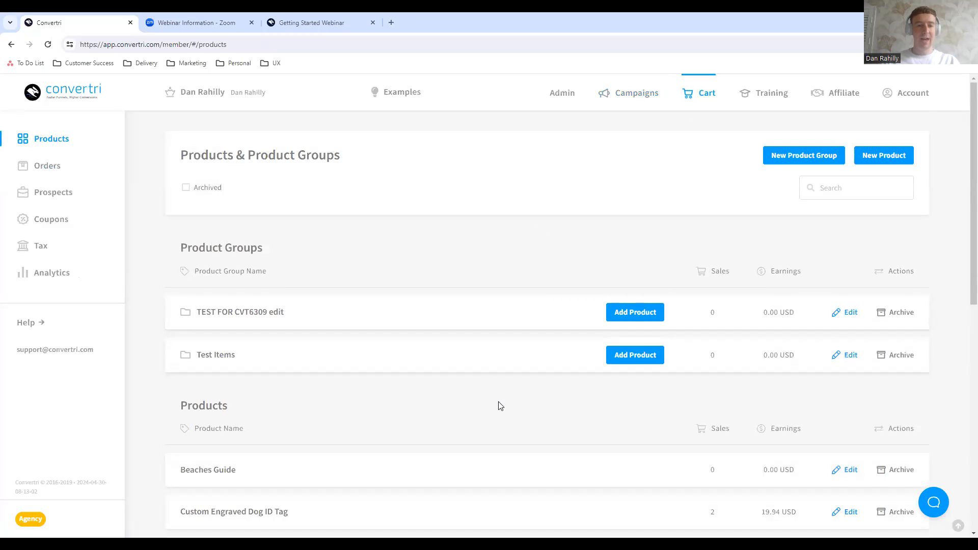
scroll(498, 405, "down", 1)
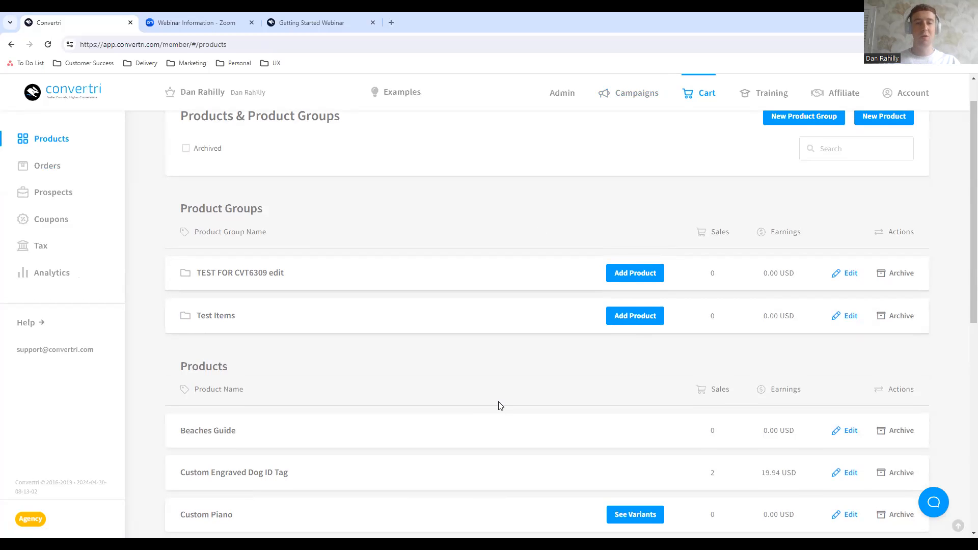
scroll(499, 405, "up", 1)
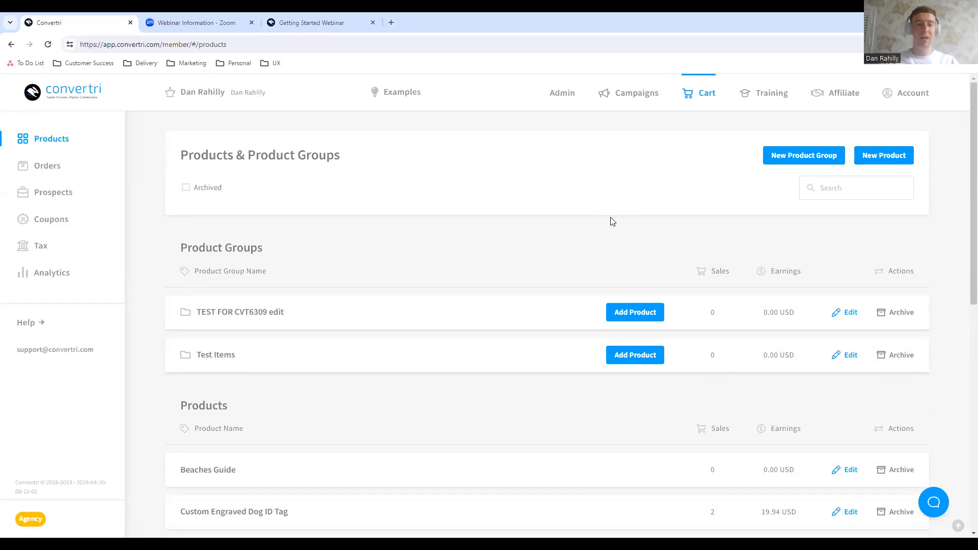
left_click(765, 105)
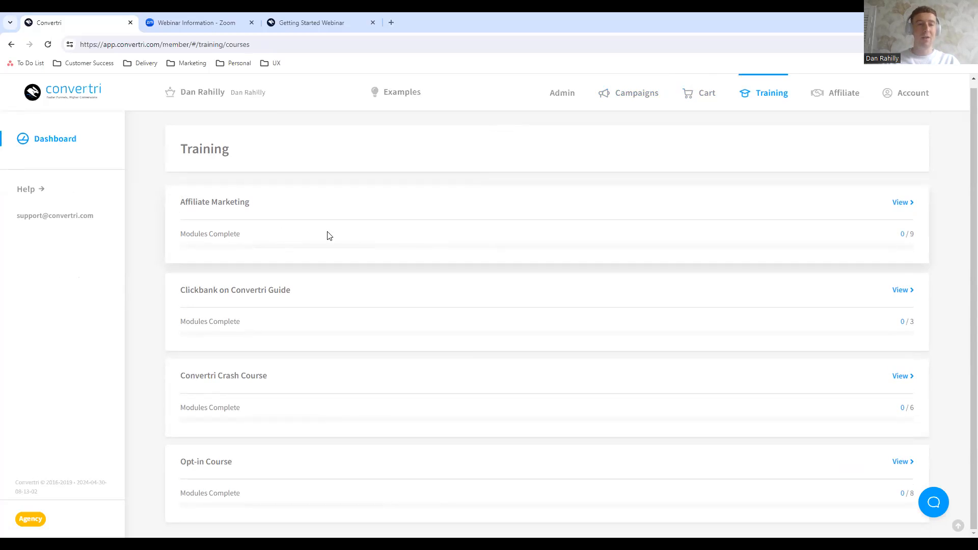
Look over the Affiliate area and the account's Domains and Integrations settings.
left_click(821, 99)
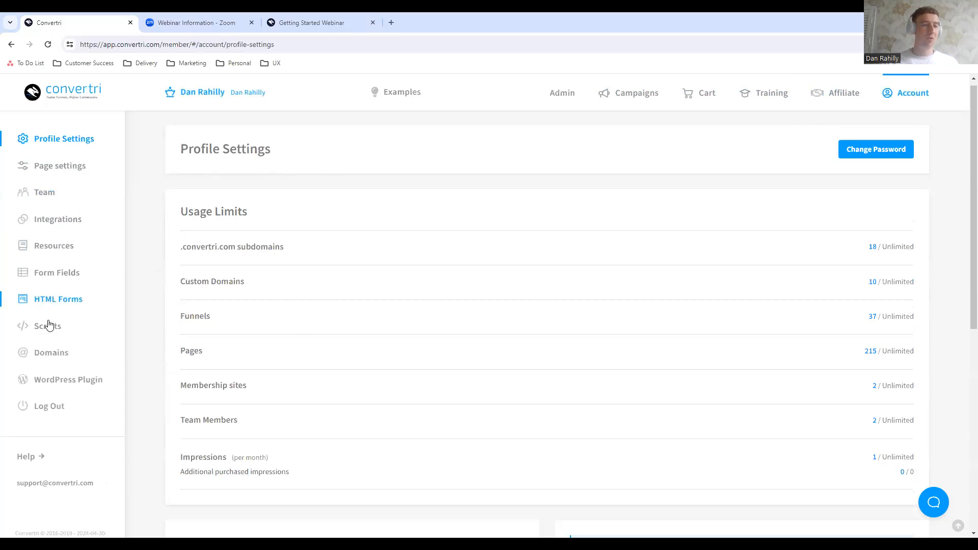
left_click(47, 355)
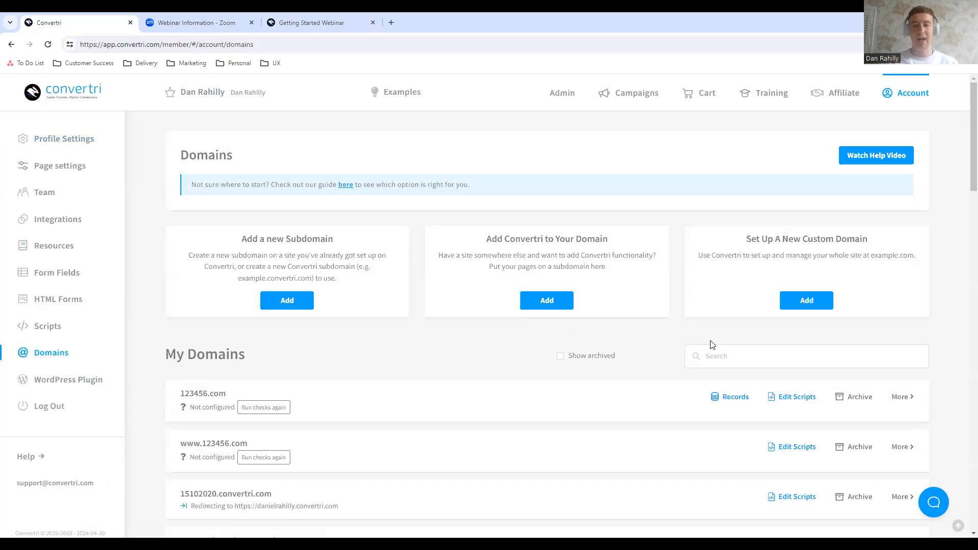
left_click(51, 221)
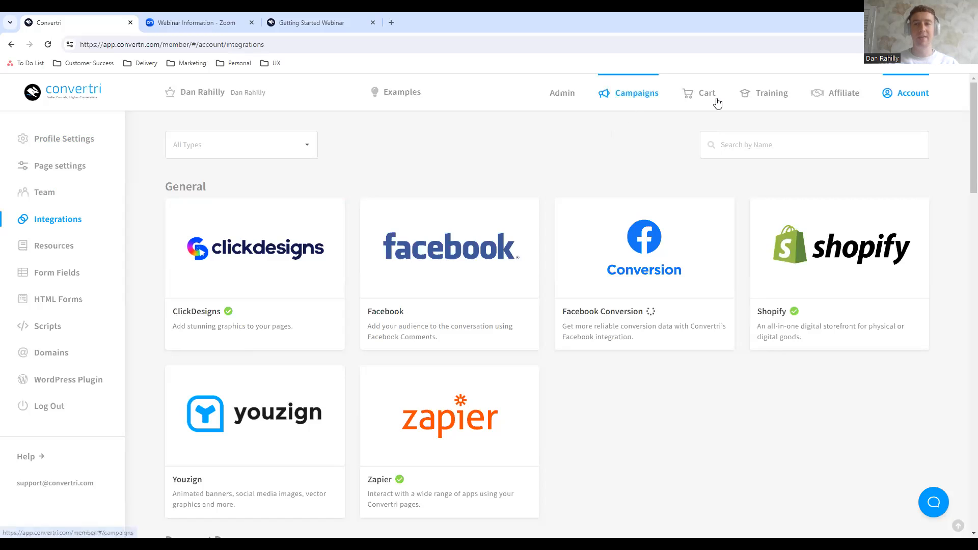
Open the funnel designs for creating a new campaign funnel and preview the Lead Gen design.
left_click(627, 97)
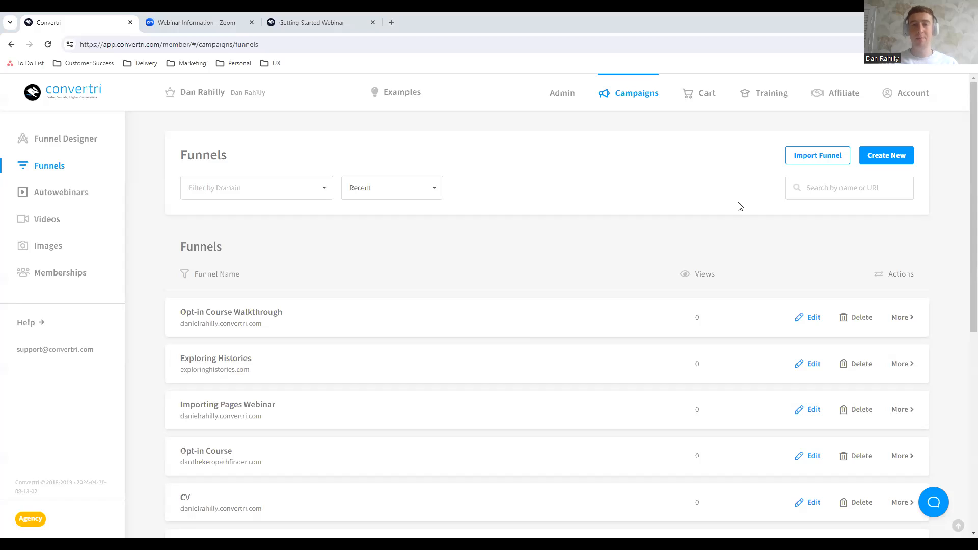
left_click(889, 161)
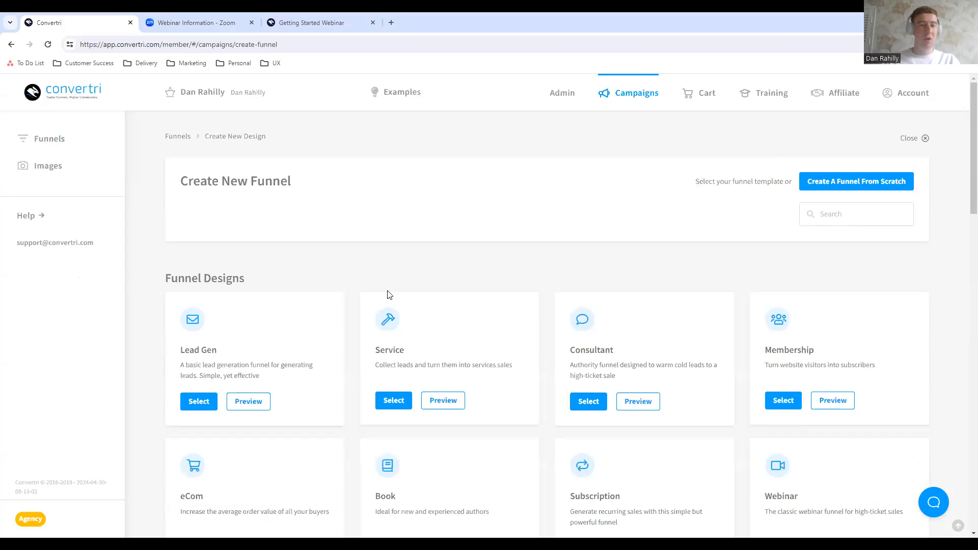
scroll(313, 382, "down", 1)
scroll(313, 383, "down", 1)
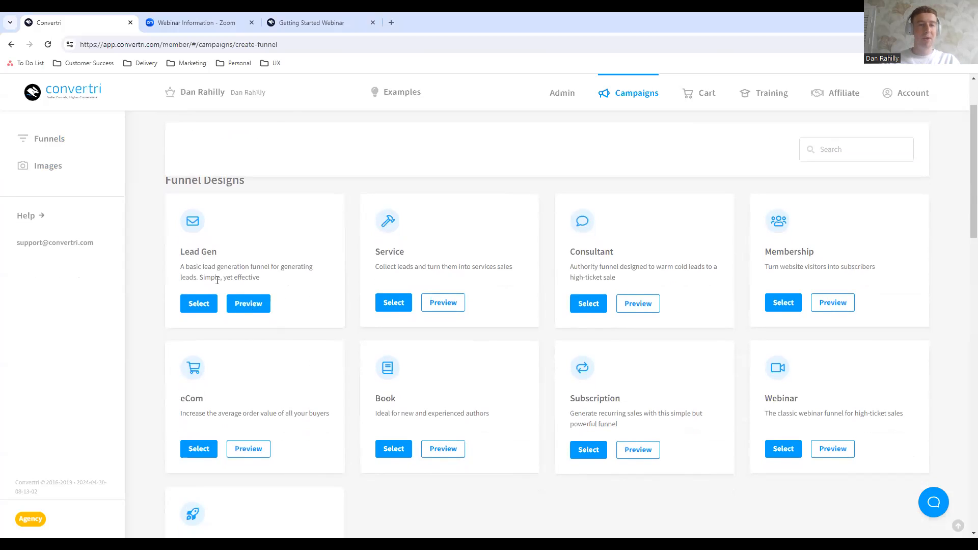
scroll(217, 280, "up", 1)
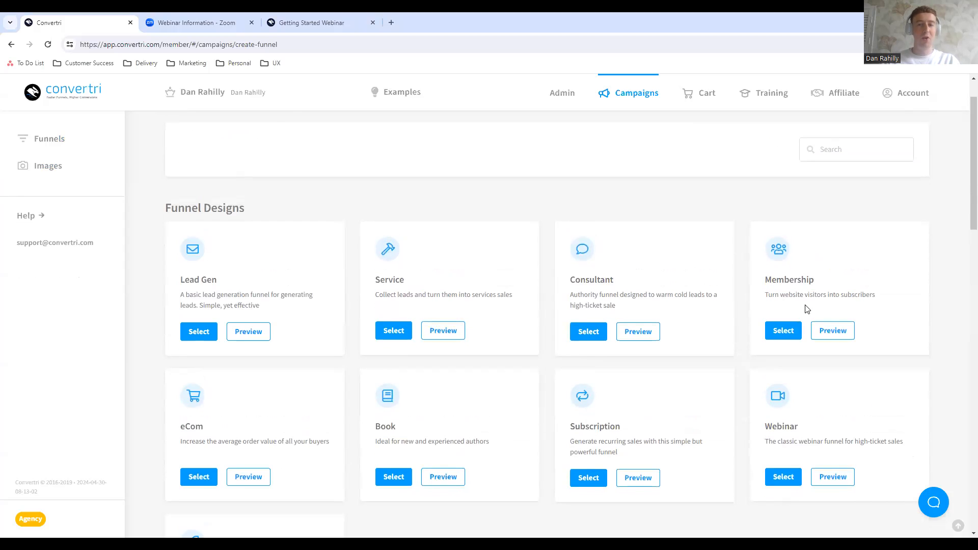
left_click(249, 333)
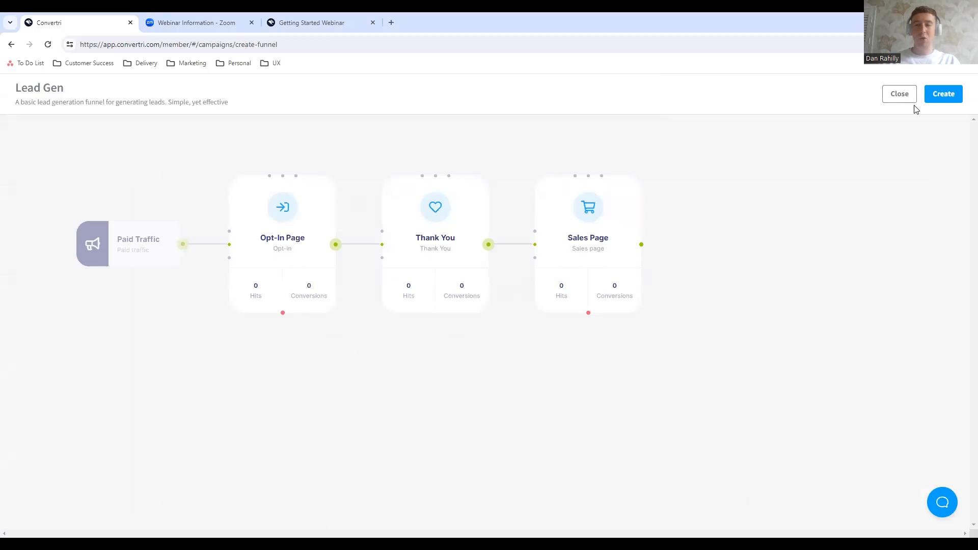
left_click(900, 94)
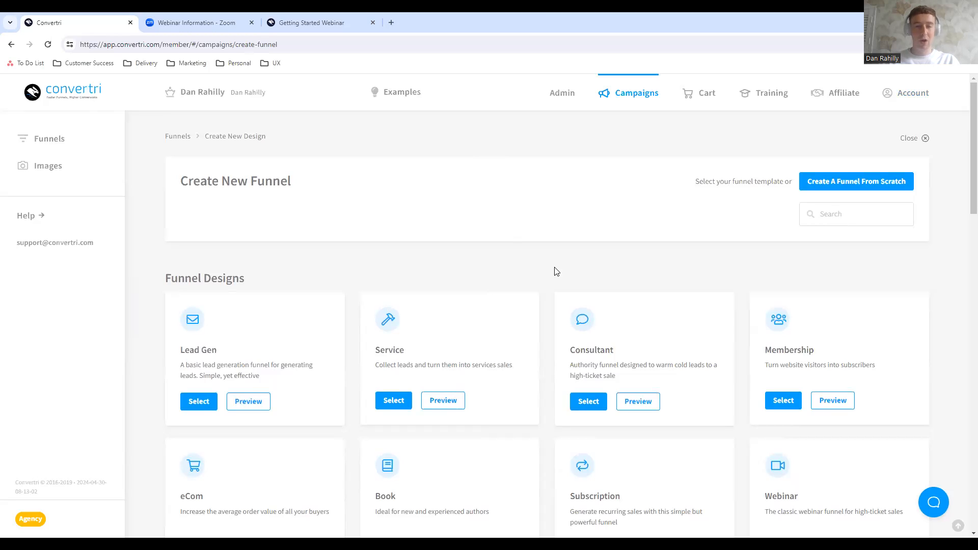
Create a funnel from scratch named "Getting Started Webinar" on the host's personal convertri.com subdomain.
left_click(873, 186)
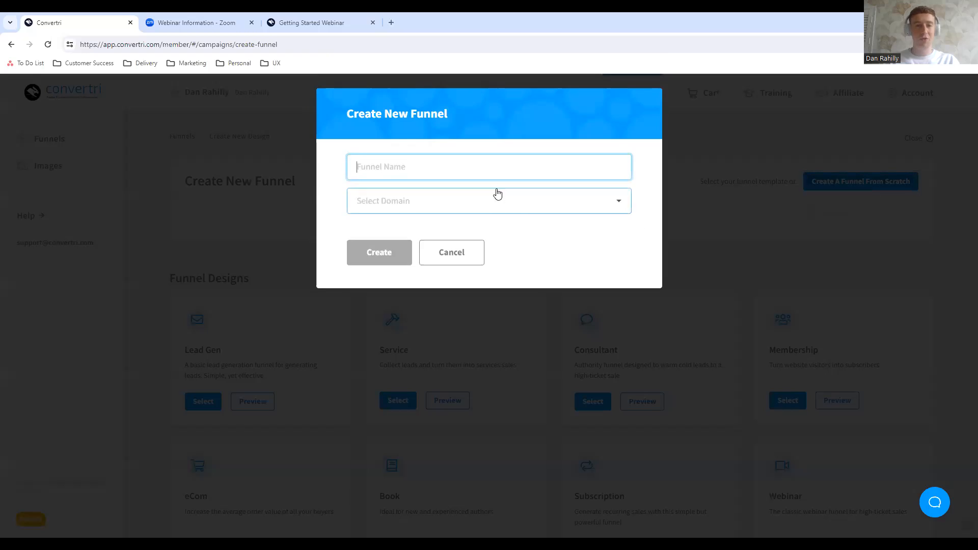
type("Getting Started WE")
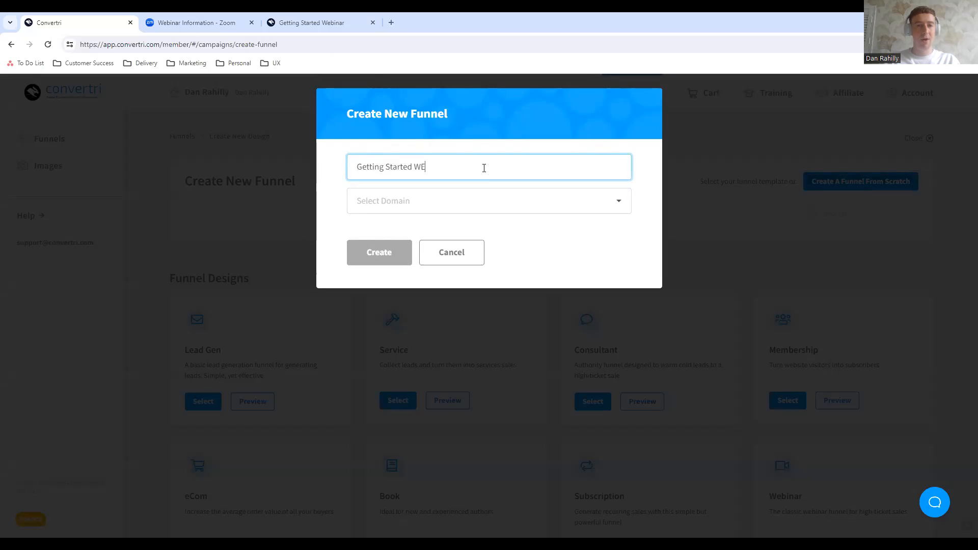
type("binar")
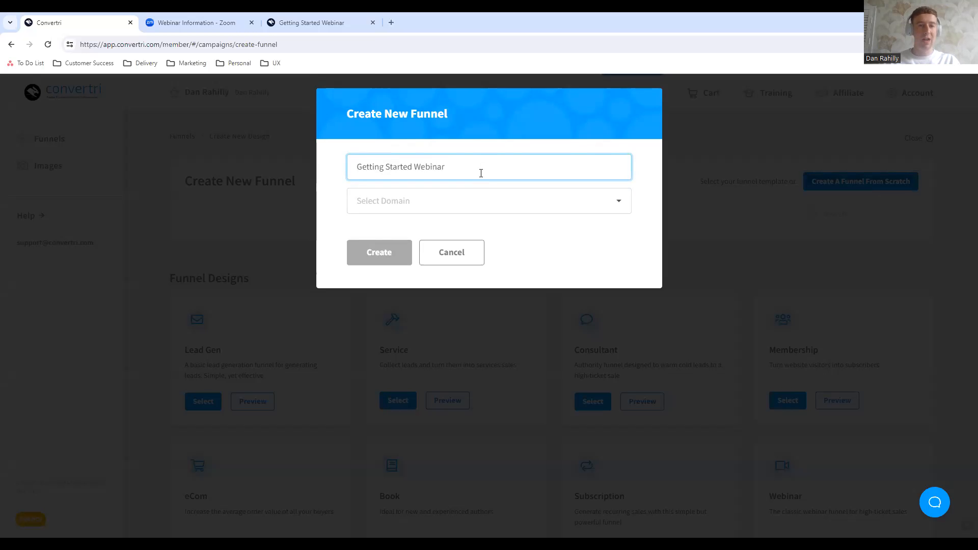
left_click(453, 204)
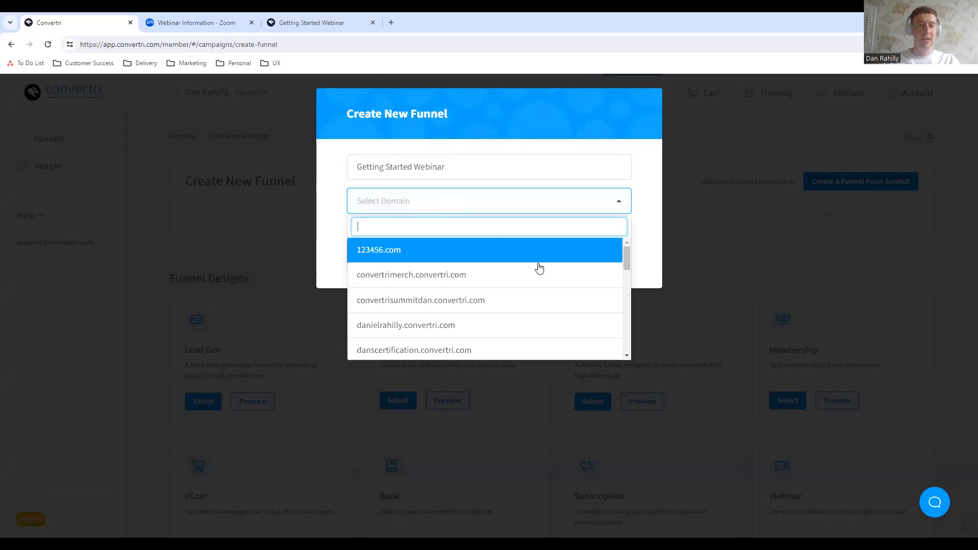
left_click(449, 329)
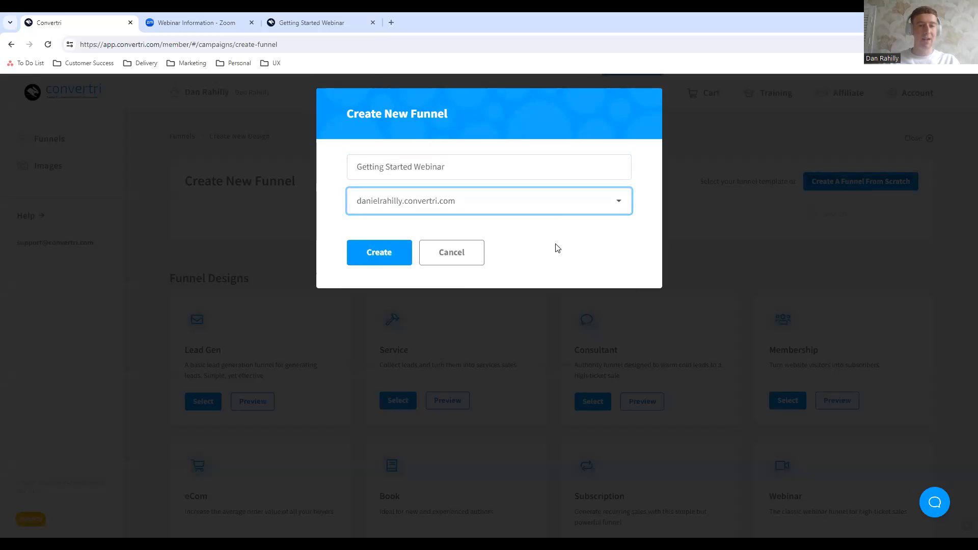
left_click(396, 260)
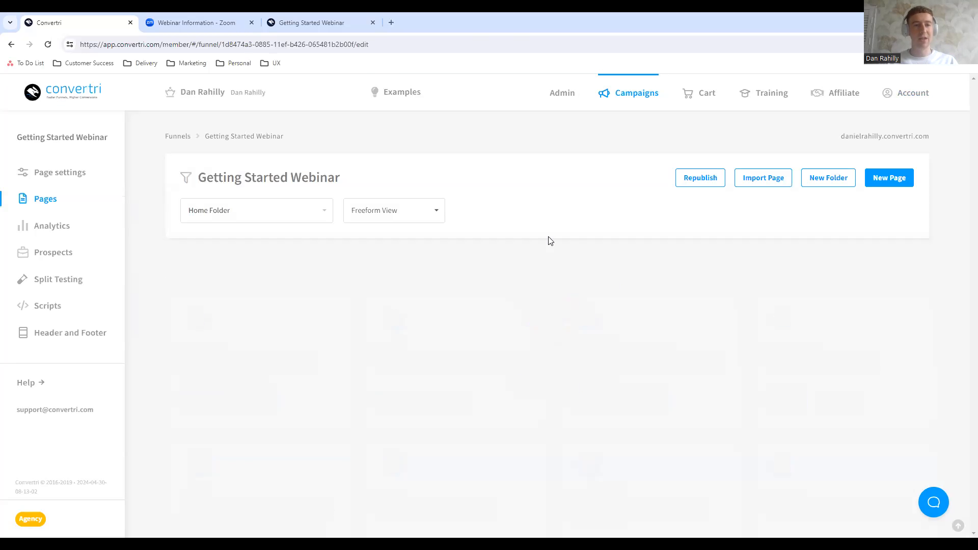
Start a new page in the funnel and filter the page templates to Only Themes.
left_click(890, 186)
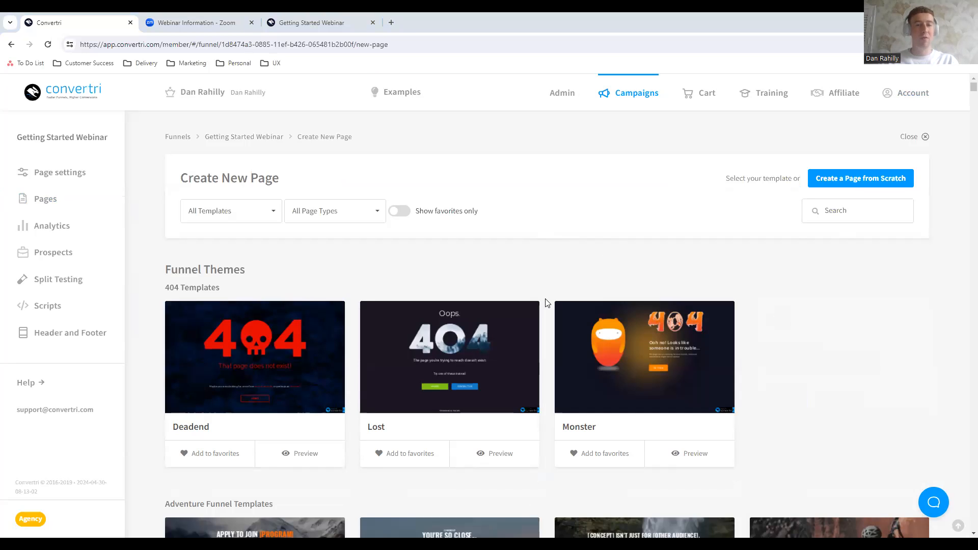
scroll(545, 301, "down", 2)
scroll(545, 302, "up", 2)
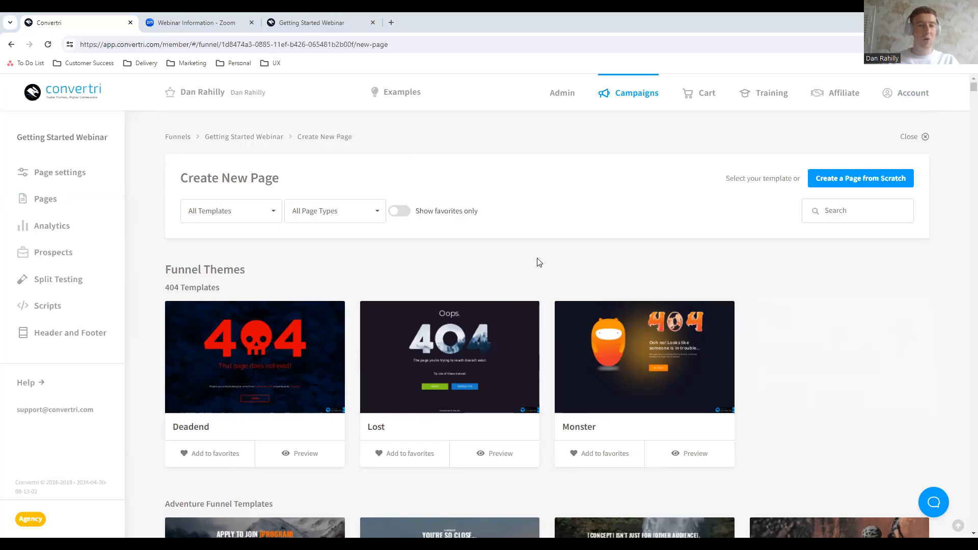
scroll(793, 322, "down", 1)
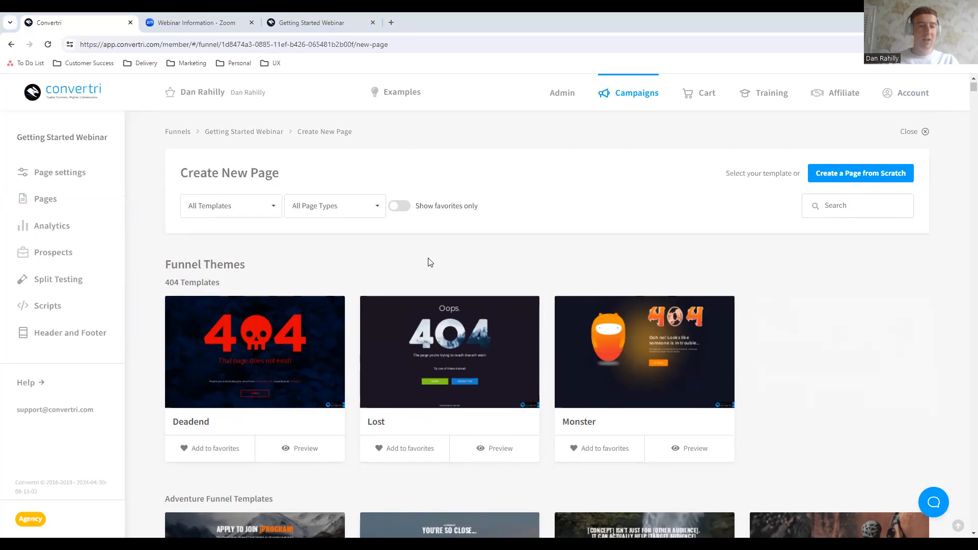
left_click(258, 214)
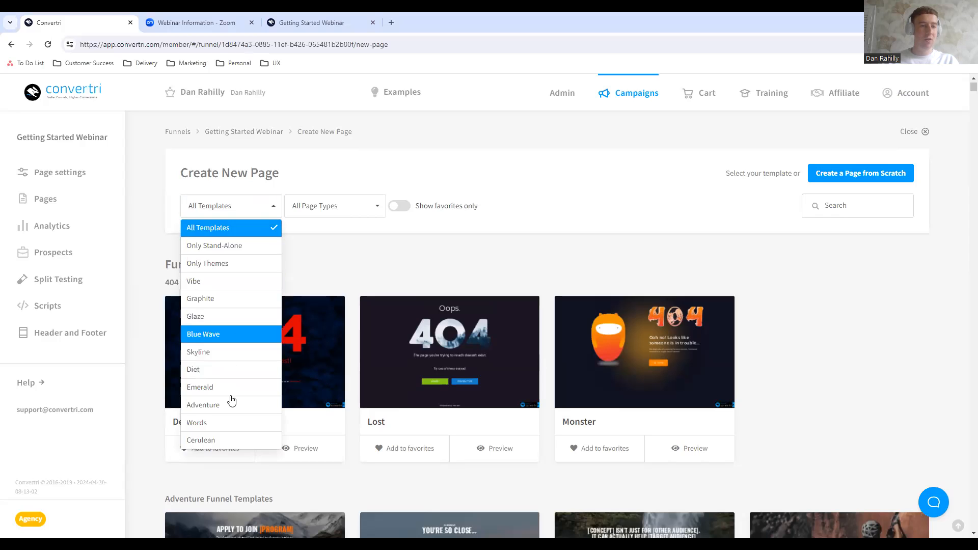
left_click(230, 264)
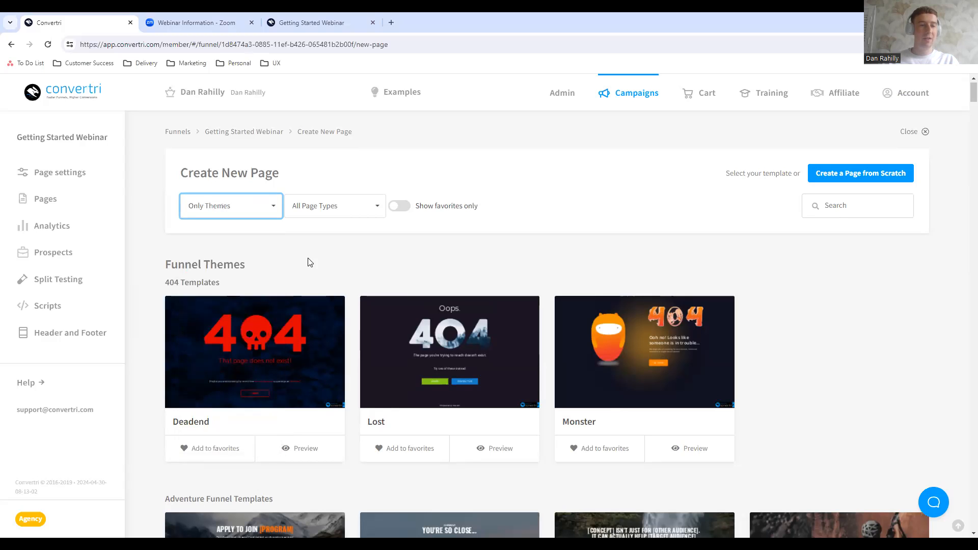
Browse the theme templates, examining the page types offered in the Blue Wave funnel set.
scroll(348, 289, "down", 5)
scroll(348, 291, "up", 4)
scroll(349, 291, "down", 9)
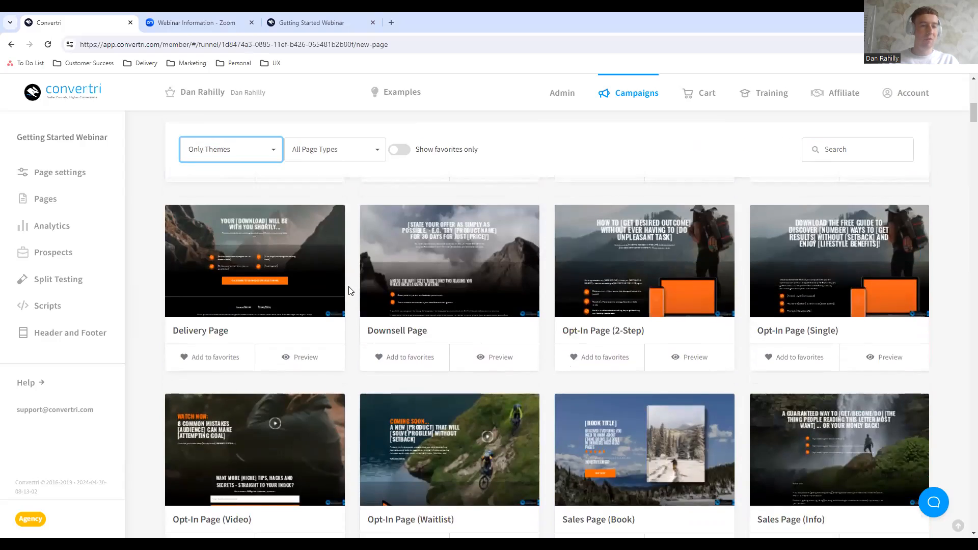
scroll(348, 291, "down", 13)
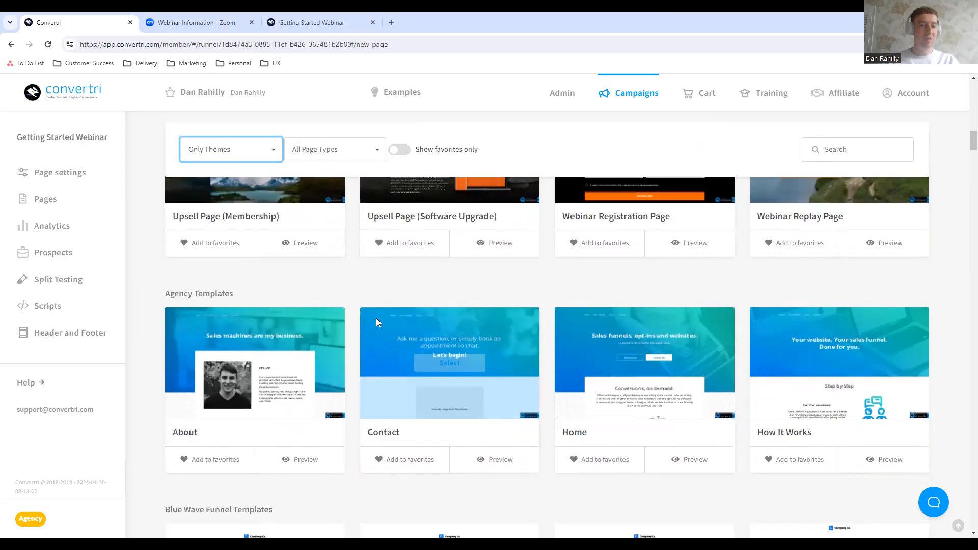
scroll(376, 318, "down", 13)
scroll(376, 318, "up", 4)
scroll(376, 318, "down", 2)
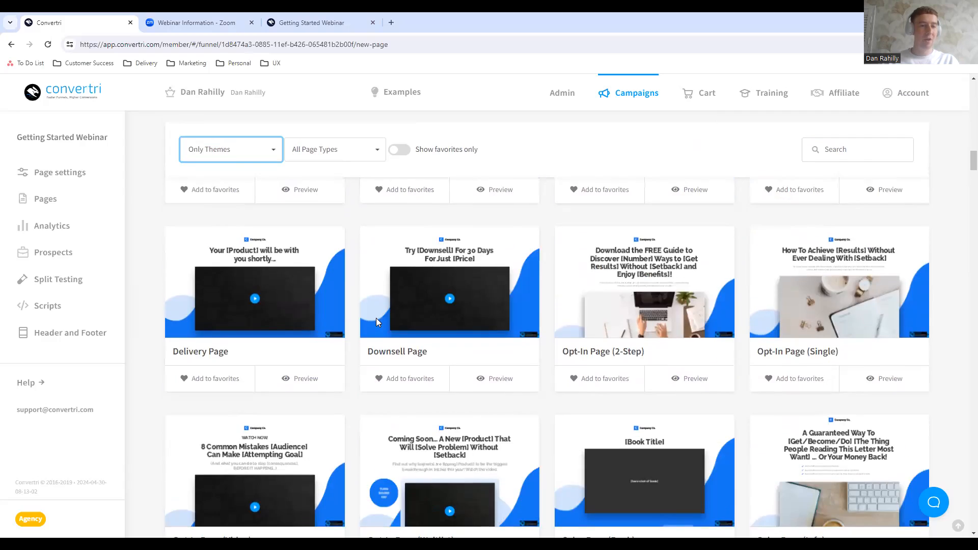
scroll(376, 318, "down", 4)
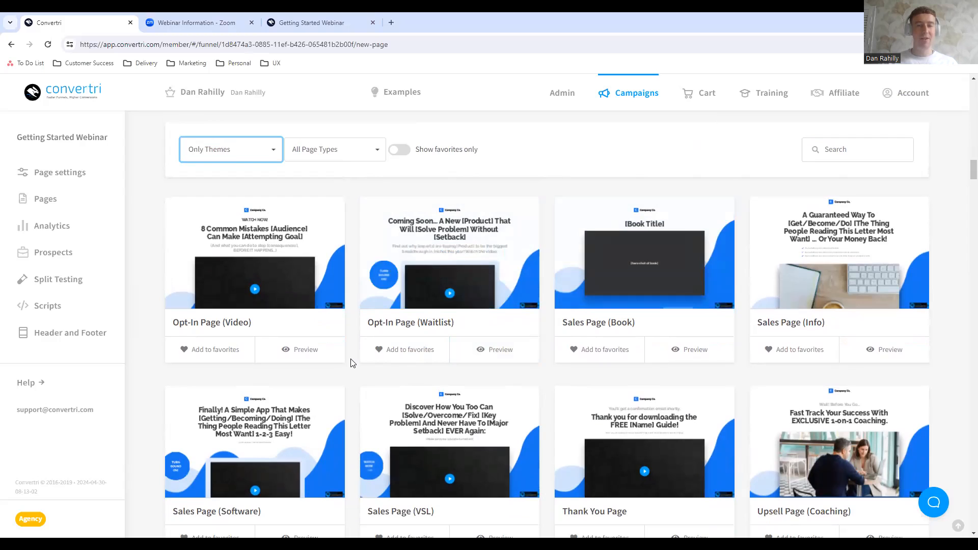
scroll(350, 362, "up", 8)
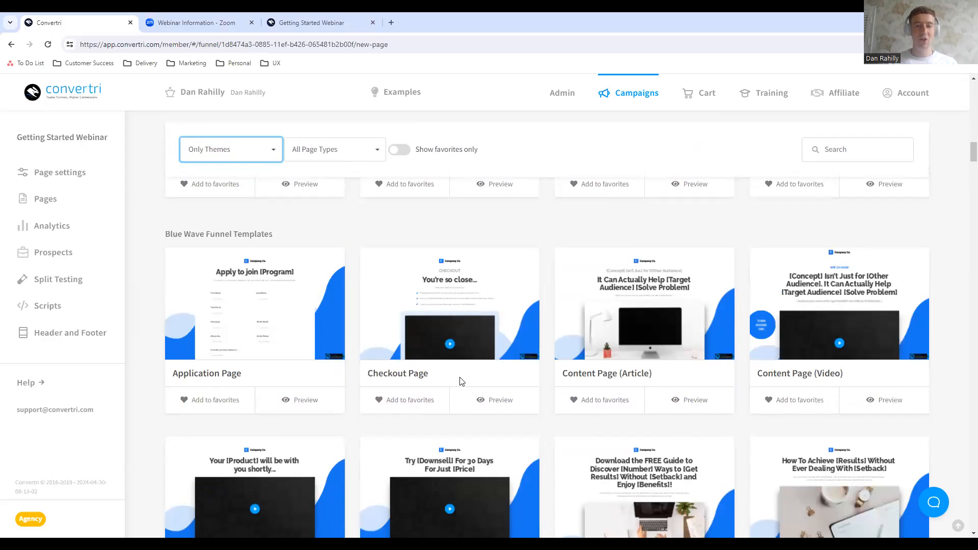
scroll(537, 418, "down", 4)
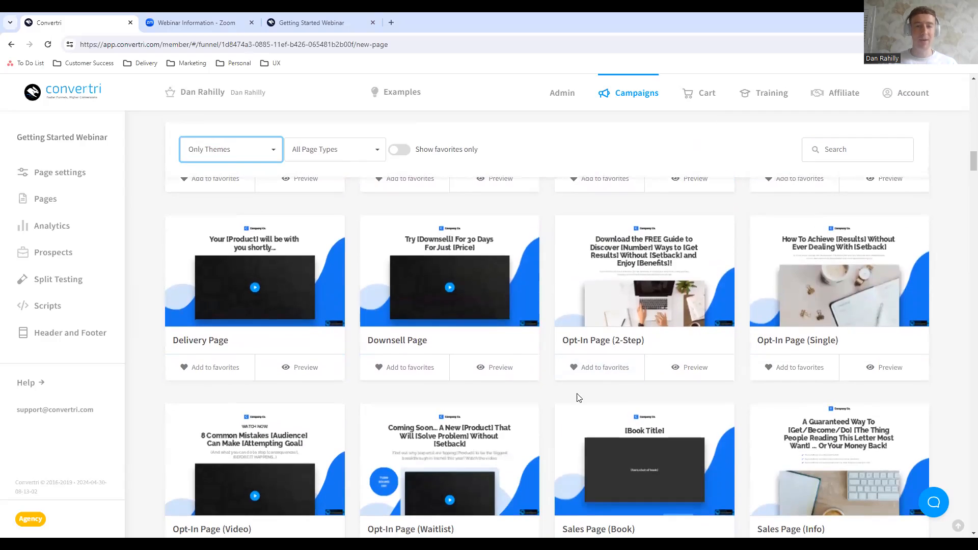
scroll(558, 410, "down", 3)
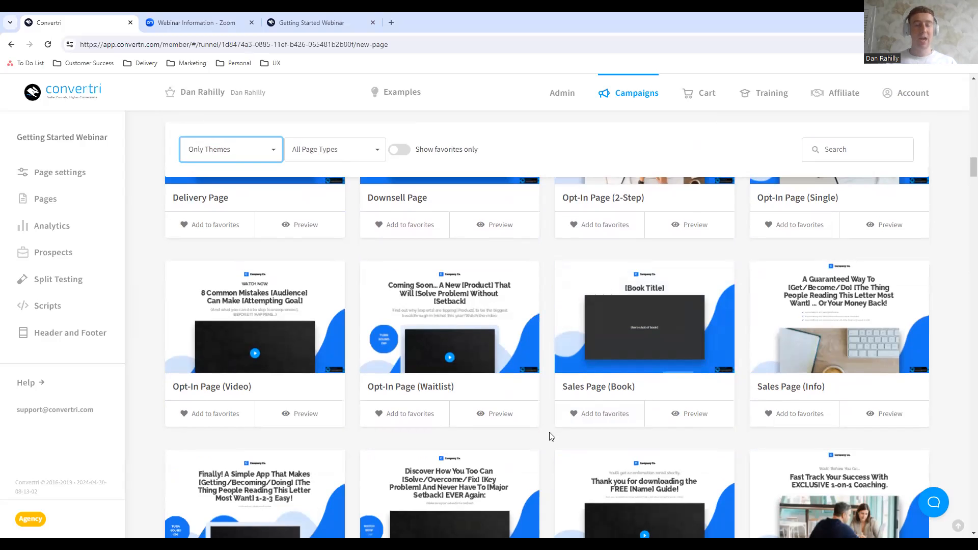
Create a page from scratch named "Opt-in Page" in the funnel and open it for editing.
scroll(552, 437, "up", 20)
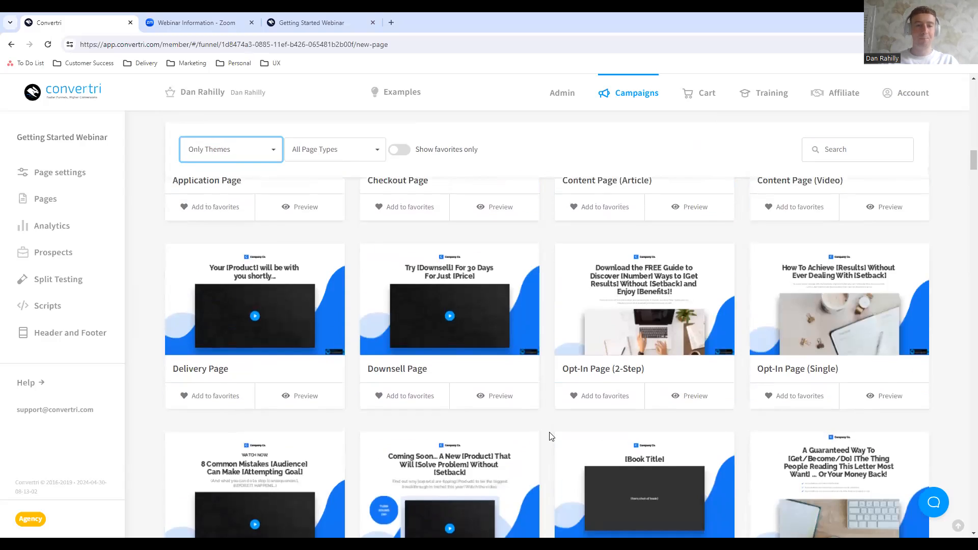
scroll(551, 431, "up", 4)
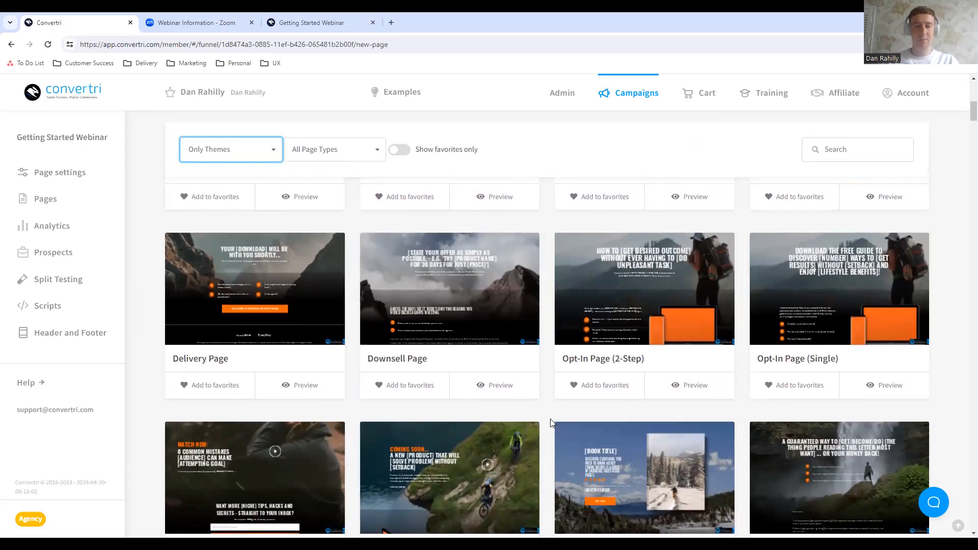
scroll(548, 418, "up", 10)
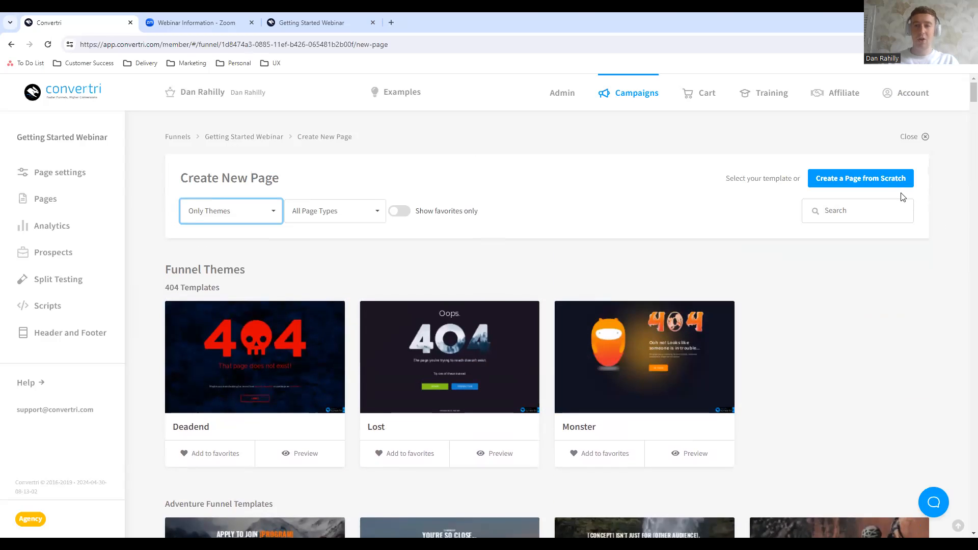
left_click(898, 189)
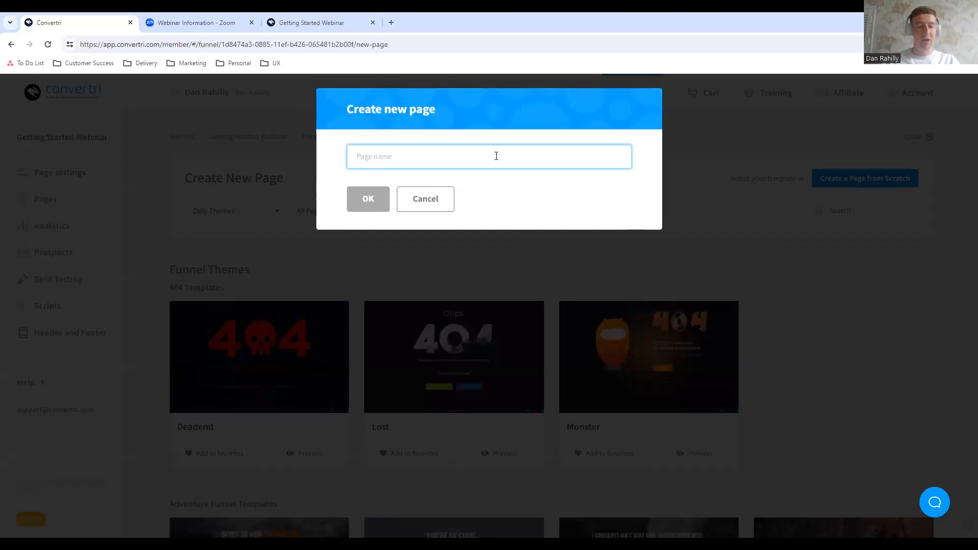
type("o")
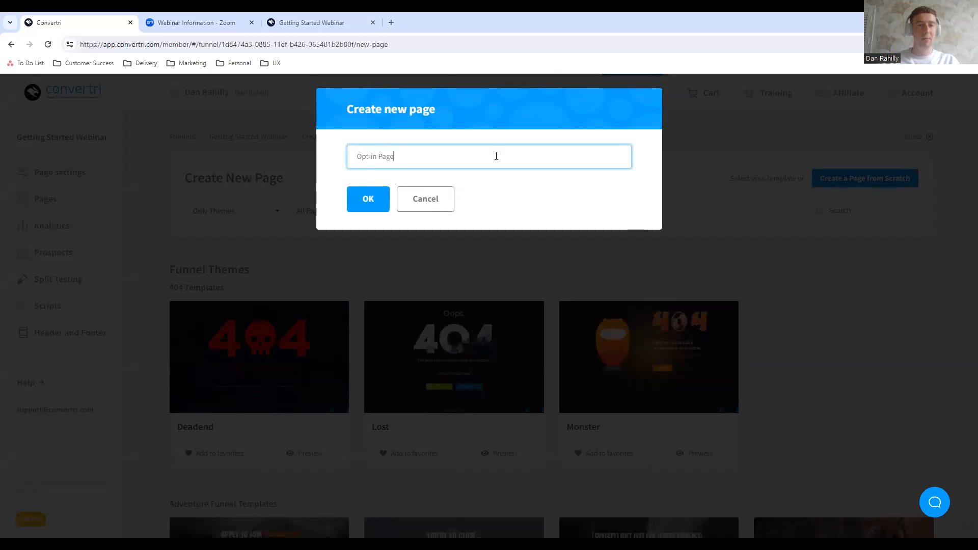
left_click(373, 209)
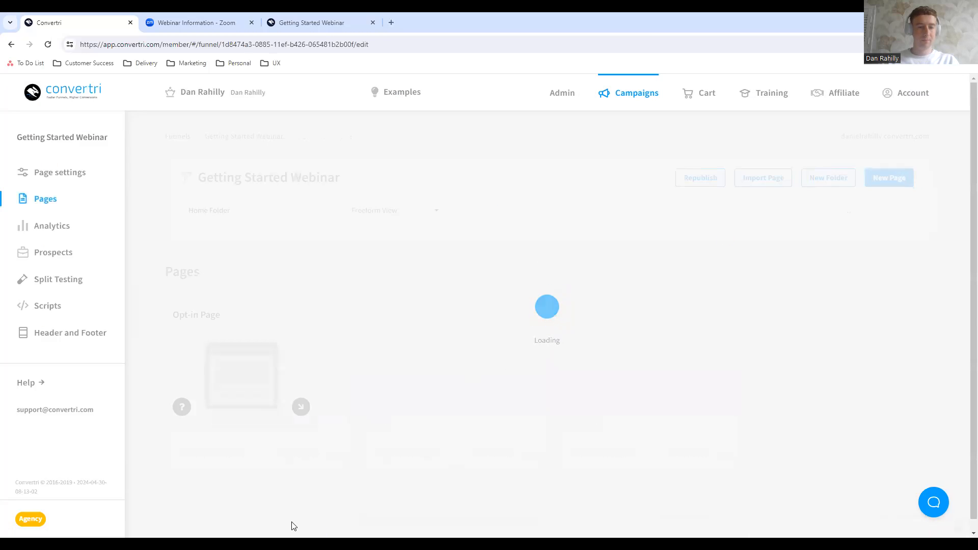
mouse_move(240, 371)
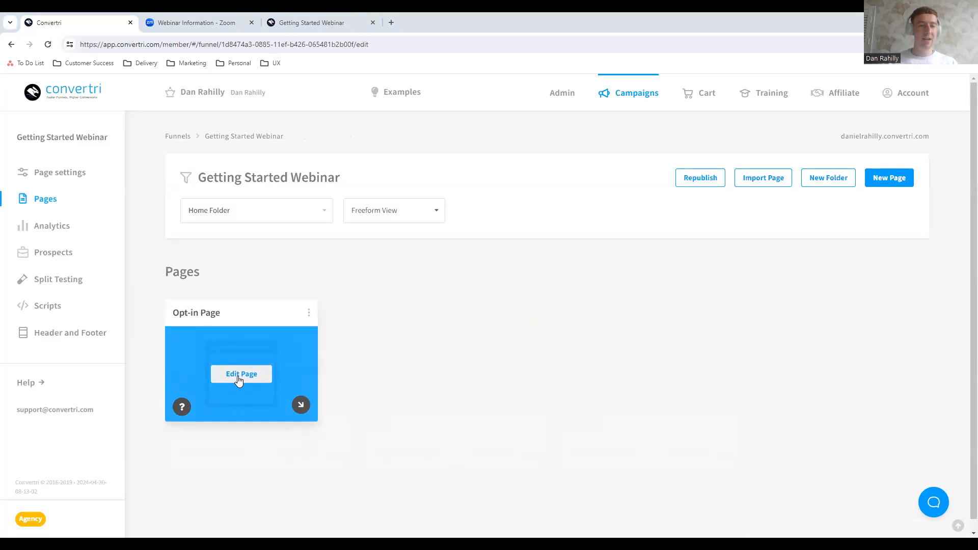
left_click(239, 377)
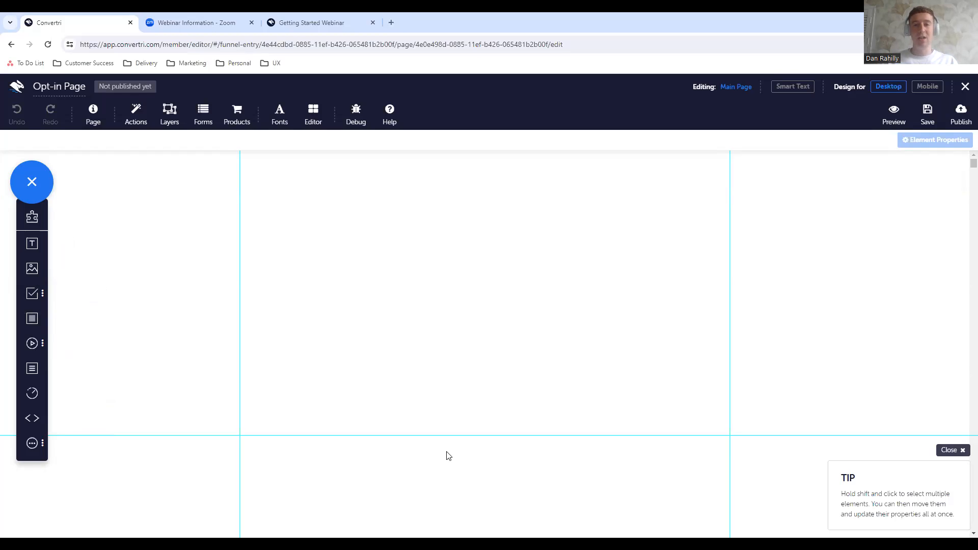
Start adding an image to the page and search the Pixabay library for "apple".
left_click(38, 277)
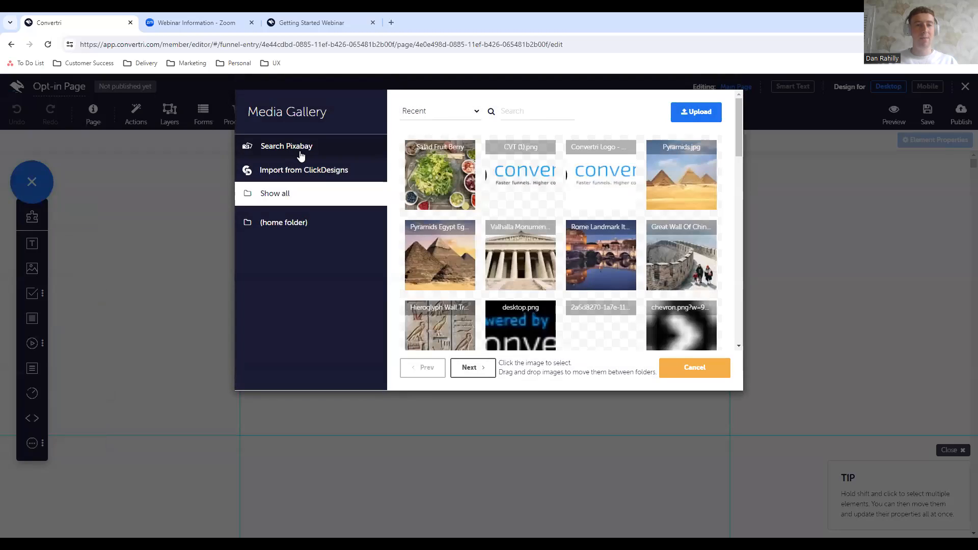
left_click(301, 148)
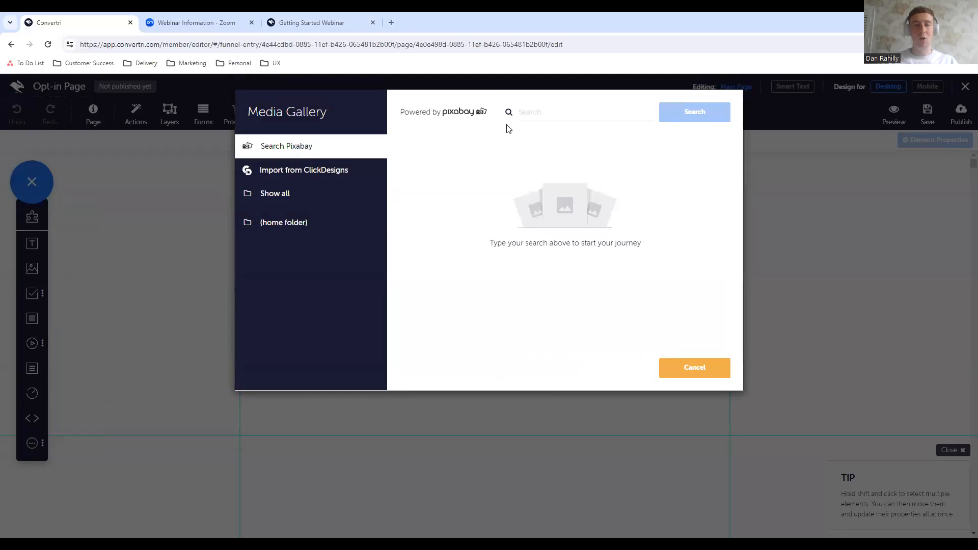
left_click(605, 111)
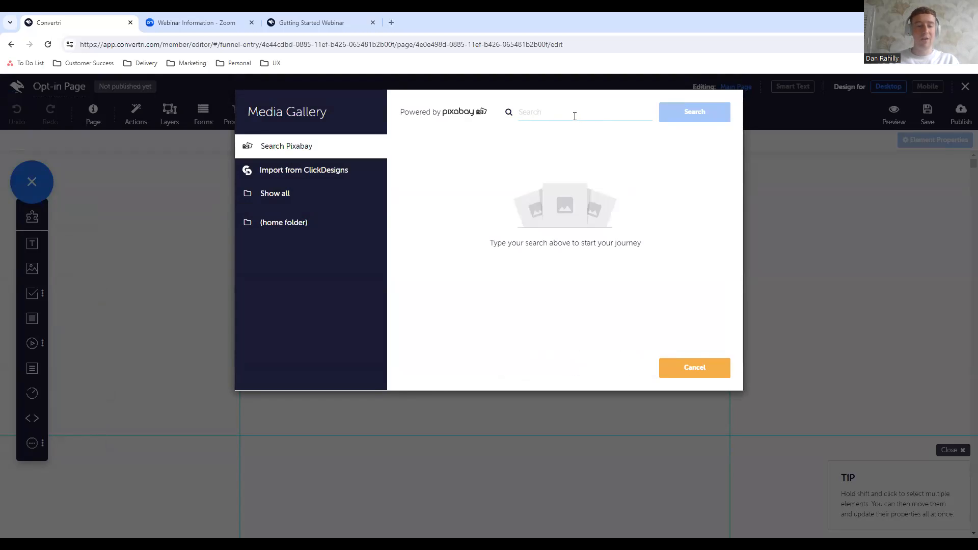
type("apl")
type("ple")
key("Return")
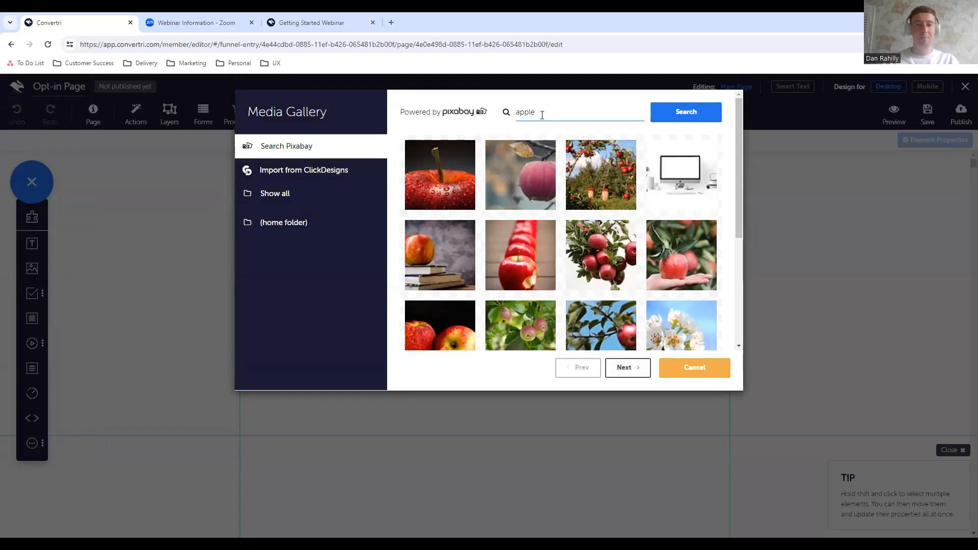
Search Pixabay for "vegan" instead and insert the Salad Fruit Berry image into the page.
key("BackSpace")
key("BackSpace")
key("BackSpace")
type("vegan")
left_click(669, 121)
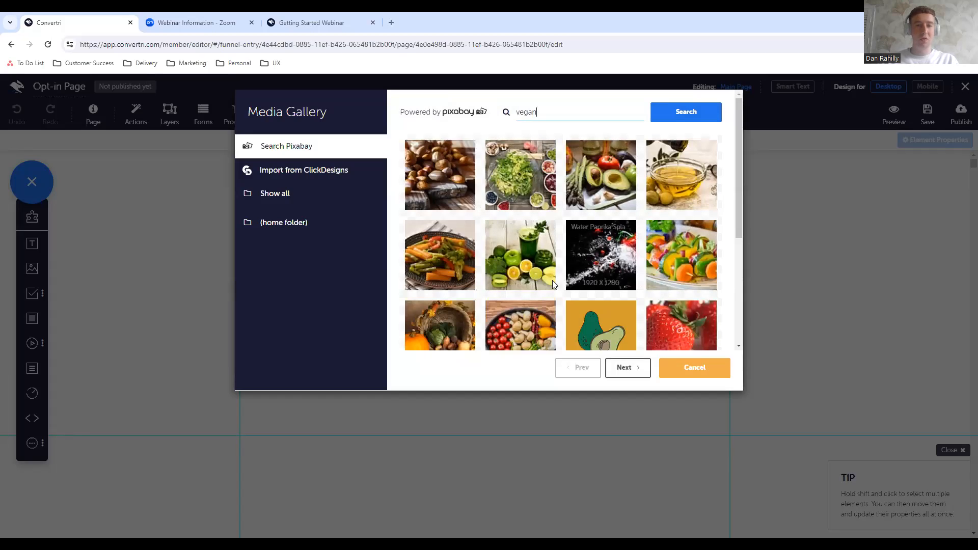
scroll(529, 270, "down", 1)
scroll(529, 270, "up", 1)
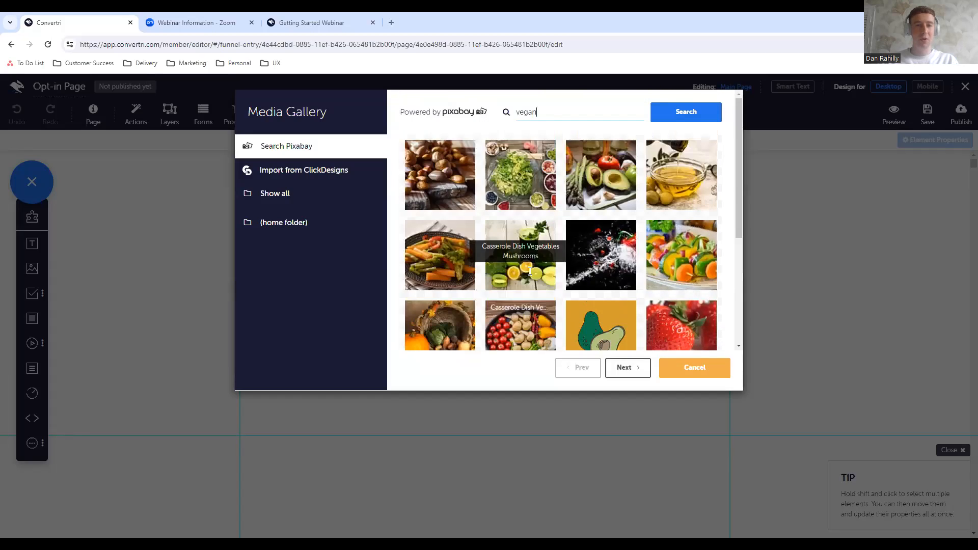
left_click(531, 187)
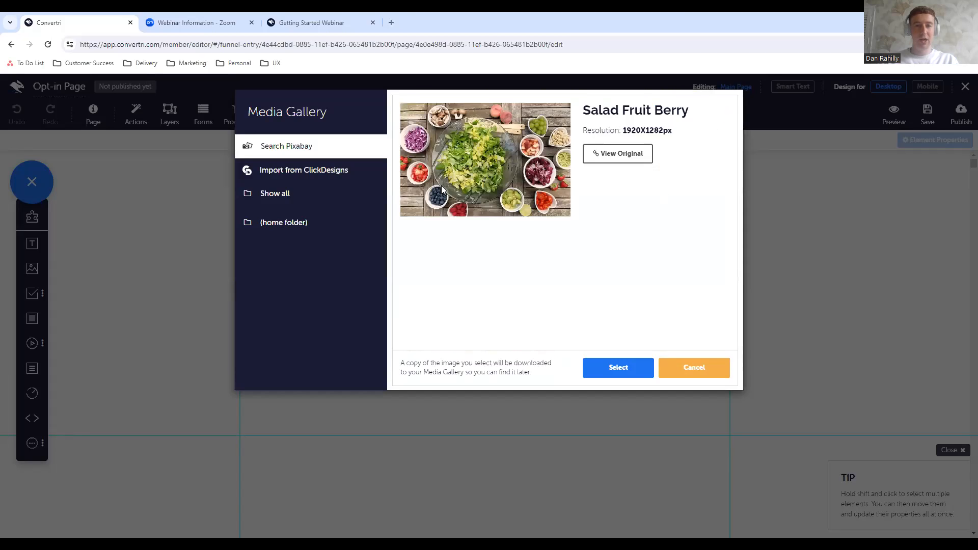
left_click(612, 369)
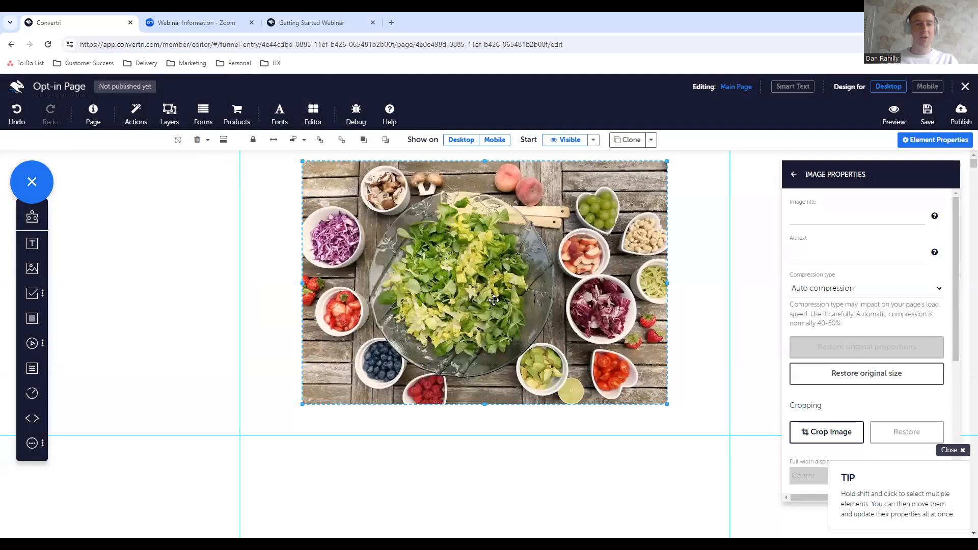
Make the salad image full width and extend its upper edge to the page top and its lower edge further down the page.
left_click_drag(547, 302, 546, 332)
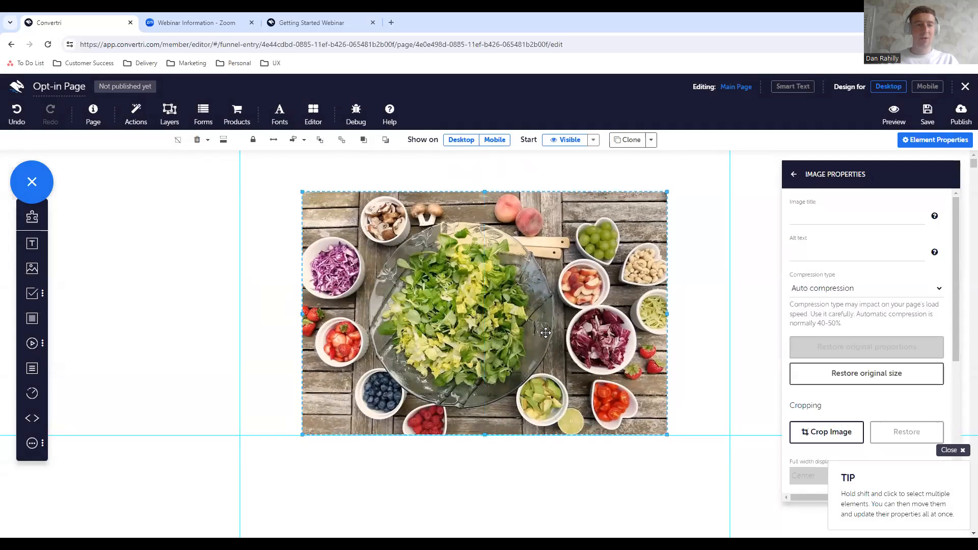
left_click(273, 144)
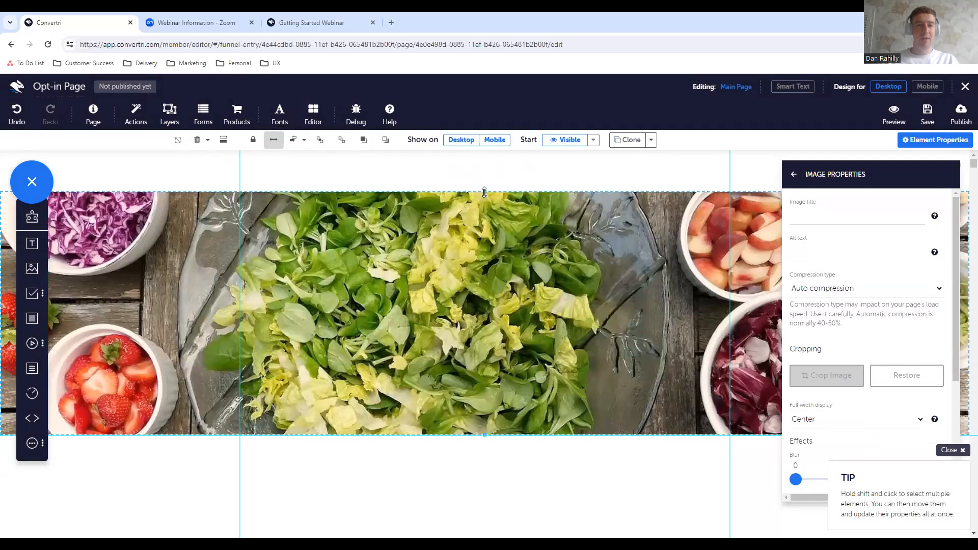
left_click_drag(485, 193, 488, 173)
scroll(512, 360, "down", 2)
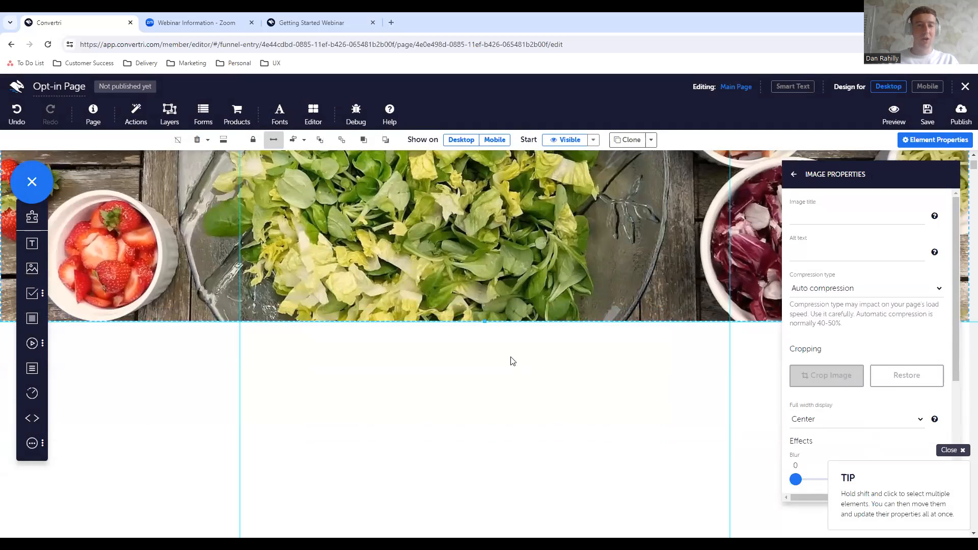
left_click_drag(486, 322, 489, 475)
scroll(506, 388, "up", 2)
scroll(506, 388, "down", 4)
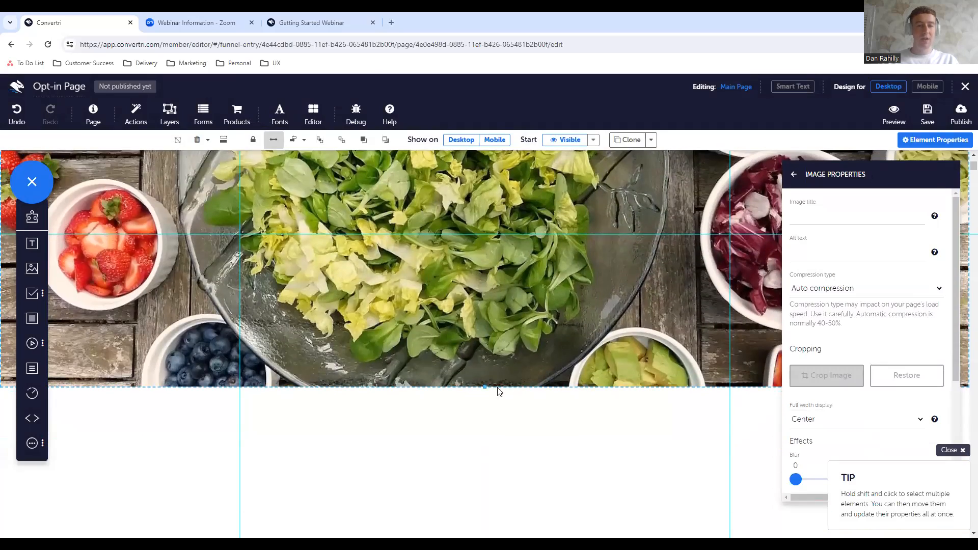
left_click_drag(486, 388, 503, 453)
scroll(547, 278, "up", 3)
scroll(548, 278, "up", 2)
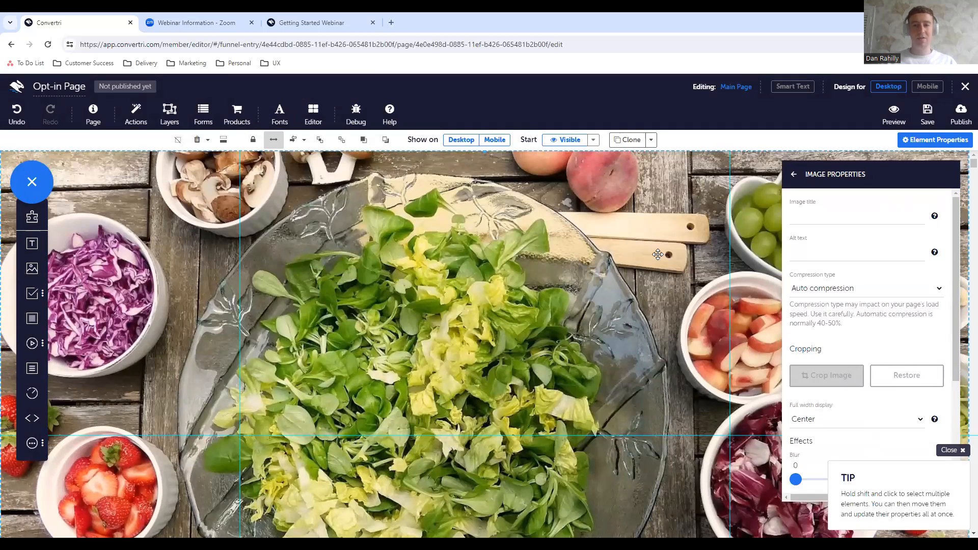
Examine the salad image's element properties, including its general properties and border options, and close them.
mouse_move(882, 178)
left_mouse_down()
mouse_move(868, 177)
mouse_move(888, 175)
mouse_move(885, 184)
left_mouse_up()
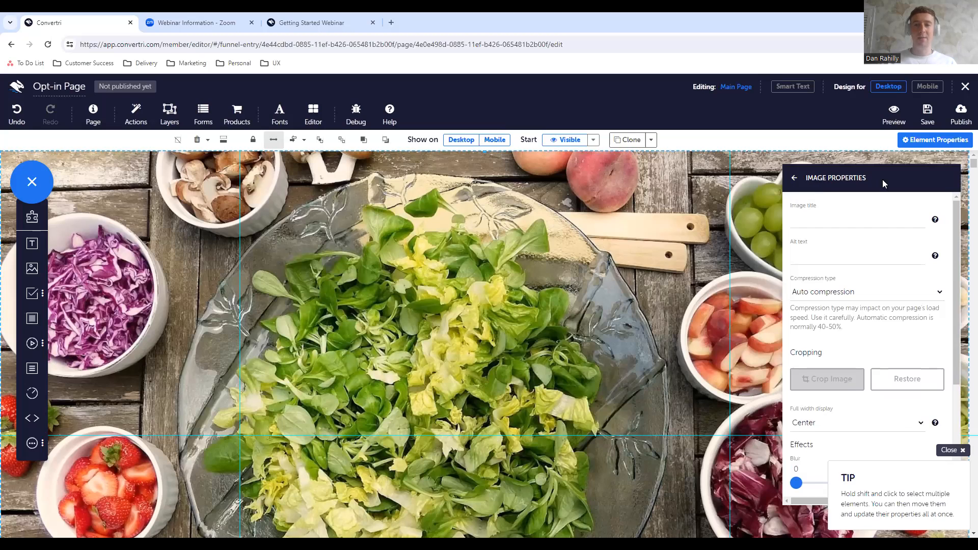
left_click(794, 179)
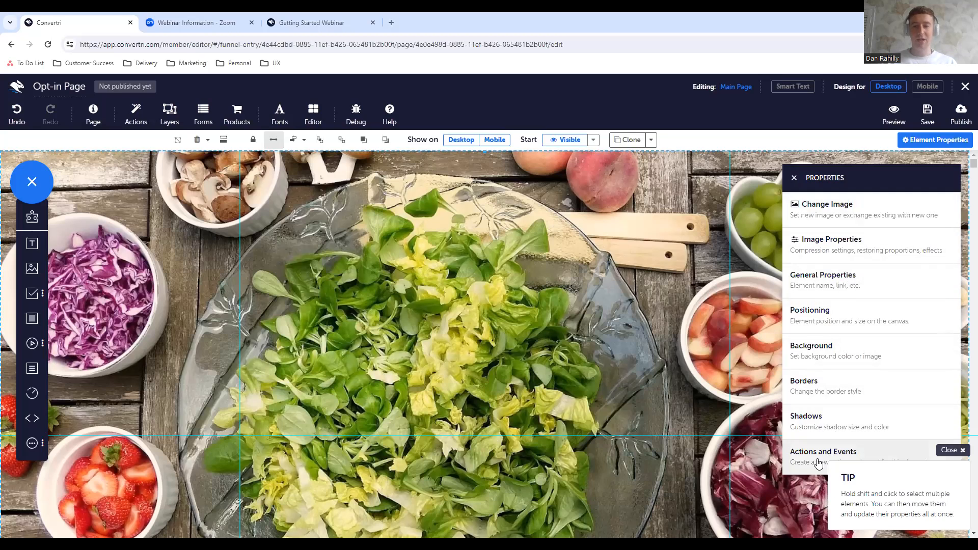
left_click(861, 275)
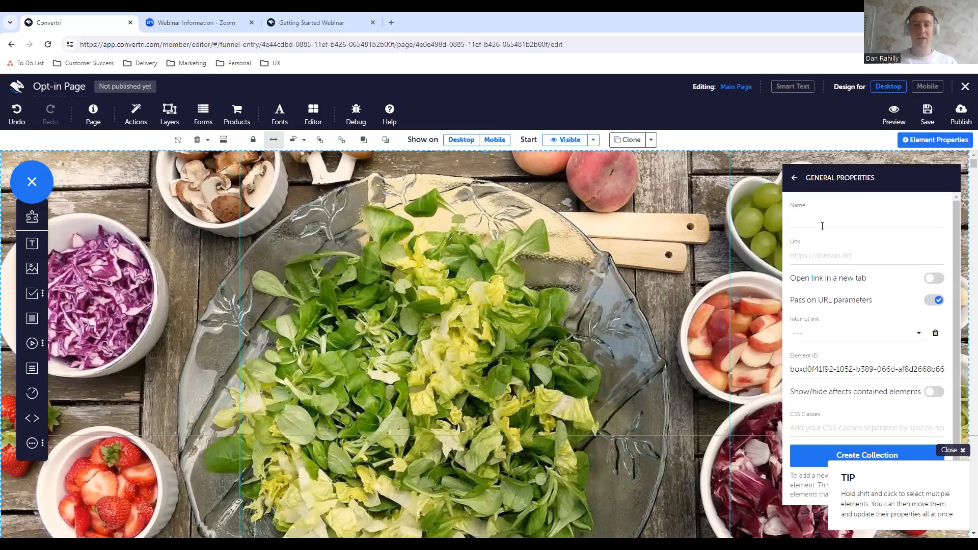
left_click(796, 179)
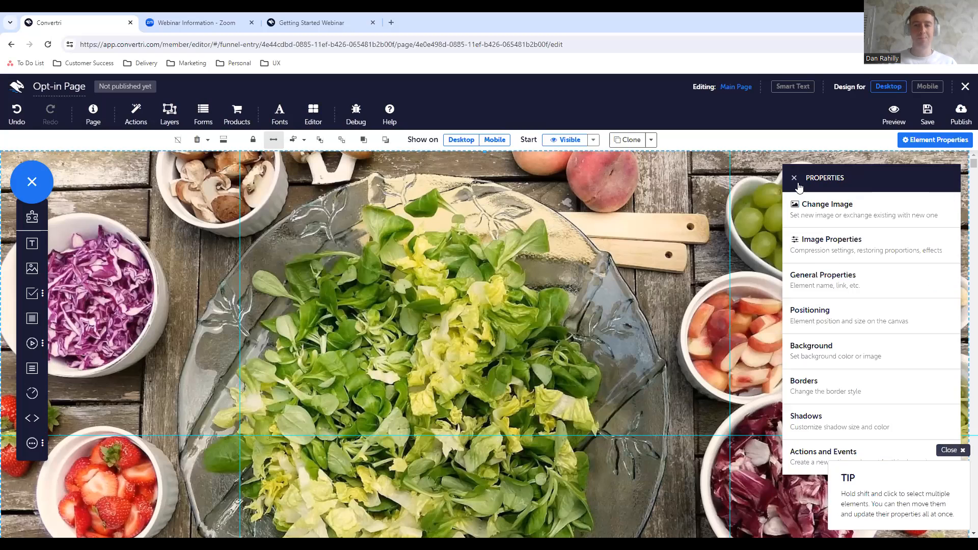
left_click(810, 271)
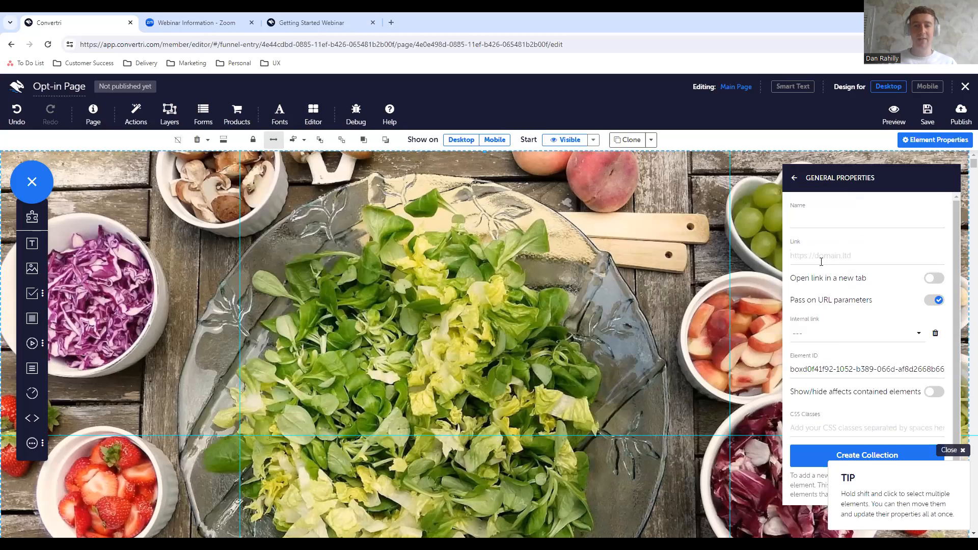
left_click(794, 178)
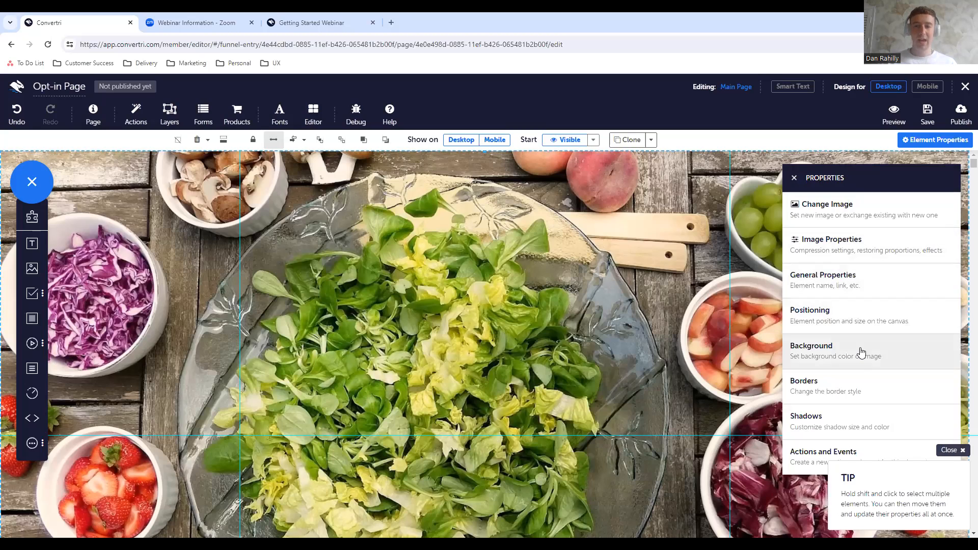
left_click(856, 388)
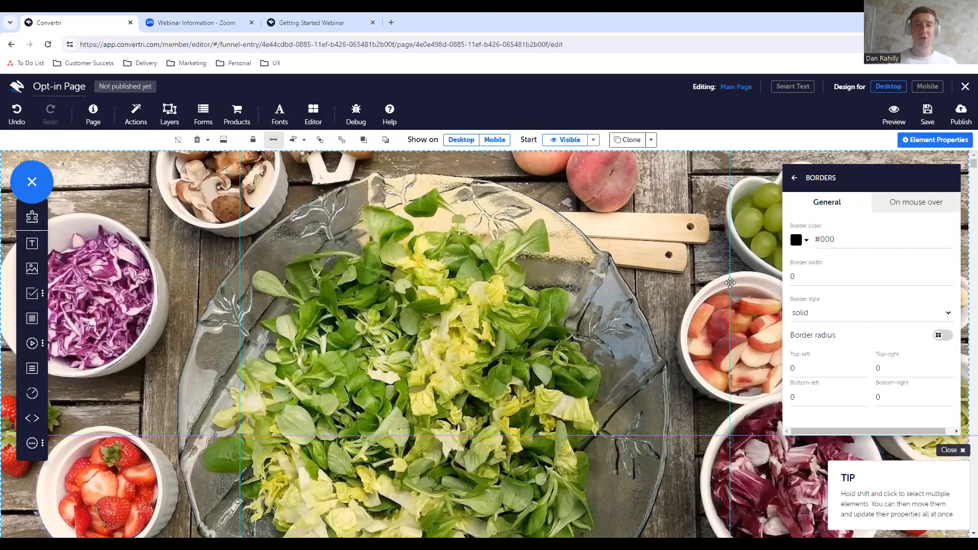
left_click(796, 183)
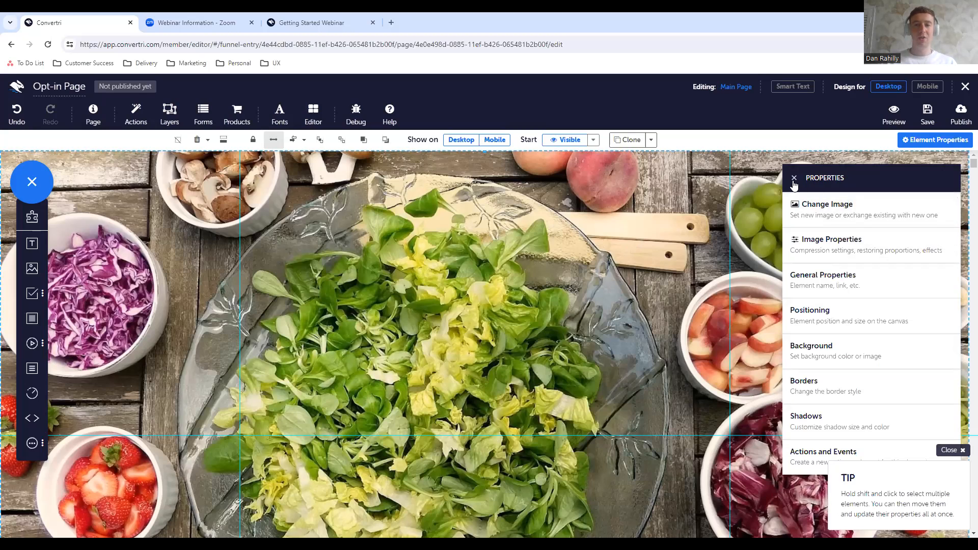
left_click(795, 179)
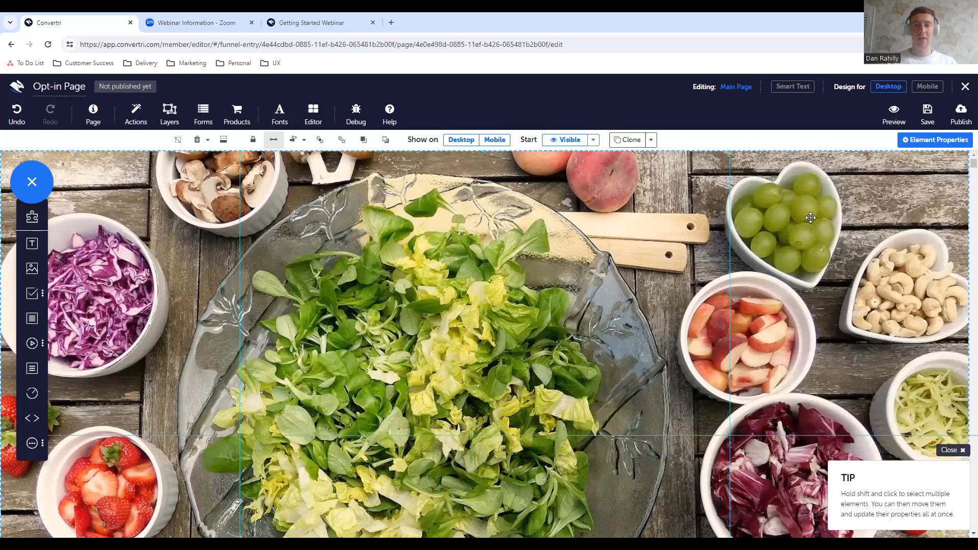
left_click(936, 149)
left_click(793, 175)
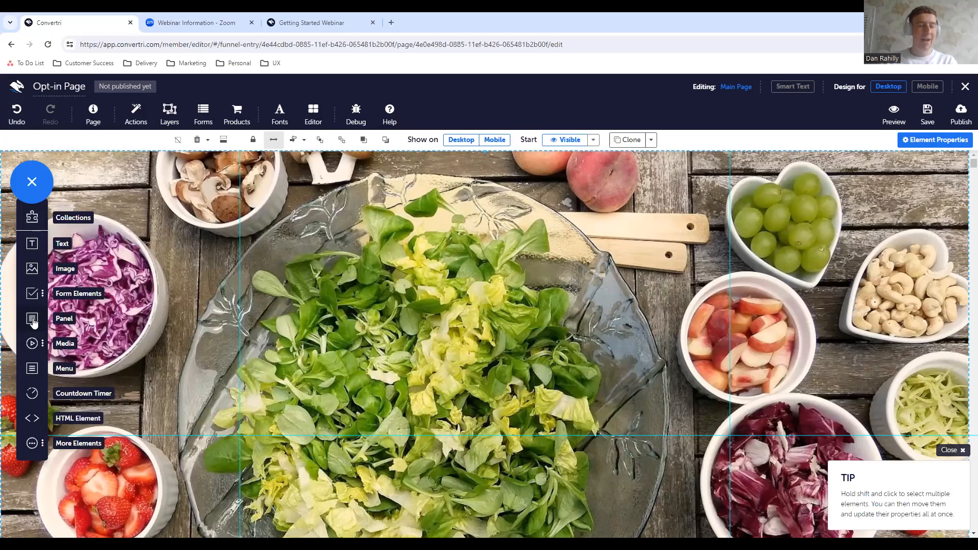
Add a panel at the very top of the page, shrink it to a thin strip and make it full width.
left_click_drag(32, 320, 407, 311)
left_click_drag(492, 304, 482, 187)
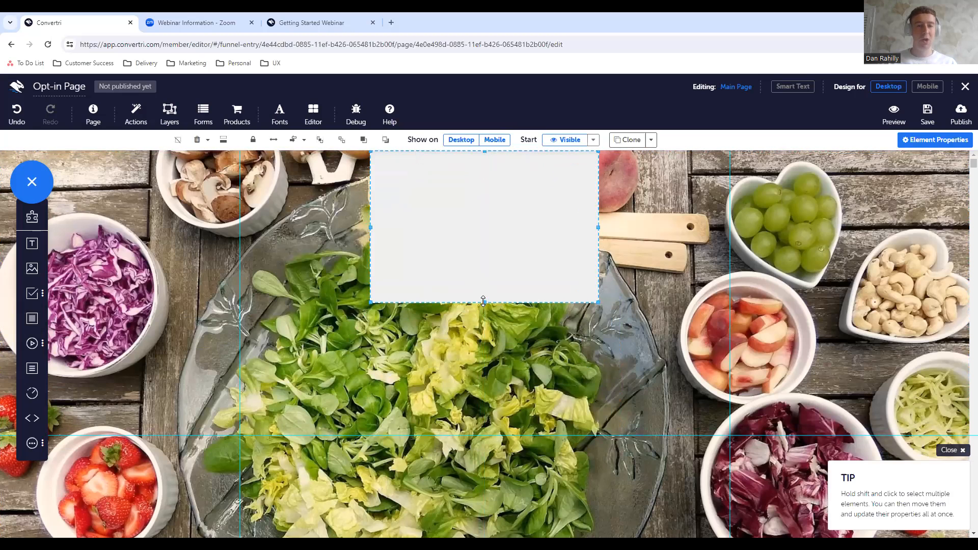
left_click_drag(484, 297, 495, 180)
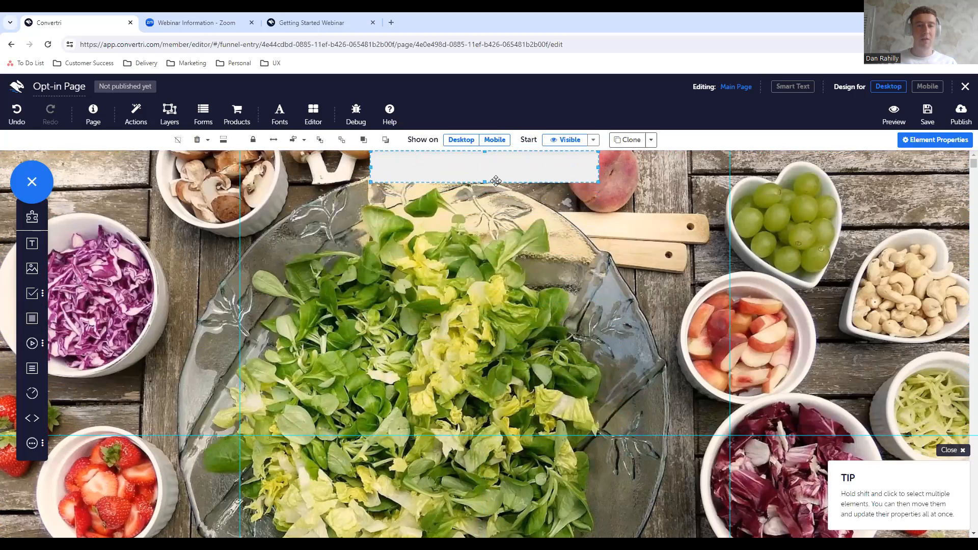
left_click(278, 146)
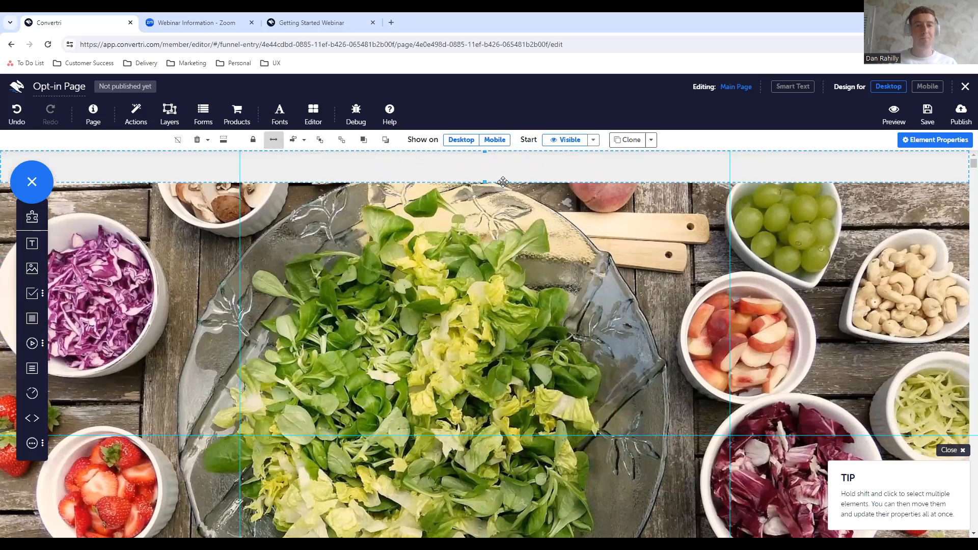
Set the top header panel's background fill to the light mint green rgb(195, 252, 225) and close its properties.
left_click(936, 139)
left_click(843, 319)
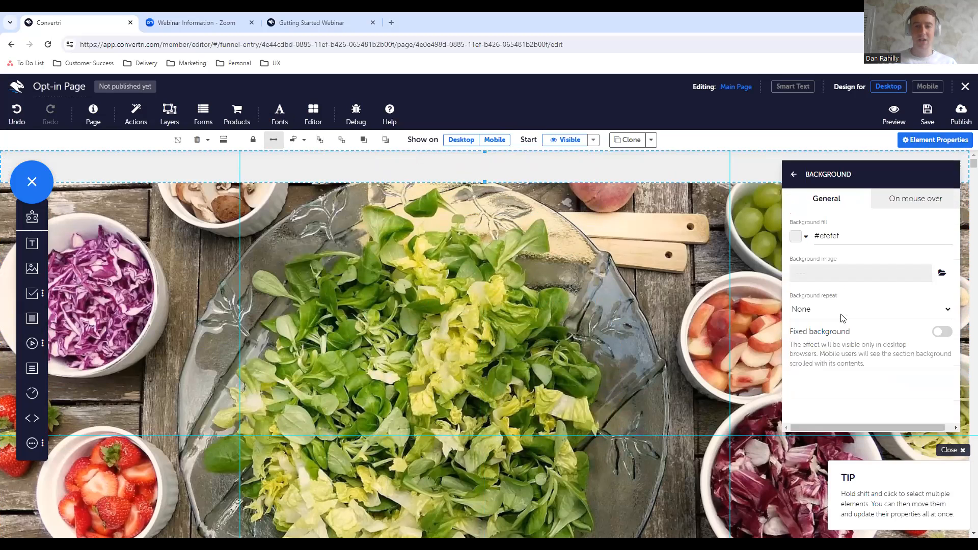
left_click(795, 238)
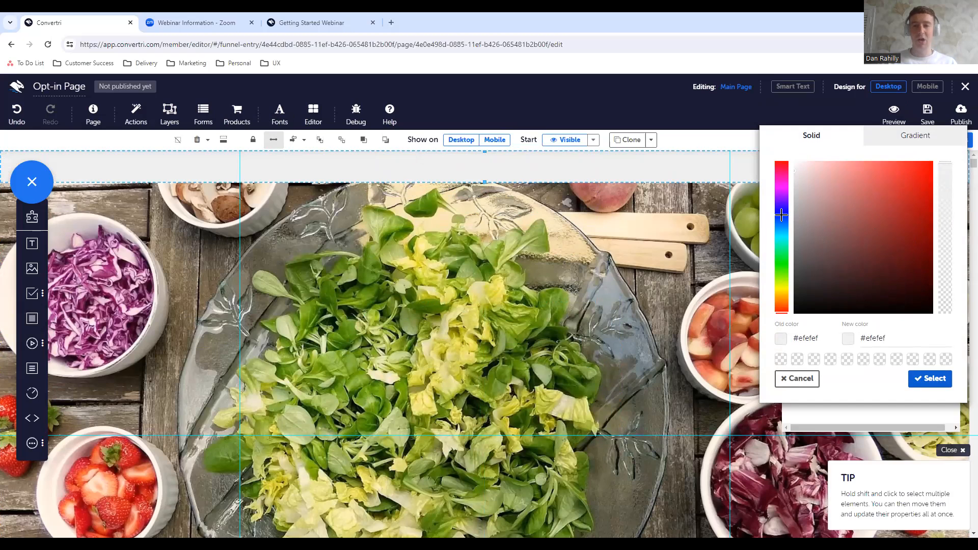
left_click_drag(782, 218, 782, 224)
left_click(841, 212)
left_click_drag(842, 212, 825, 166)
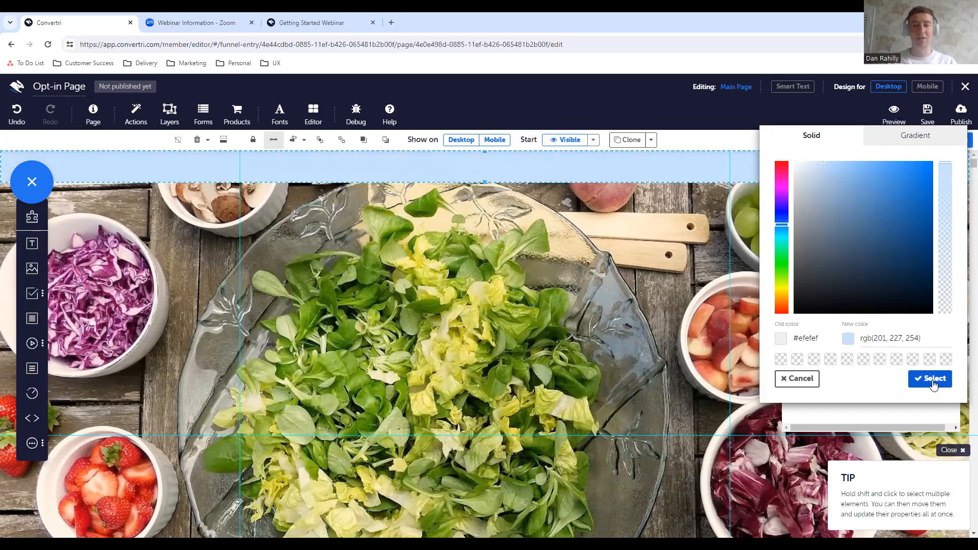
left_click_drag(780, 242, 786, 254)
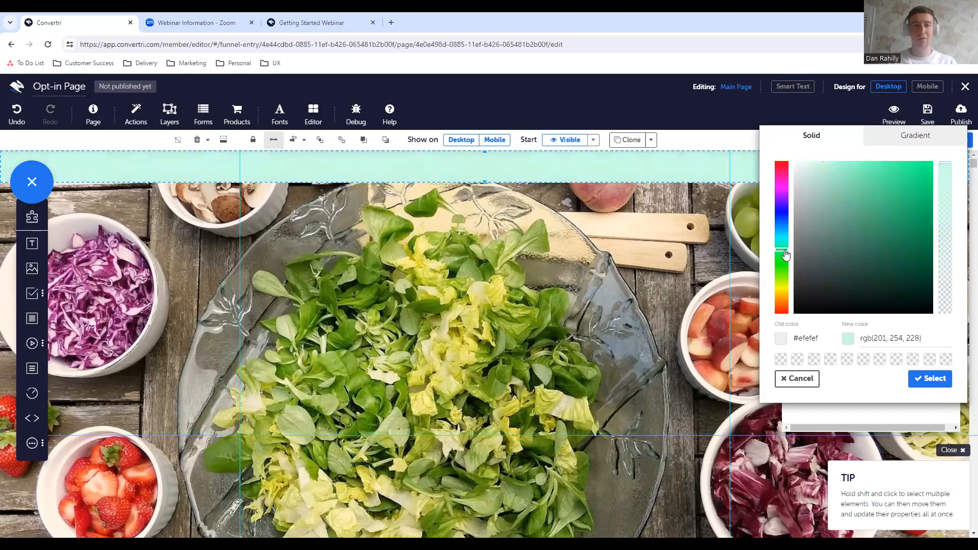
left_click_drag(832, 168, 826, 166)
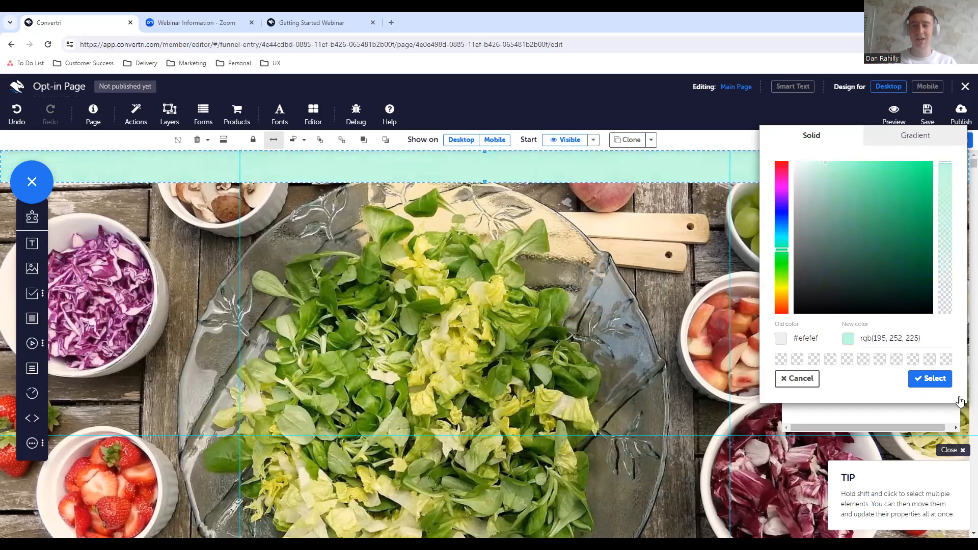
left_click(932, 383)
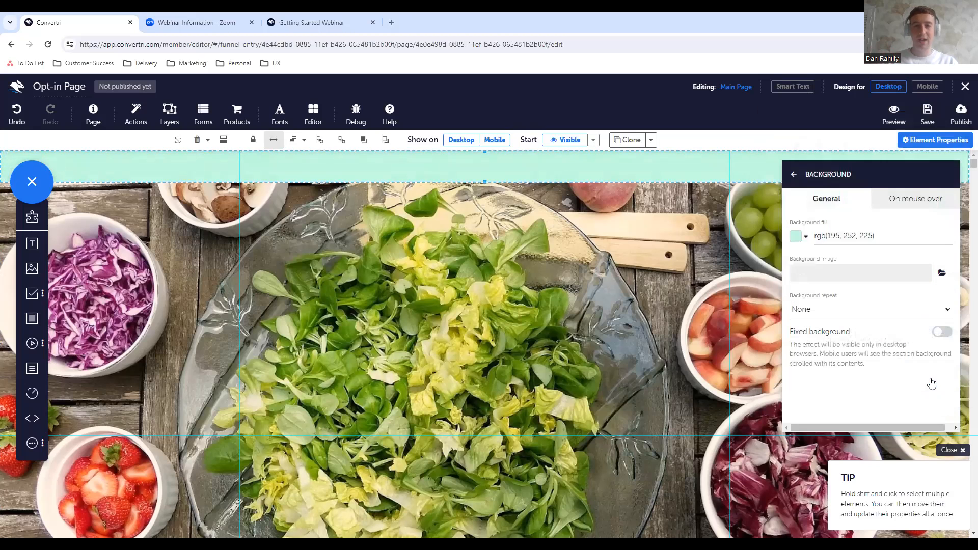
left_click(794, 178)
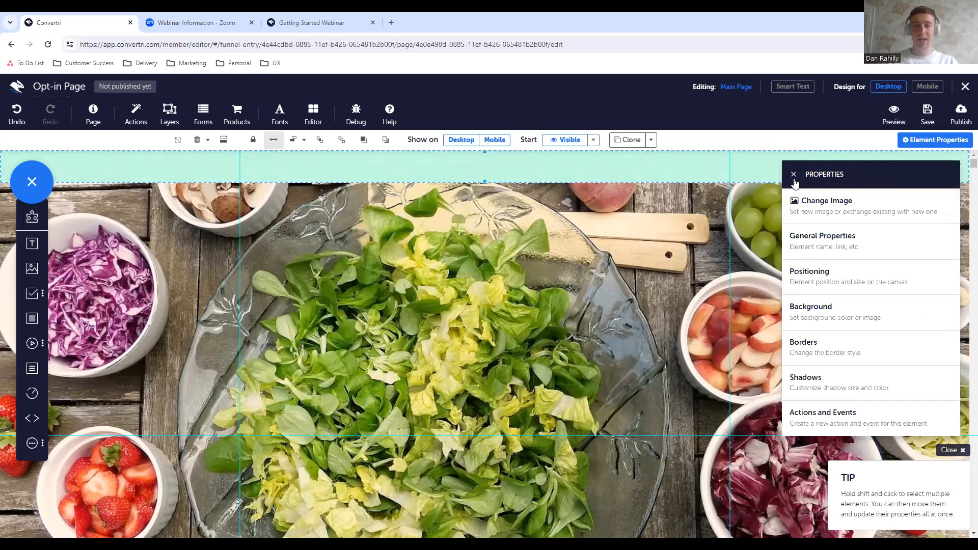
left_click(794, 176)
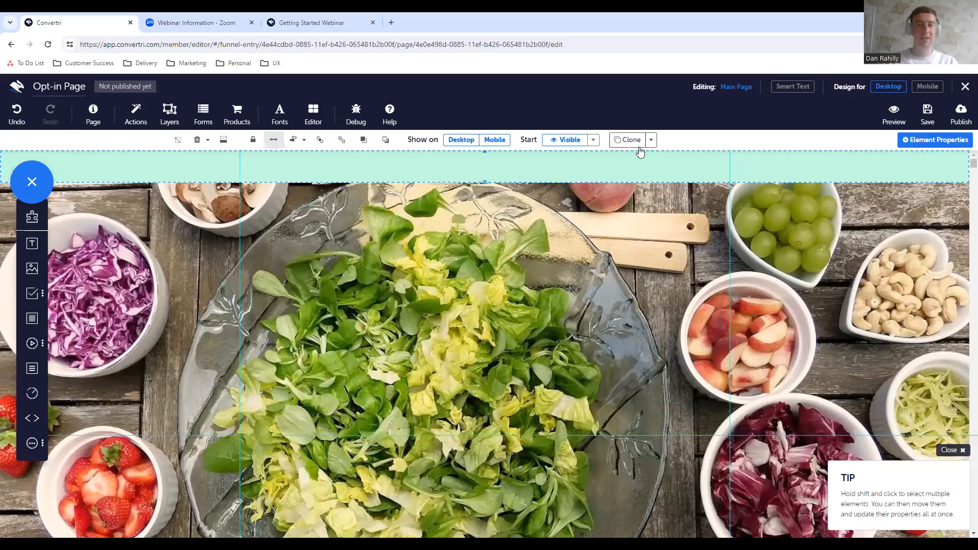
Clone the mint green header panel and place the copy directly below the salad image.
left_click_drag(607, 166, 591, 367)
scroll(554, 295, "up", 6)
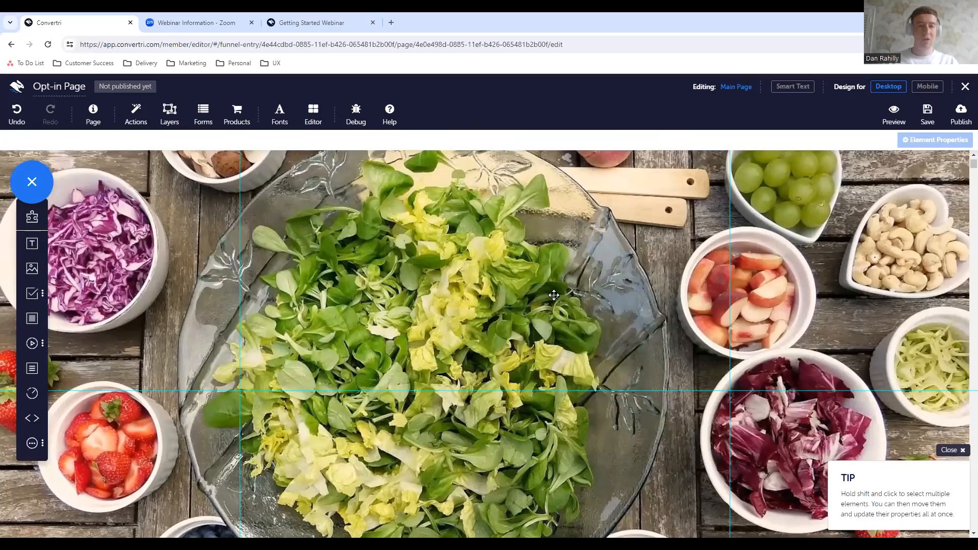
scroll(517, 383, "down", 3)
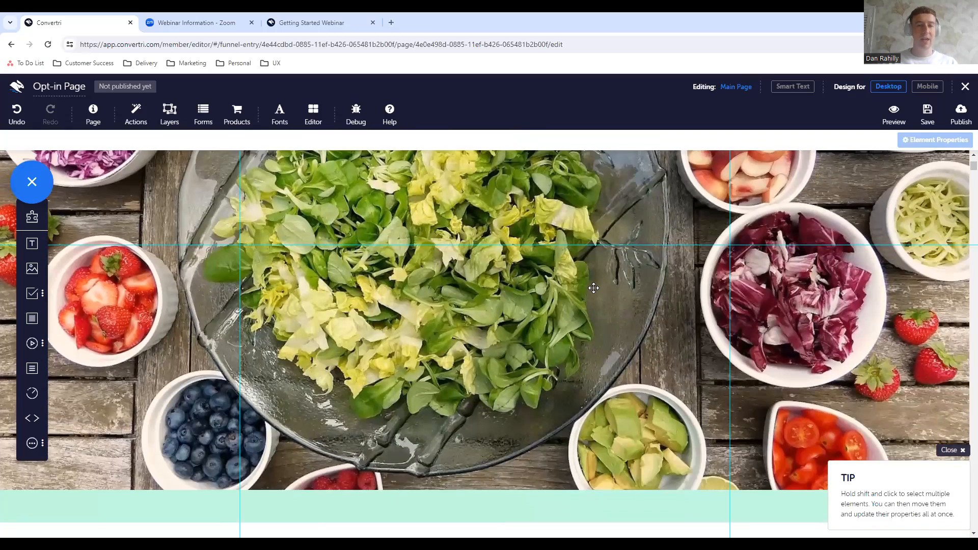
scroll(593, 288, "up", 3)
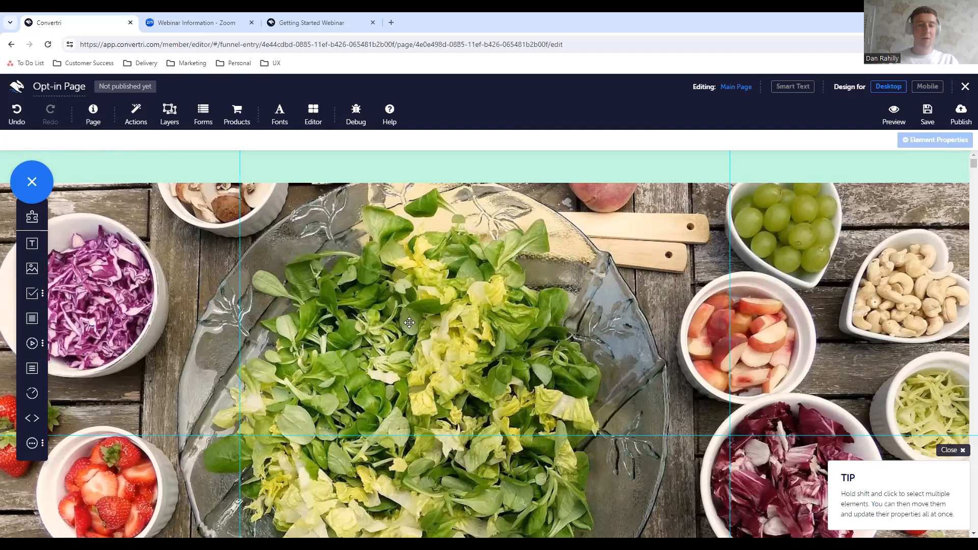
Insert a Form Widget over the salad image and review the settings of its First Name and Email inputs.
scroll(567, 382, "down", 1)
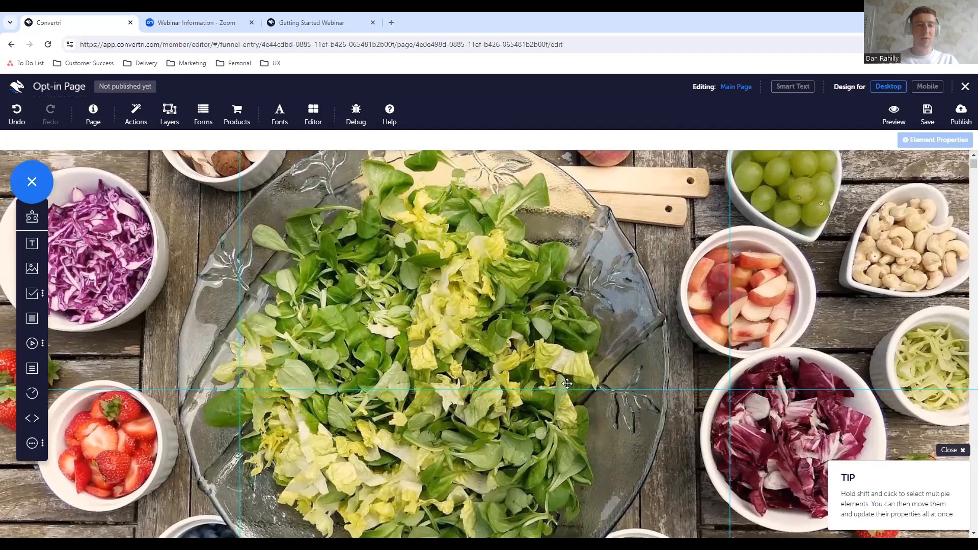
scroll(567, 384, "down", 1)
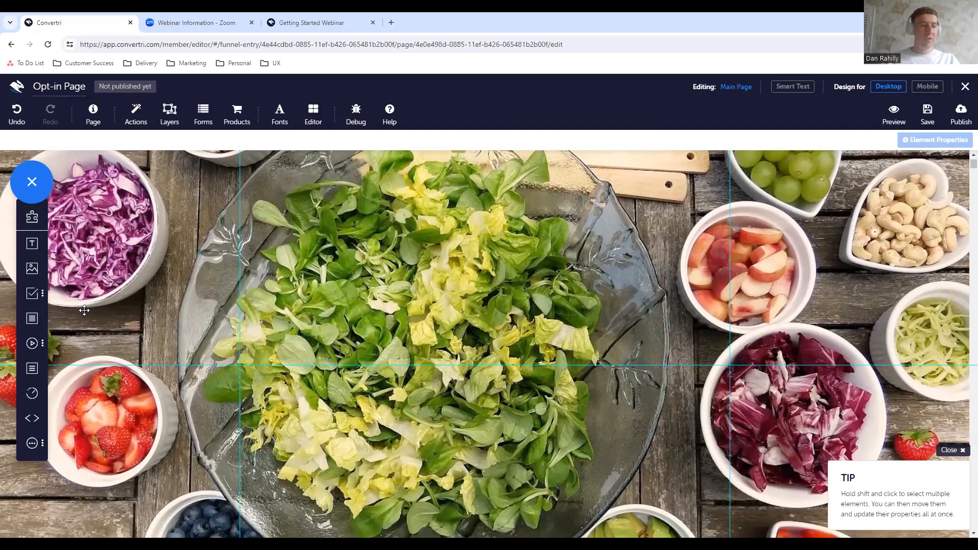
left_click(33, 297)
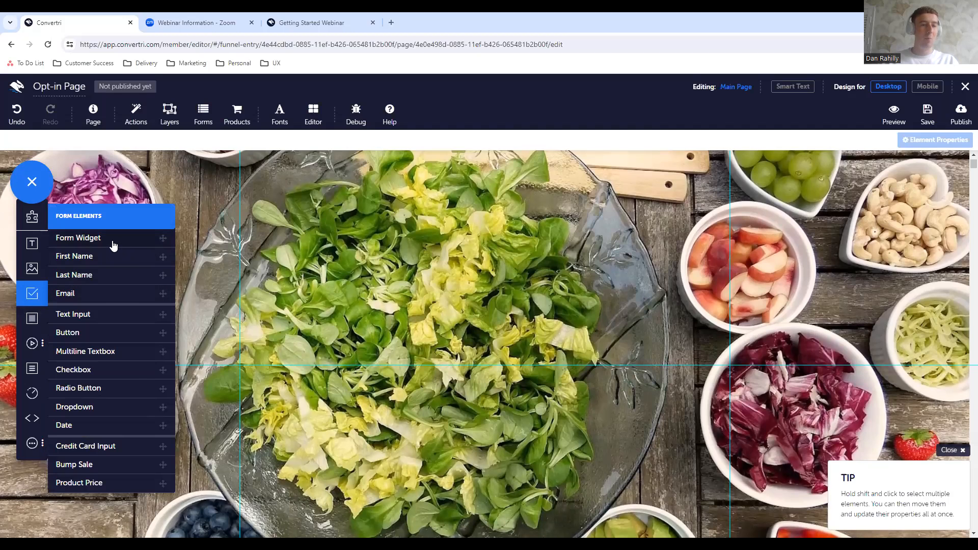
left_click(163, 238)
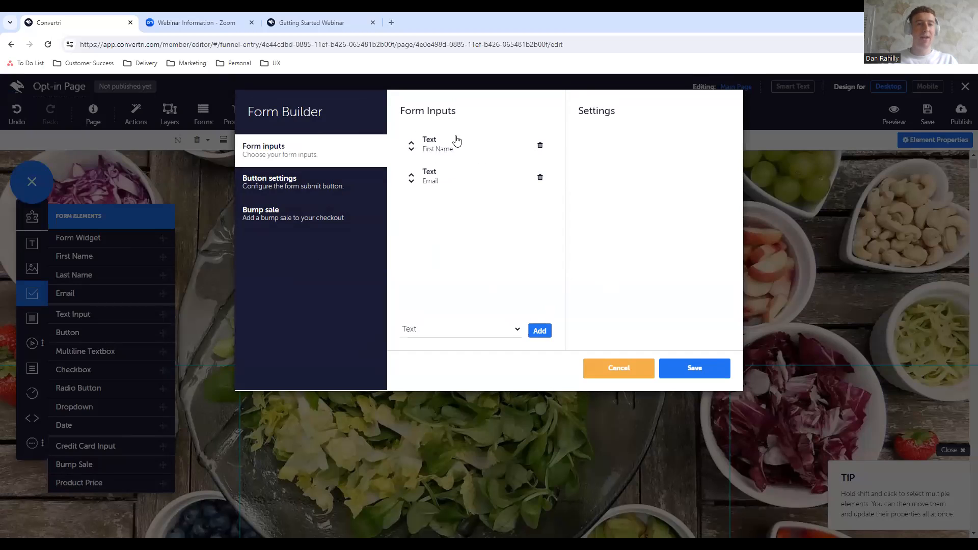
left_click(440, 153)
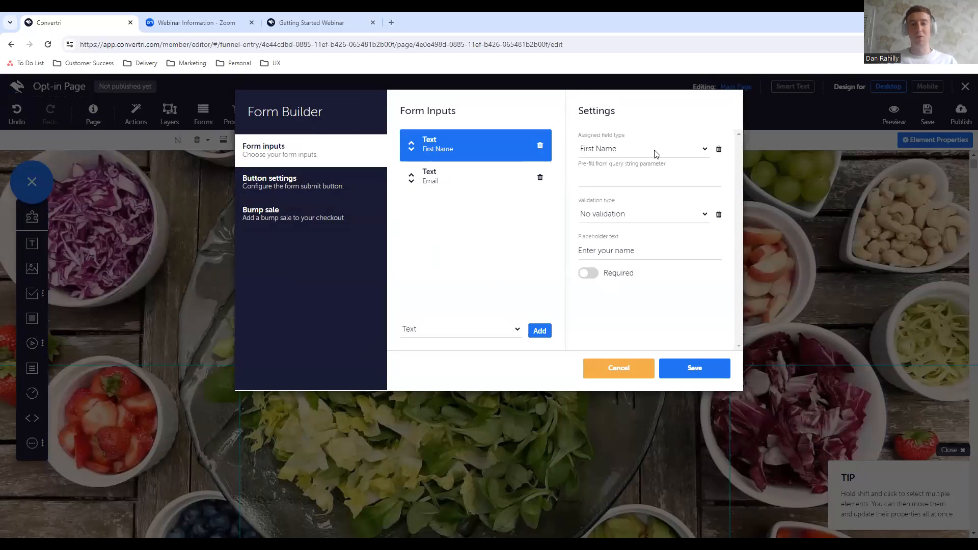
left_click(451, 175)
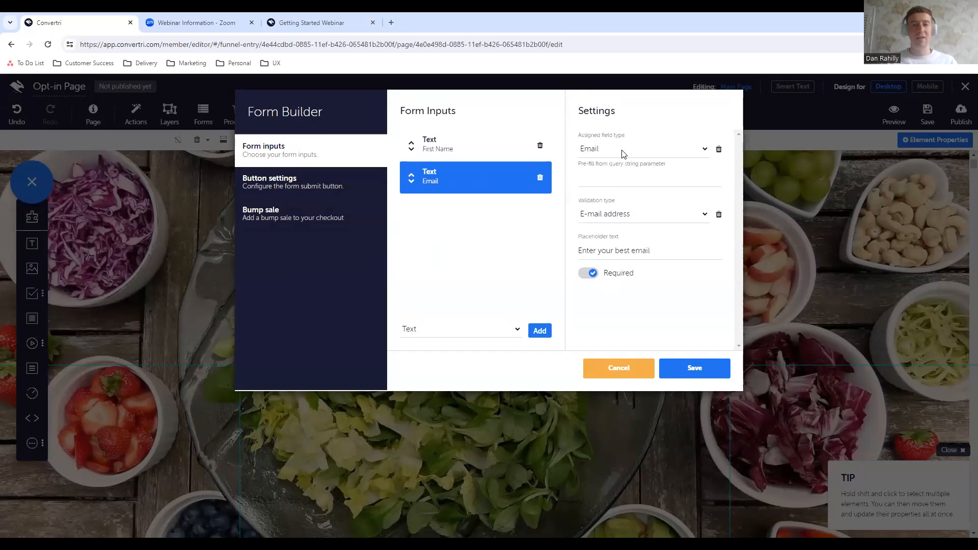
Add a text input to the form, assign it the Last Name field type and move it above the Email input.
left_click(538, 331)
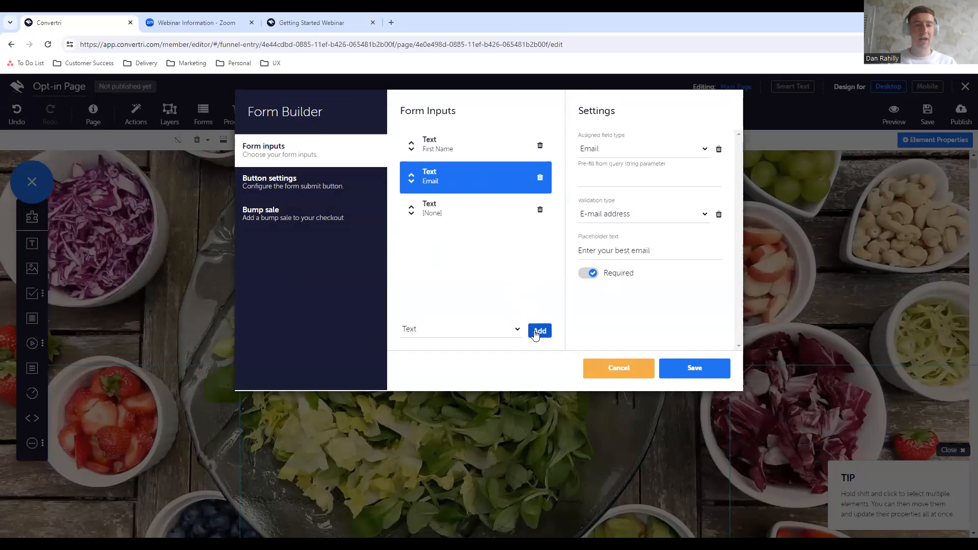
left_click(448, 214)
left_click(608, 151)
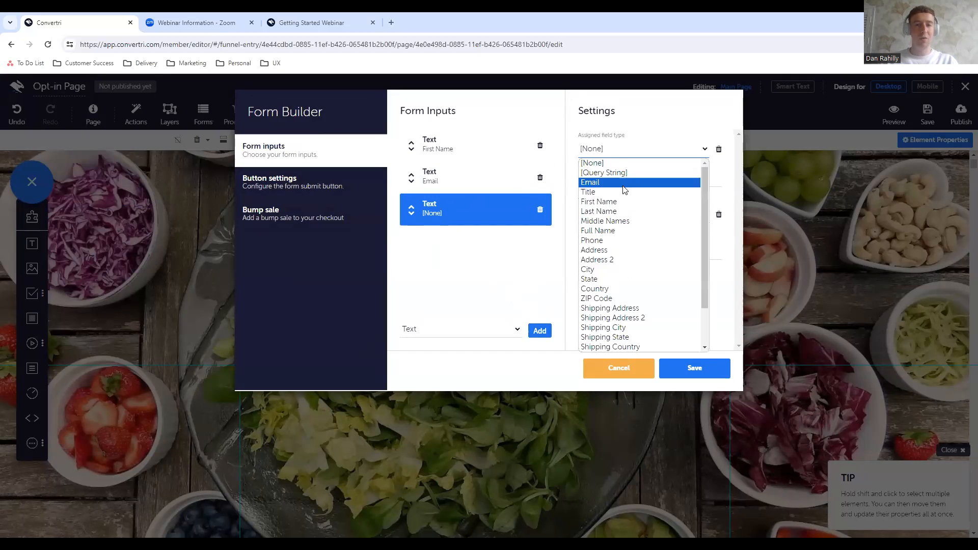
left_click(621, 212)
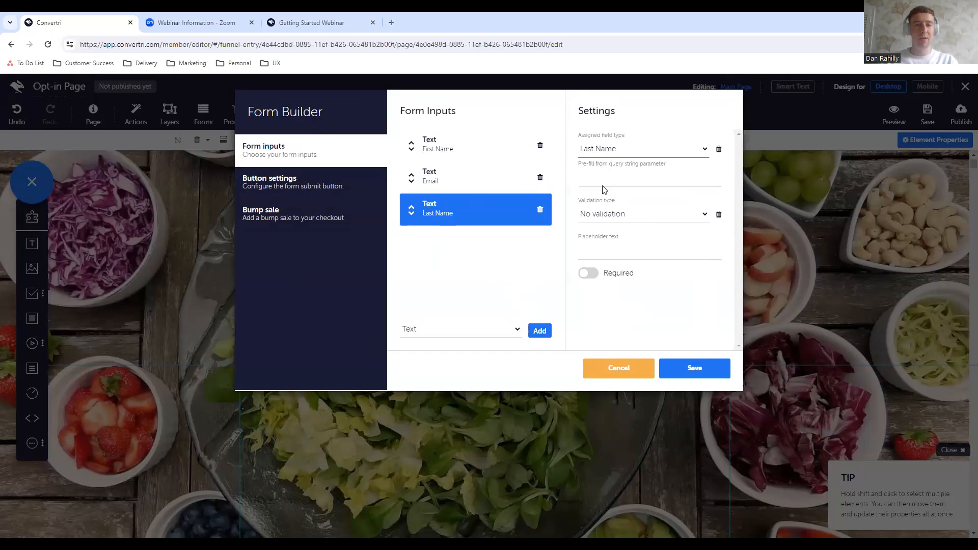
left_click(411, 206)
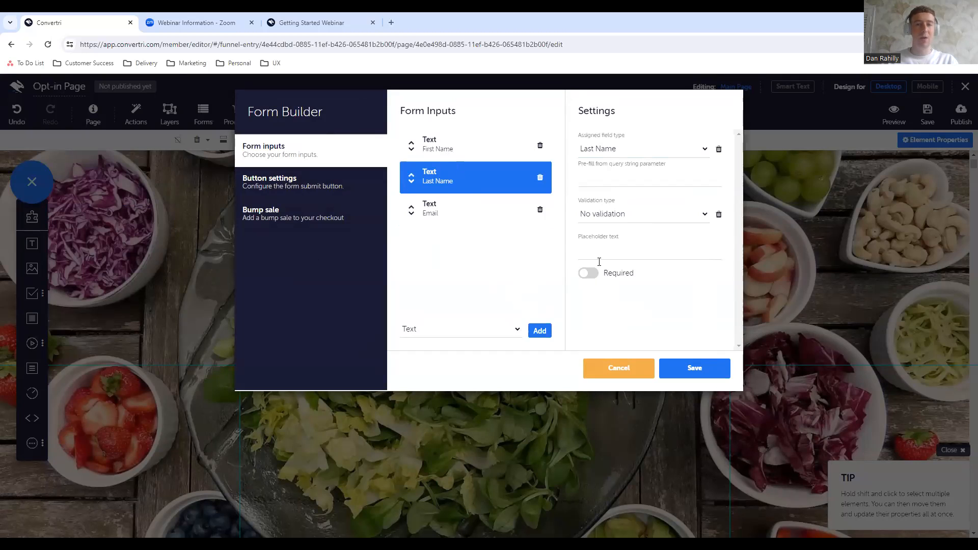
Select E-mail address validation for the Email input, check its placeholder text and toggle Required off and back on.
left_click(460, 209)
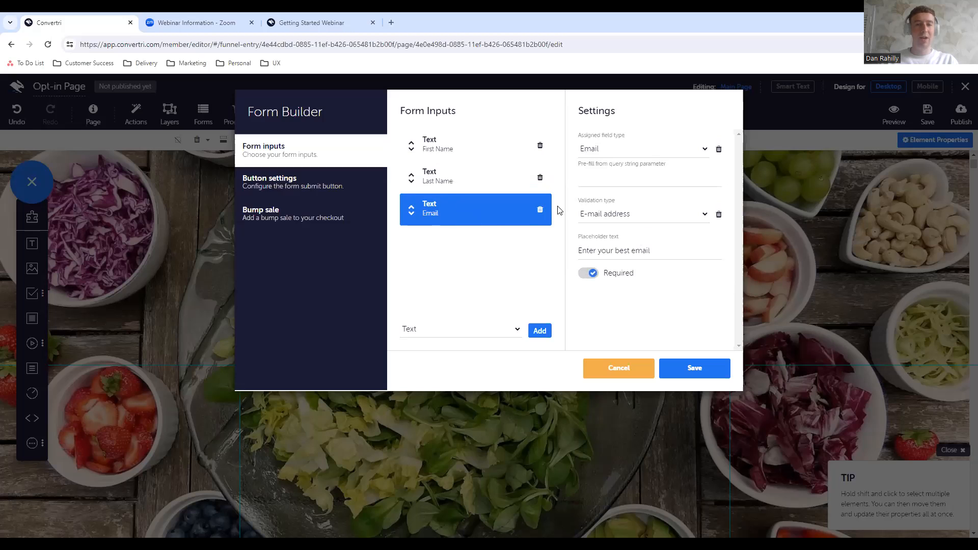
left_click(635, 219)
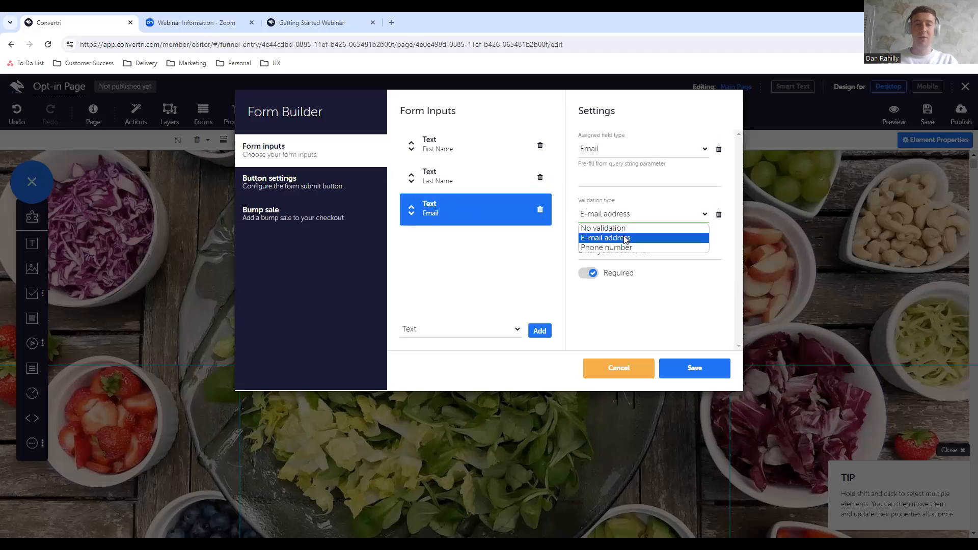
left_click(625, 239)
left_click_drag(655, 251, 572, 253)
left_click(674, 253)
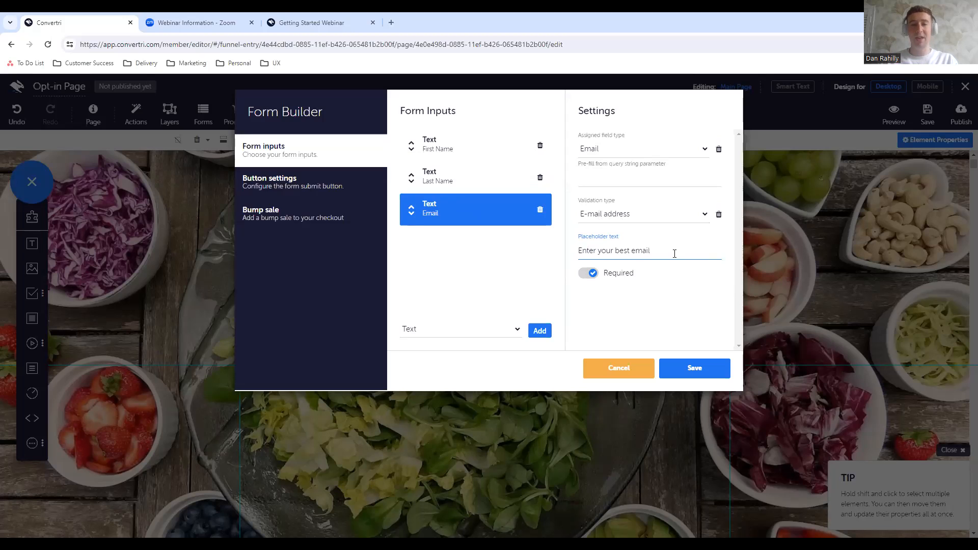
left_click(616, 334)
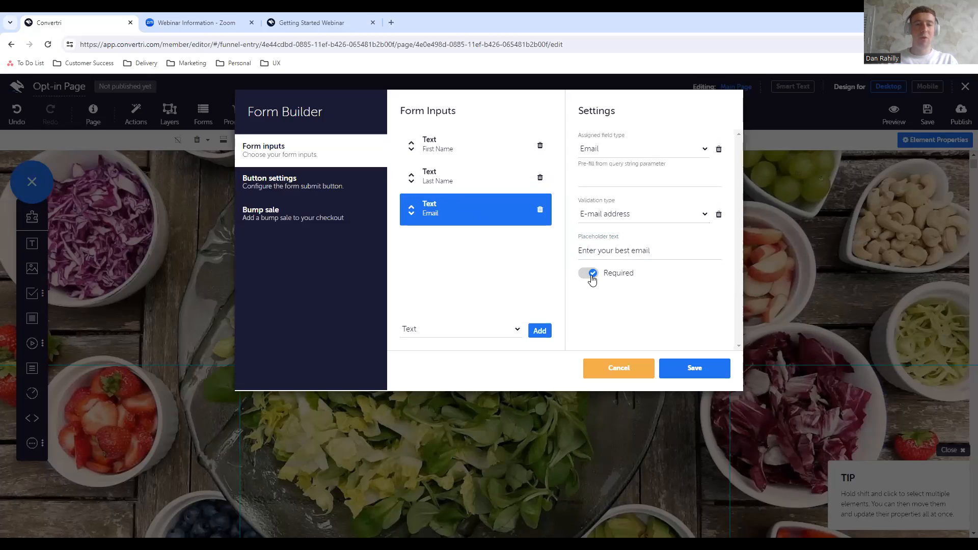
left_click(590, 275)
left_click(591, 274)
left_click(589, 275)
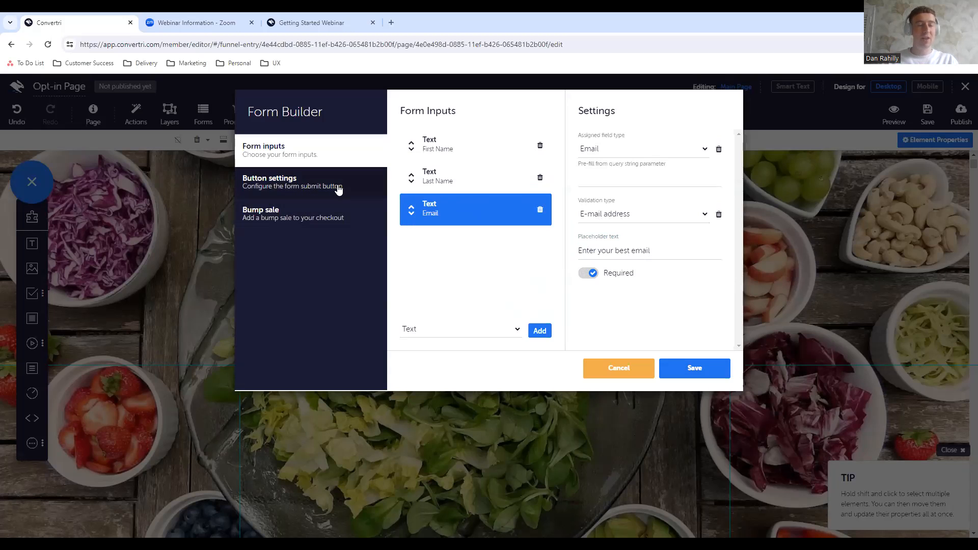
Set the form's submit button label to "Download Now" and save the form.
left_click(294, 189)
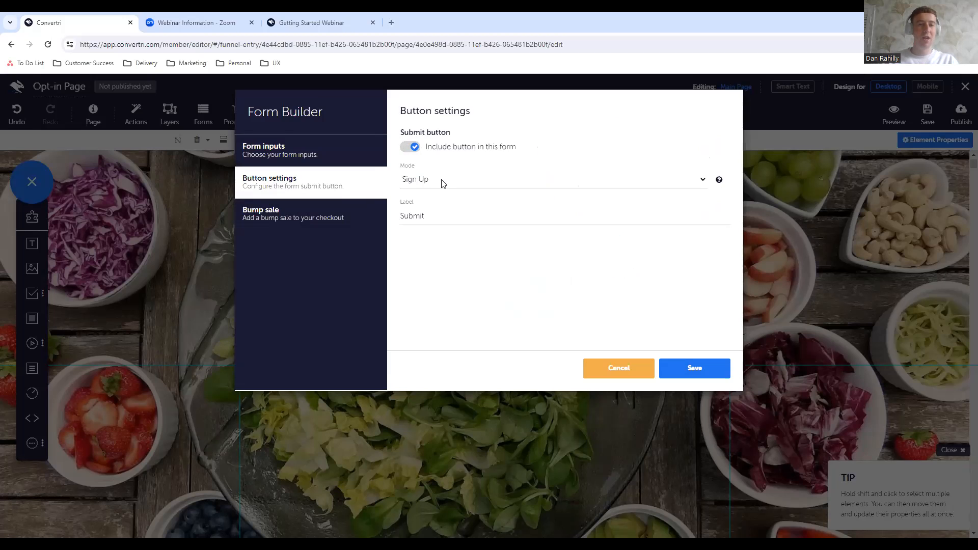
left_click_drag(433, 216, 401, 218)
type("Dow")
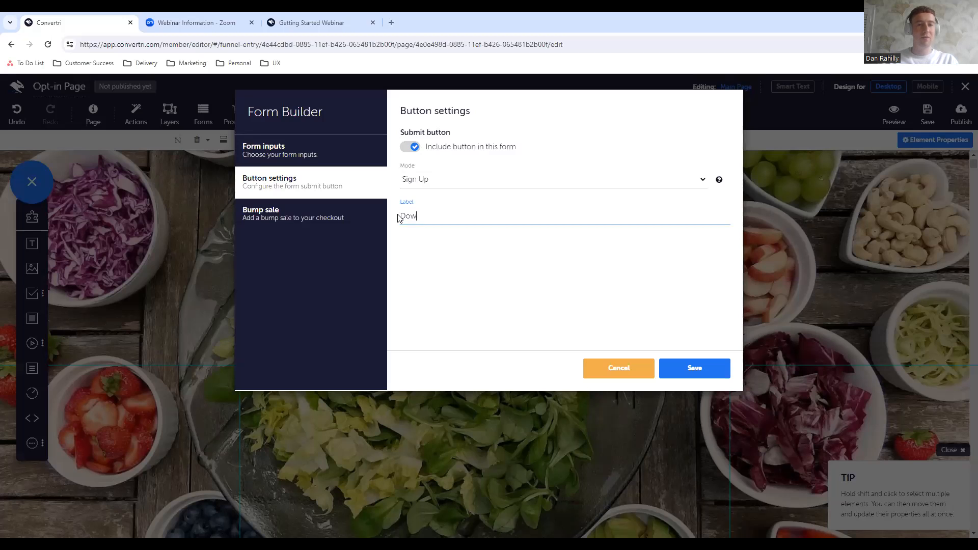
type("nload Now")
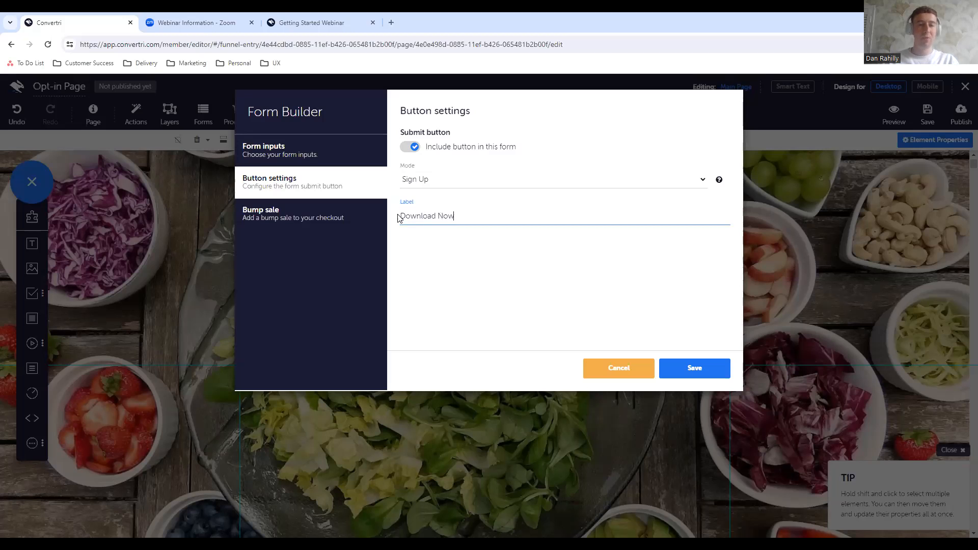
left_click(696, 367)
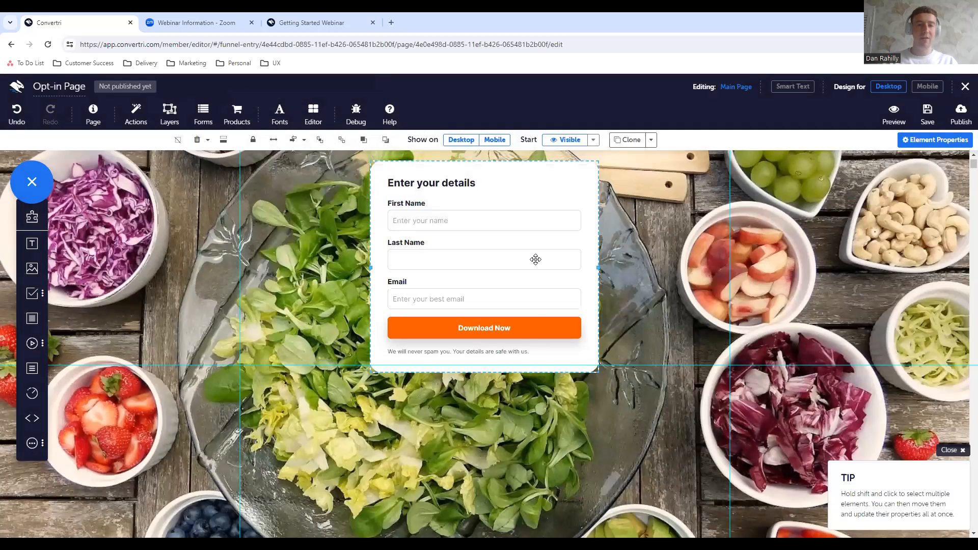
Move the form widget further down over the salad image and delete it.
left_click_drag(535, 266, 533, 334)
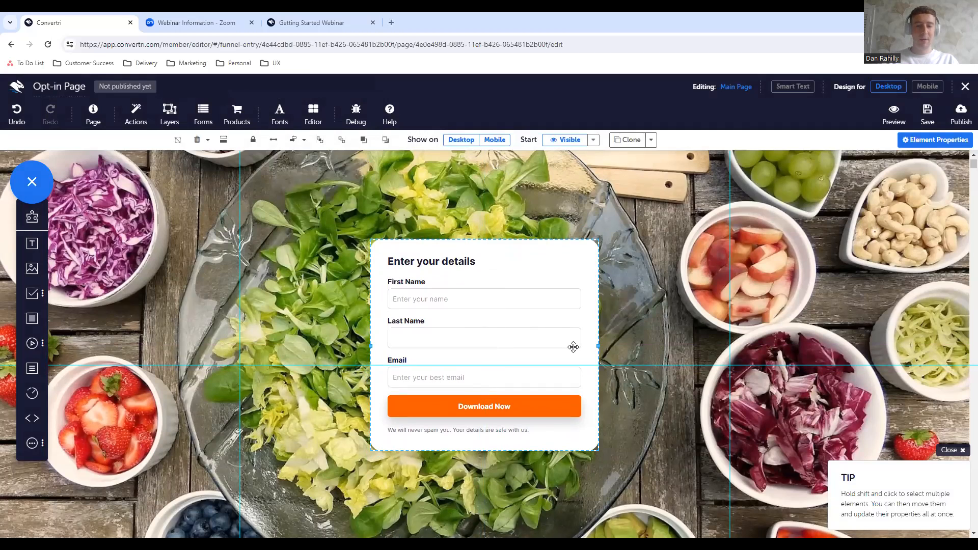
key("Delete")
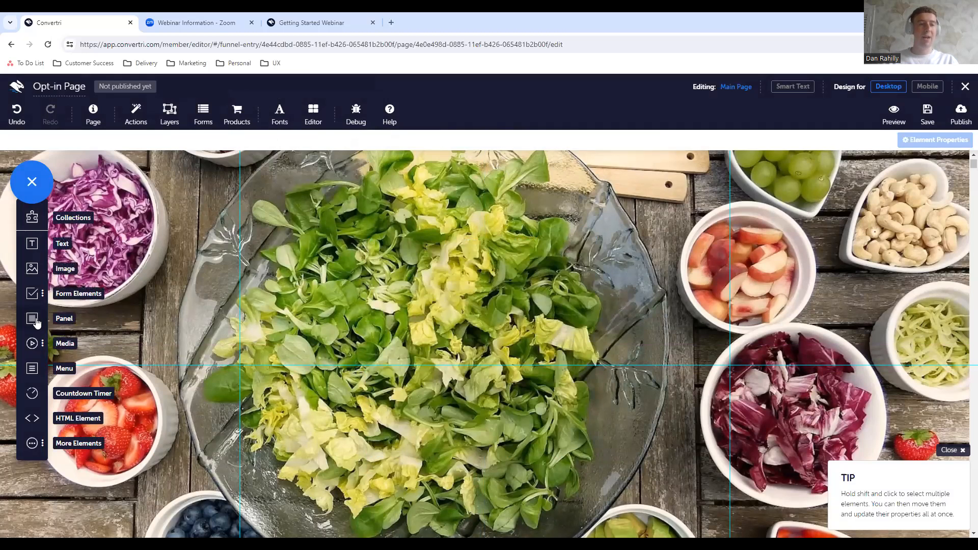
Add a panel centred over the salad bowl and extend its upper and lower edges to make it taller.
left_click_drag(37, 320, 260, 355)
left_click_drag(462, 376, 461, 375)
left_click_drag(515, 393, 439, 329)
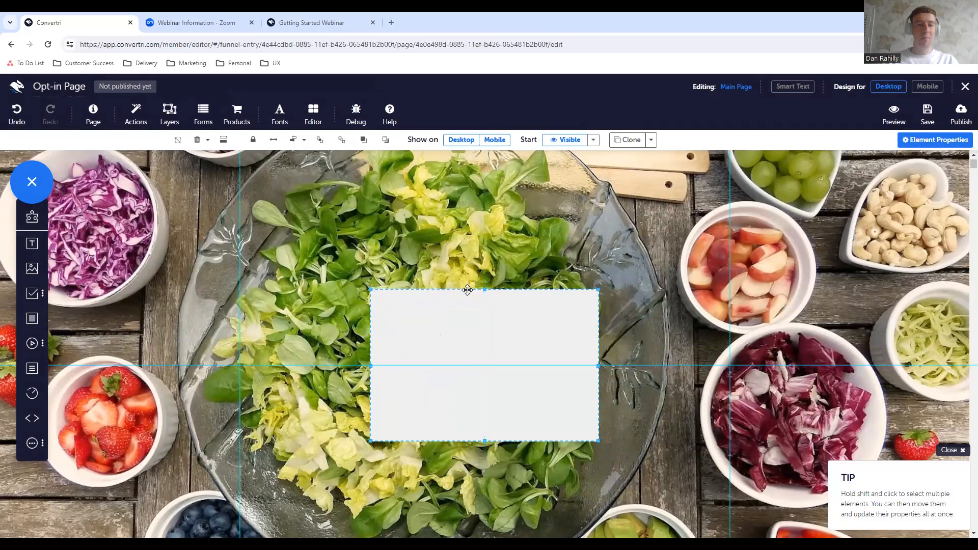
left_click_drag(485, 289, 485, 242)
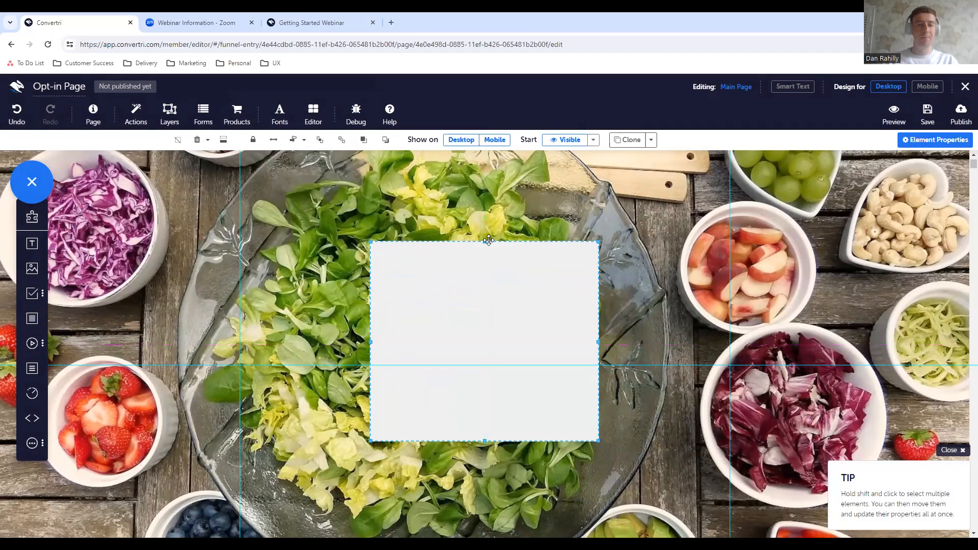
left_click_drag(486, 442, 484, 485)
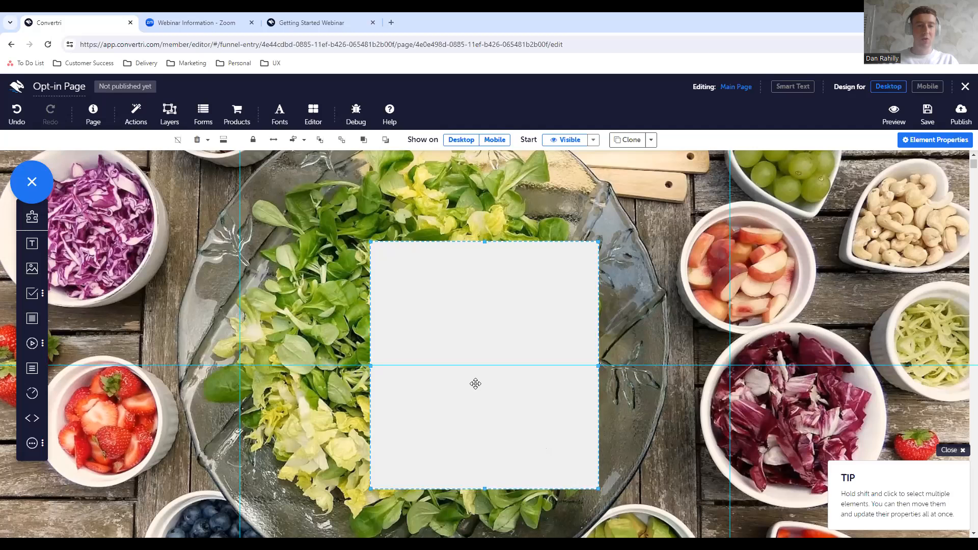
Move the panel to the right part of the salad bowl and add an empty text element near its upper edge.
left_click_drag(515, 391, 622, 394)
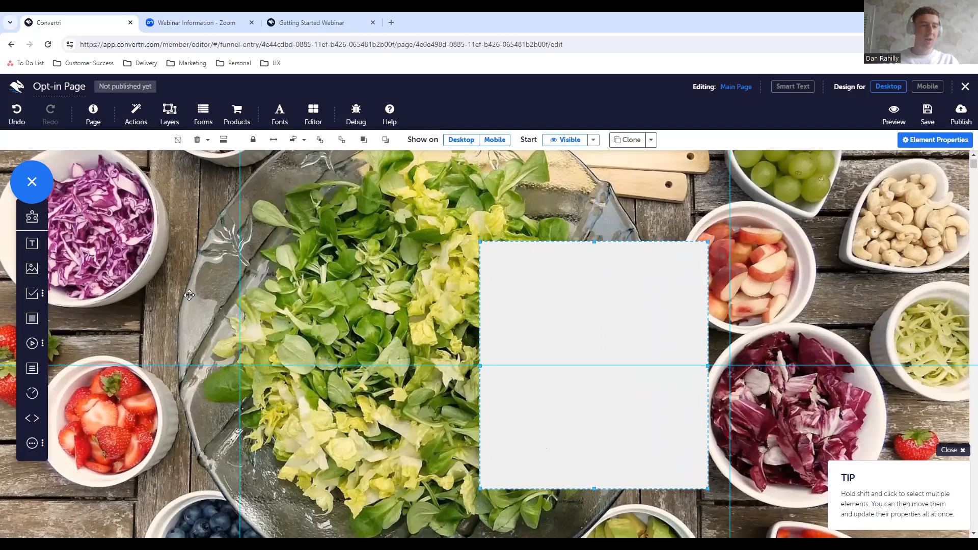
left_click(32, 245)
left_click_drag(518, 184, 621, 268)
left_click(621, 268)
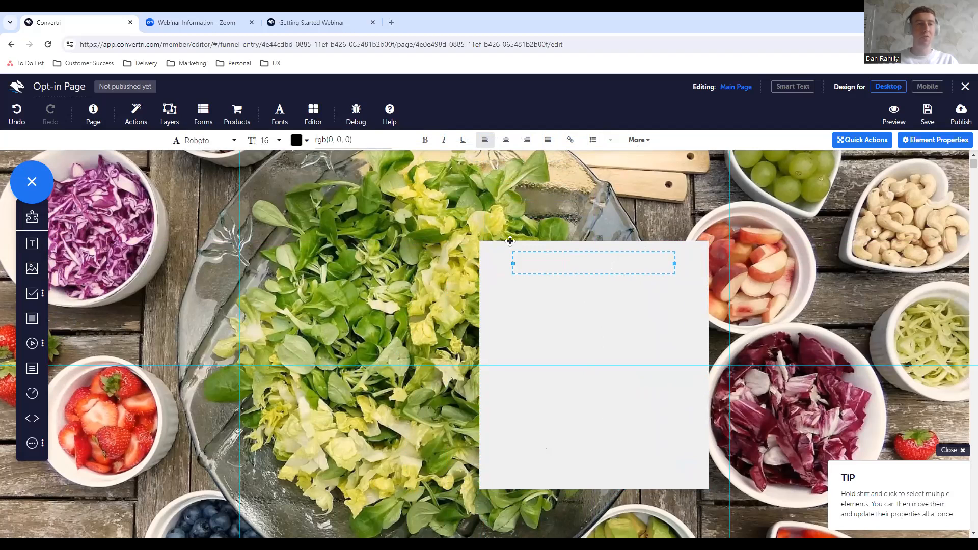
Review the page's default text styles for Paragraph, Heading 1, Heading 2 and Hyperlink, then close the page settings.
left_click(95, 127)
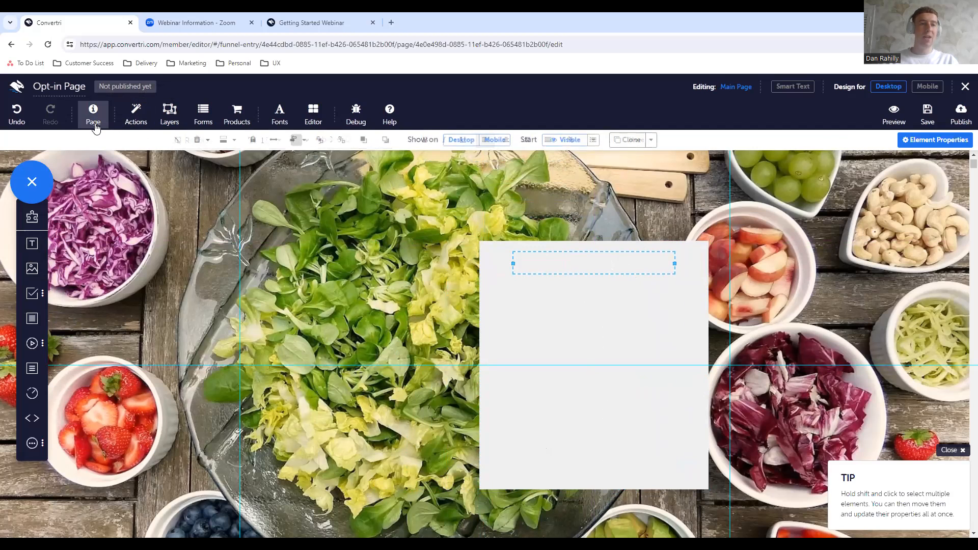
left_click(374, 200)
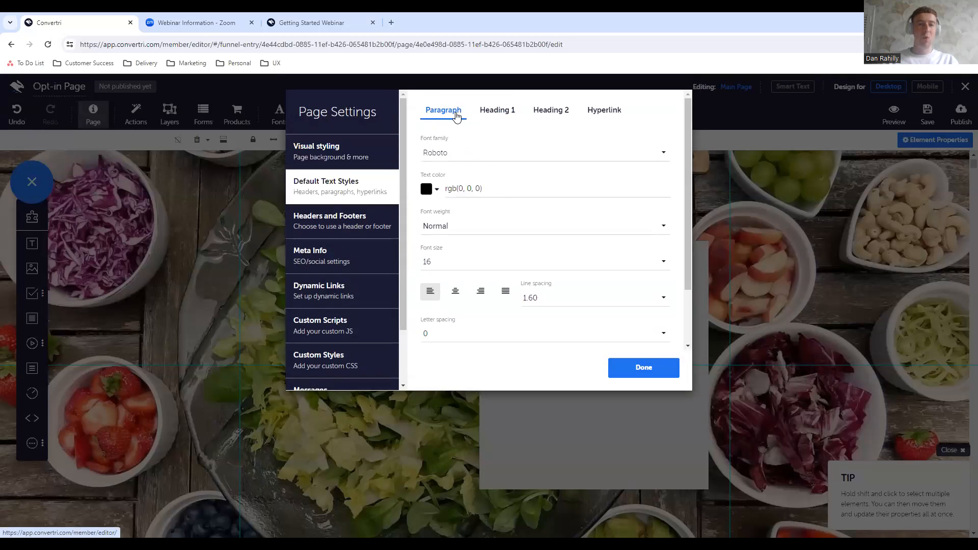
left_click(497, 112)
left_click(553, 112)
left_click(611, 114)
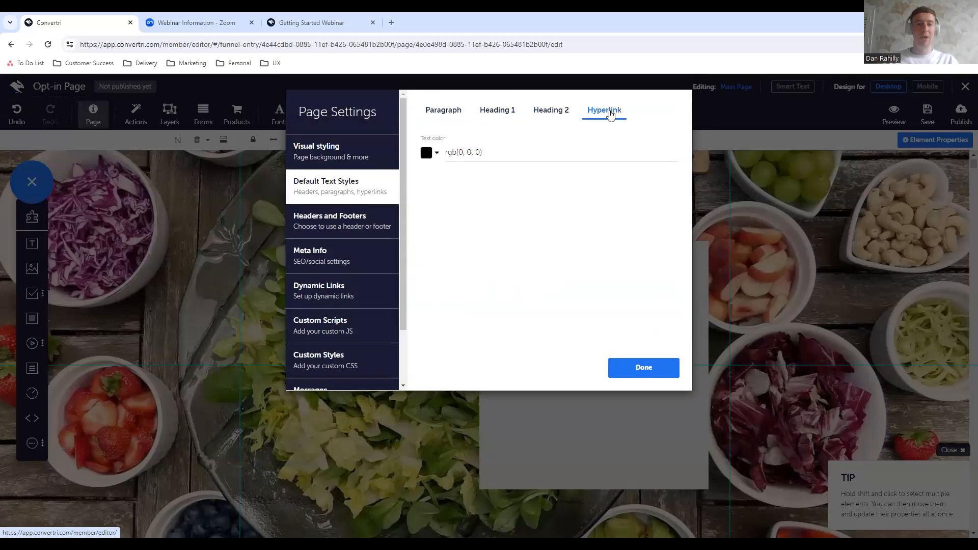
left_click(556, 112)
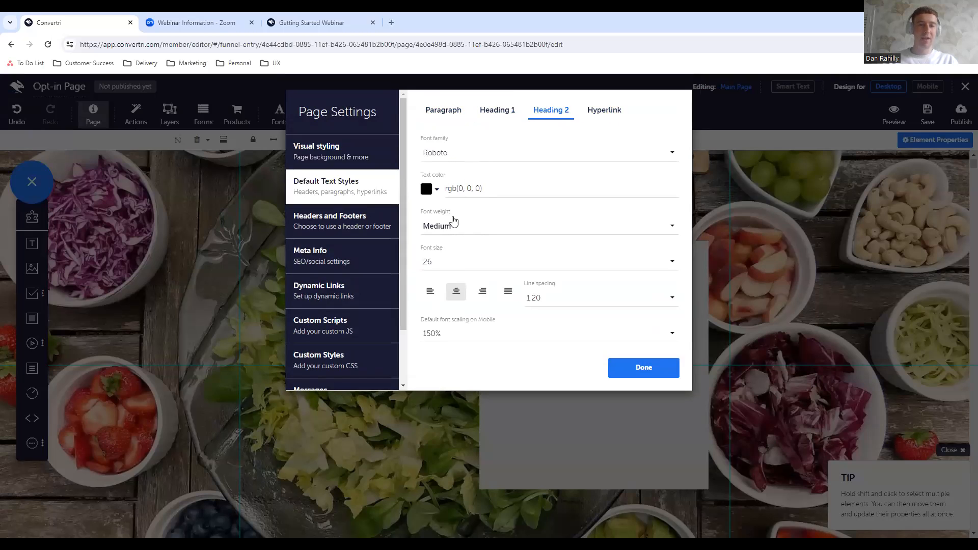
left_click(503, 113)
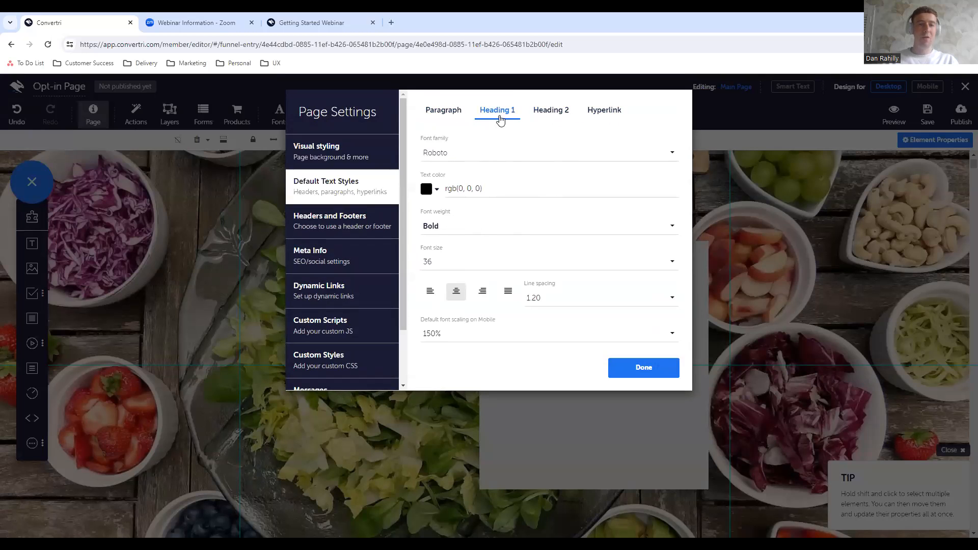
left_click(457, 113)
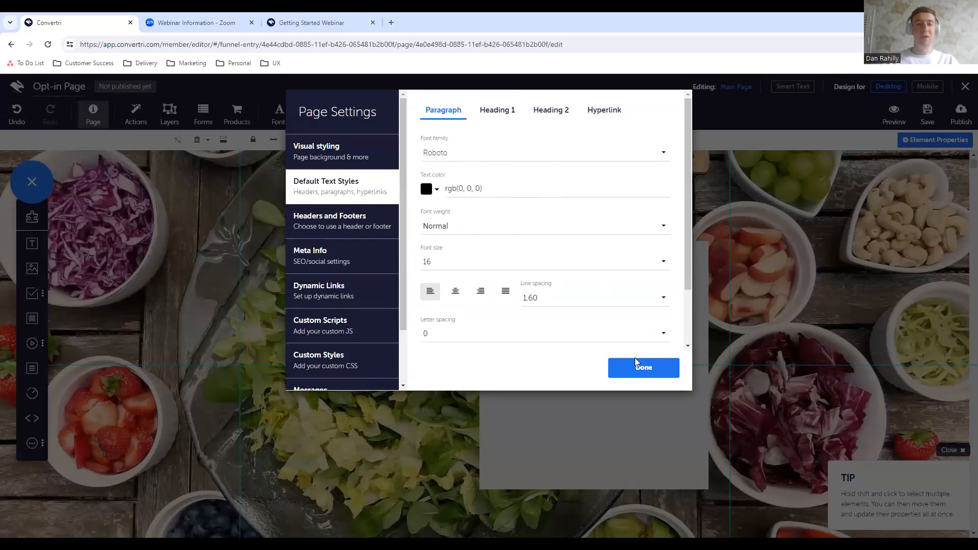
left_click(643, 368)
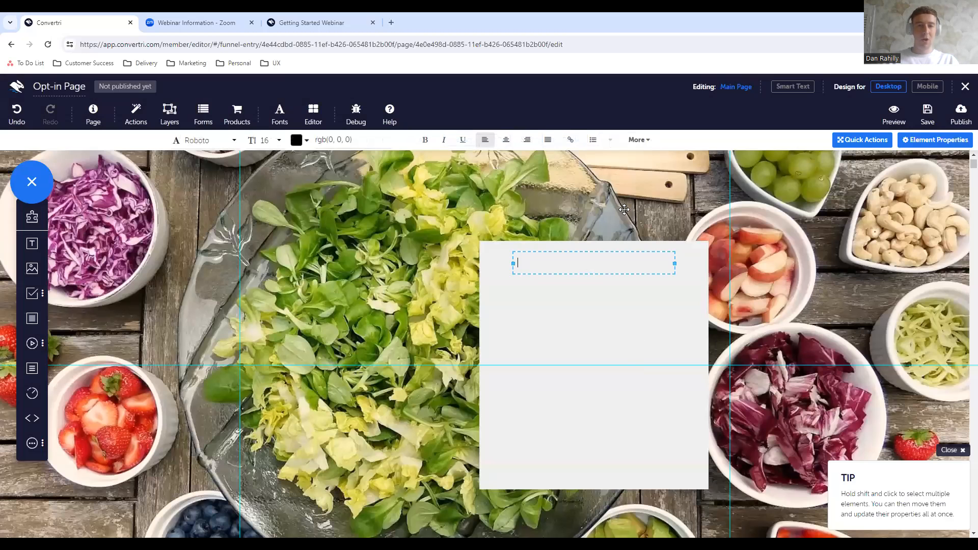
Format the panel's text element as Heading 1 and enter "Download Your FREE Vegan Cookbook".
left_click(639, 140)
left_click(539, 163)
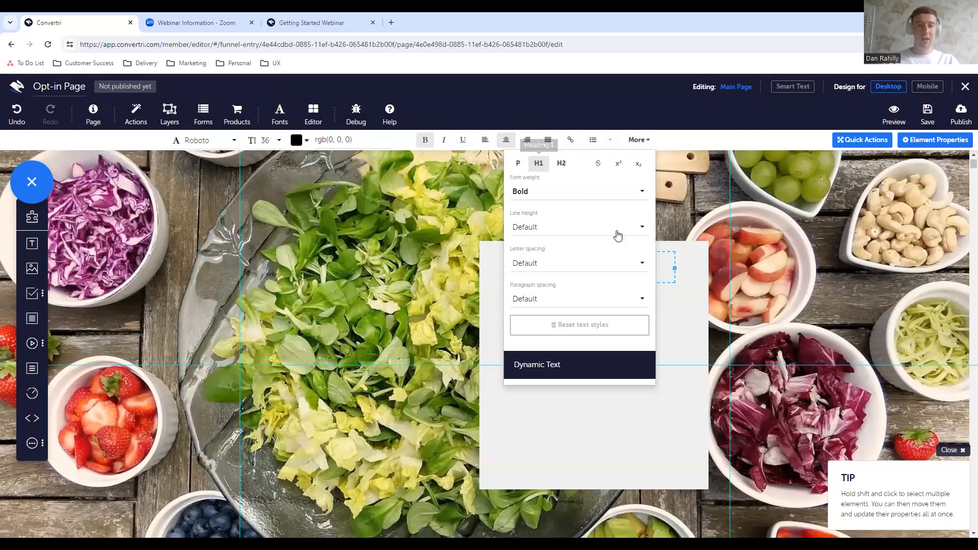
left_click(665, 300)
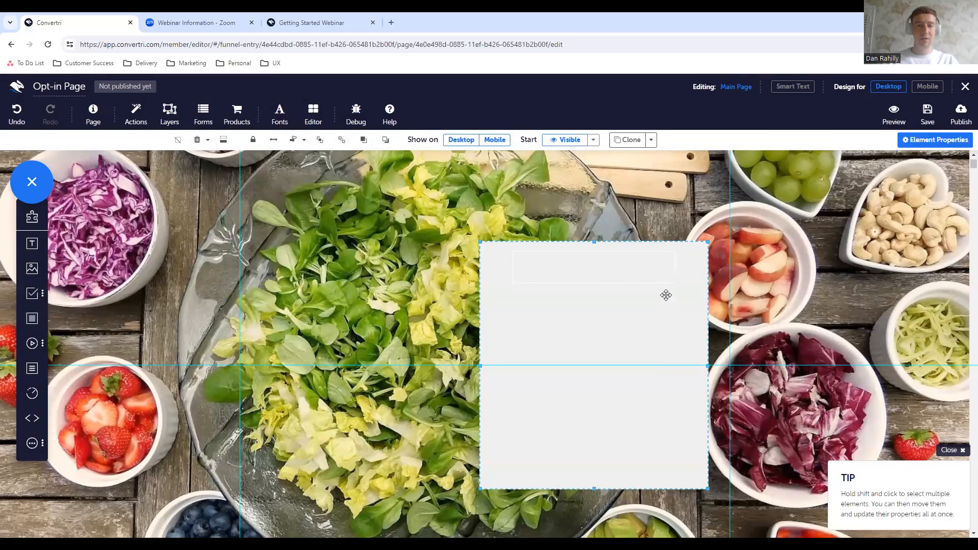
left_click(632, 269)
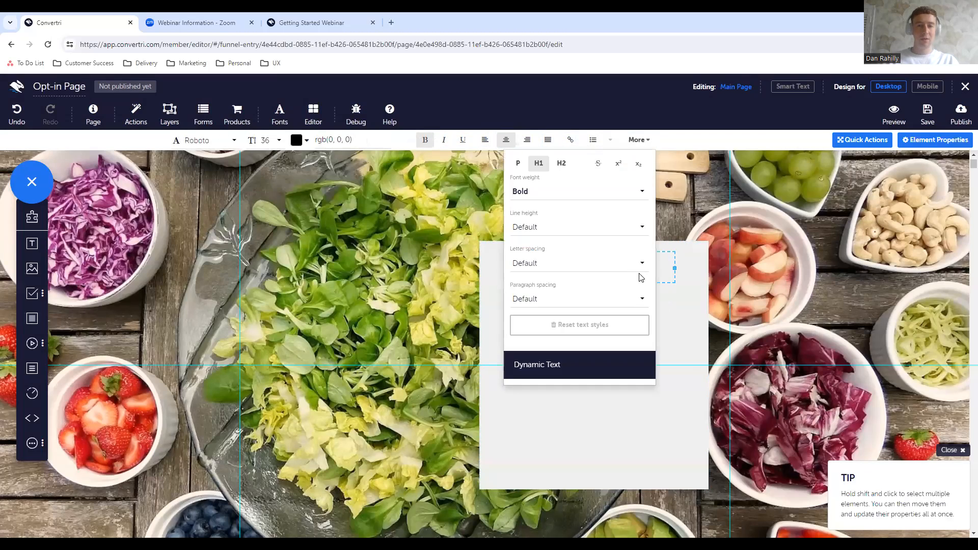
left_click(636, 139)
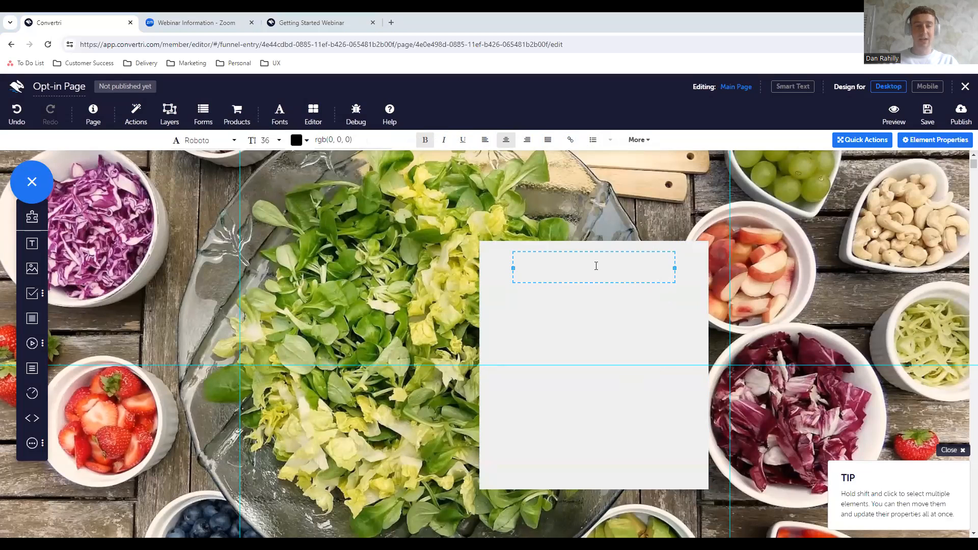
type("Download Your FR")
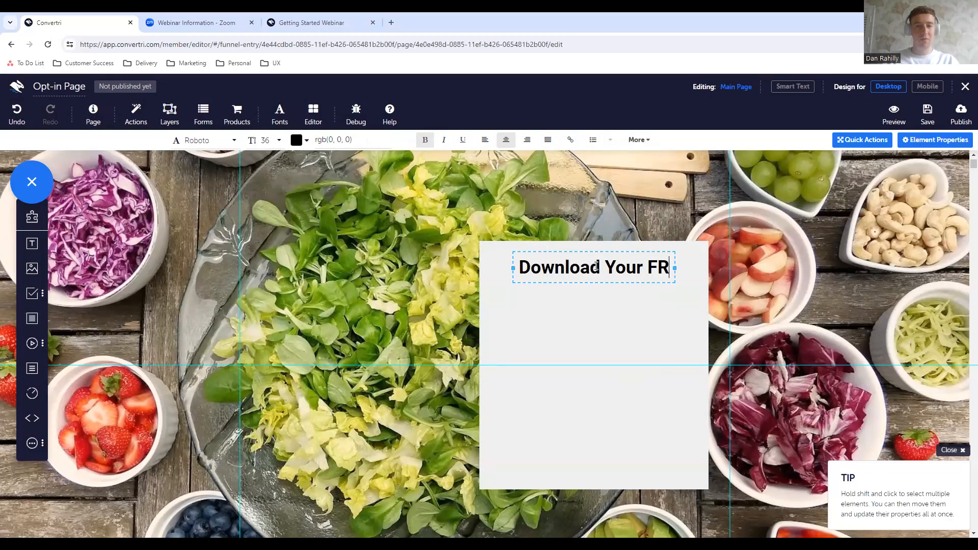
type("EE Vegan Cookboook")
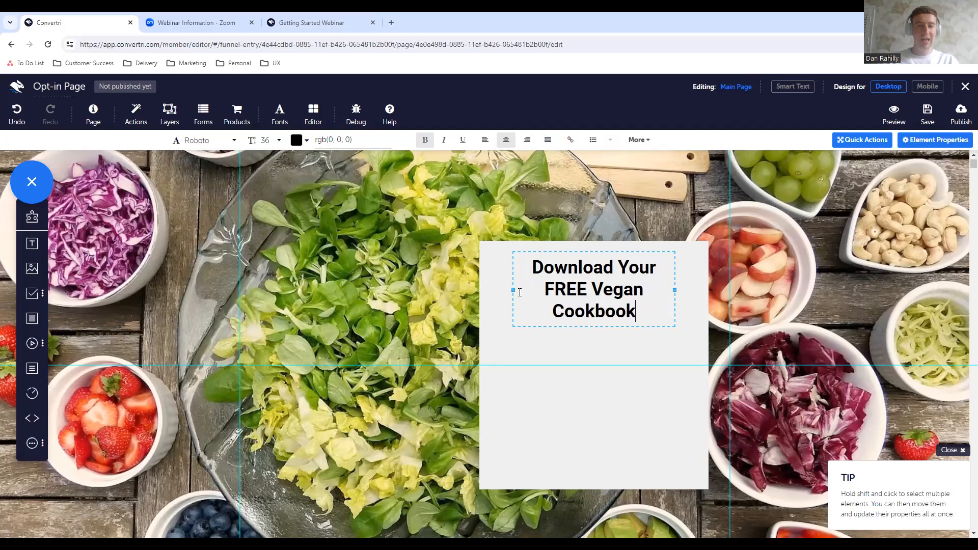
Widen the heading's text box on both sides to nearly the full width of the panel.
left_click_drag(513, 289, 490, 284)
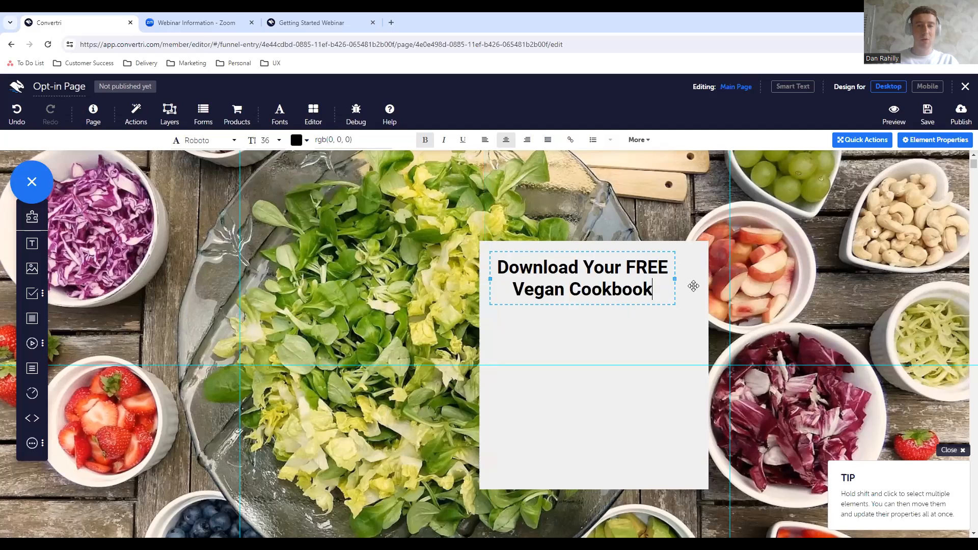
left_click_drag(676, 278, 677, 300)
left_click(580, 316)
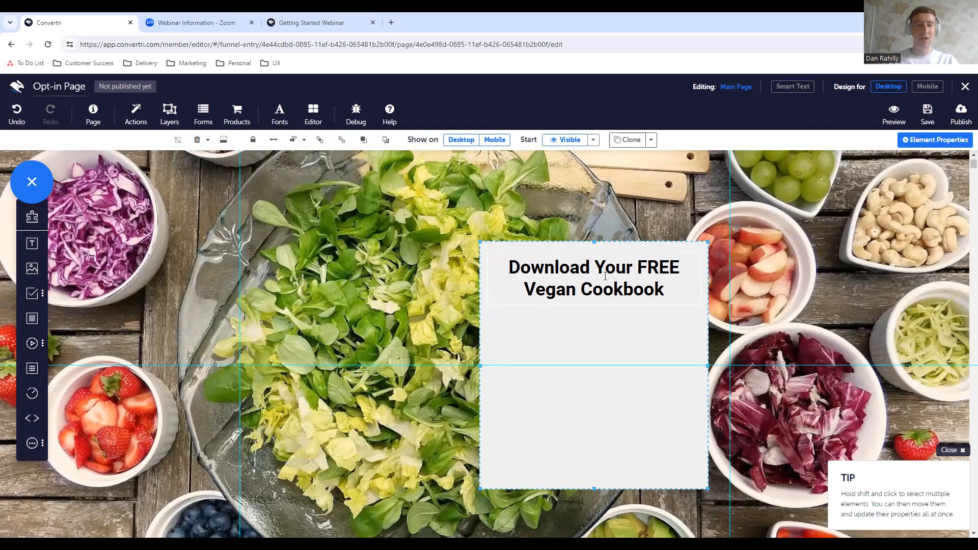
Add a widened, centred paragraph below the heading starting "Do you have trouble deciding on Vegan meals?" and promoting the FREE Vegan Cookbook for a healthy lifestyle.
left_click_drag(31, 243, 549, 313)
left_click(548, 315)
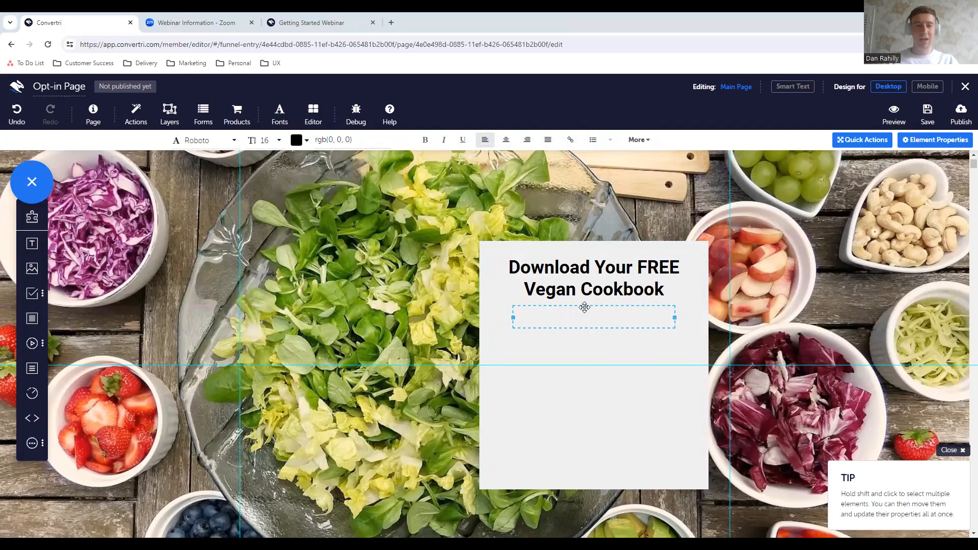
type("Do you have trouble deciding on Vegan meals? Worry no more, this FREE Vegan Cookbook will give you all the ingredients you need to life a healthy and happy Vegan lifestyle.")
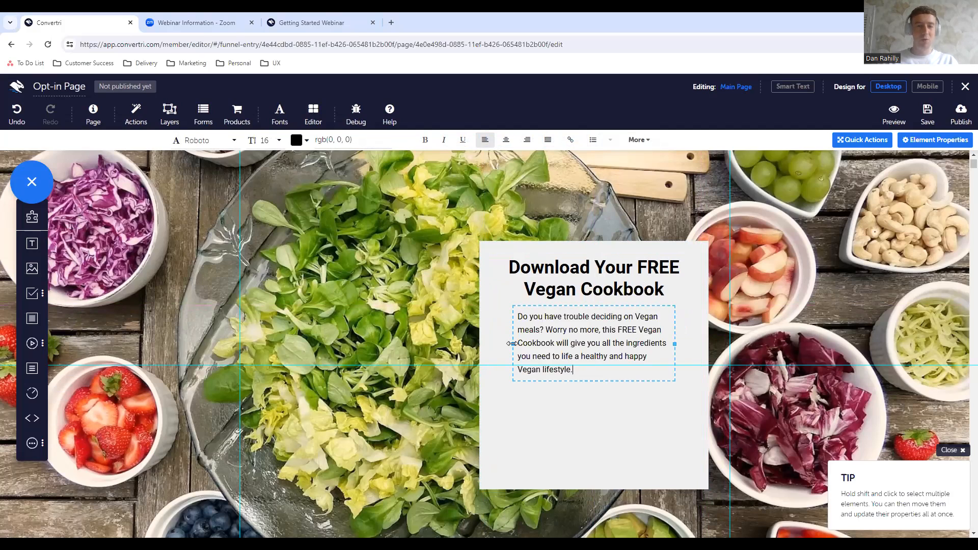
left_click_drag(674, 351, 687, 362)
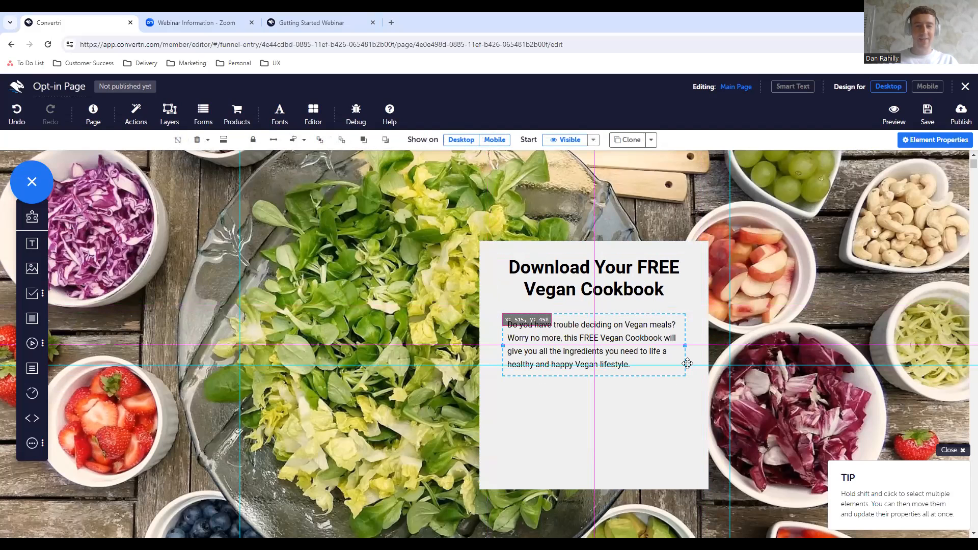
left_click(636, 406)
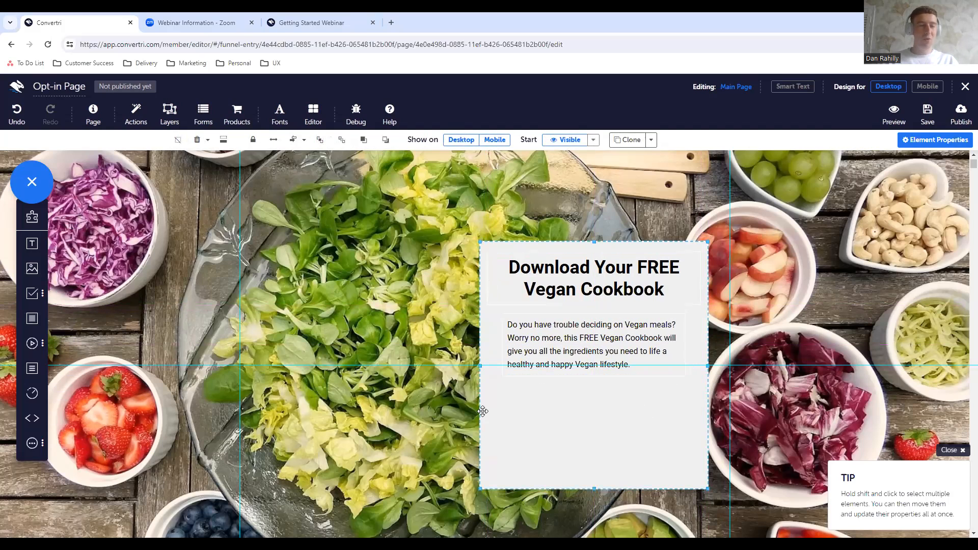
Stack a First Name field, an Email field and a Submit button below the paragraph in the panel.
left_click(33, 297)
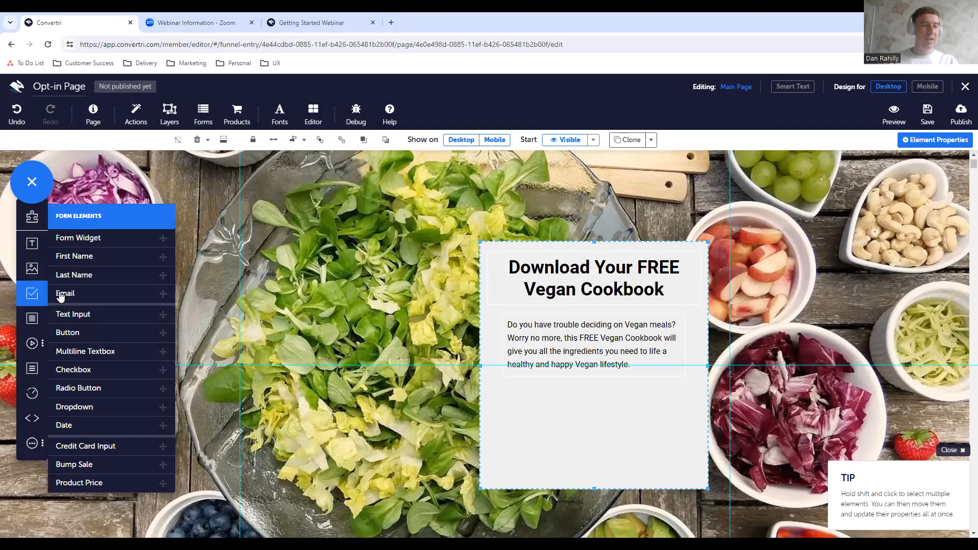
left_click_drag(113, 265, 575, 396)
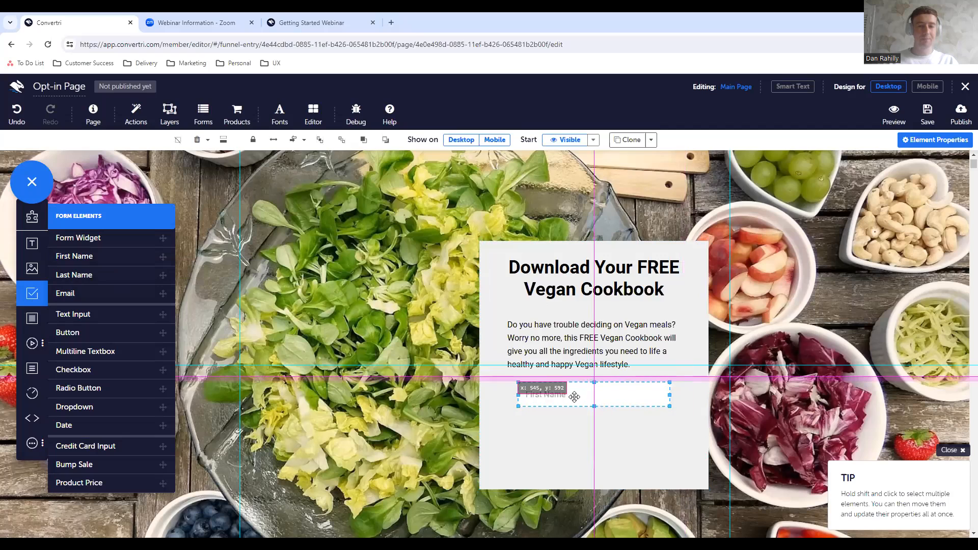
left_click_drag(122, 296, 596, 429)
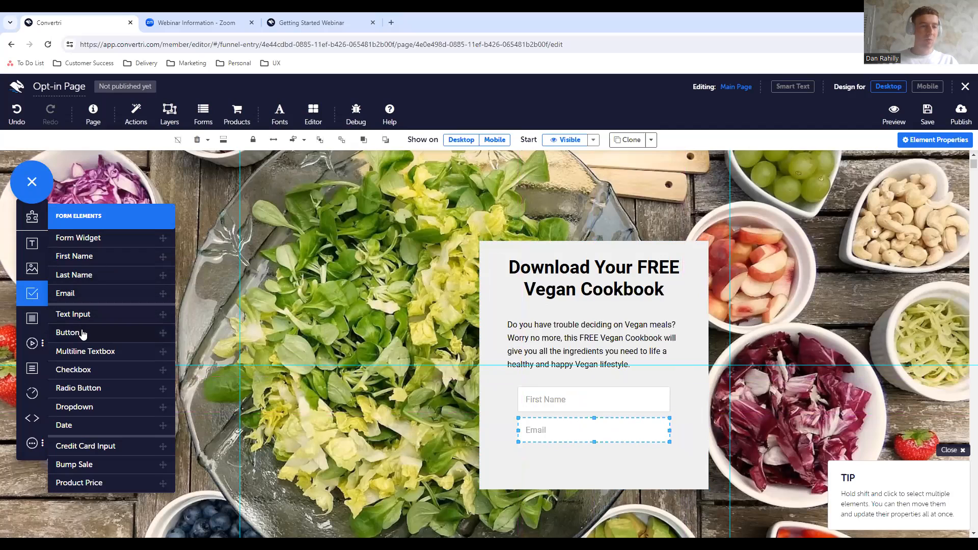
left_click_drag(127, 338, 594, 461)
left_click(684, 464)
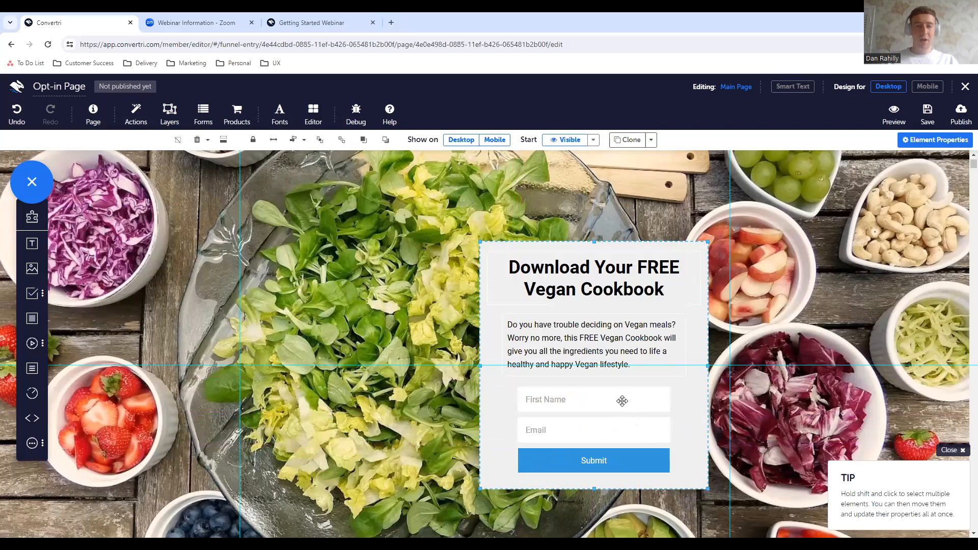
Duplicate the paragraph, replace the copy's text with "We will never spam you." and place it under the Submit button.
left_click(613, 374)
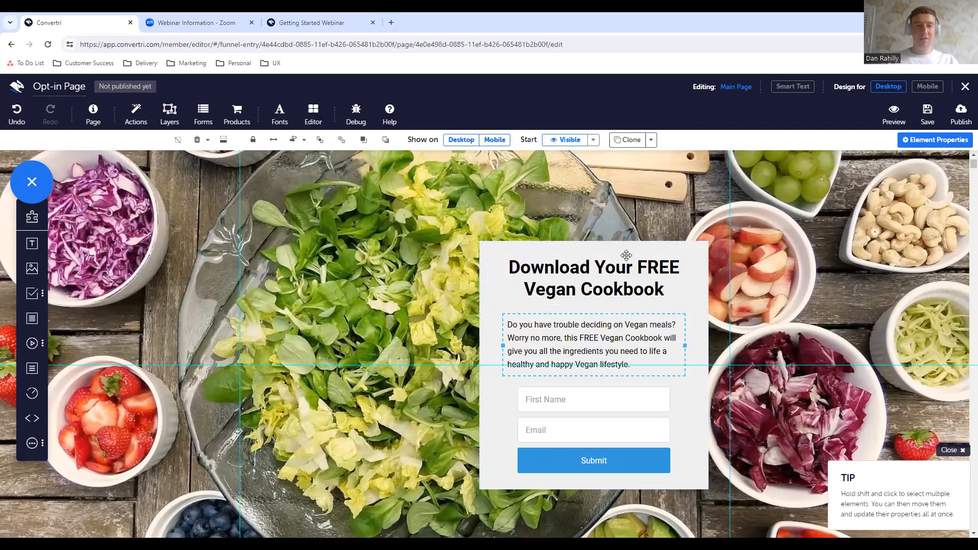
left_click_drag(644, 376, 517, 444)
left_click(650, 378)
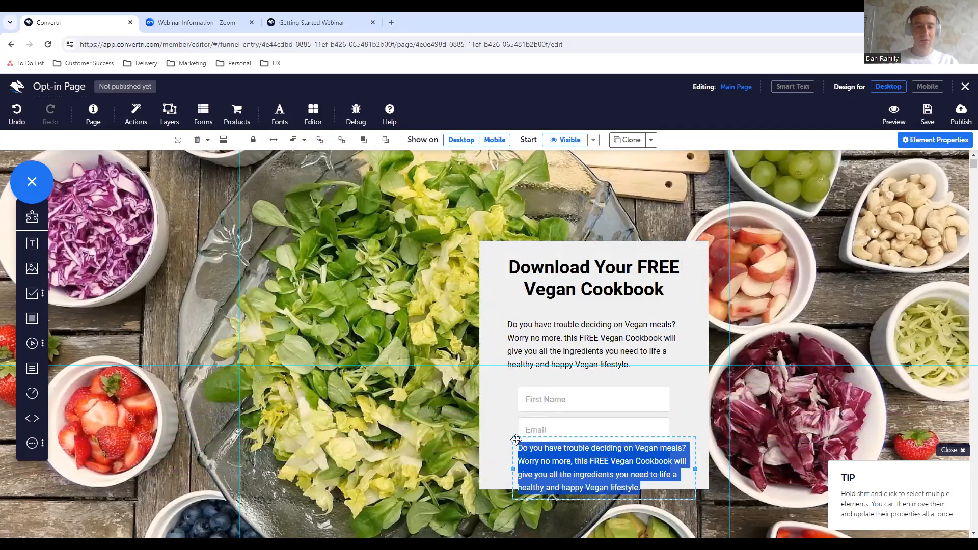
key("BackSpace")
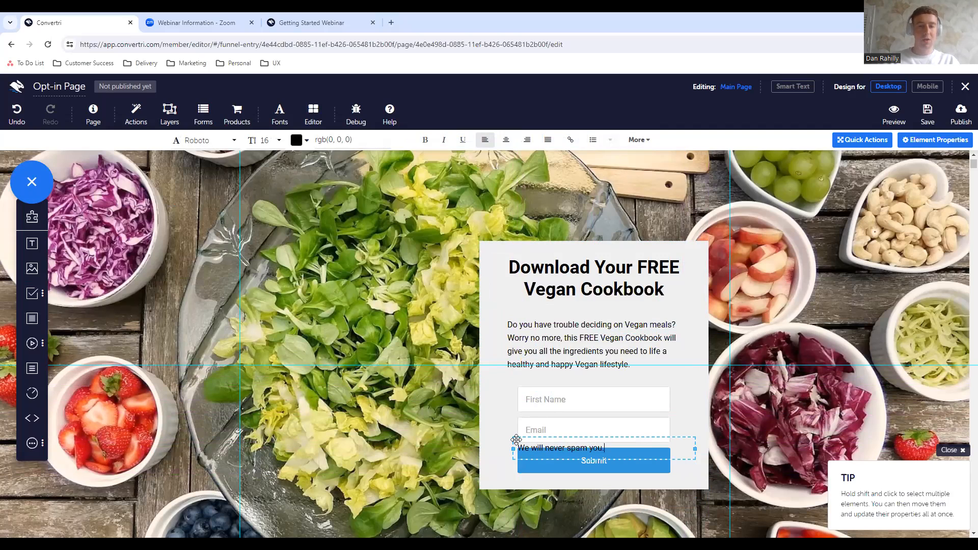
left_click_drag(611, 438, 614, 471)
Nudge the First Name field, Email field and Submit button slightly upward to make room for the spam note.
left_click(590, 400)
left_click_drag(587, 400, 588, 395)
left_click_drag(580, 429, 580, 423)
left_click_drag(574, 459, 574, 453)
left_click(615, 478)
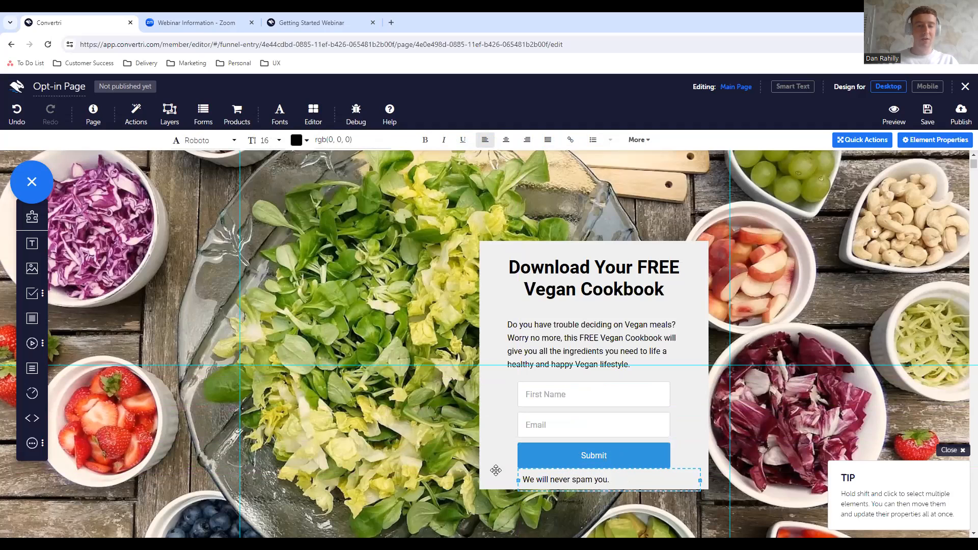
Extend the panel's lower and upper edges slightly and narrow the spam note's text box to the Submit button's right edge.
left_click(585, 489)
left_click_drag(594, 489, 594, 496)
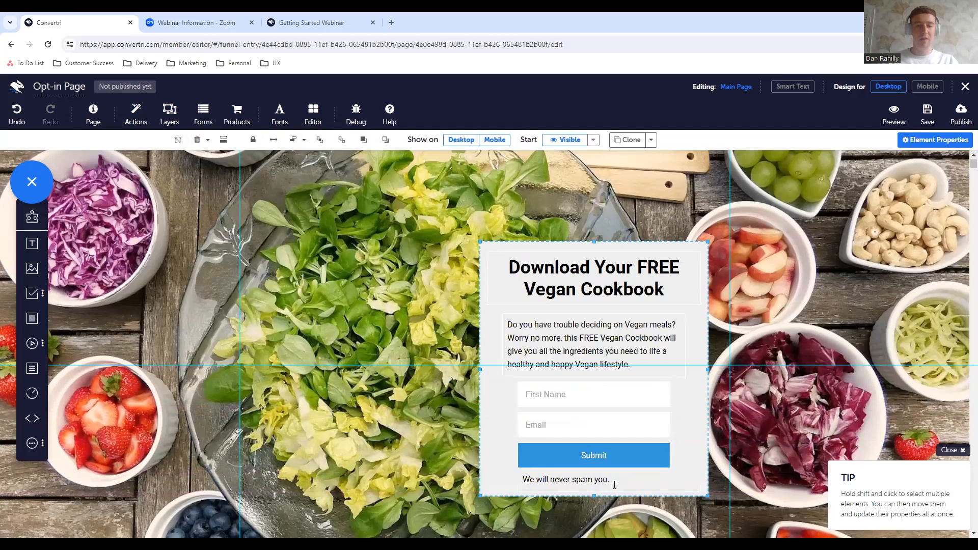
left_click(614, 485)
left_click_drag(698, 480, 670, 480)
left_click(595, 243)
left_click_drag(594, 241, 594, 237)
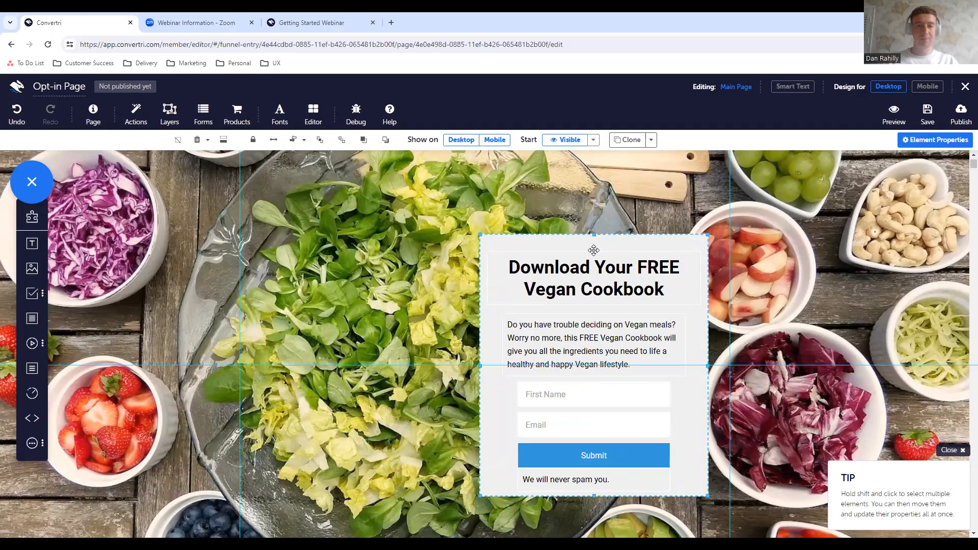
Nudge the heading slightly upward and move the panel with all its contents to the left side of the salad bowl.
left_click(585, 257)
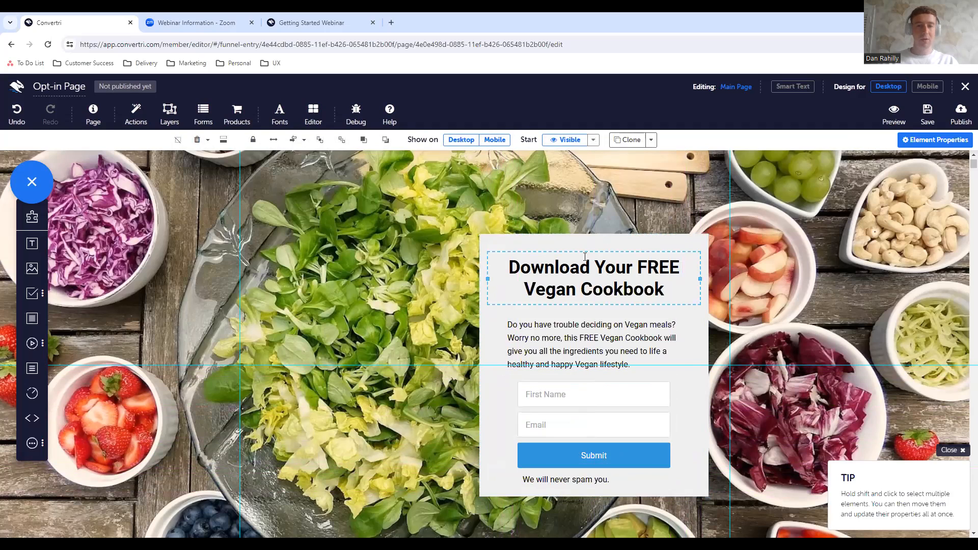
left_click_drag(585, 255, 585, 253)
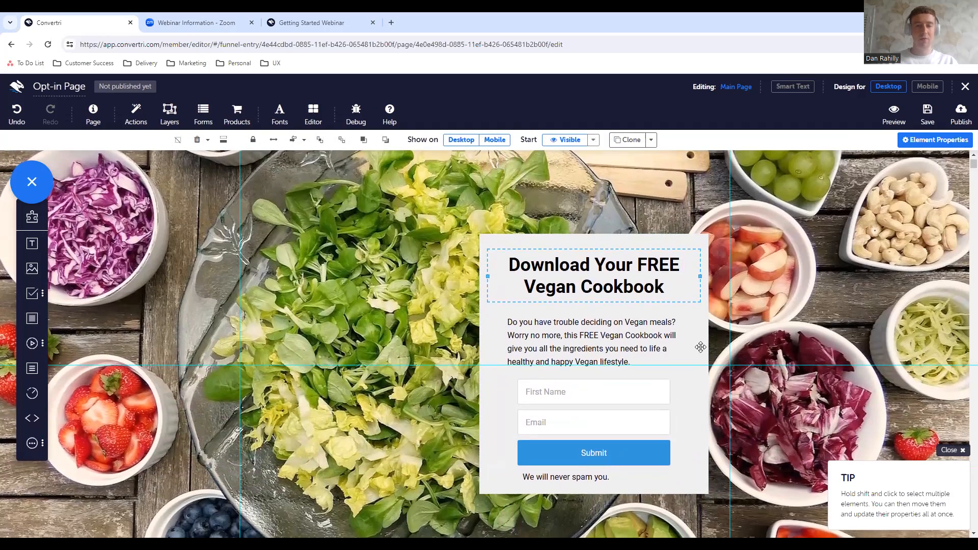
left_click(697, 389)
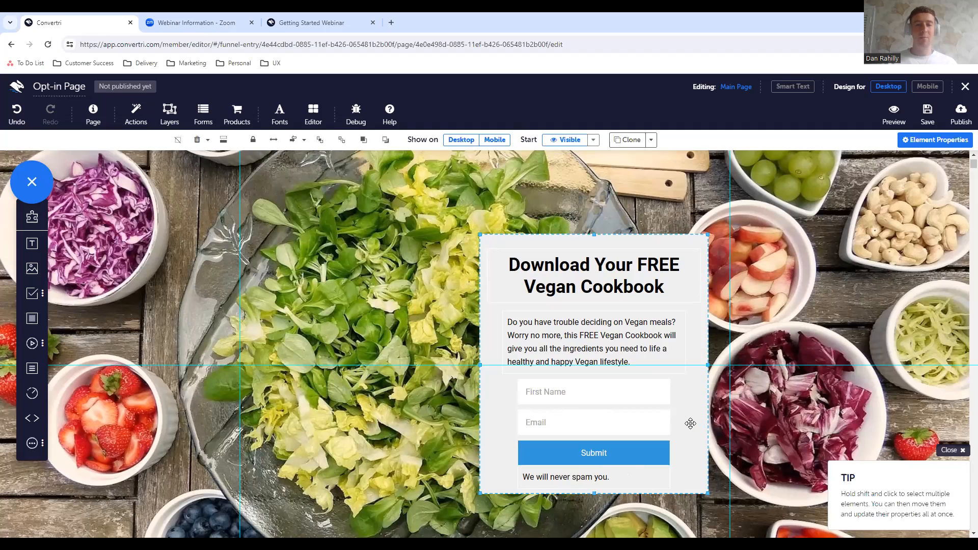
left_click_drag(690, 423, 381, 420)
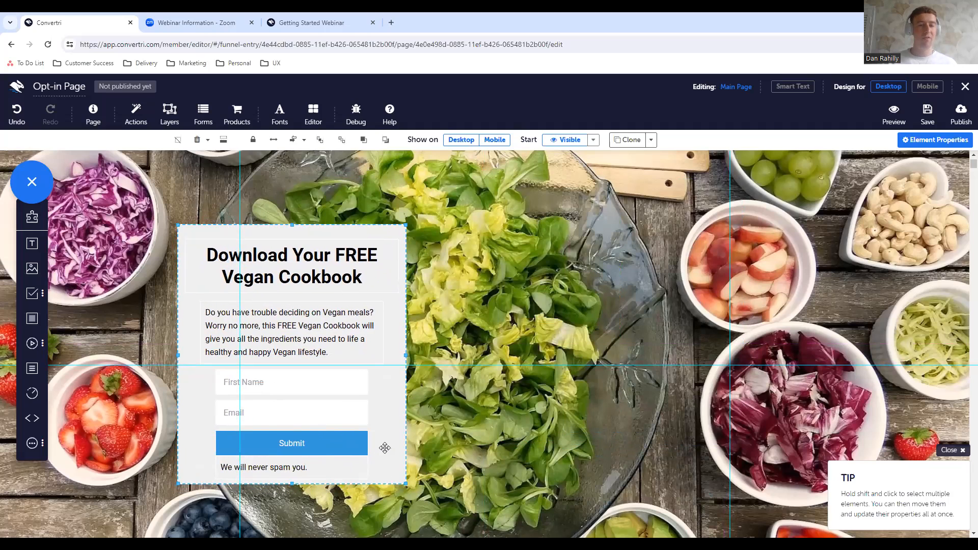
Undo the last move of the opt-in panel to the left side of the salad bowl.
left_click(17, 118)
left_click(690, 473)
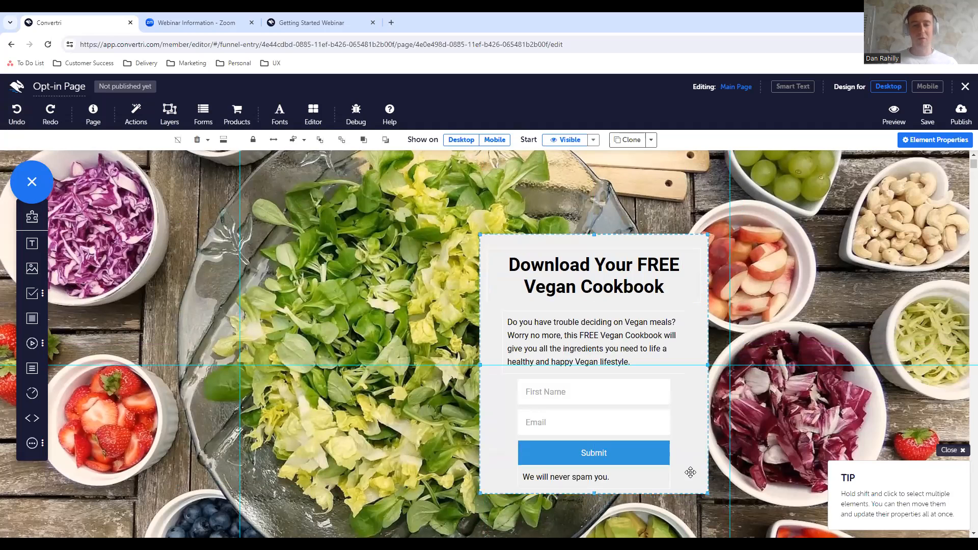
left_click_drag(690, 453, 580, 455)
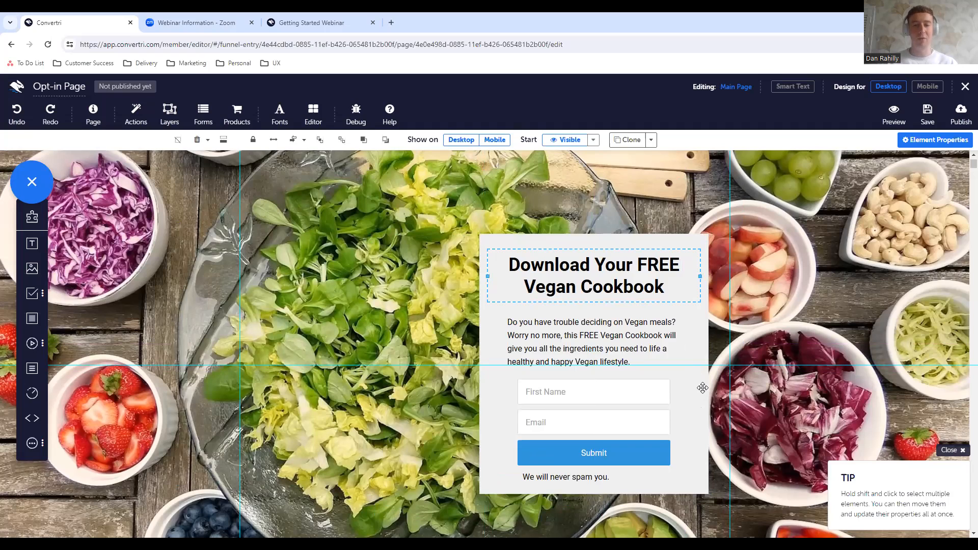
Change the Submit button's label to "Download Now".
left_click(636, 460)
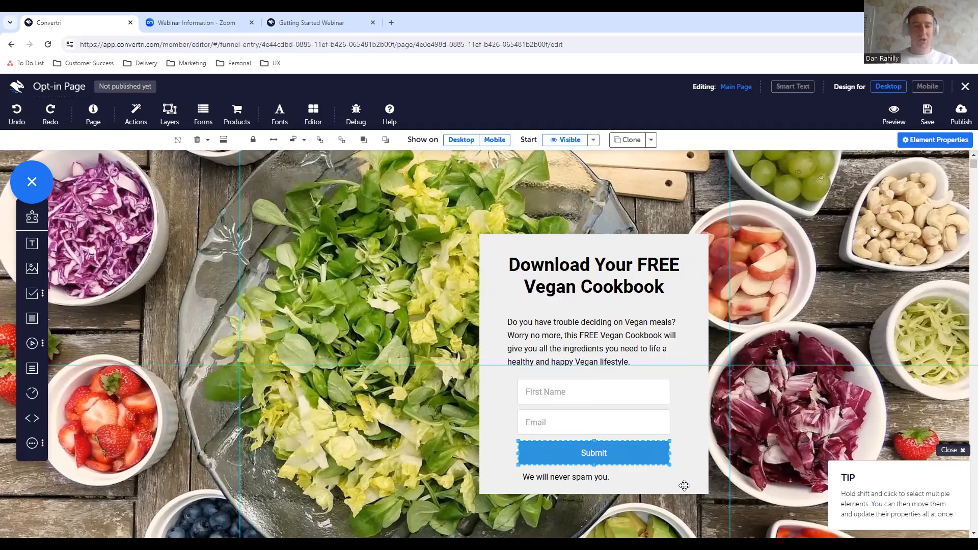
left_click(952, 140)
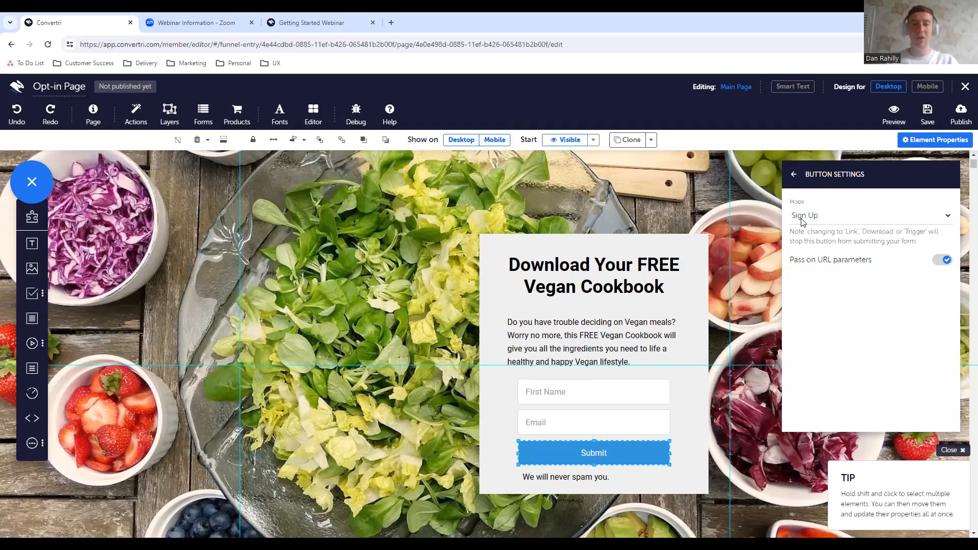
left_click(794, 174)
left_click(856, 251)
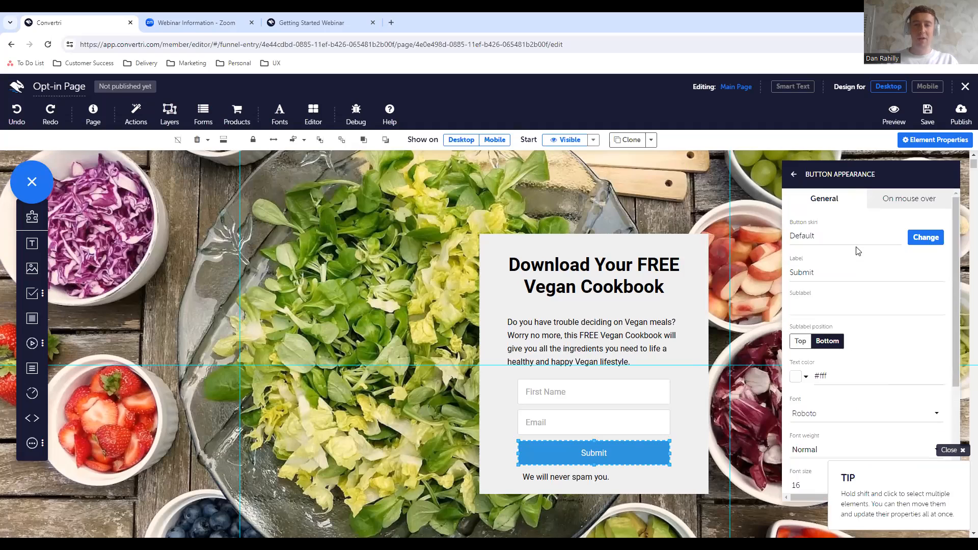
left_click_drag(828, 273, 788, 278)
type("Download Now")
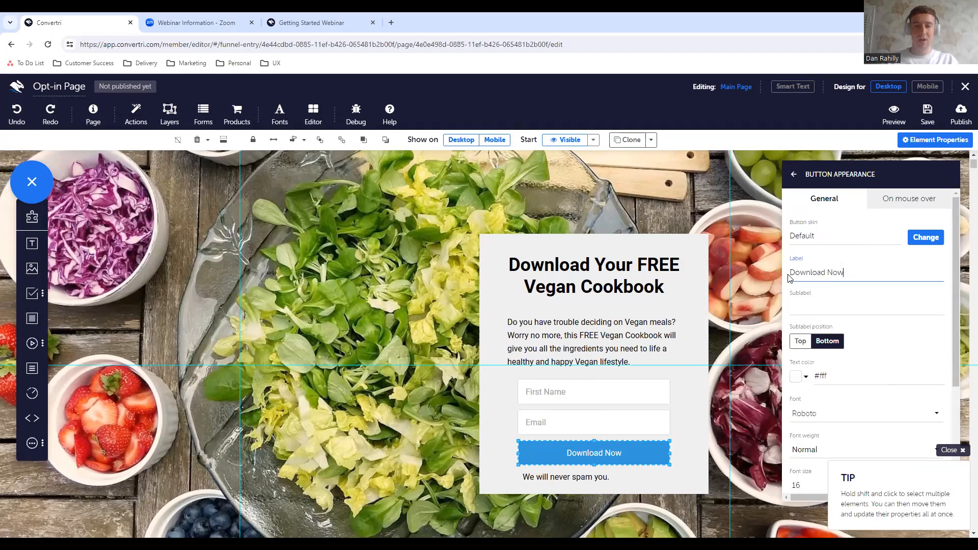
Set the button label's font weight to Bold.
scroll(832, 308, "down", 5)
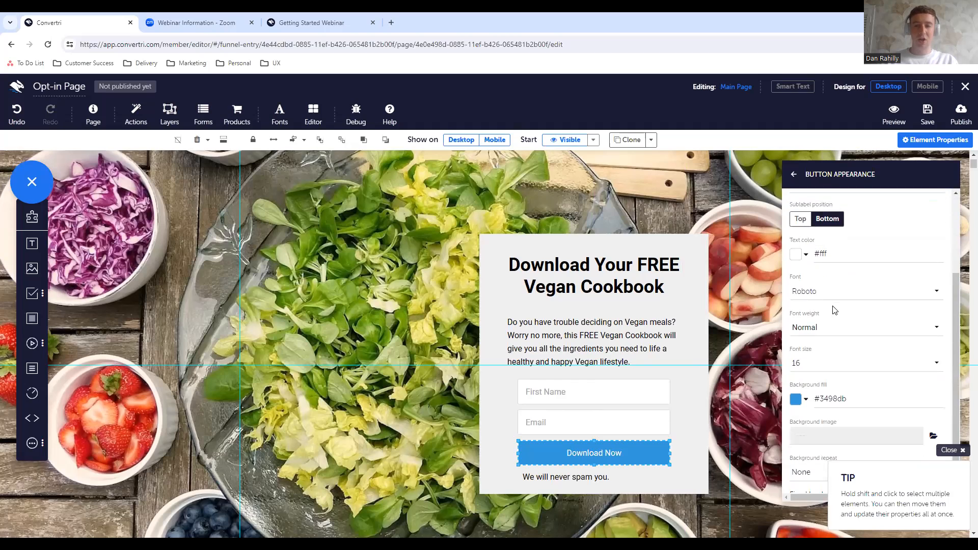
left_click(812, 320)
left_click(815, 281)
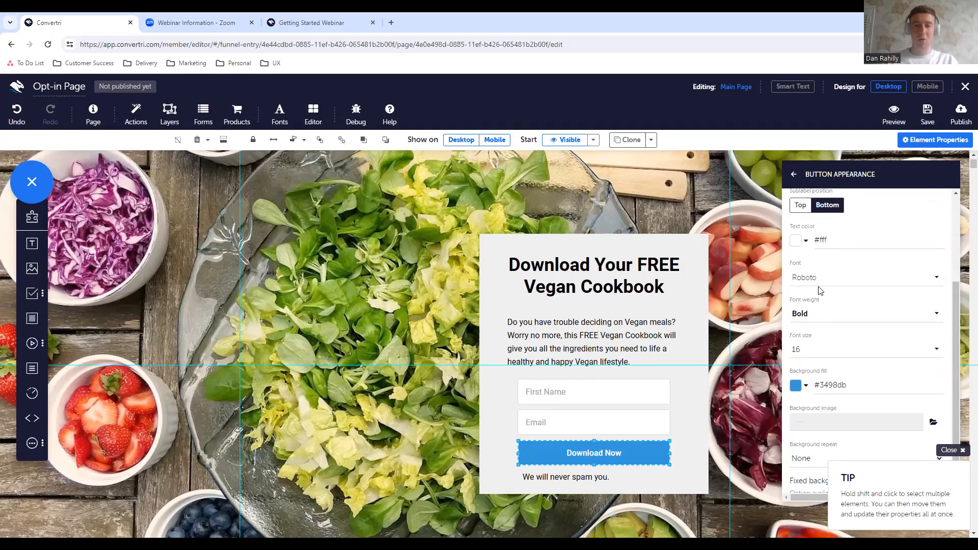
Try the saved pale mint color rgb(195, 252, 225) as the button's background fill.
left_click(796, 385)
left_click(782, 249)
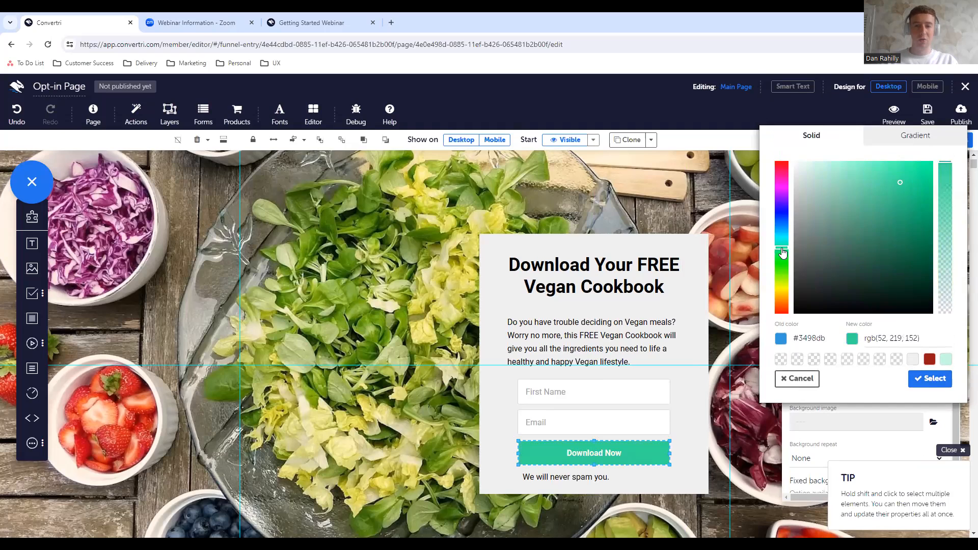
left_click(946, 363)
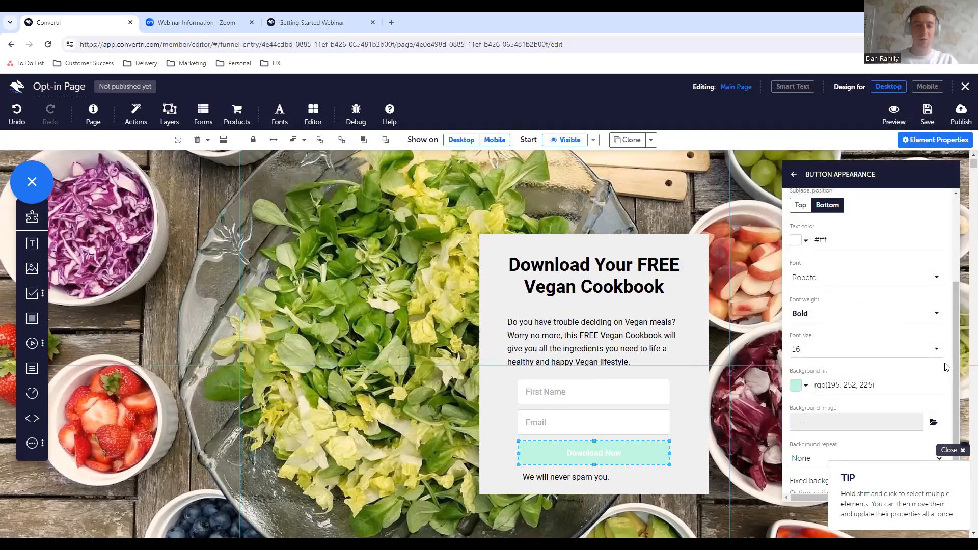
Set the button's background fill to bright green rgb(0, 241, 127) and leave its appearance settings.
left_click(796, 389)
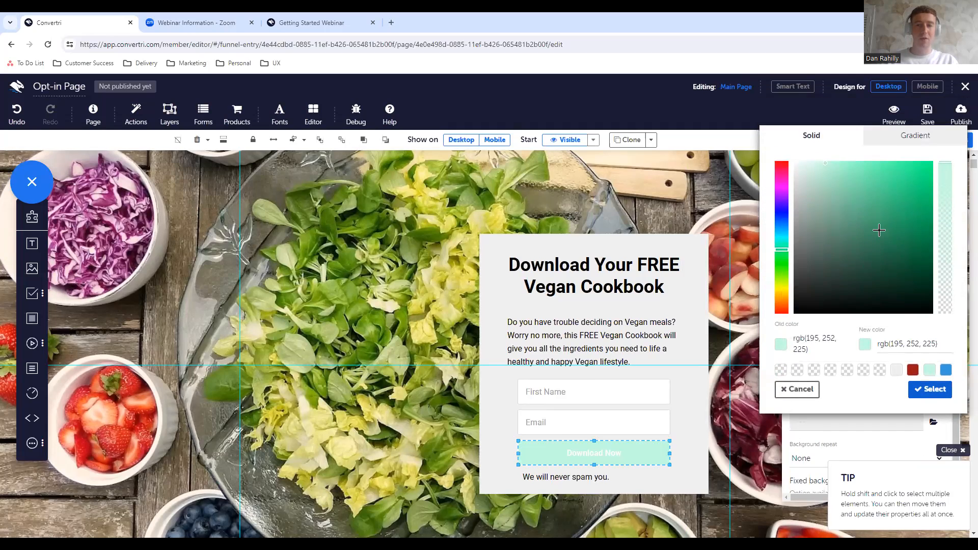
mouse_move(868, 178)
left_mouse_down()
mouse_move(896, 209)
mouse_move(917, 177)
mouse_move(938, 169)
left_mouse_up()
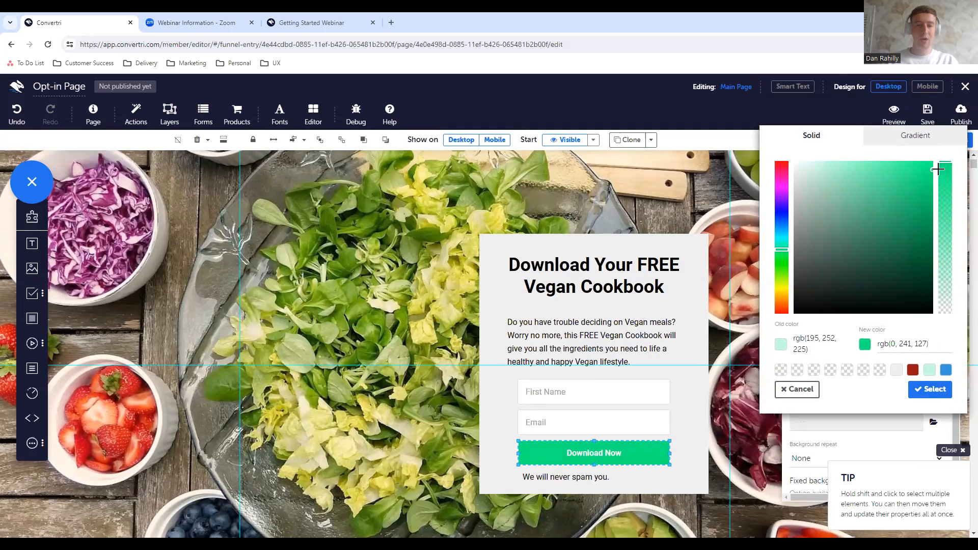
left_click(931, 389)
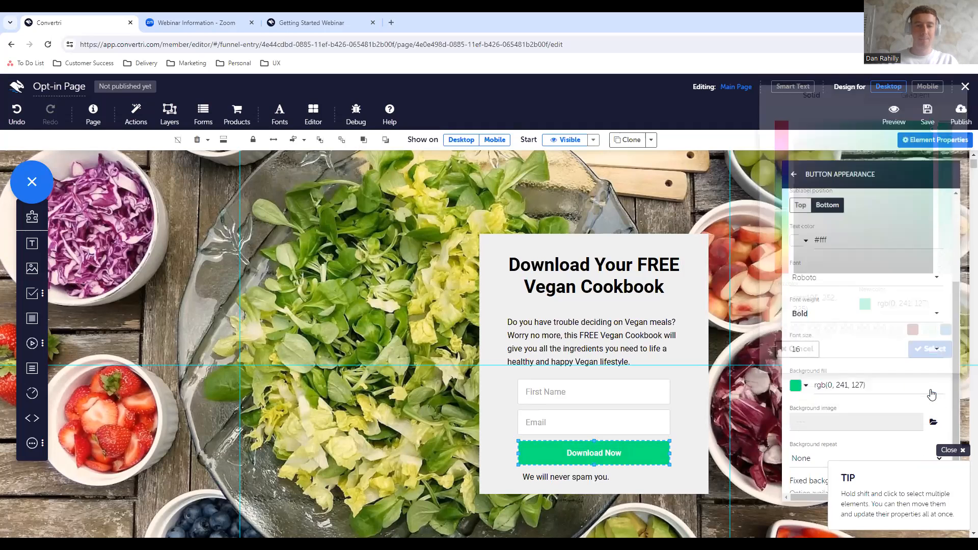
scroll(583, 414, "down", 1)
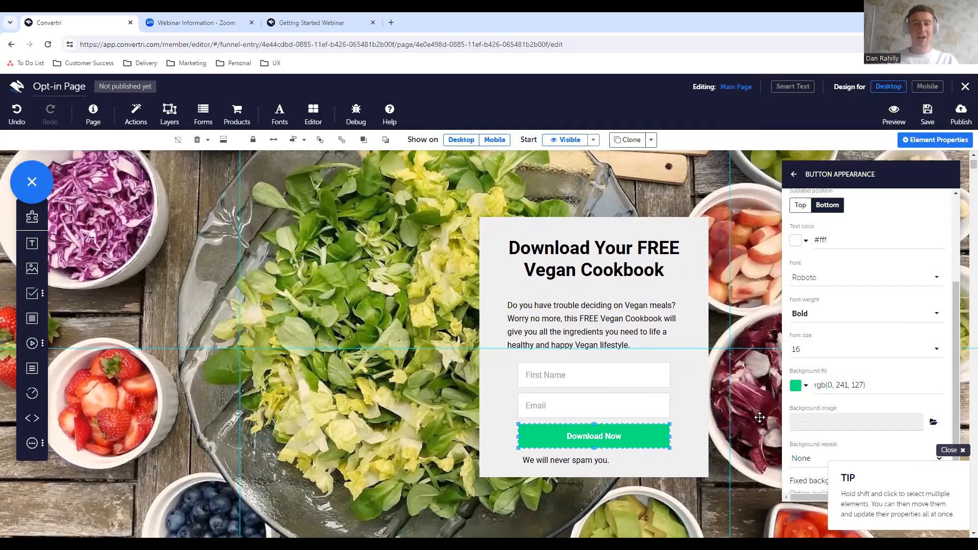
left_click(794, 178)
left_click(794, 175)
left_click(723, 467)
Duplicate the "We will never spam you." text and move the copy into the mint footer panel.
scroll(792, 443, "up", 2)
scroll(792, 443, "down", 4)
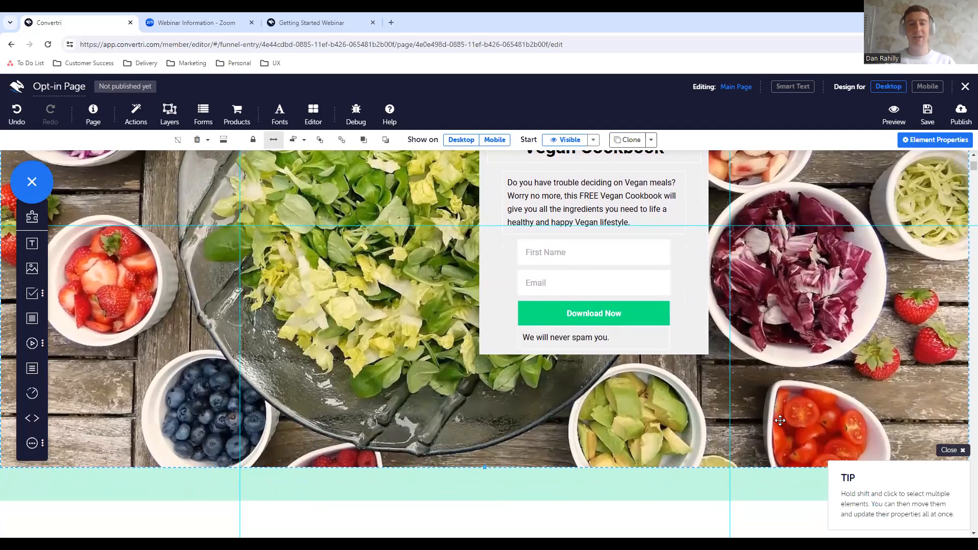
left_click(635, 343)
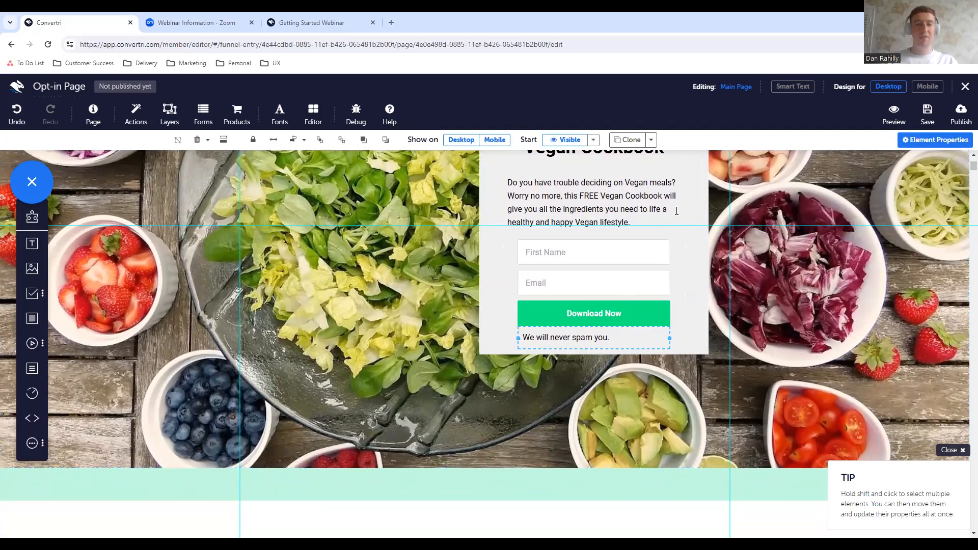
left_click(629, 140)
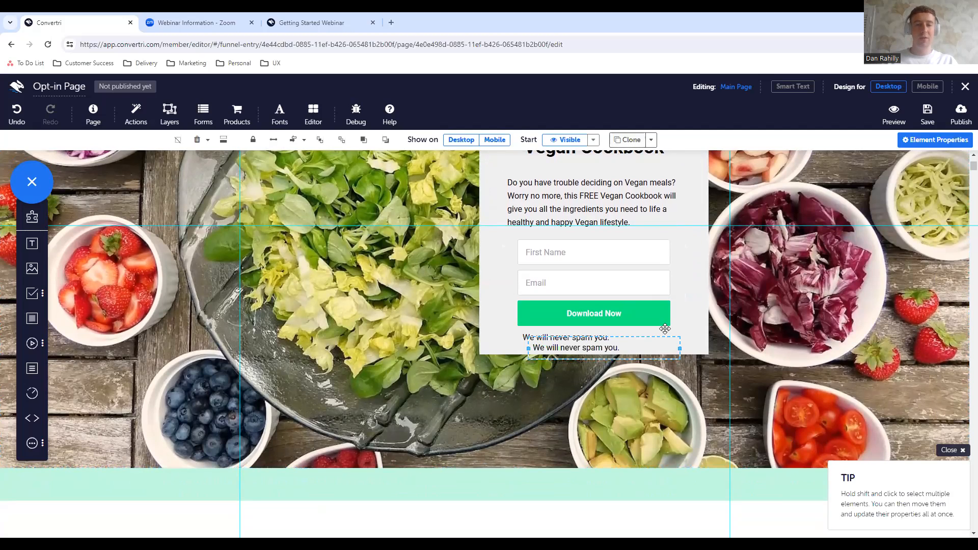
left_click_drag(633, 358, 540, 489)
left_click(539, 484)
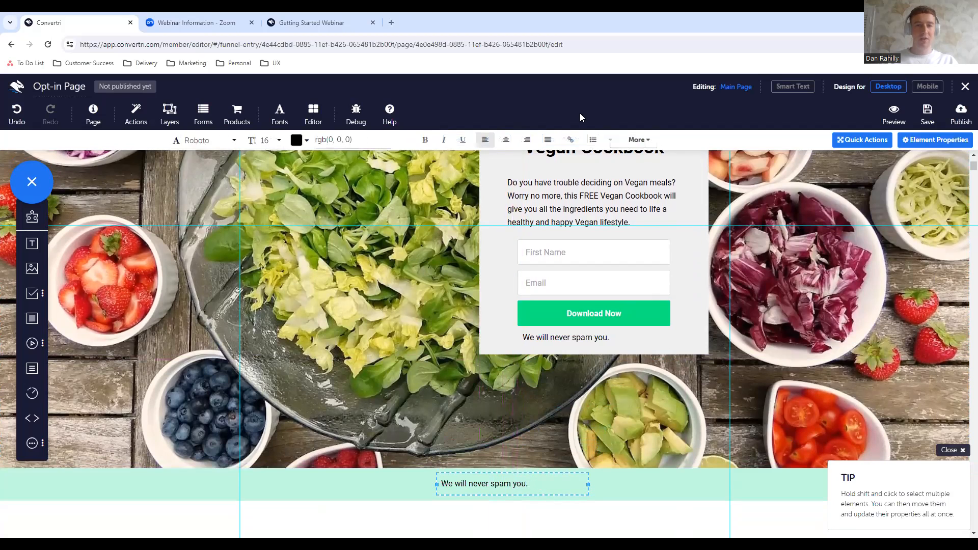
Replace the footer copy's text with center-aligned "Privacy Policy" and center its text box horizontally on the page.
left_click(506, 140)
left_click_drag(562, 482, 469, 484)
type("Privacy Policy")
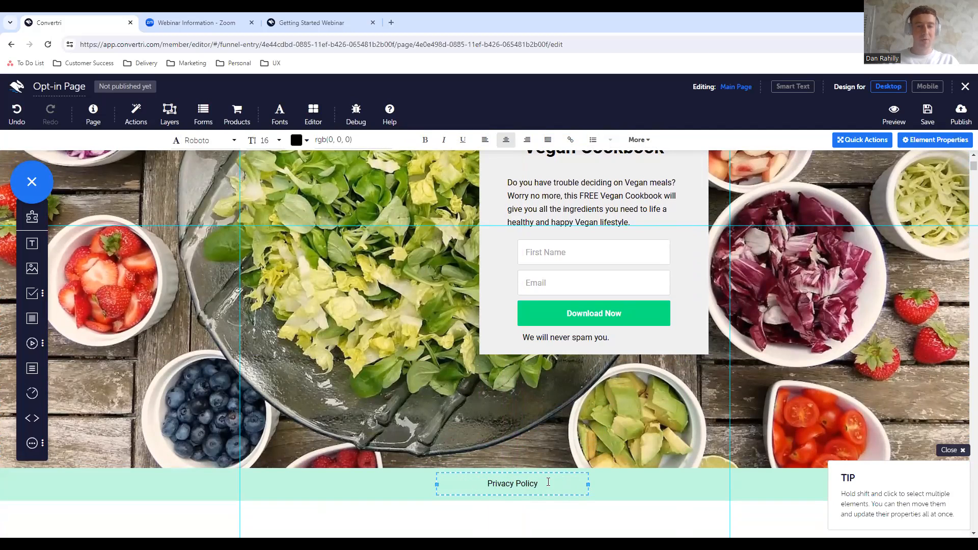
left_click_drag(541, 474, 530, 475)
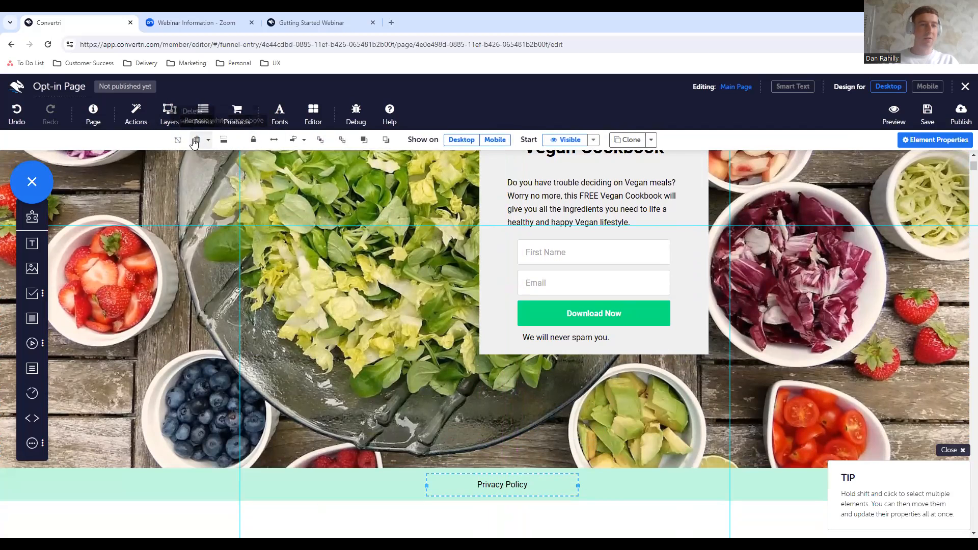
left_click(293, 141)
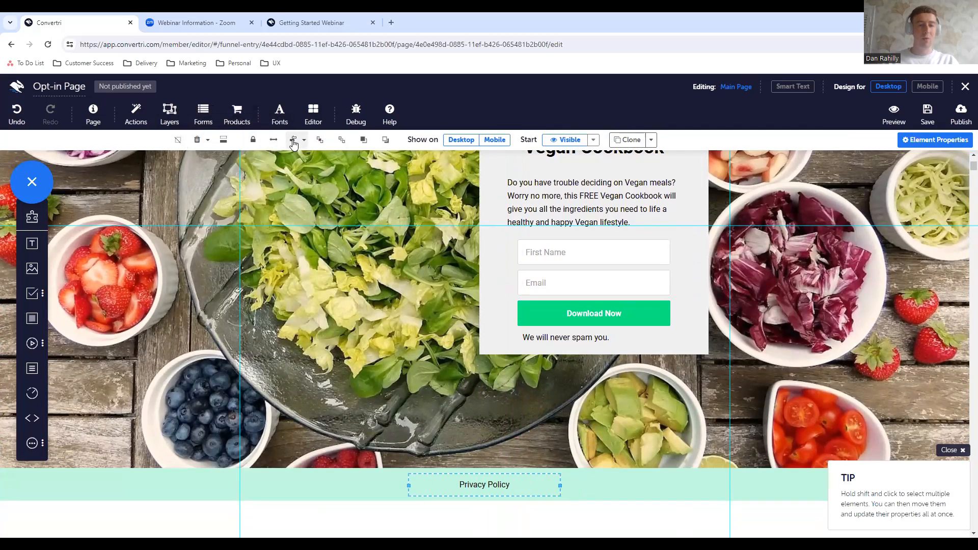
left_click(519, 485)
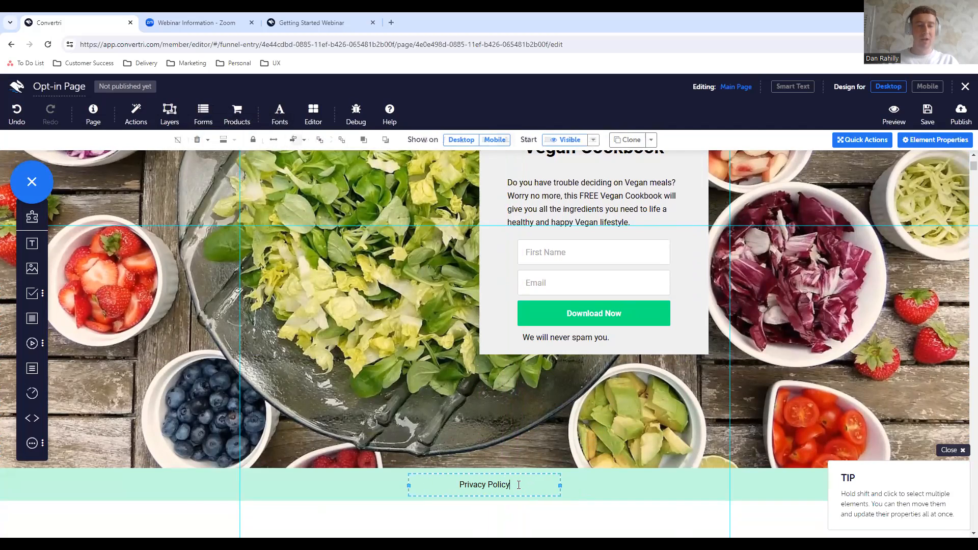
left_click_drag(518, 485, 457, 482)
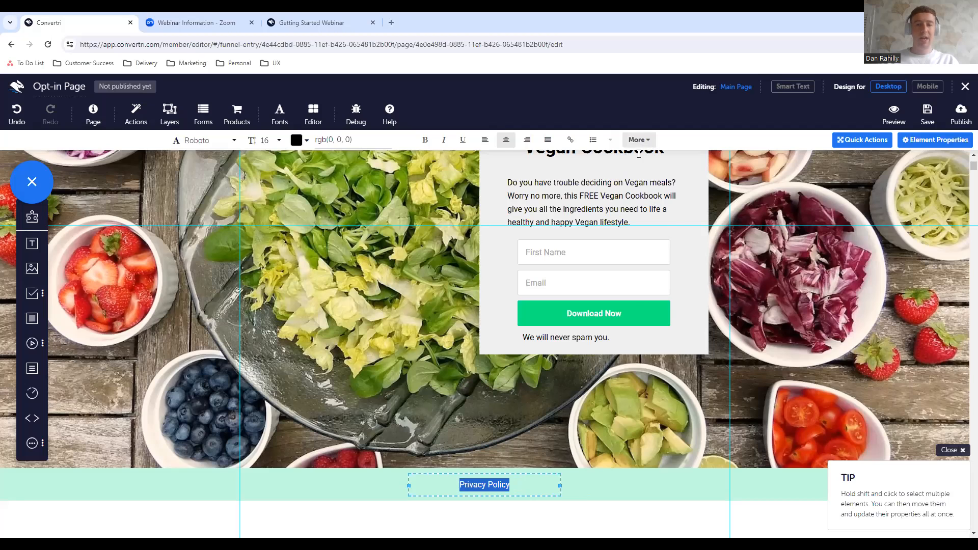
left_click(570, 140)
type("https://convertri.com/privacy")
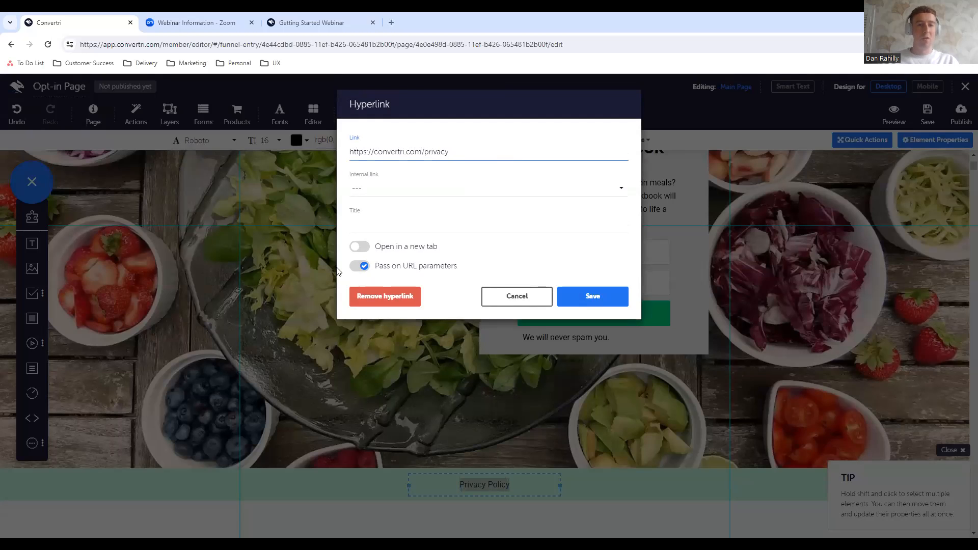
left_click(365, 250)
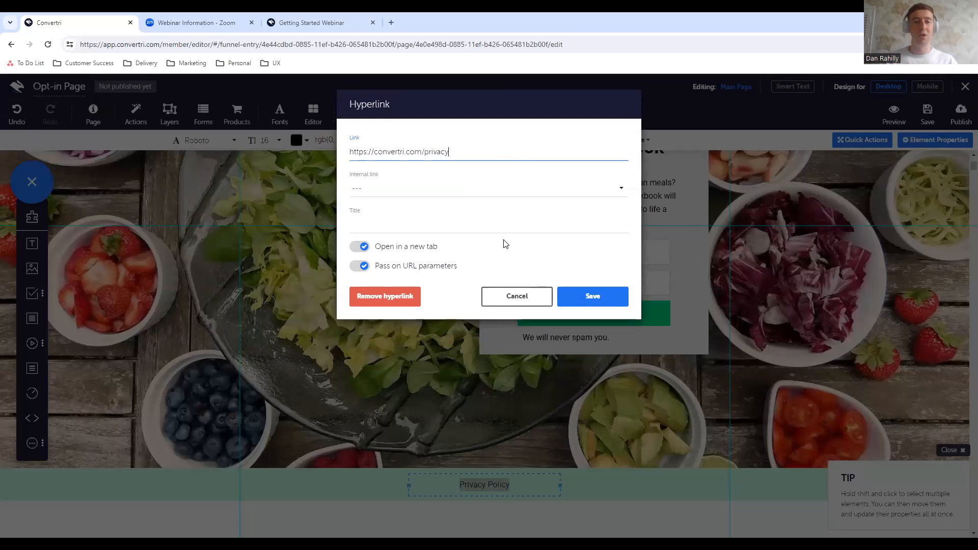
left_click(592, 298)
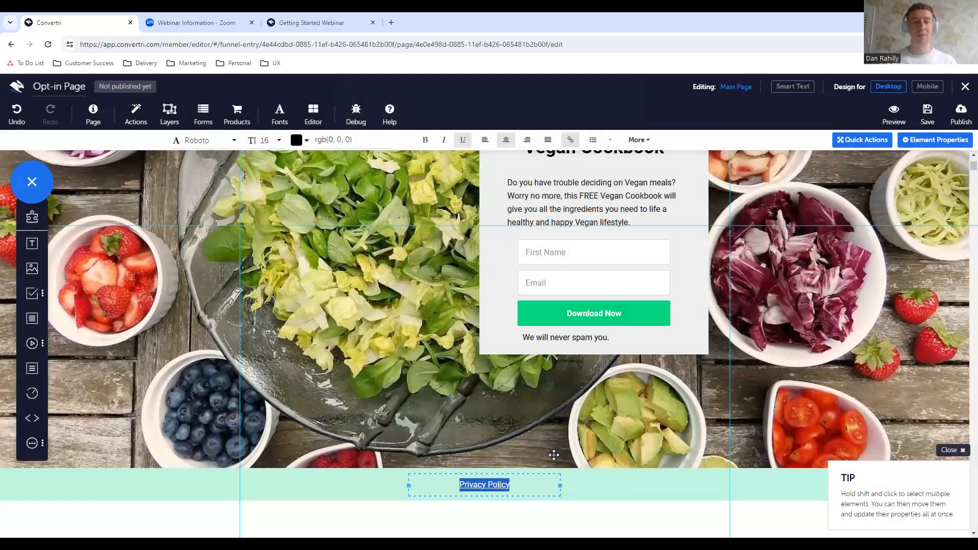
left_click(621, 468)
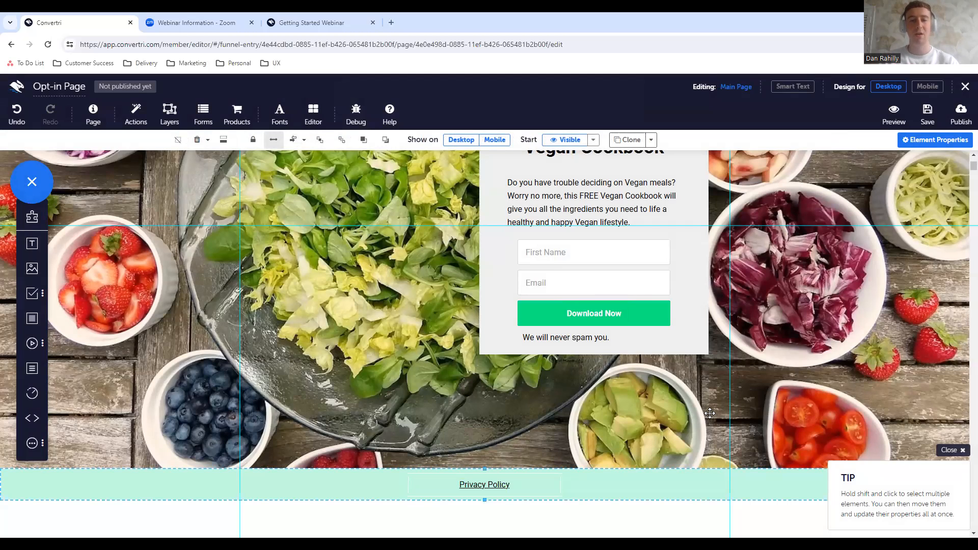
Examine the page's mobile layout from the header to the Privacy Policy footer and compare it with the desktop layout.
scroll(710, 413, "up", 4)
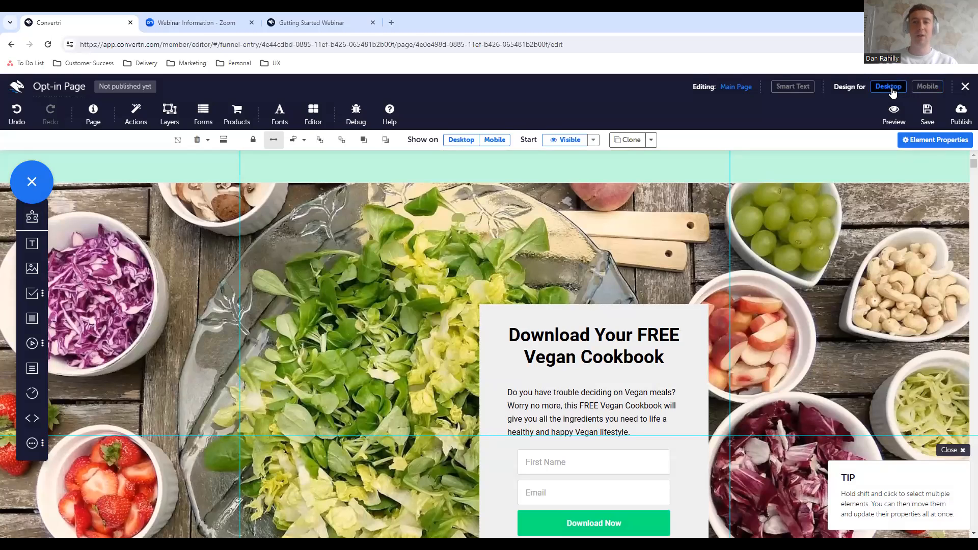
left_click(927, 88)
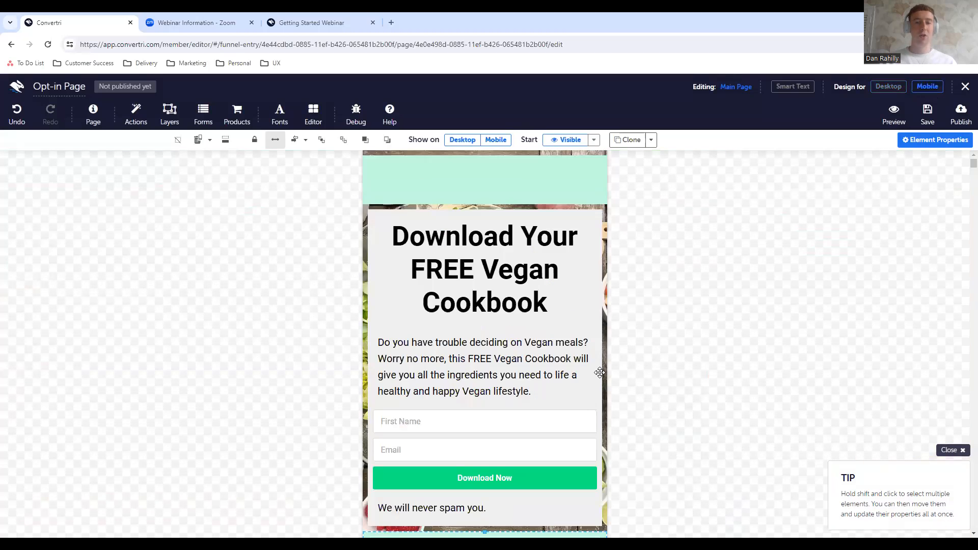
scroll(596, 374, "down", 3)
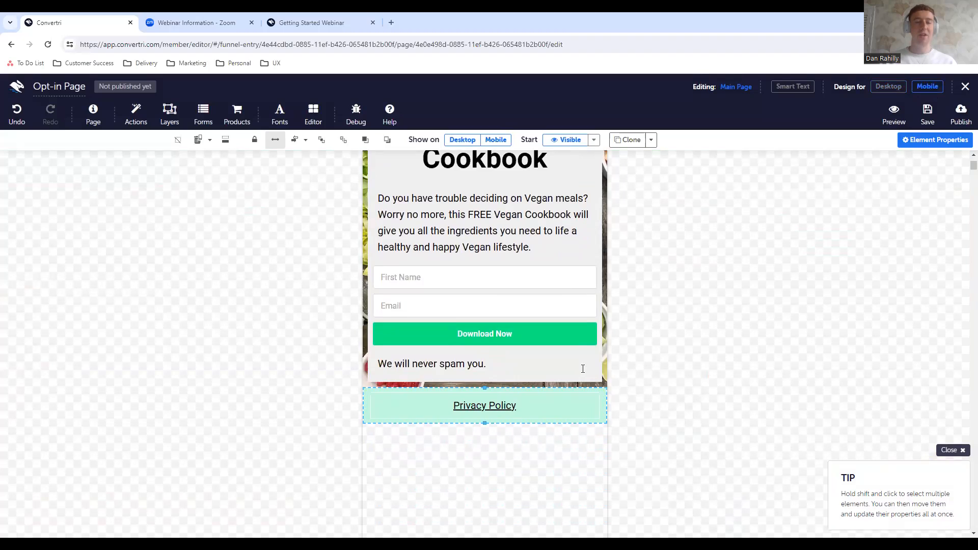
scroll(583, 368, "up", 3)
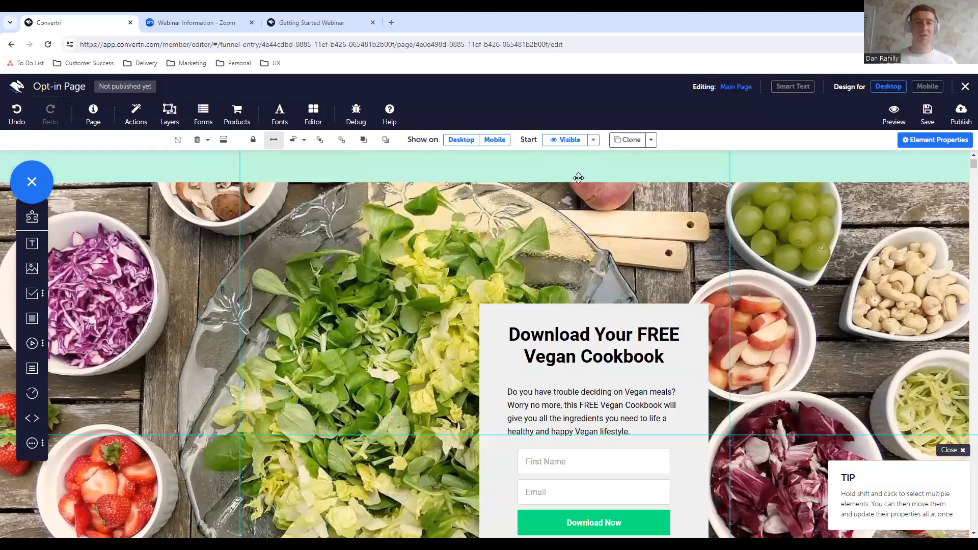
left_click(924, 87)
scroll(509, 402, "down", 1)
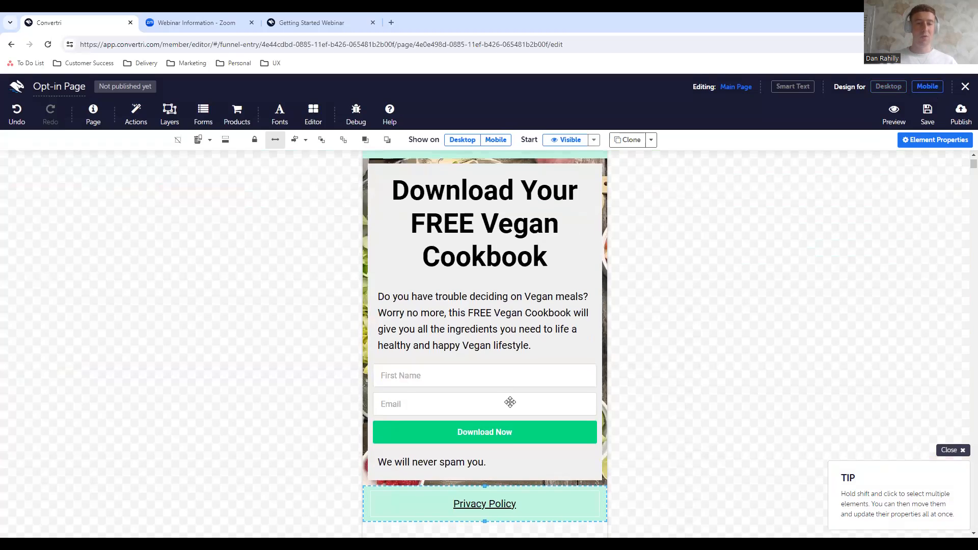
left_click(606, 364)
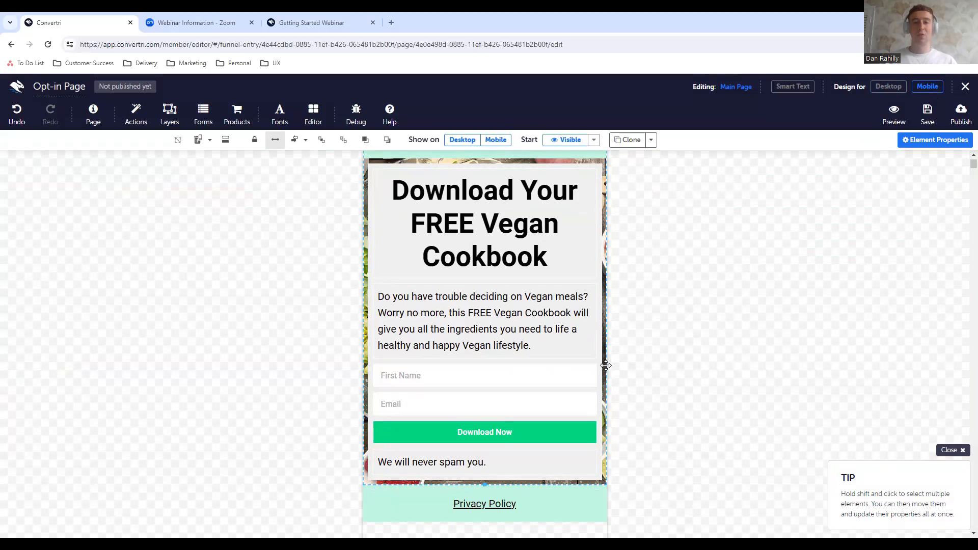
scroll(606, 365, "up", 1)
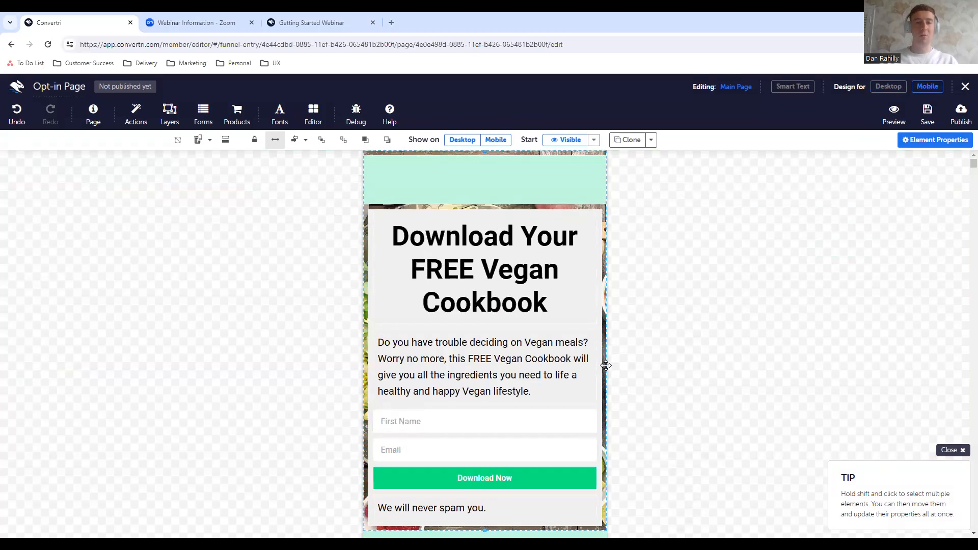
scroll(626, 380, "down", 4)
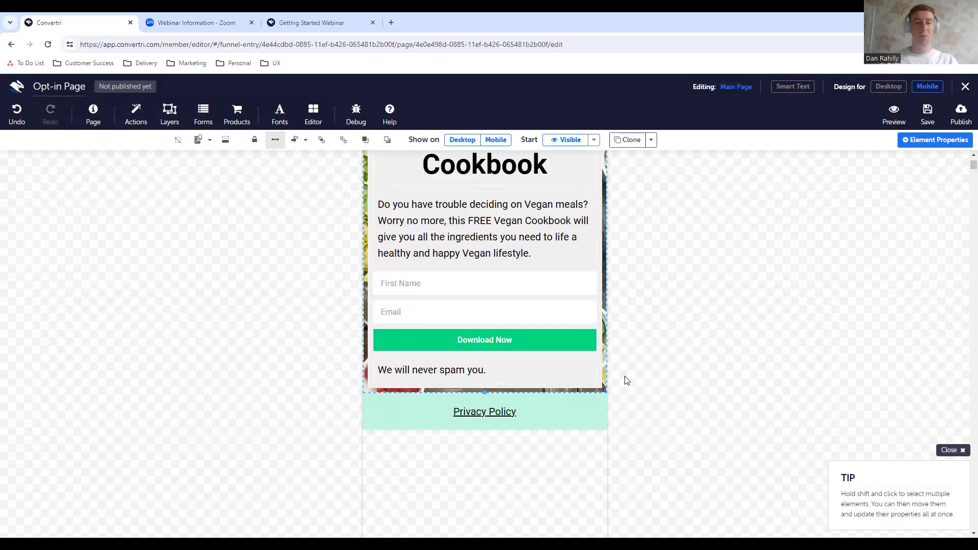
Extend the mobile background image below the form panel and move the mint header to the page's upper edge.
left_click_drag(485, 314, 480, 360)
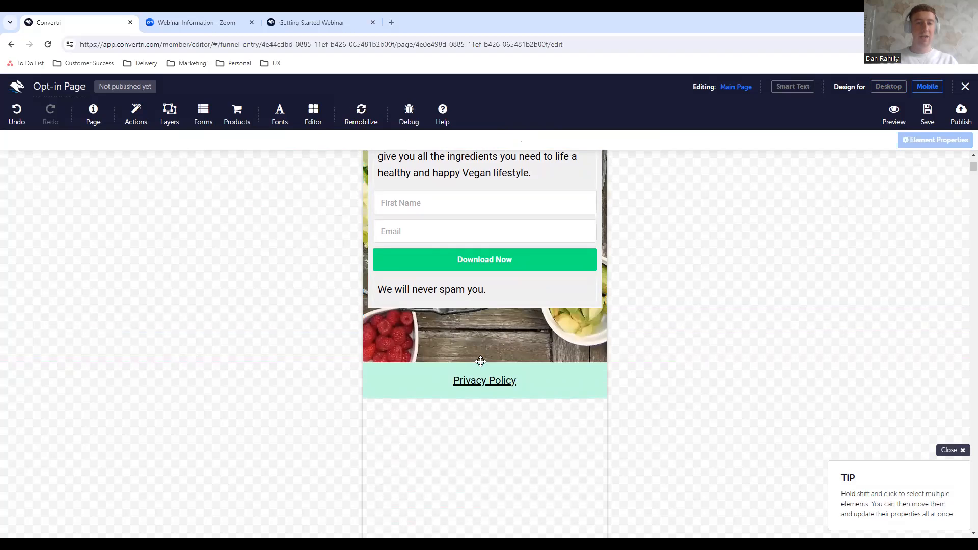
scroll(584, 340, "up", 5)
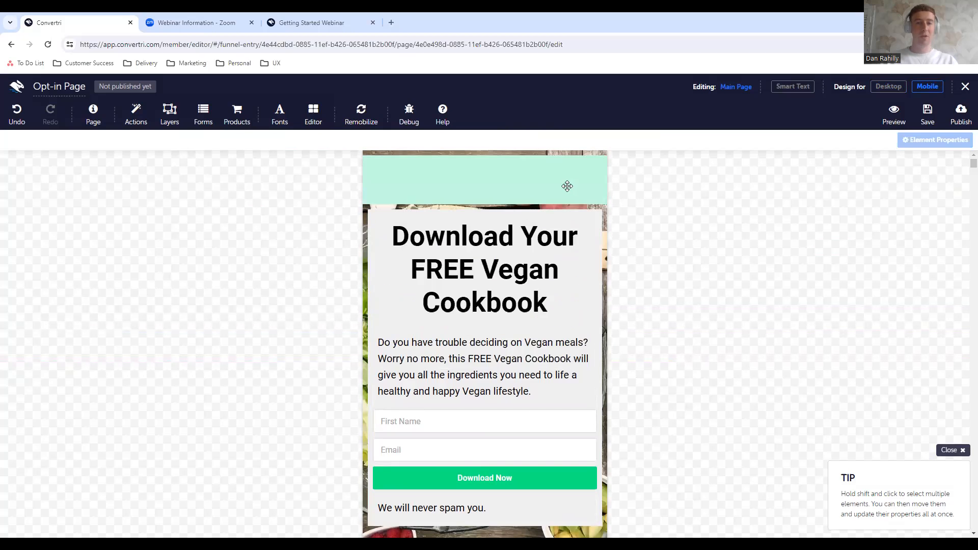
left_click(567, 186)
left_click(592, 216)
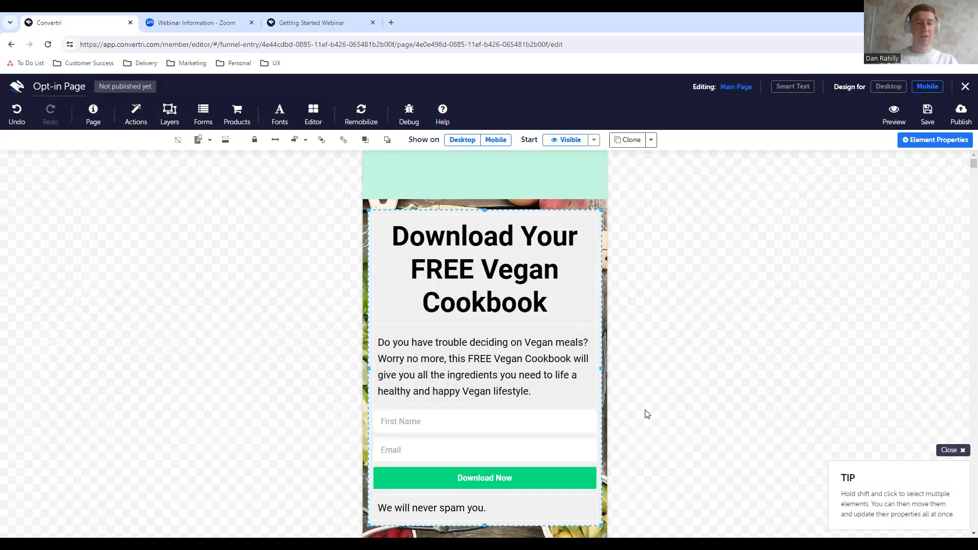
scroll(647, 414, "down", 2)
Delete the word FREE from the desktop headline, compare the mobile version, and undo the deletion.
left_click(527, 313)
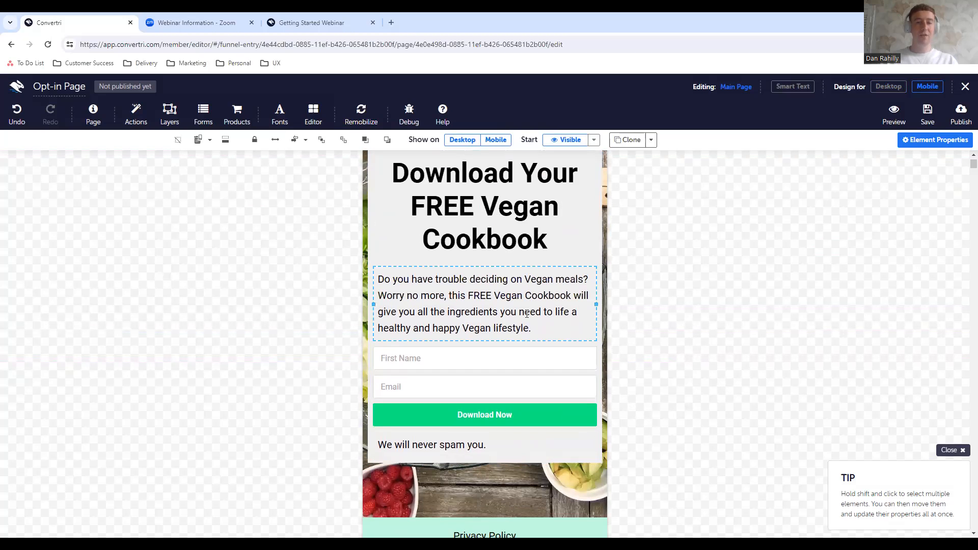
left_click_drag(546, 320, 390, 281)
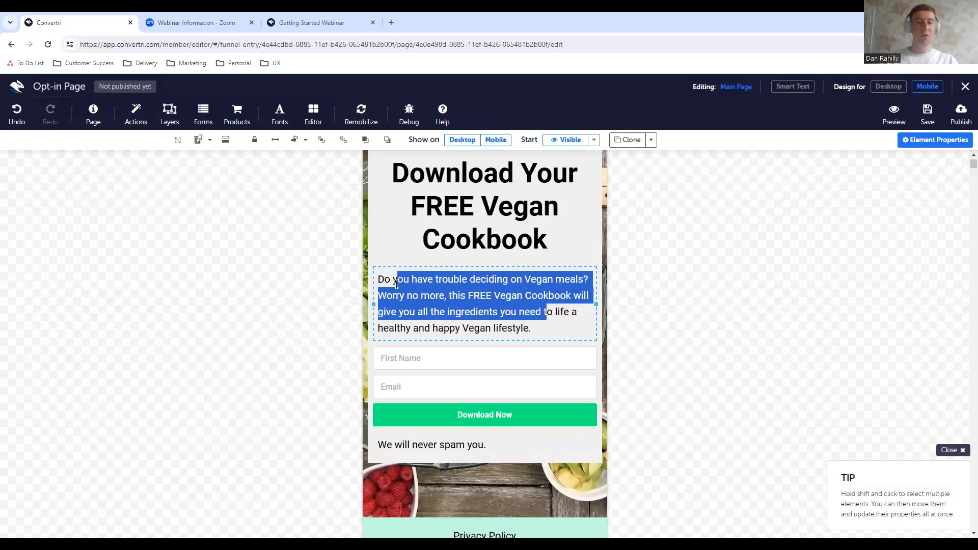
left_click(887, 87)
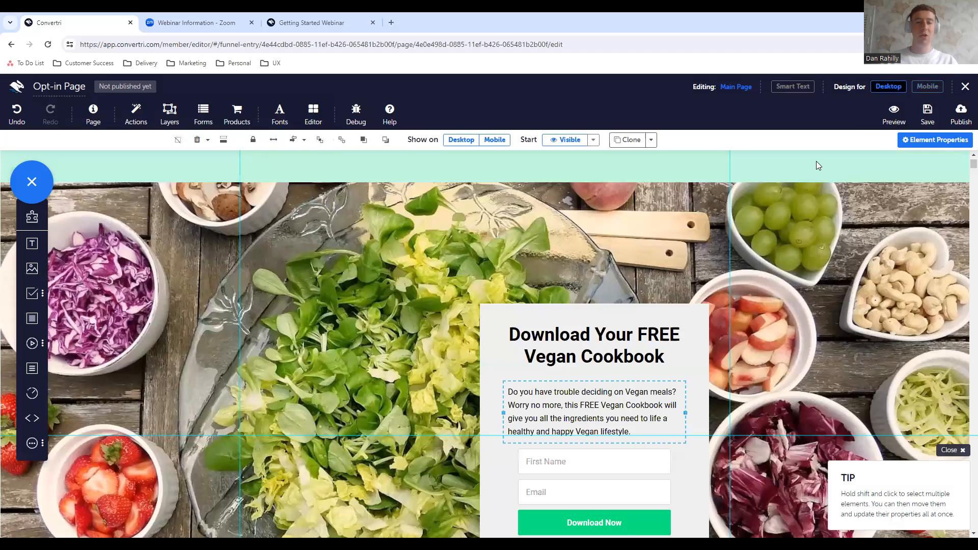
left_click(635, 341)
left_click_drag(636, 337, 686, 336)
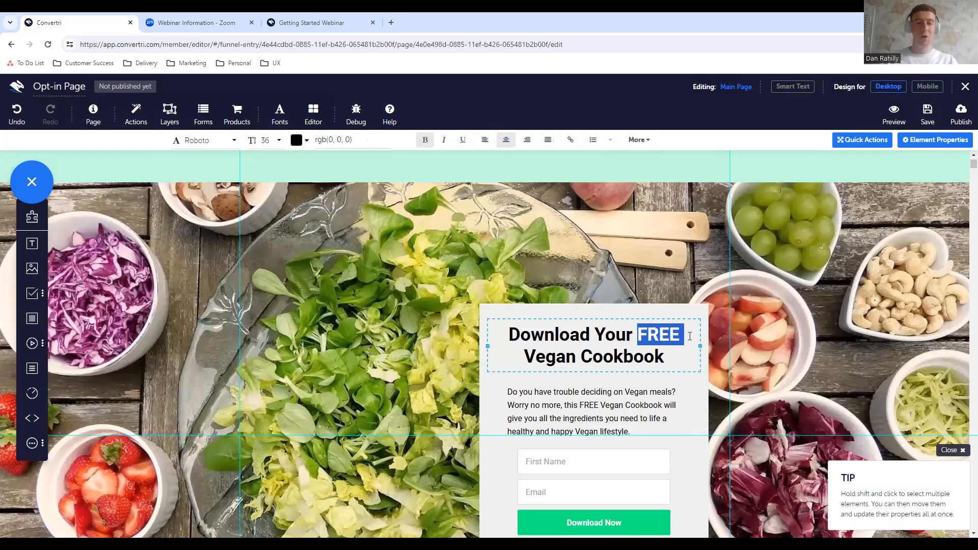
key("BackSpace")
left_click(928, 87)
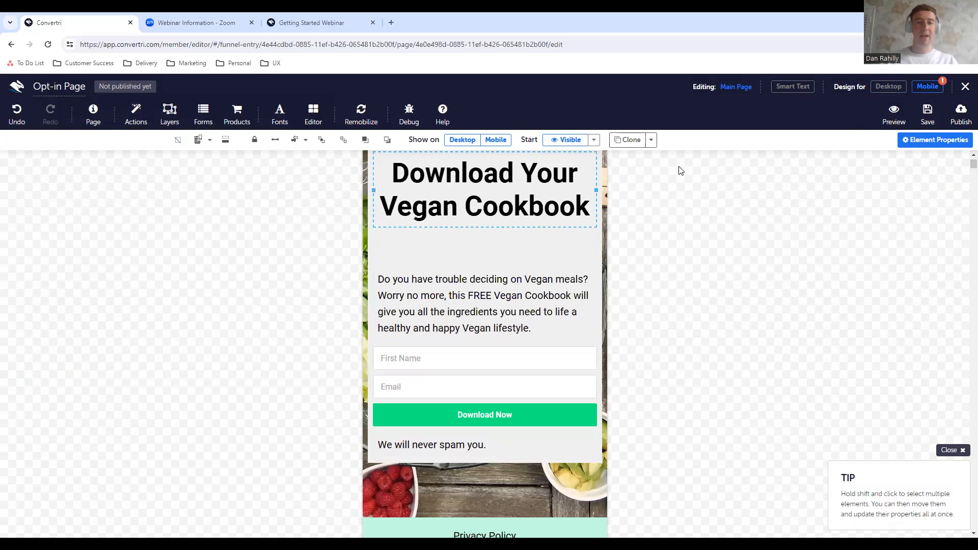
left_click(888, 86)
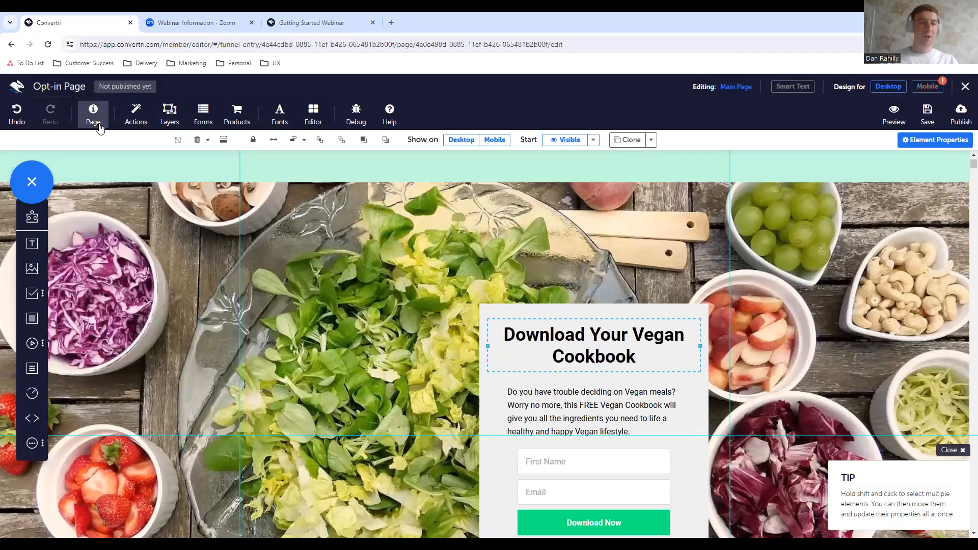
left_click(17, 118)
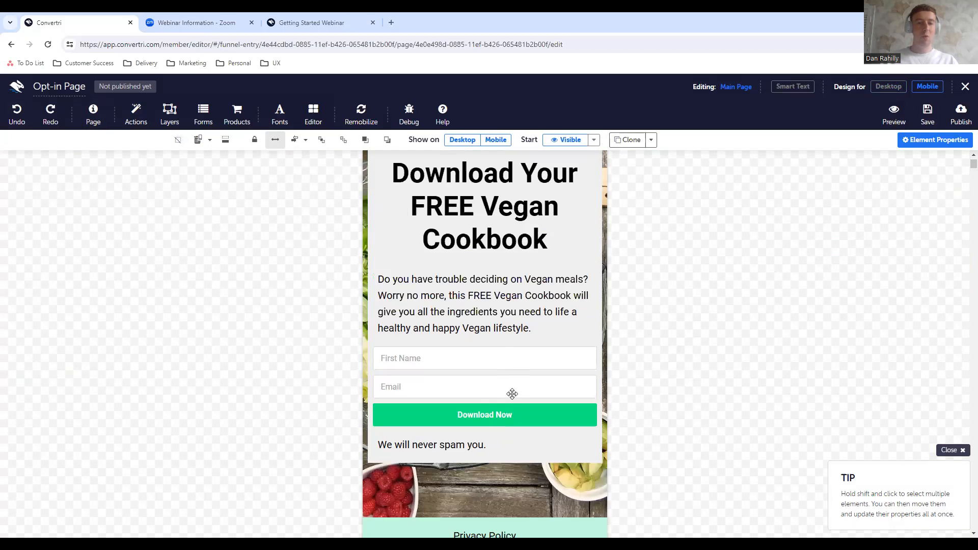
Move the mobile form panel down over the background image, leaving a gap beneath the mint header.
left_click(509, 444)
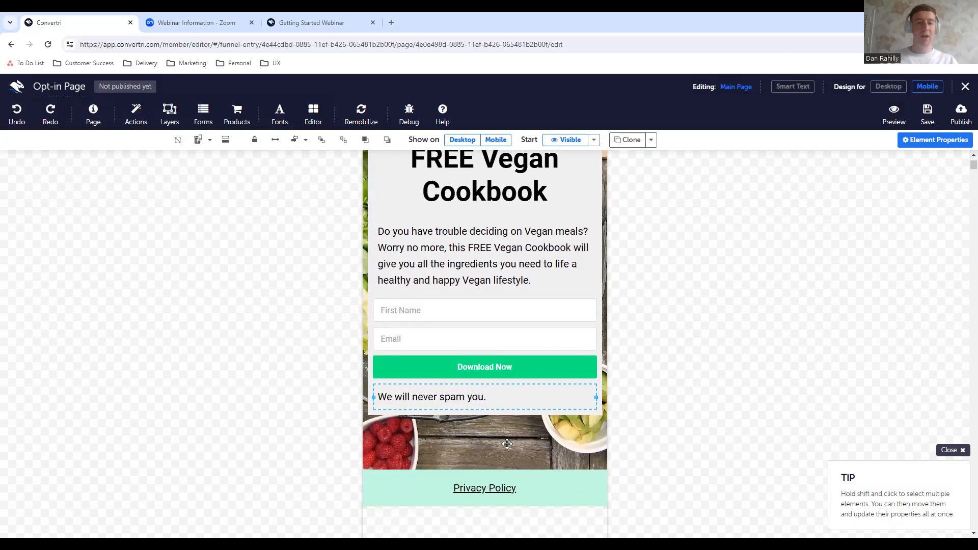
left_click(490, 414)
left_click_drag(490, 414, 487, 464)
scroll(511, 328, "up", 2)
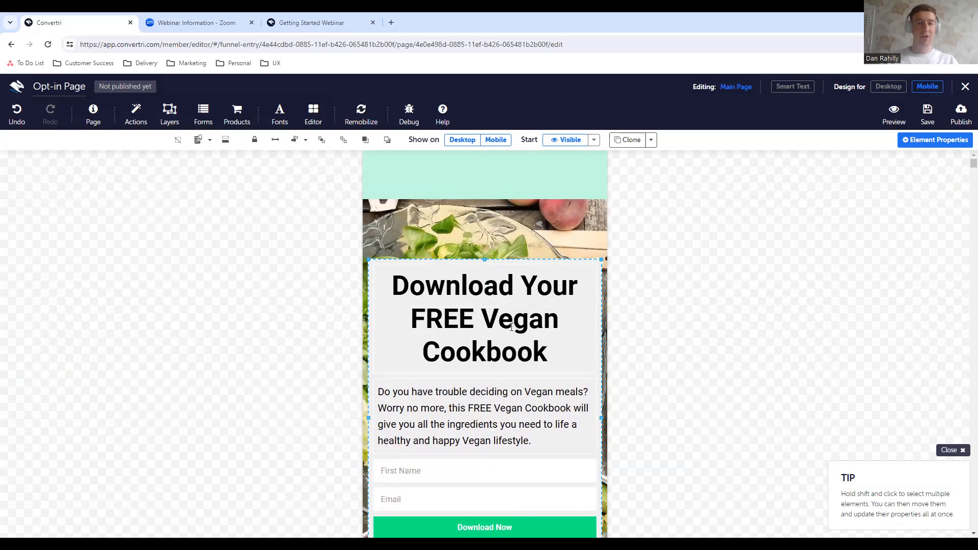
Remobilize the page to regenerate its mobile layout from the desktop version.
left_click(679, 286)
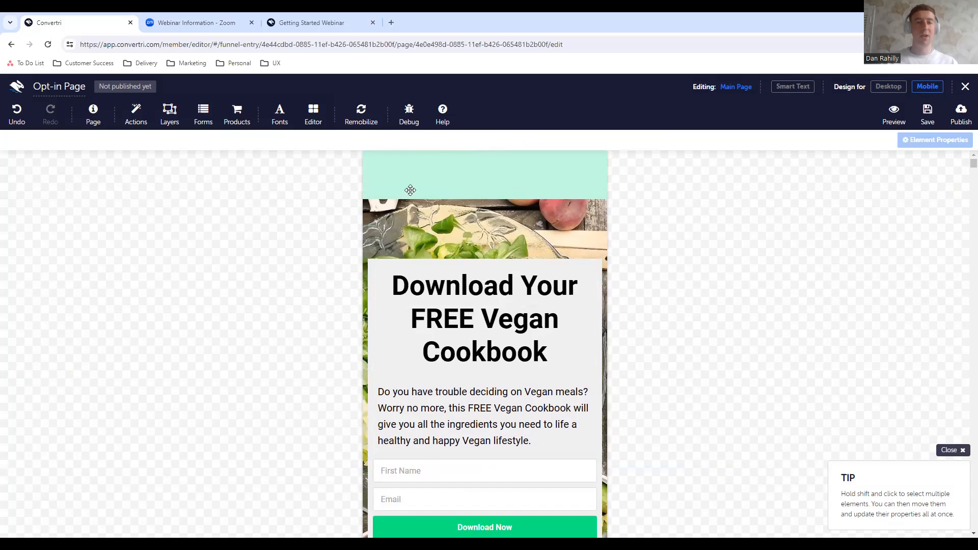
left_click(364, 124)
left_click(400, 145)
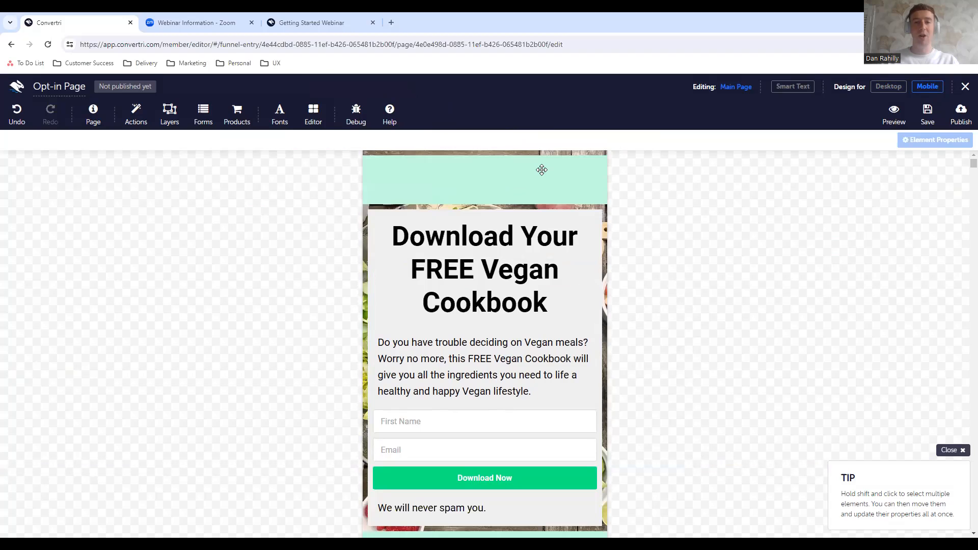
Extend the regenerated mobile background image below the form and move the form panel lower over it.
scroll(564, 324, "down", 3)
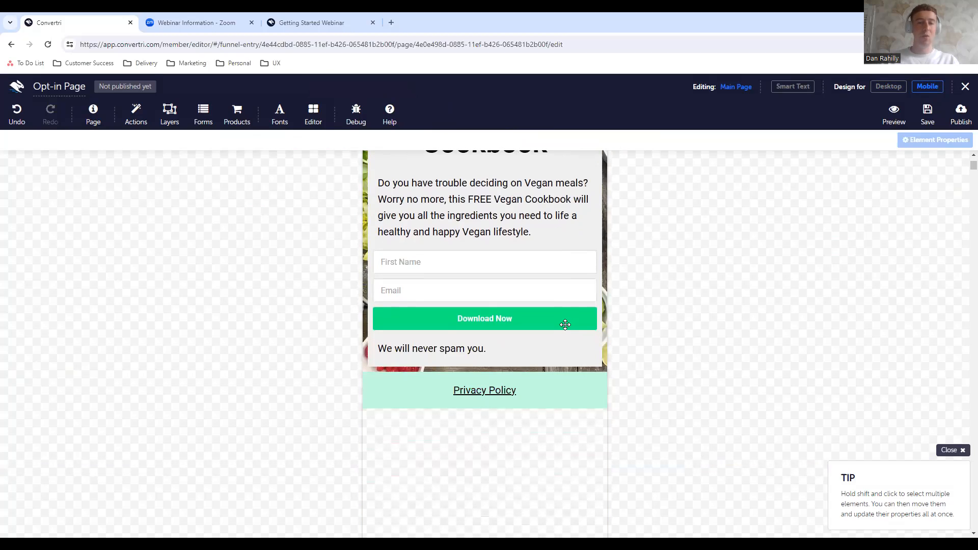
left_click(529, 372)
left_click_drag(484, 372, 485, 416)
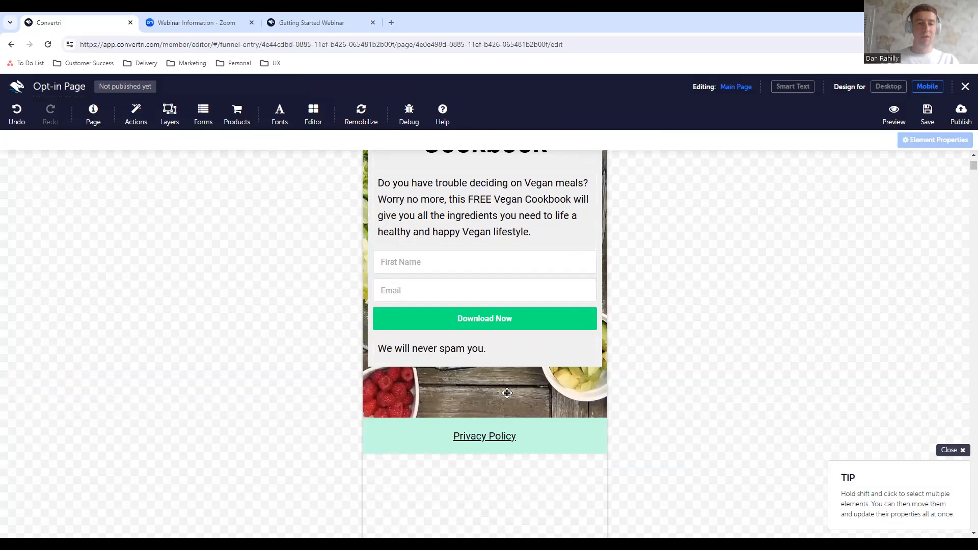
left_click(502, 361)
left_click_drag(500, 364, 500, 390)
Review the adjusted mobile layout, save the Opt-in Page from the desktop design, and return to the funnel's pages.
scroll(499, 407, "up", 3)
left_click(505, 183)
left_click(604, 274)
scroll(731, 289, "down", 4)
scroll(730, 289, "up", 3)
left_click(896, 87)
left_click(926, 114)
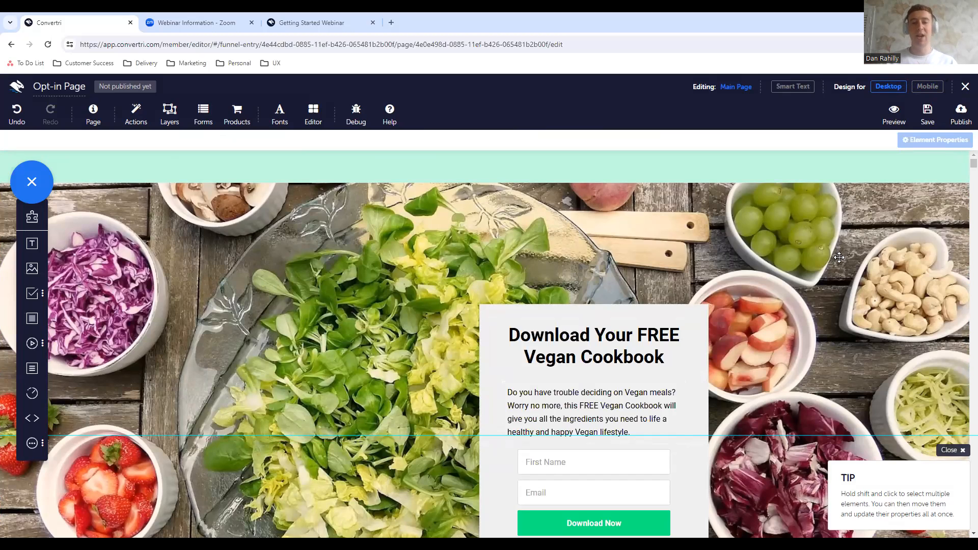
left_click(965, 89)
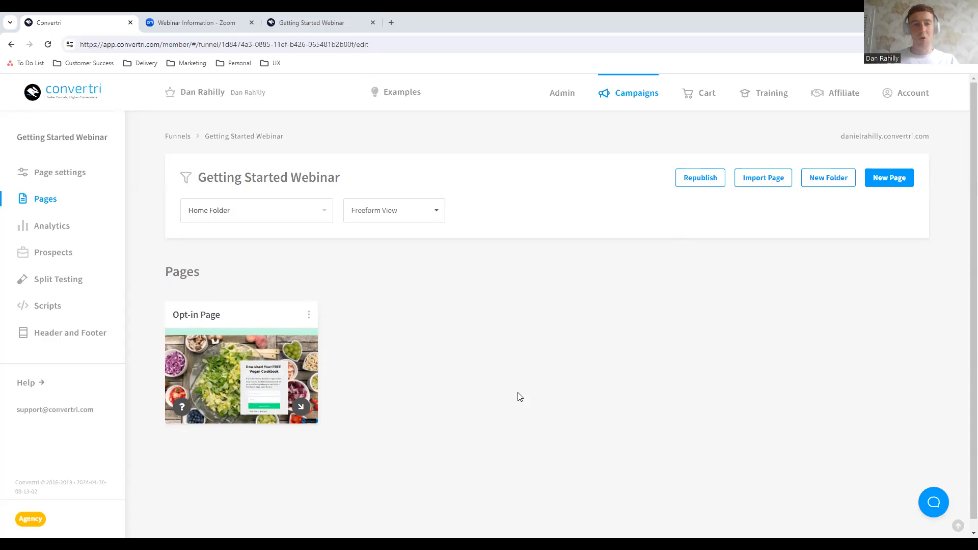
Clone the Opt-in Page under the name "Thank You Page".
left_click(308, 314)
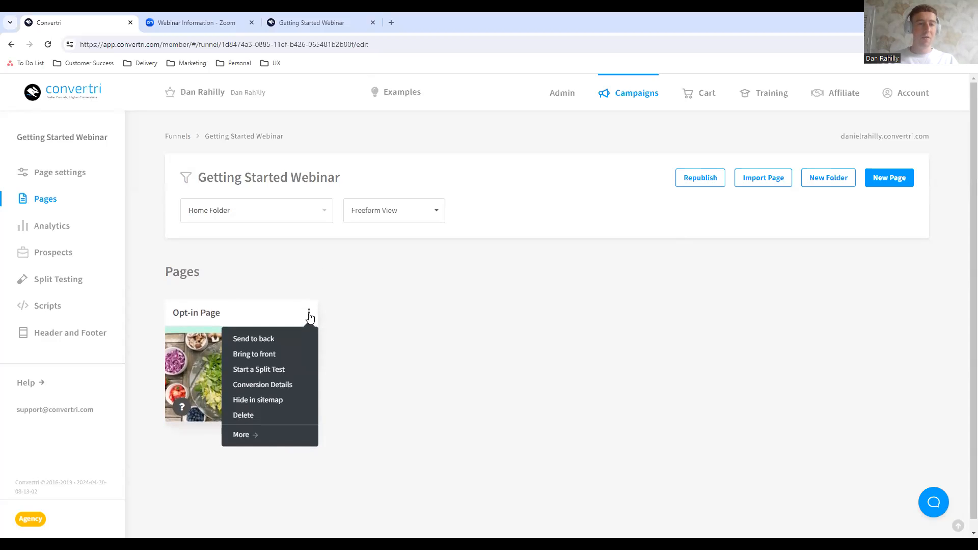
left_click(274, 441)
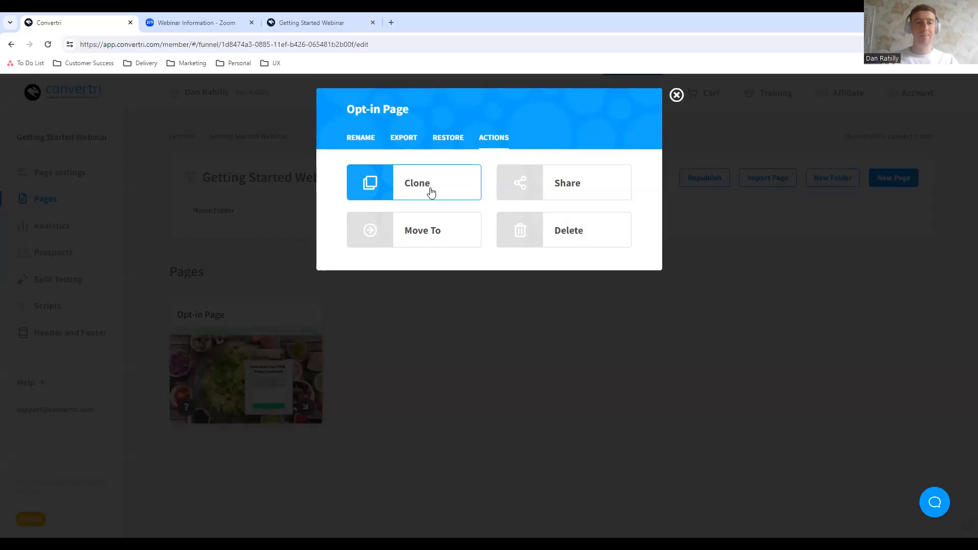
left_click(431, 192)
left_click(425, 198)
type("Thank You Page")
left_click(386, 250)
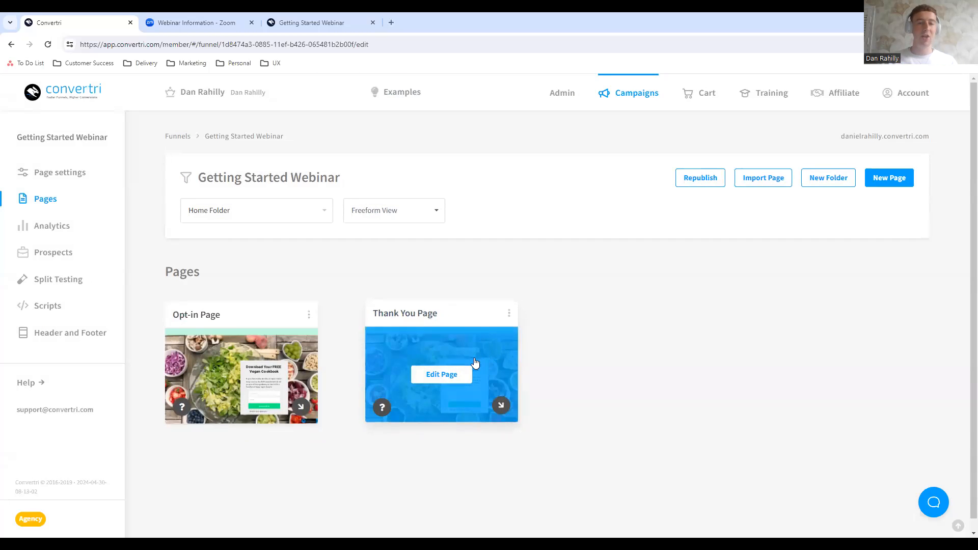
Open the Thank You Page for editing and delete its Email field, First Name field and "We will never spam you." text.
left_click(472, 359)
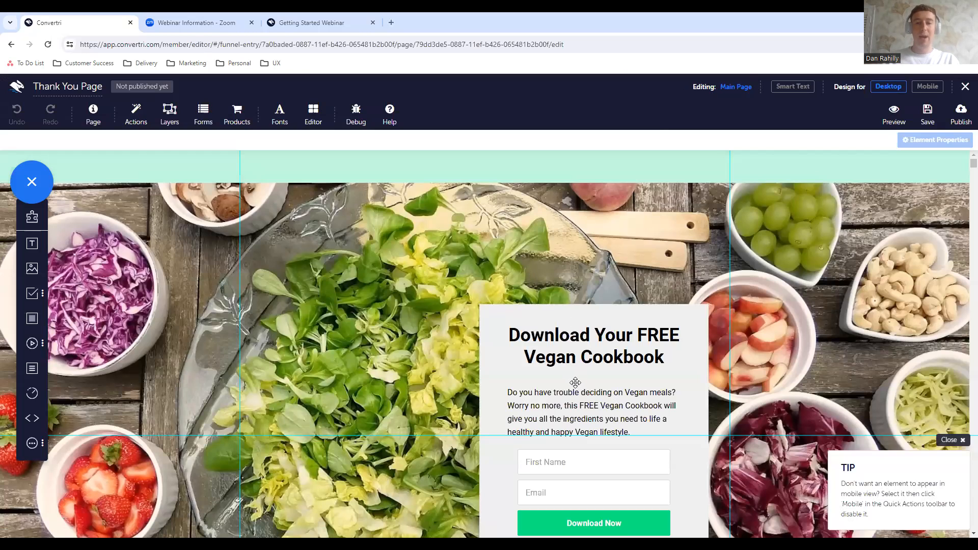
scroll(576, 382, "down", 2)
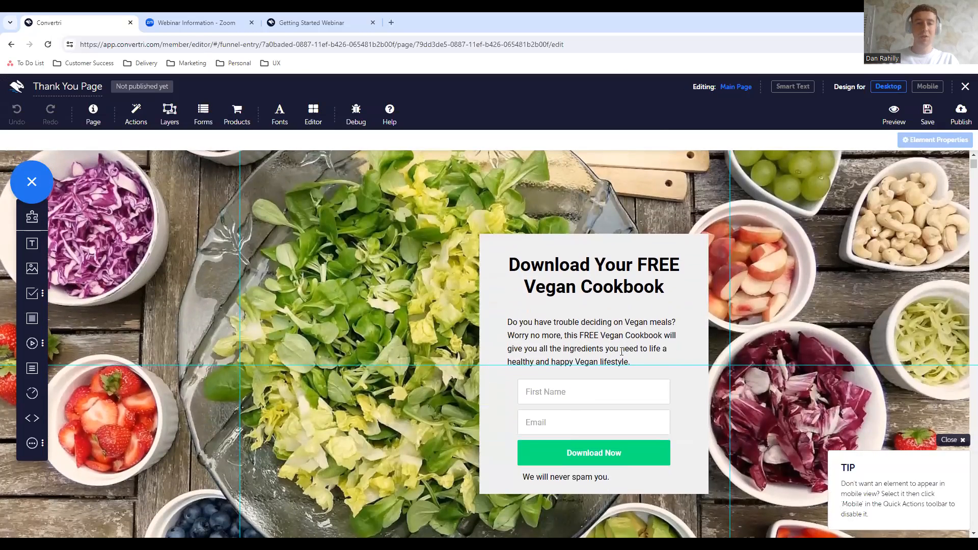
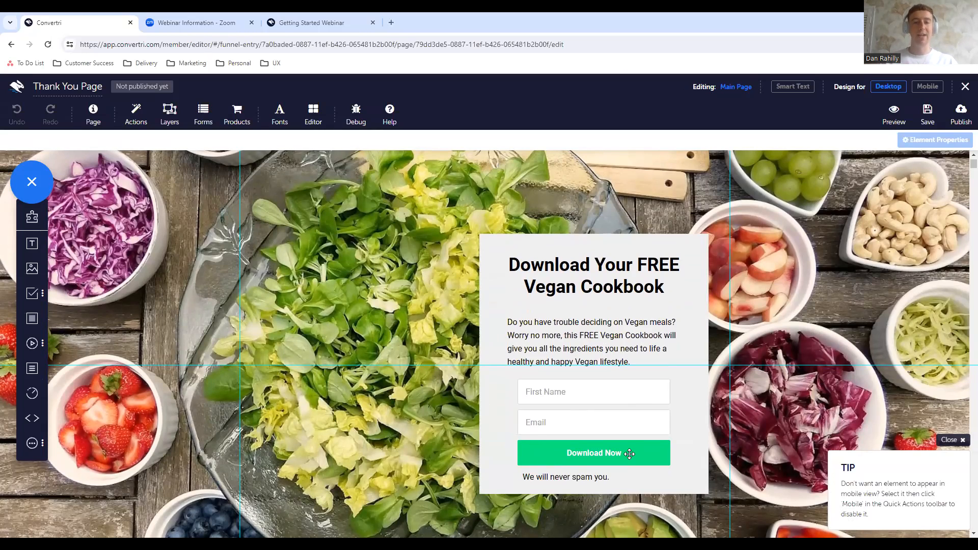
left_click(627, 428)
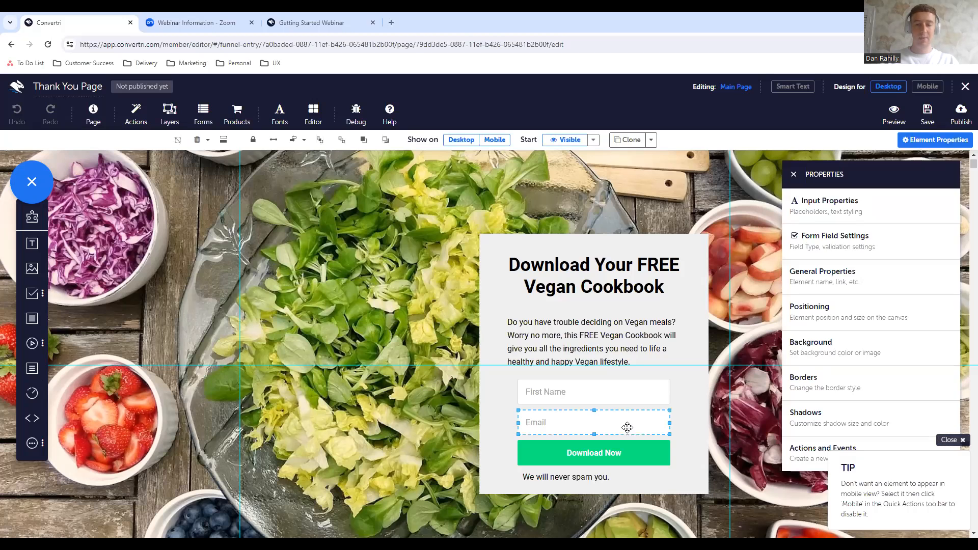
key("Delete")
left_click(622, 402)
key("Delete")
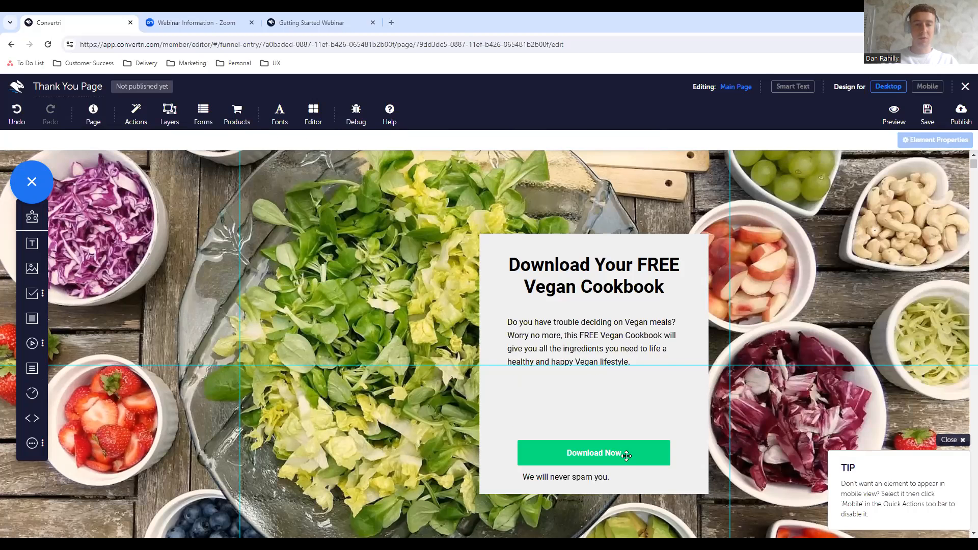
left_click(610, 478)
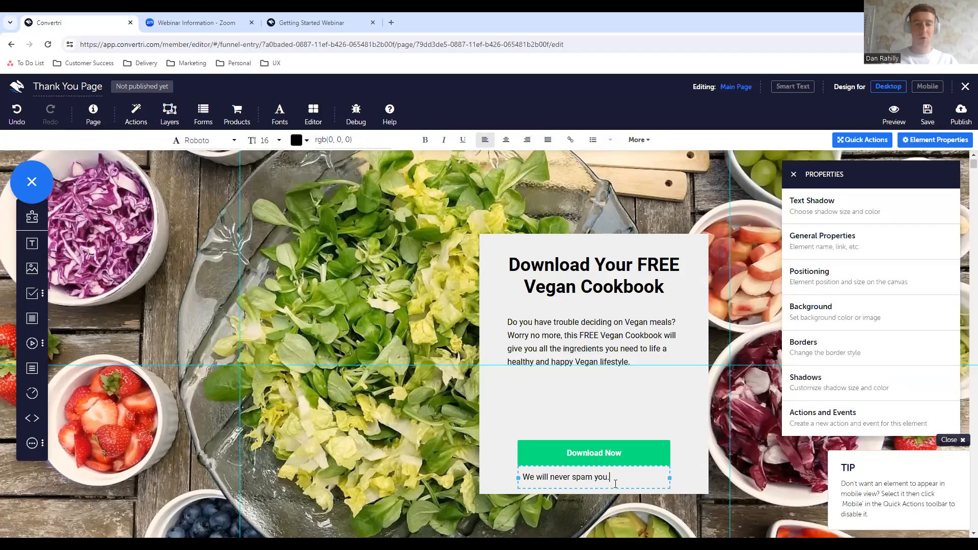
key("Delete")
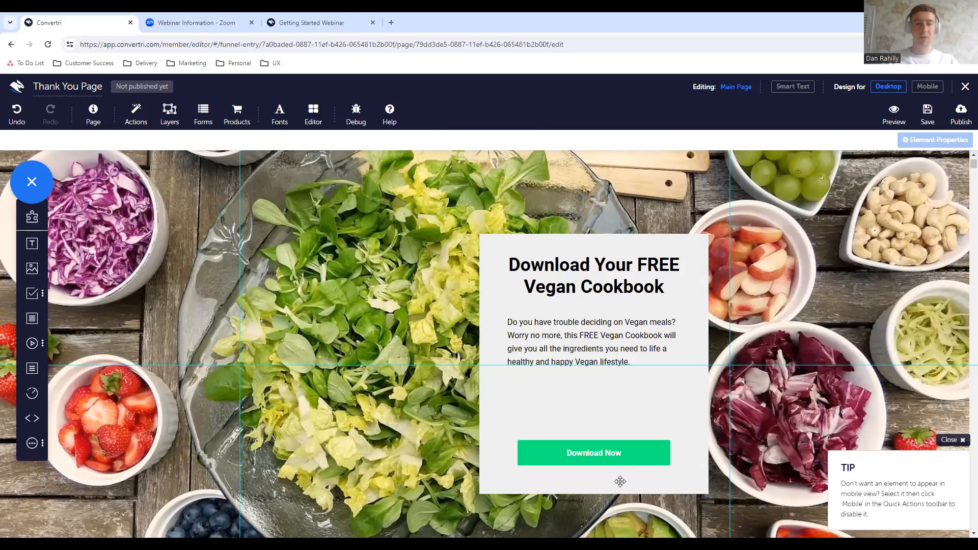
Replace the description paragraph with "Download your free vegan cookbook in just one click.".
left_click(645, 361)
left_click_drag(645, 362, 506, 325)
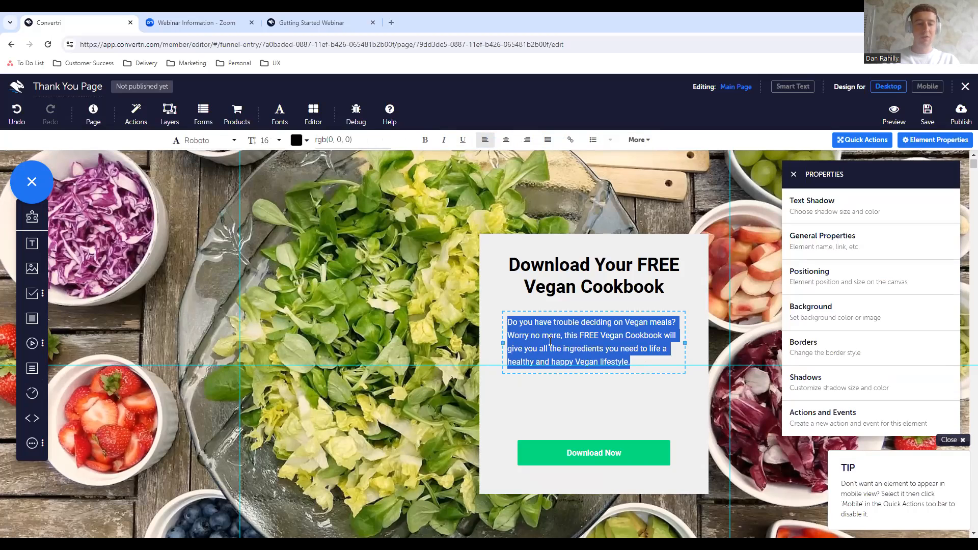
type("Download your fre")
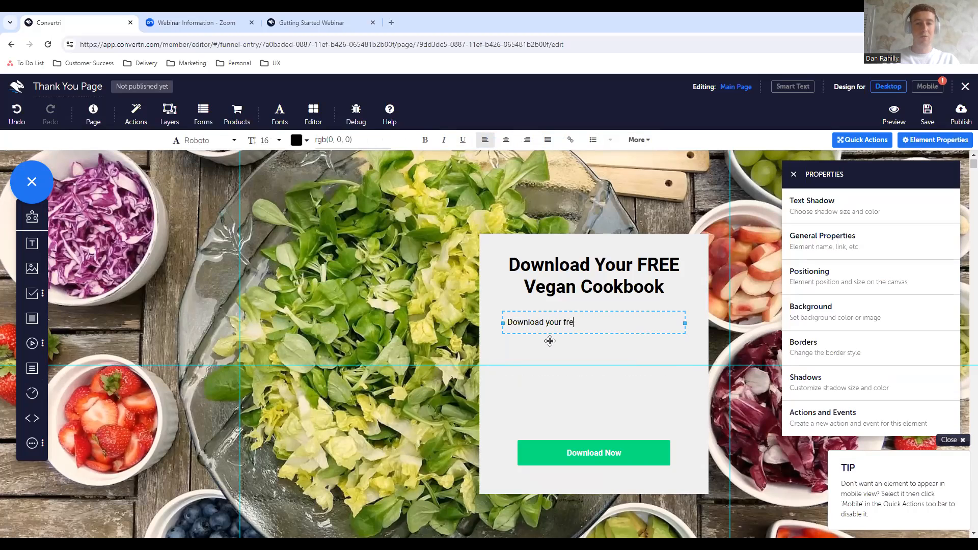
type("e vegan cookbook ino")
key("BackSpace")
type("just one c")
key("BackSpace")
type("one click.")
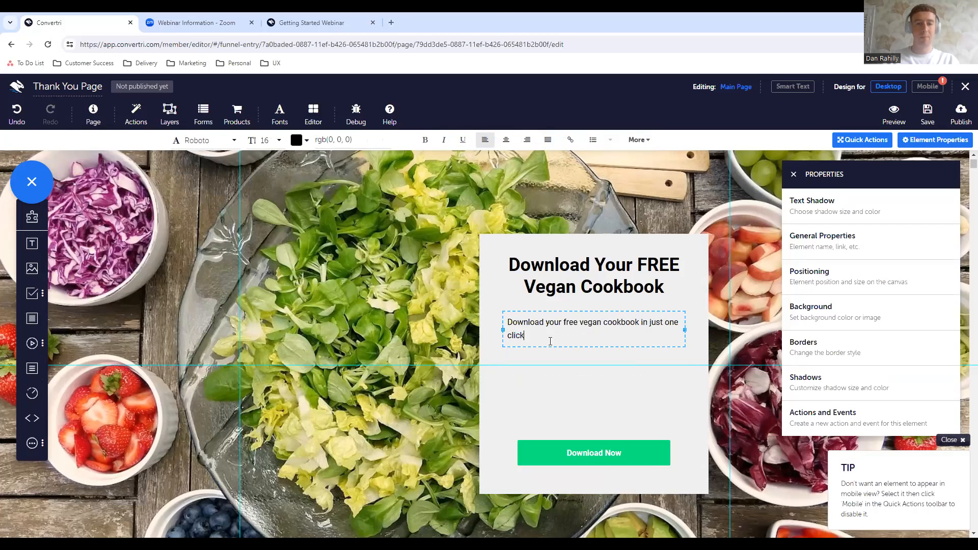
Capitalize "FREE" in the new description and end the sentence with an exclamation mark.
left_click(578, 324)
key("BackSpace")
key("BackSpace")
key("BackSpace")
key("BackSpace")
type("FREE")
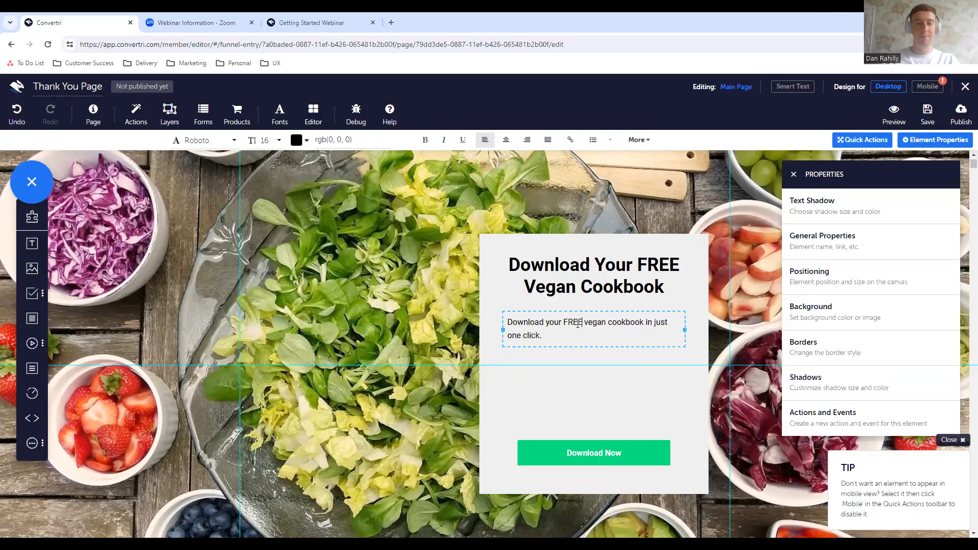
left_click(565, 336)
key("BackSpace")
type("!")
Move the Download Now button up beneath the description, enlarge it, and shorten the grey panel to fit.
left_click(599, 452)
left_click_drag(598, 453, 595, 367)
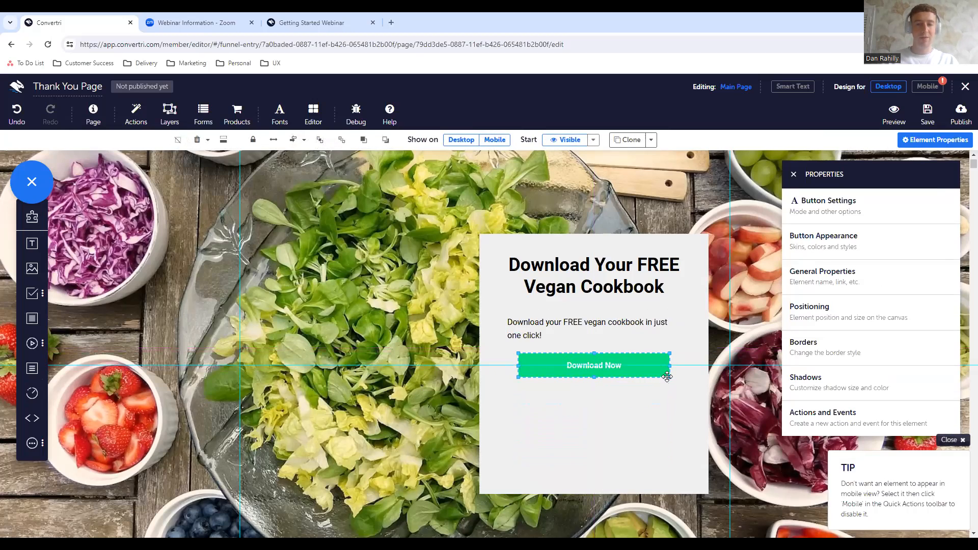
left_click_drag(669, 377, 627, 388)
left_click(618, 430)
left_click_drag(595, 492, 595, 419)
Open the appearance settings of the enlarged Download Now button down to its font options.
left_click(657, 390)
left_click(830, 256)
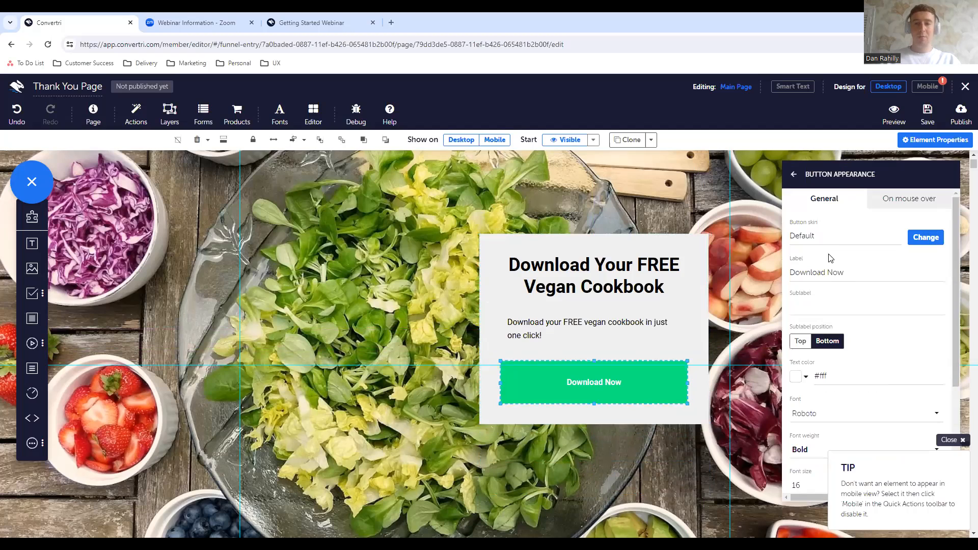
scroll(828, 395, "down", 1)
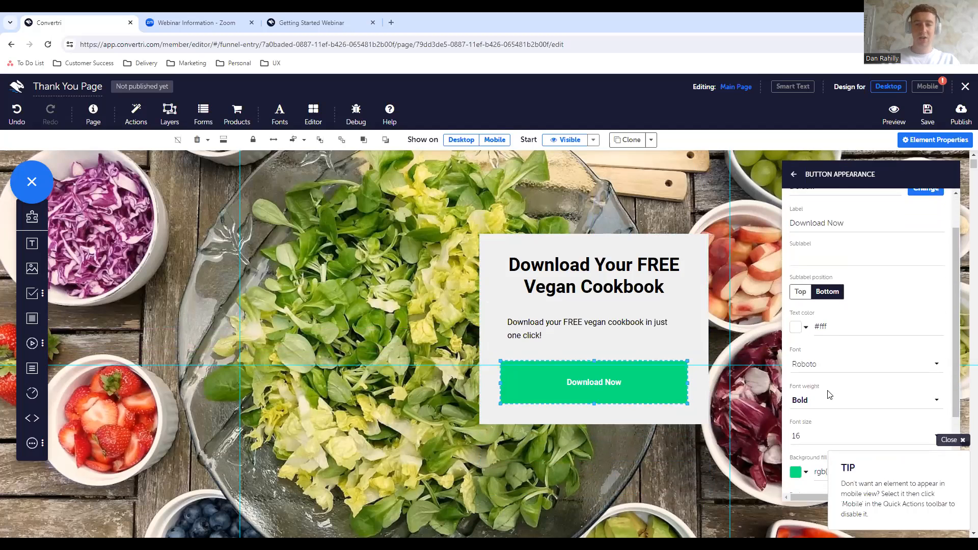
Set the Download Now button's font size to 32.
scroll(813, 400, "down", 1)
left_click(820, 389)
scroll(819, 377, "down", 4)
scroll(819, 375, "down", 1)
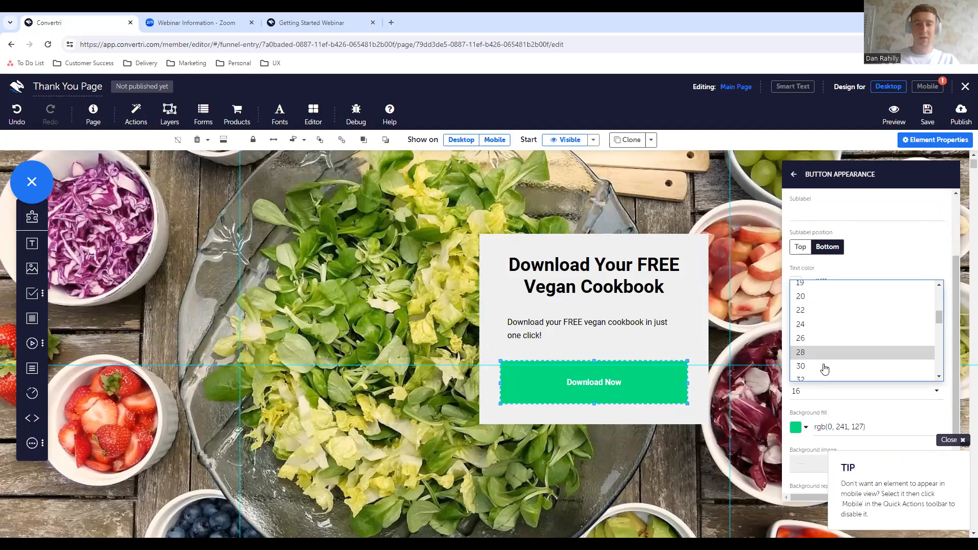
left_click(814, 378)
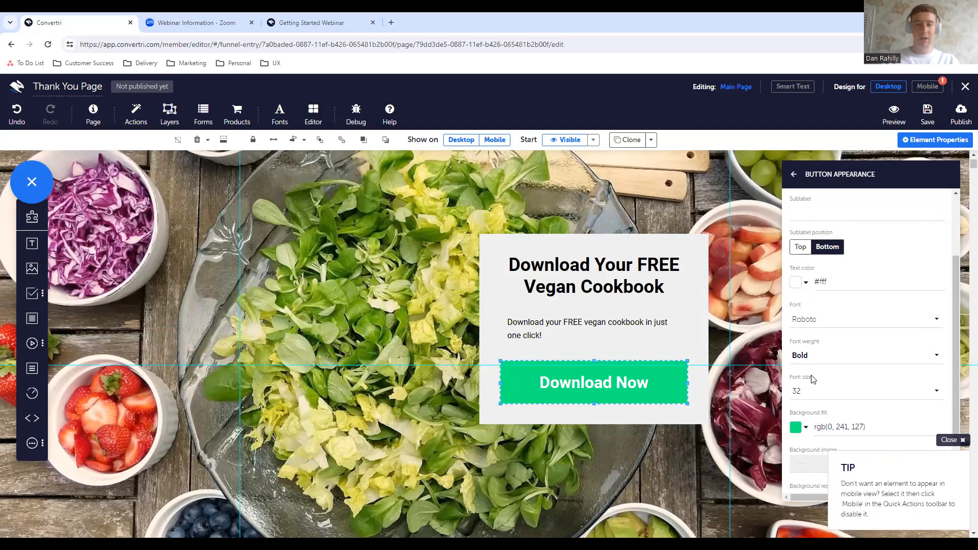
Move the grey card with the heading, text and button slightly lower over the background image.
left_click(653, 417)
left_click_drag(654, 418, 657, 451)
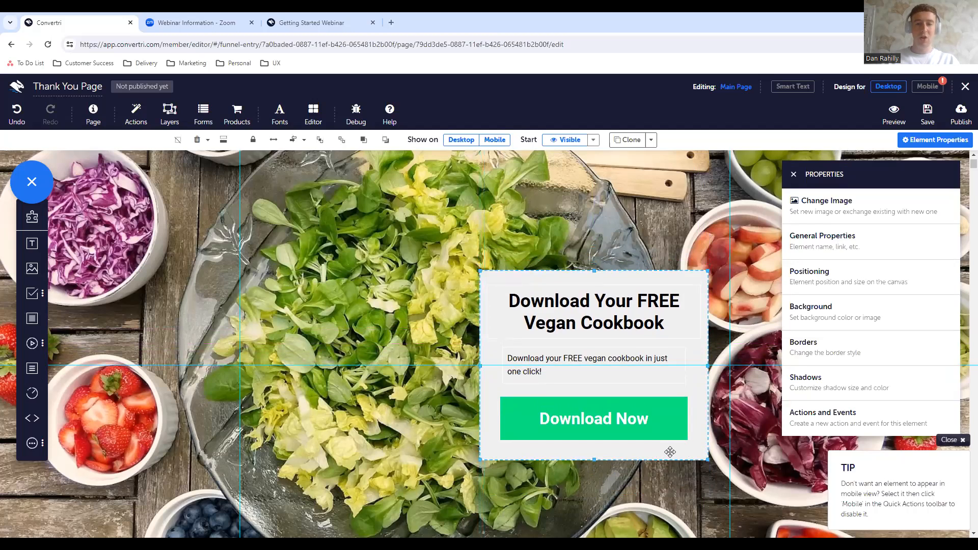
Try the Link and Trigger modes for the Download Now button and look at its appearance settings.
left_click(618, 427)
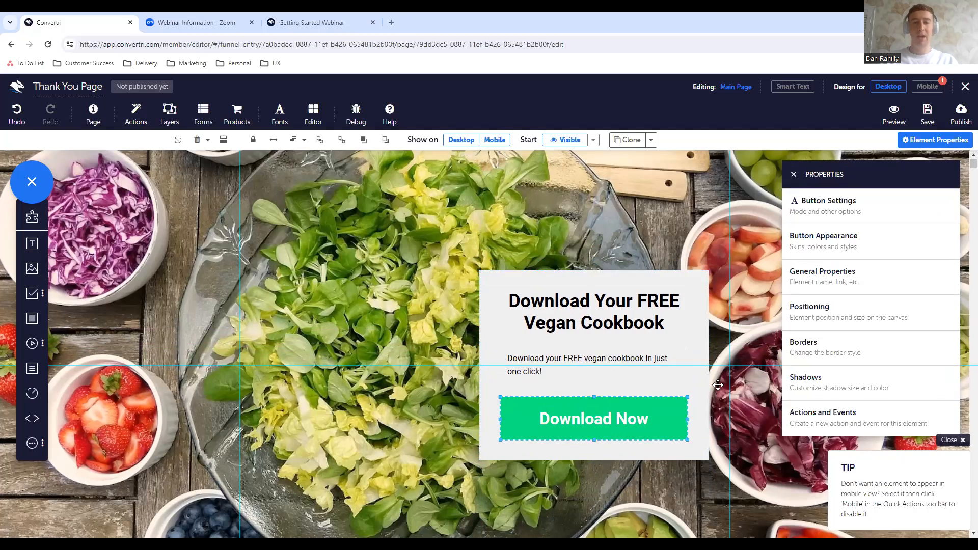
left_click(865, 212)
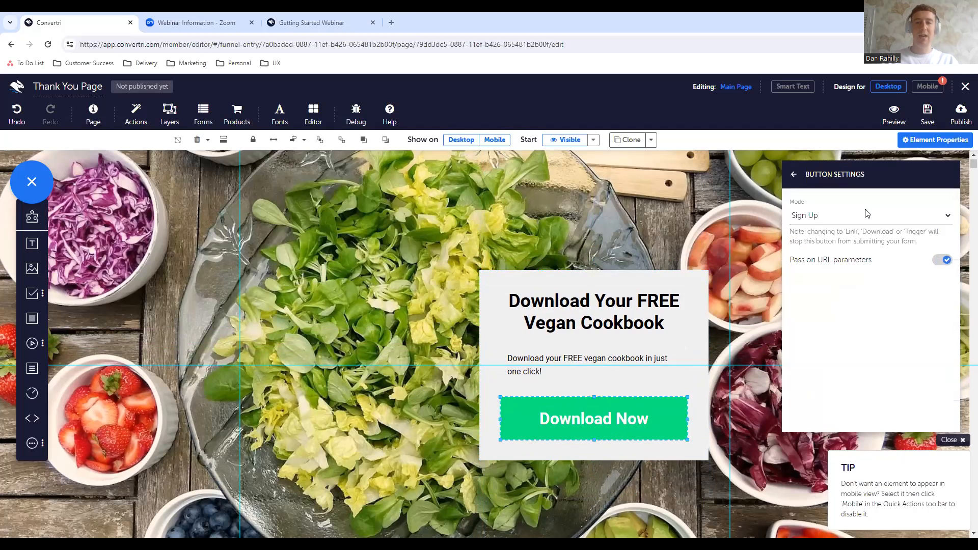
left_click(834, 219)
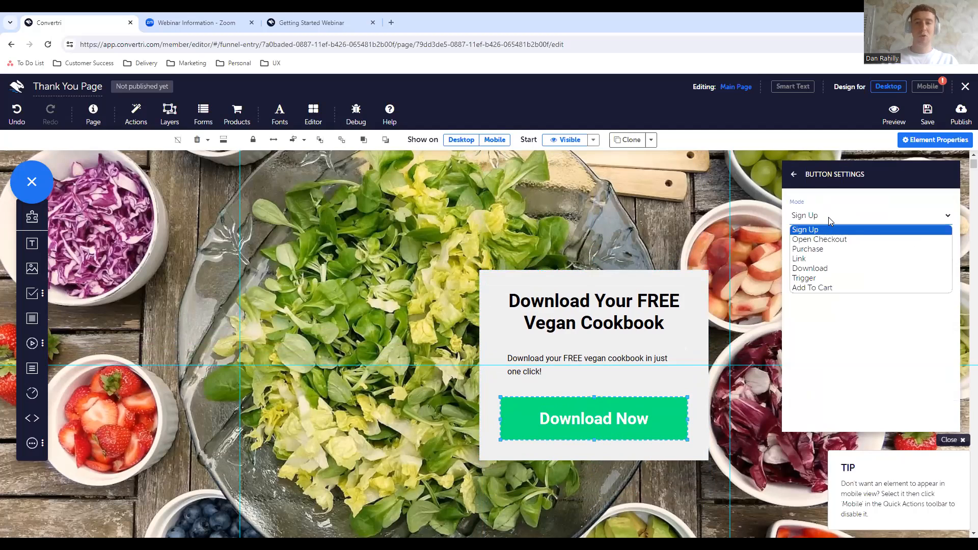
left_click(849, 262)
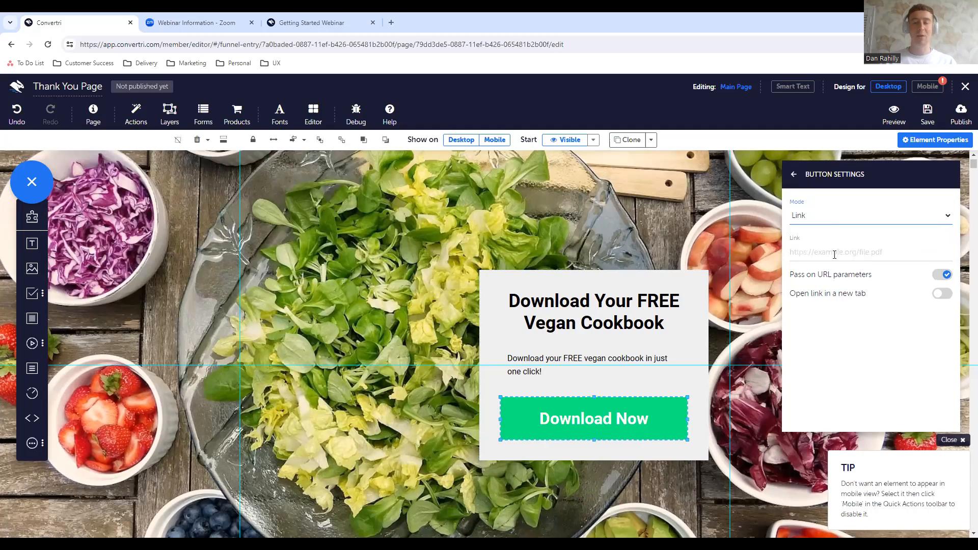
left_click(814, 217)
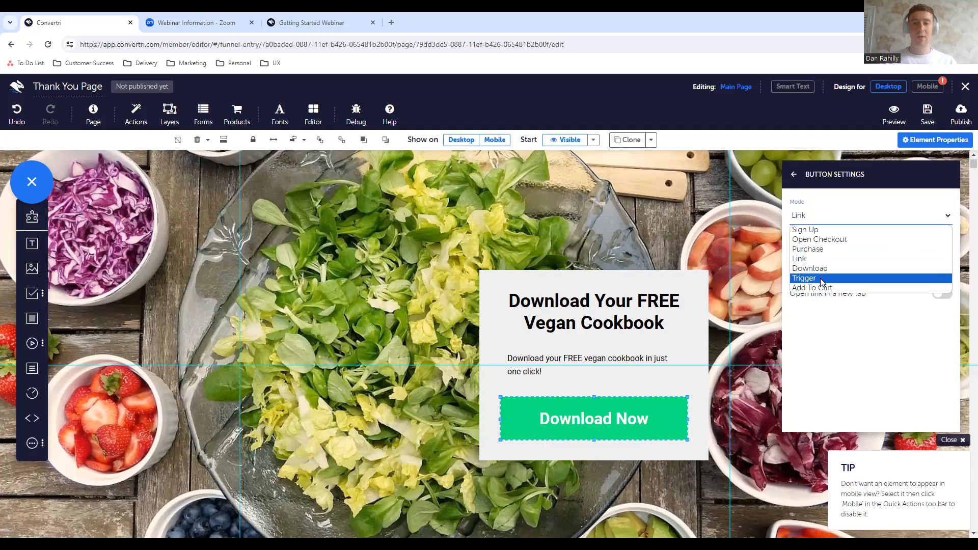
left_click(820, 279)
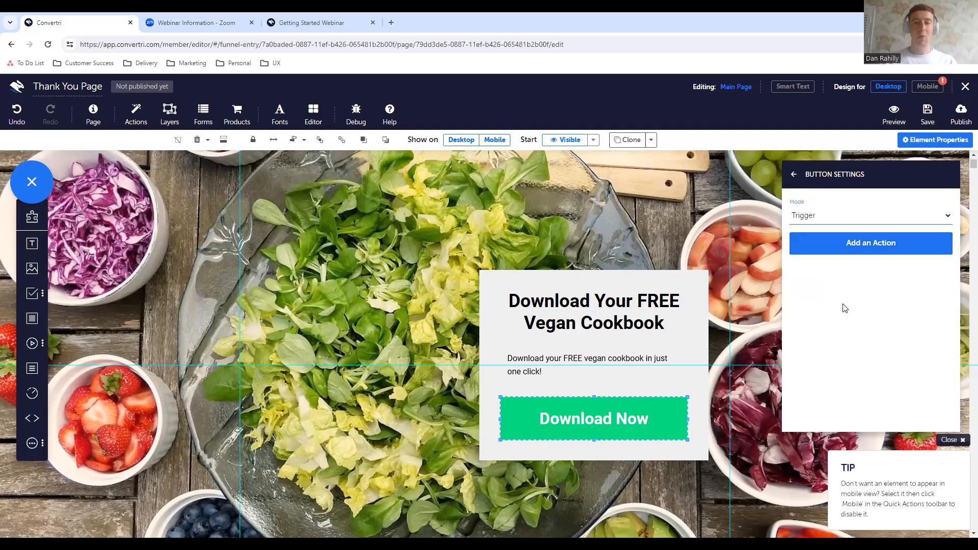
left_click(792, 176)
left_click(815, 231)
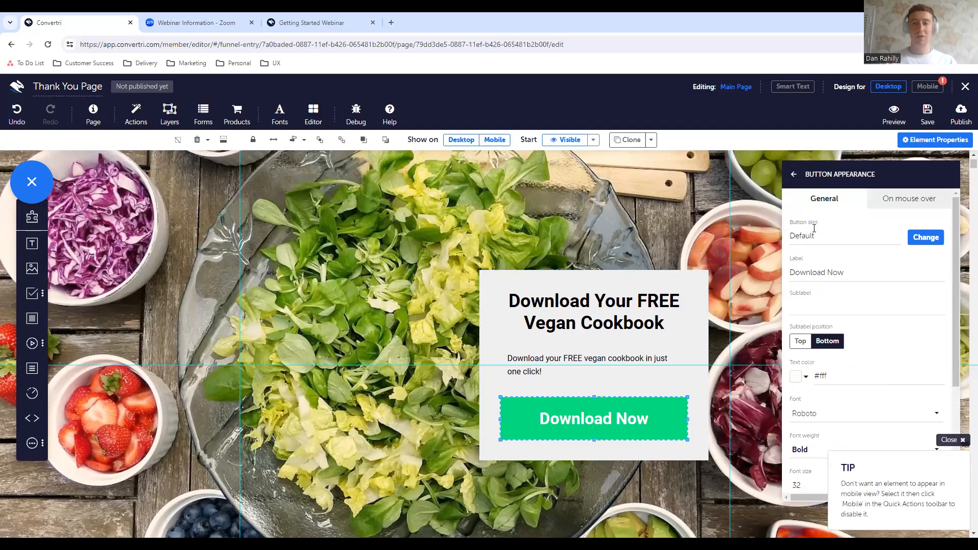
left_click(793, 176)
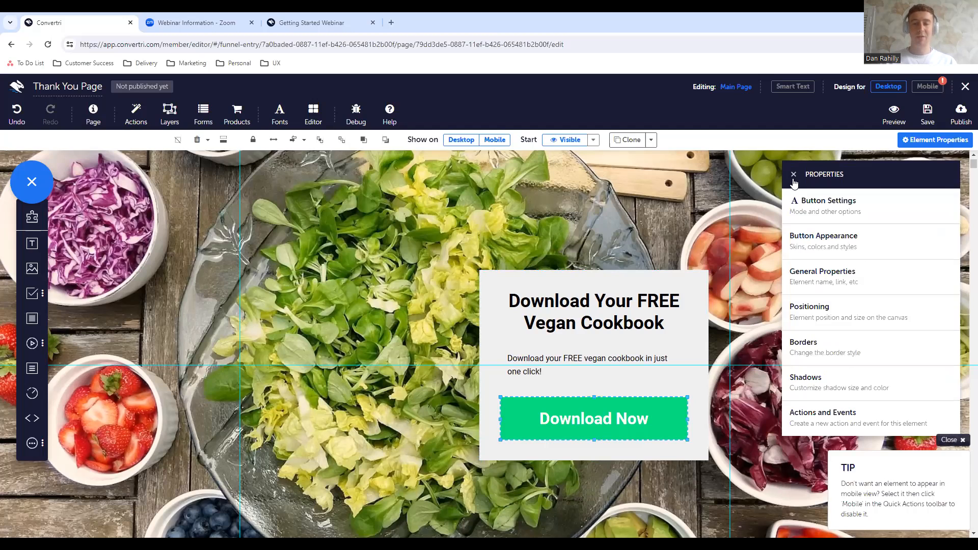
Set the Download Now button's mode to Download.
left_click(826, 213)
left_click(822, 215)
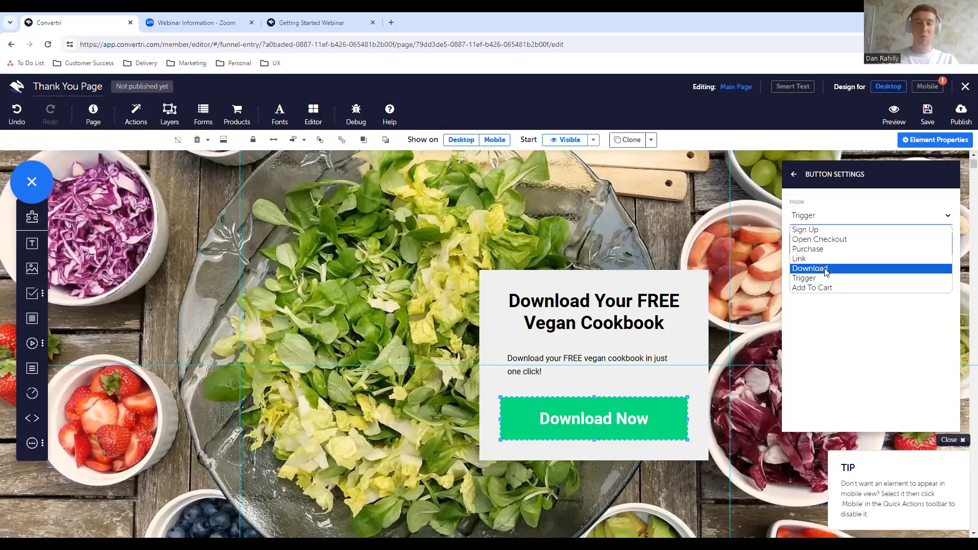
left_click(821, 269)
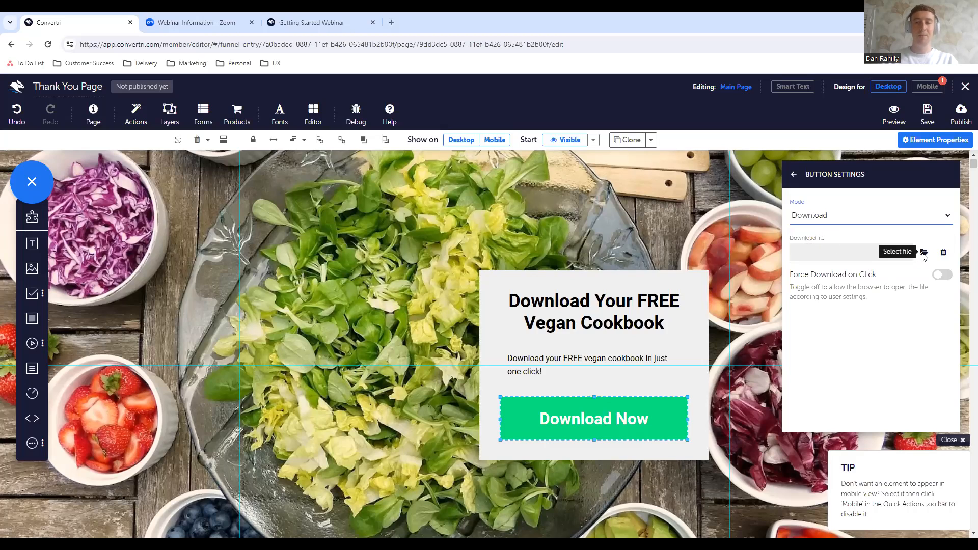
Choose the 7-nutrients-vegans PDF from the file library as the button's download file and close its properties.
left_click(923, 253)
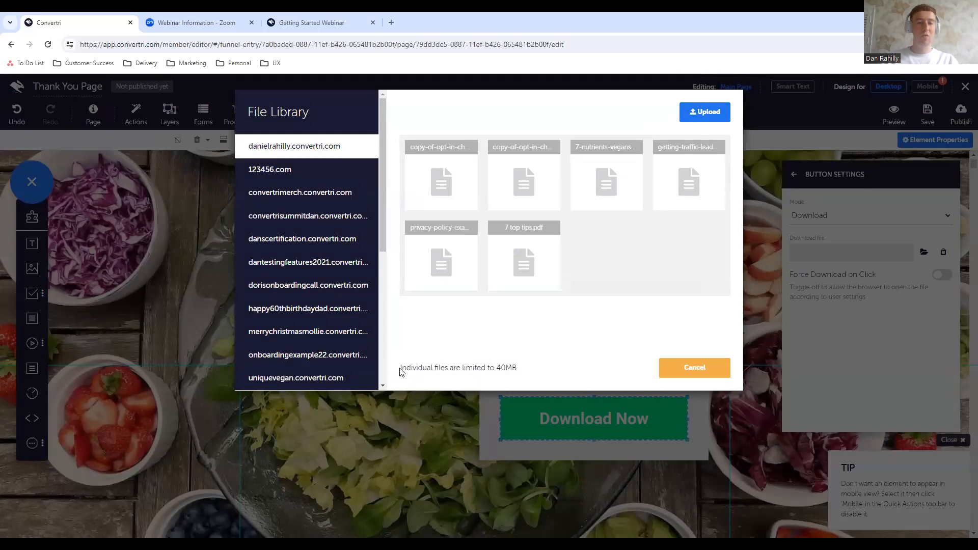
left_click(607, 188)
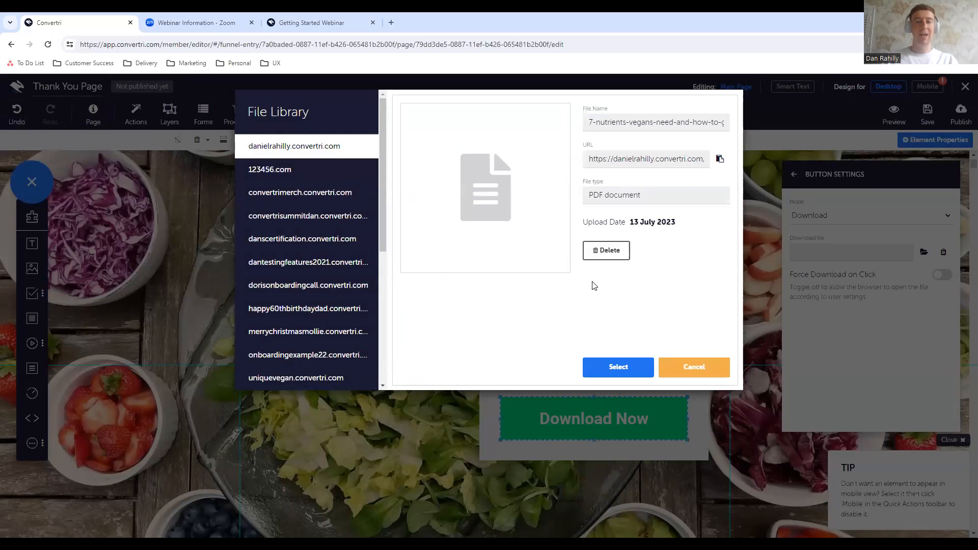
left_click(617, 368)
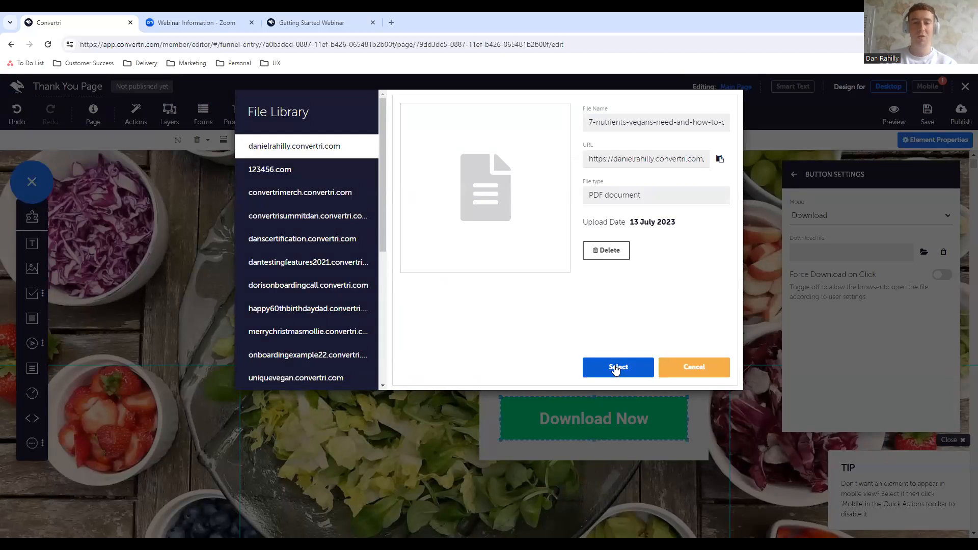
left_click(616, 368)
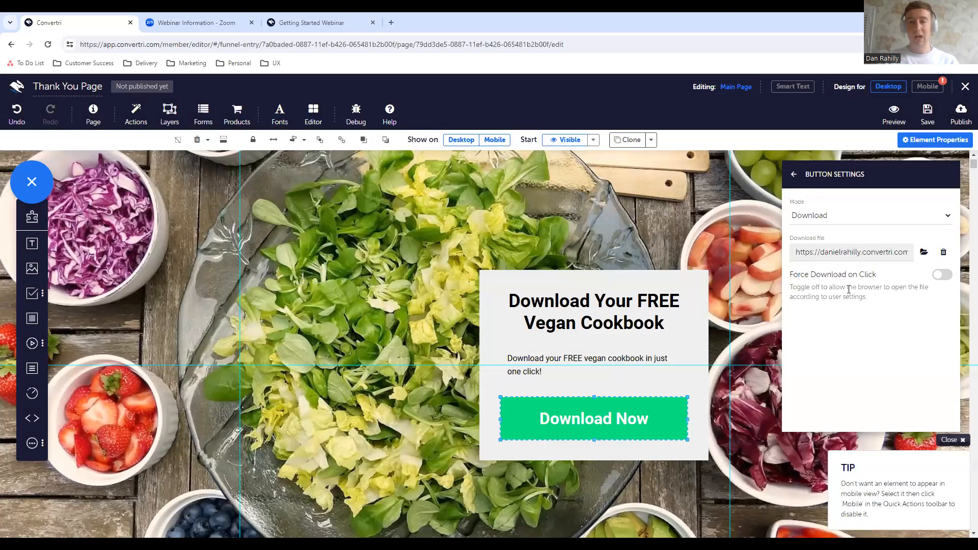
left_click(794, 176)
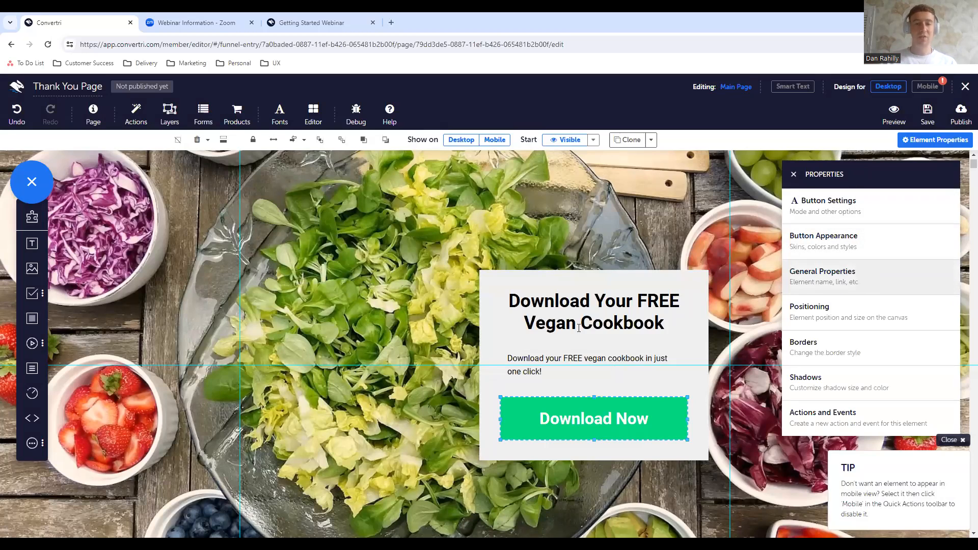
left_click(794, 174)
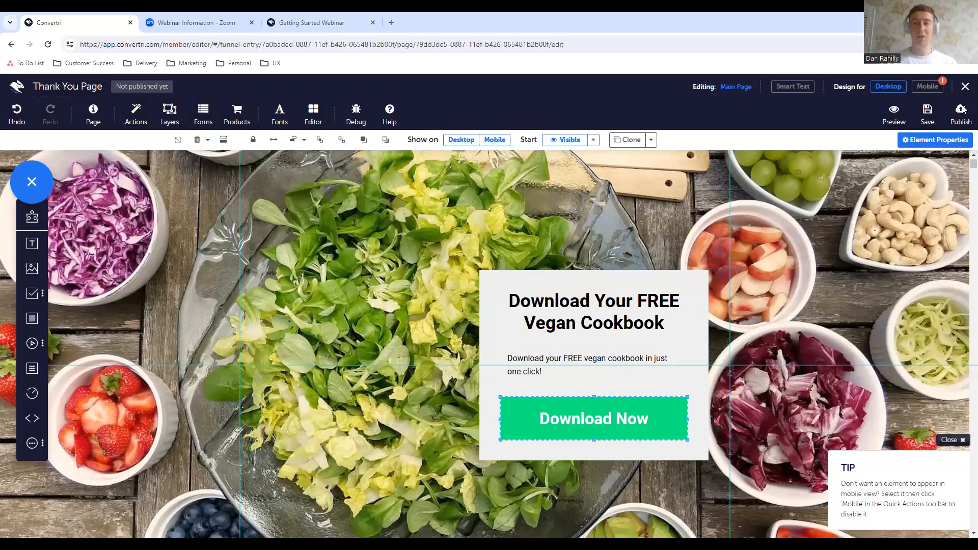
Switch to the mobile design and re-run the automatic mobile conversion with Remobilize all.
left_click(927, 86)
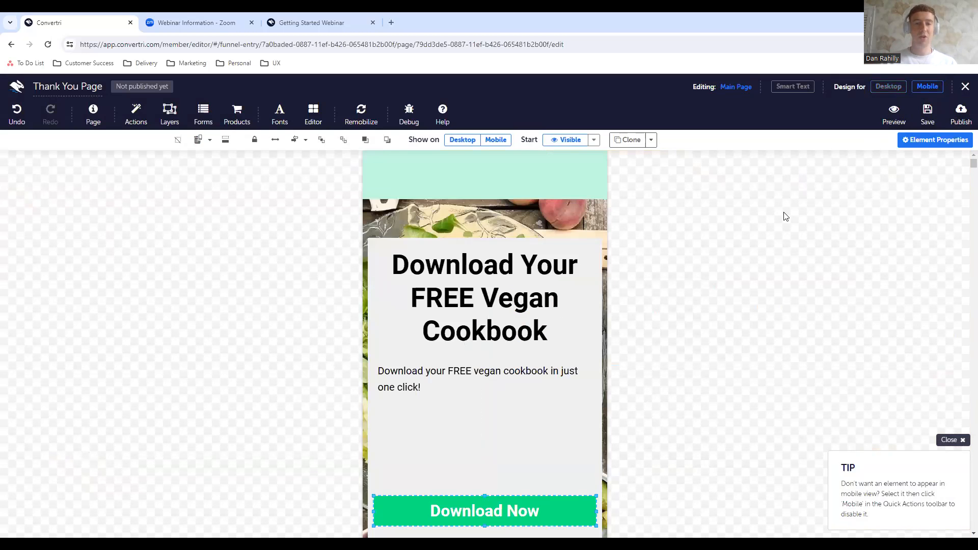
scroll(517, 403, "down", 3)
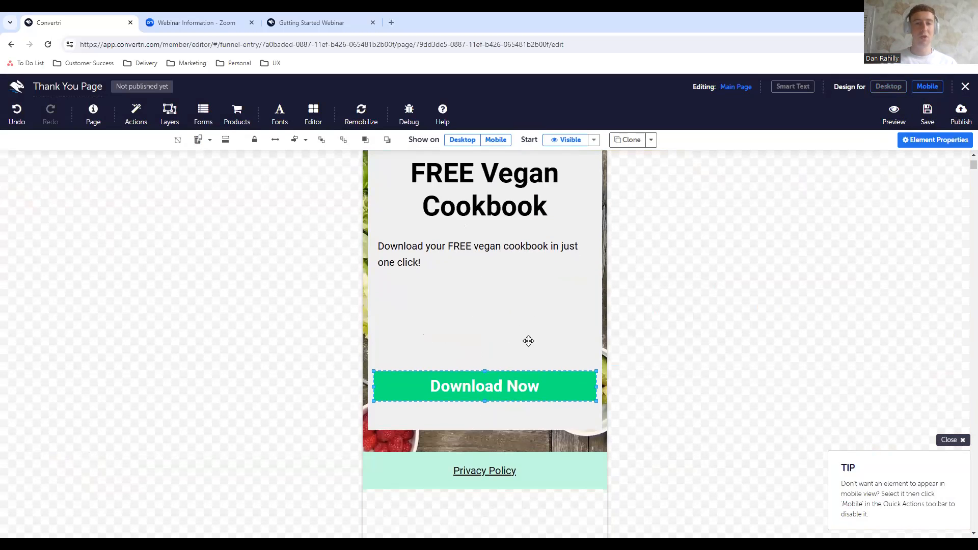
scroll(515, 329, "up", 2)
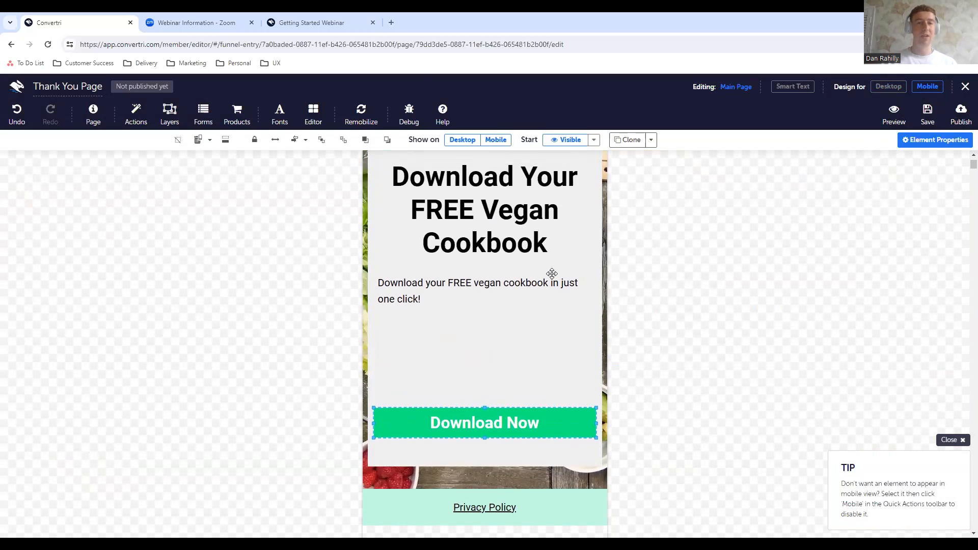
left_click(370, 121)
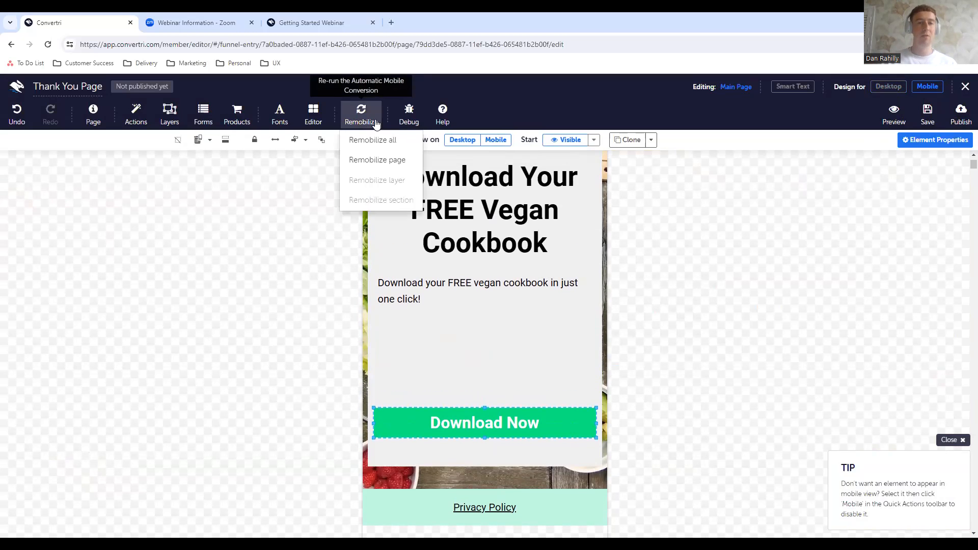
left_click(402, 146)
scroll(552, 231, "up", 3)
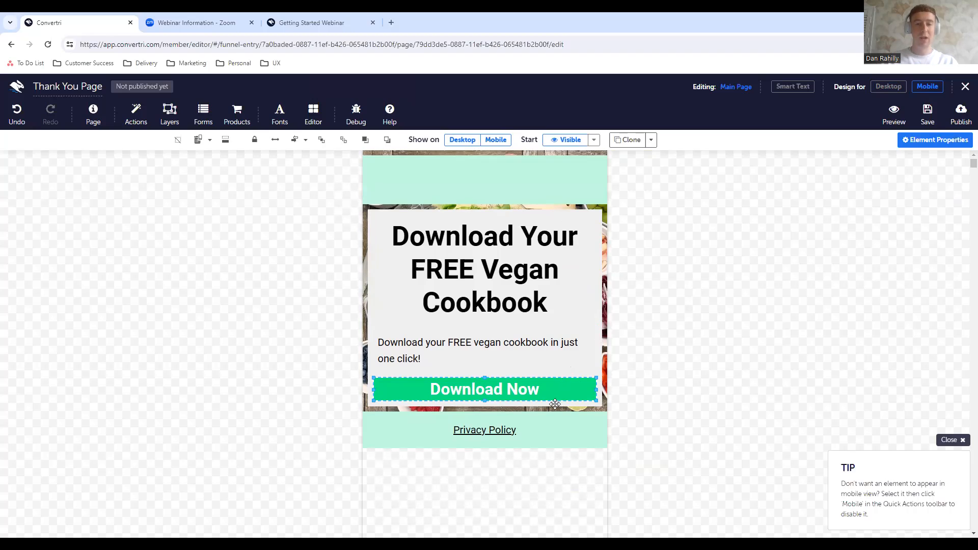
Move the Privacy Policy footer lower in the mobile layout and extend the background image section down to meet it.
left_click(603, 409)
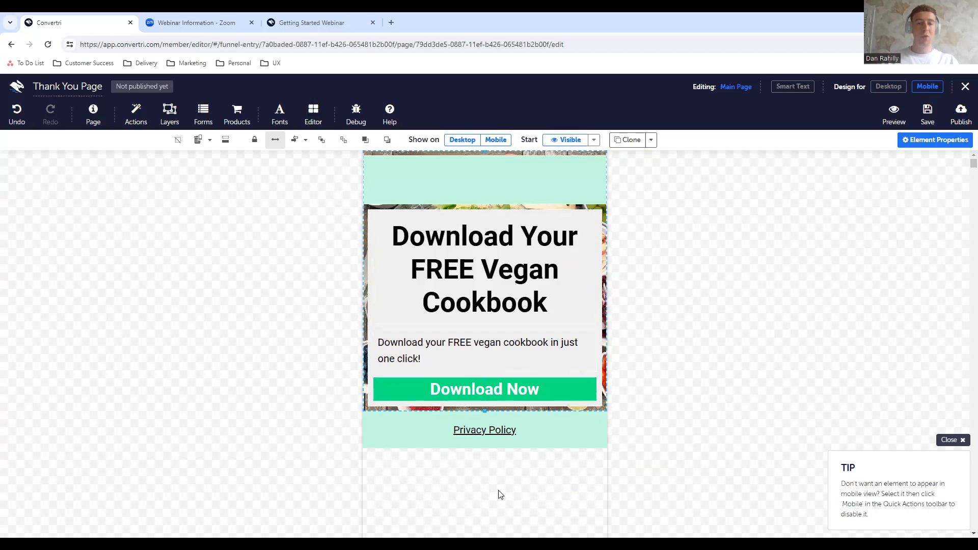
left_click(530, 190)
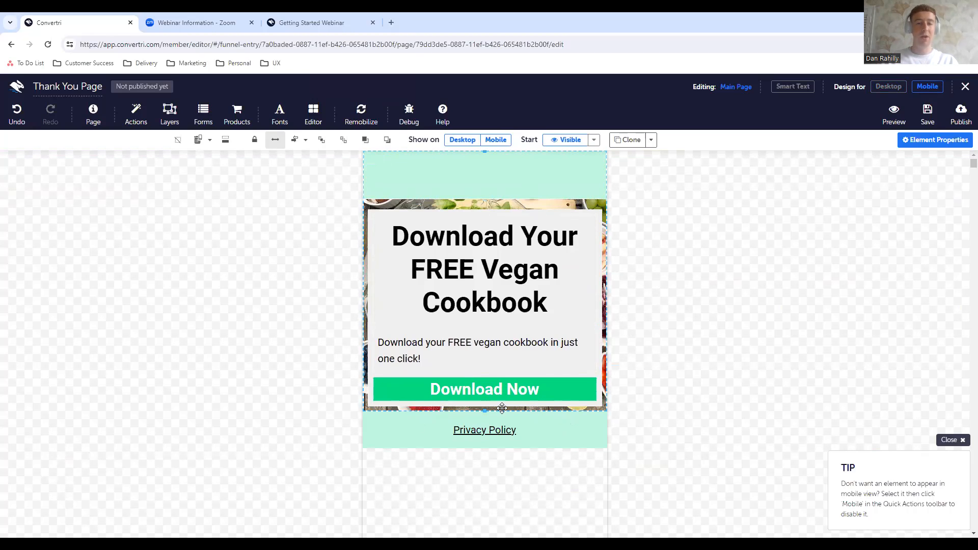
left_click_drag(485, 410, 484, 489)
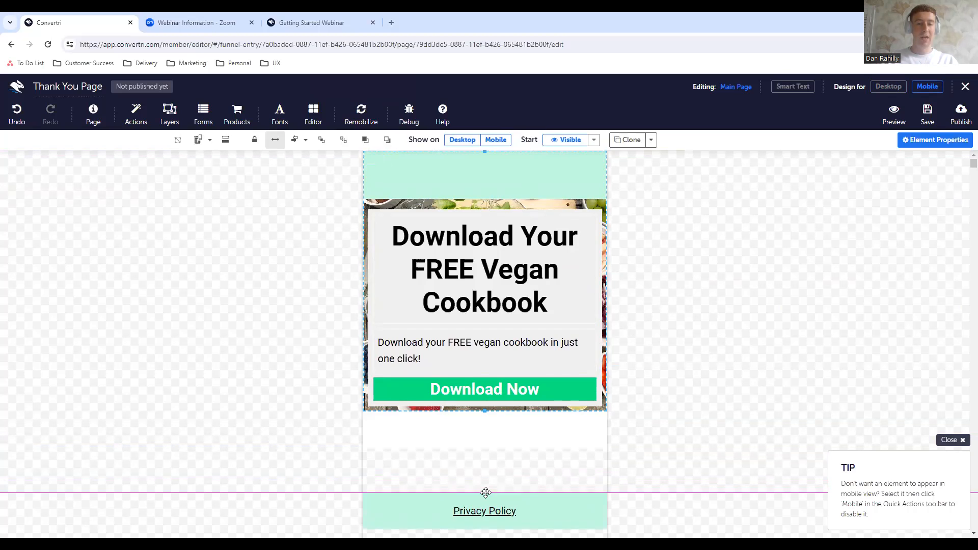
scroll(521, 460, "down", 3)
left_click(500, 284)
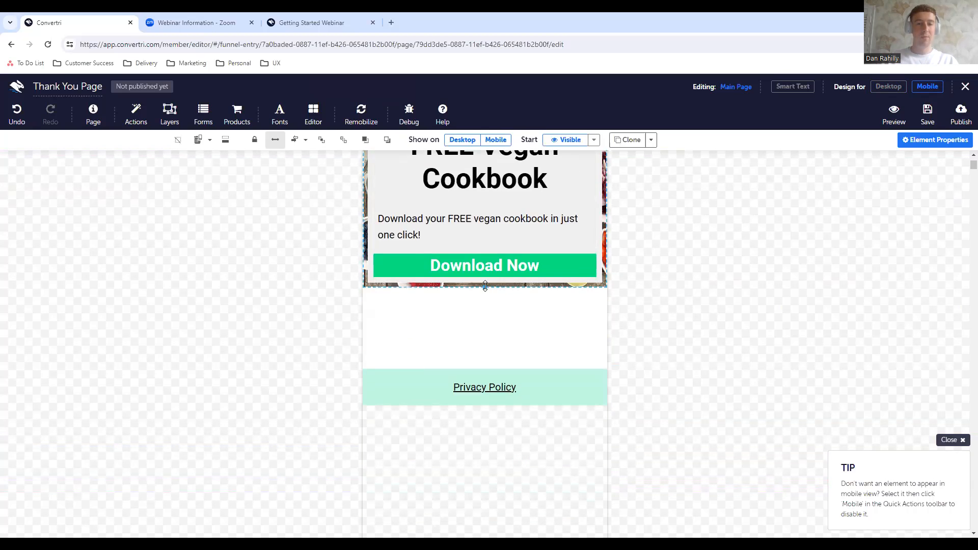
left_click_drag(487, 320, 488, 368)
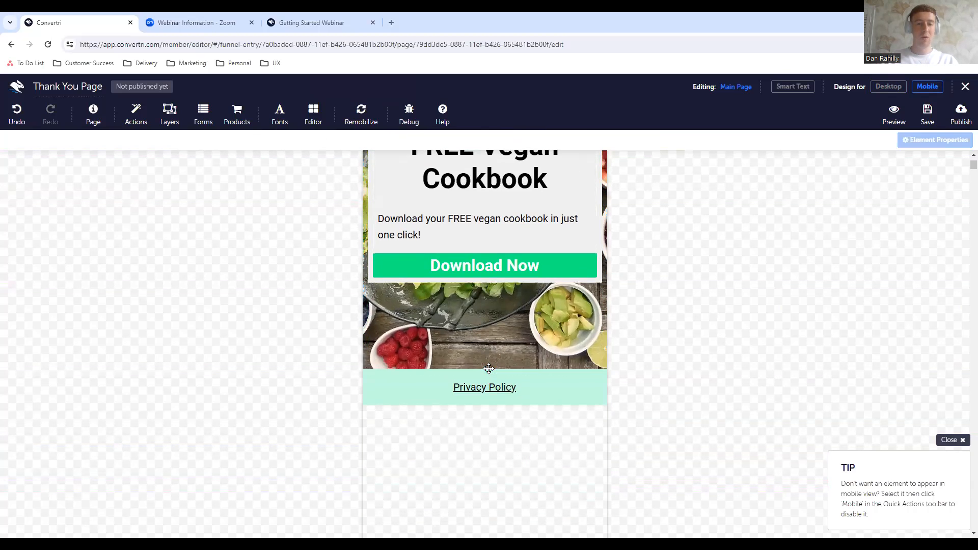
scroll(489, 368, "up", 3)
left_click(594, 266)
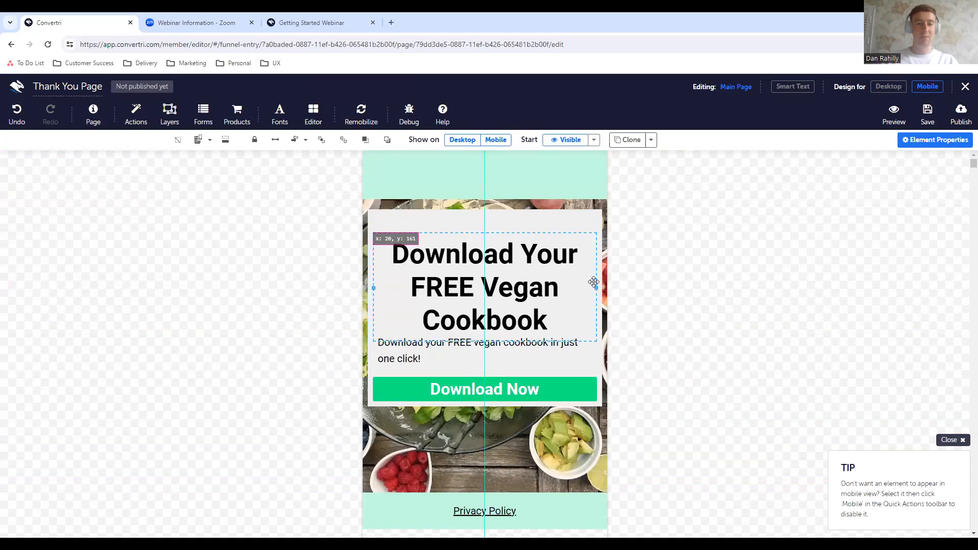
left_click(17, 113)
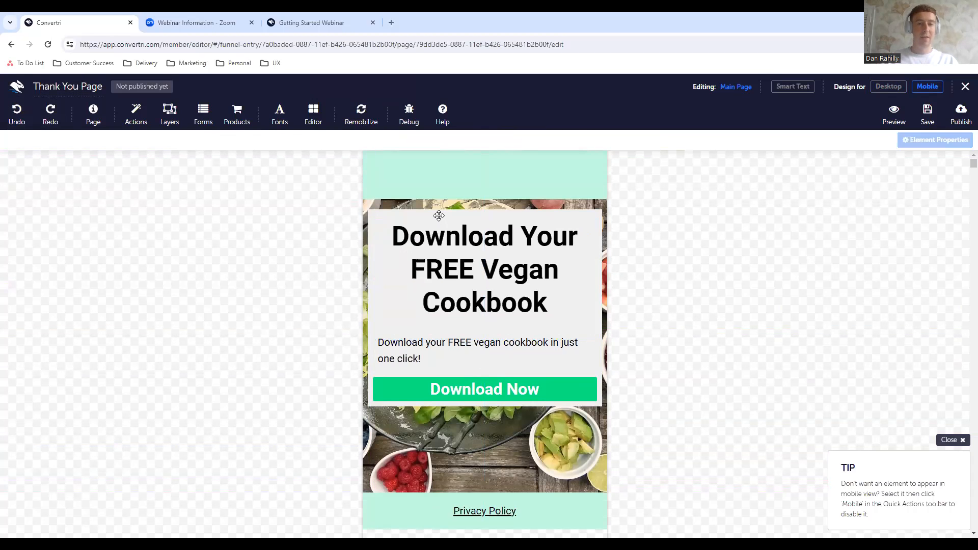
Move the grey card with its contents lower on the mobile background so more of the image shows above it.
left_click_drag(437, 214, 435, 259)
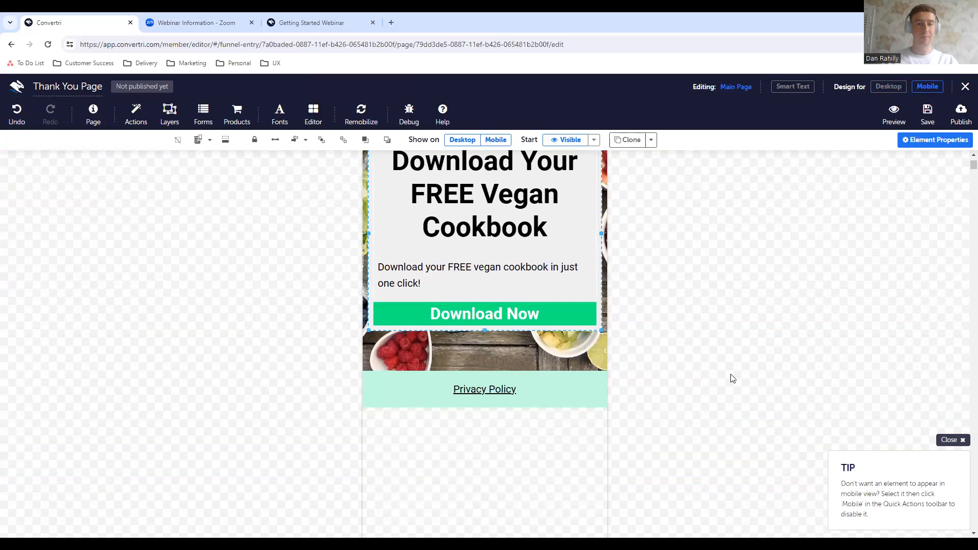
left_click(732, 379)
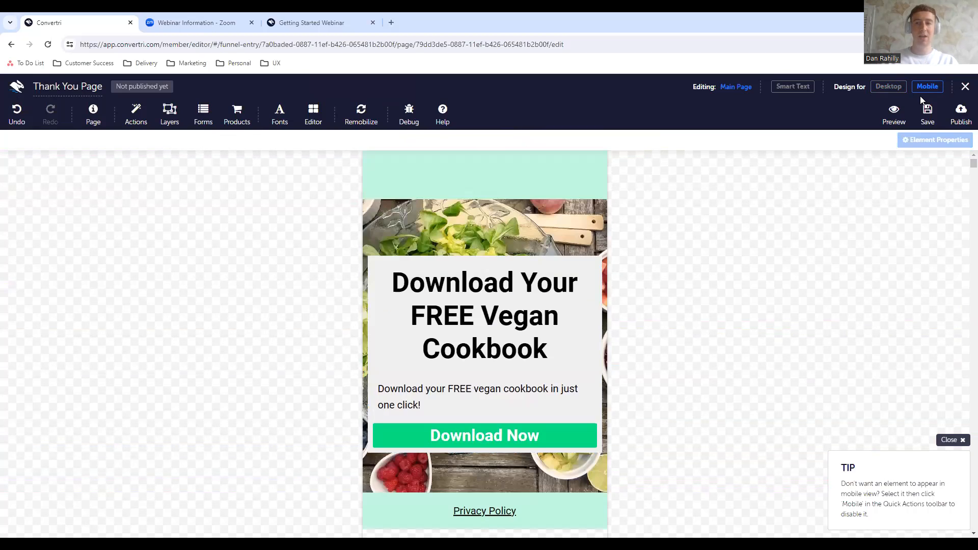
Save the thank-you page and publish it from the desktop design under the path thankyougettingstarted.
left_click(925, 113)
left_click(888, 86)
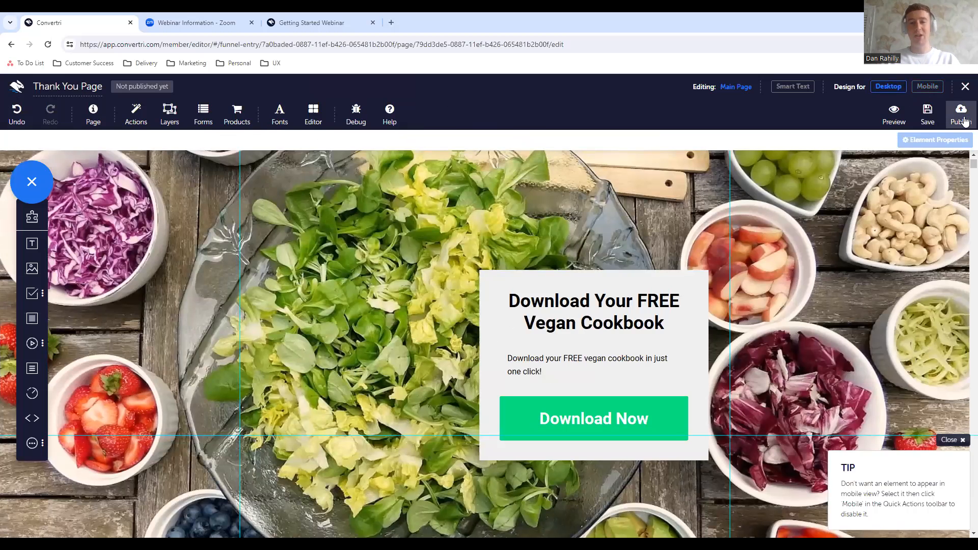
left_click(961, 115)
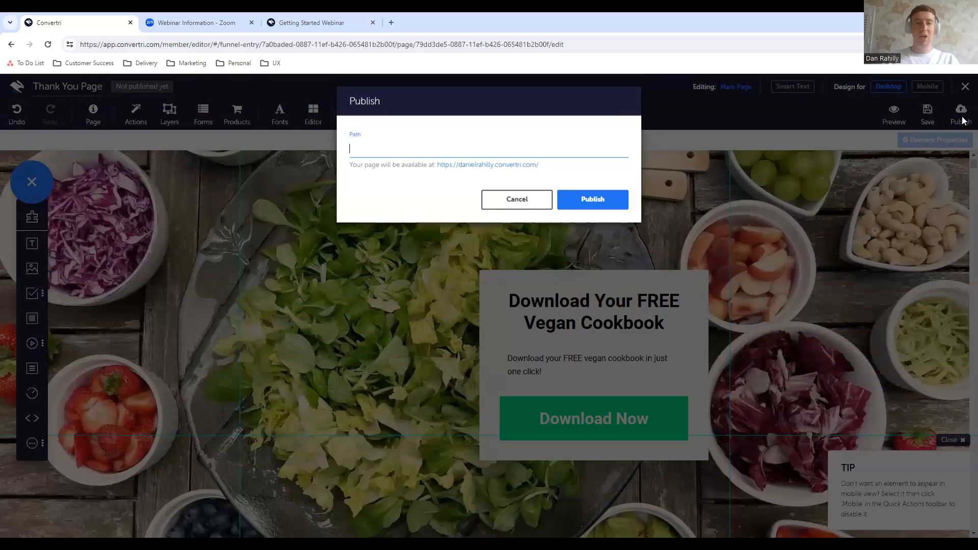
left_click_drag(437, 167, 548, 169)
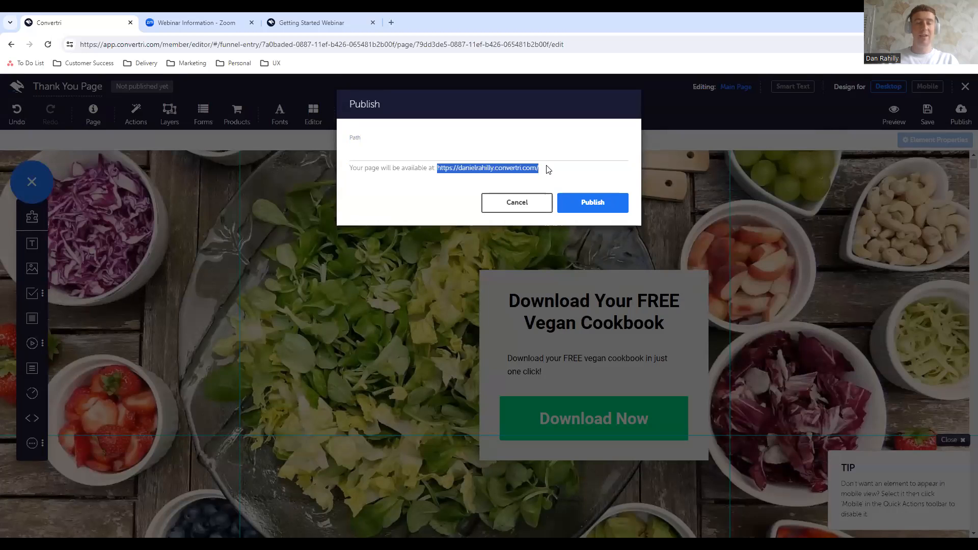
left_click(546, 153)
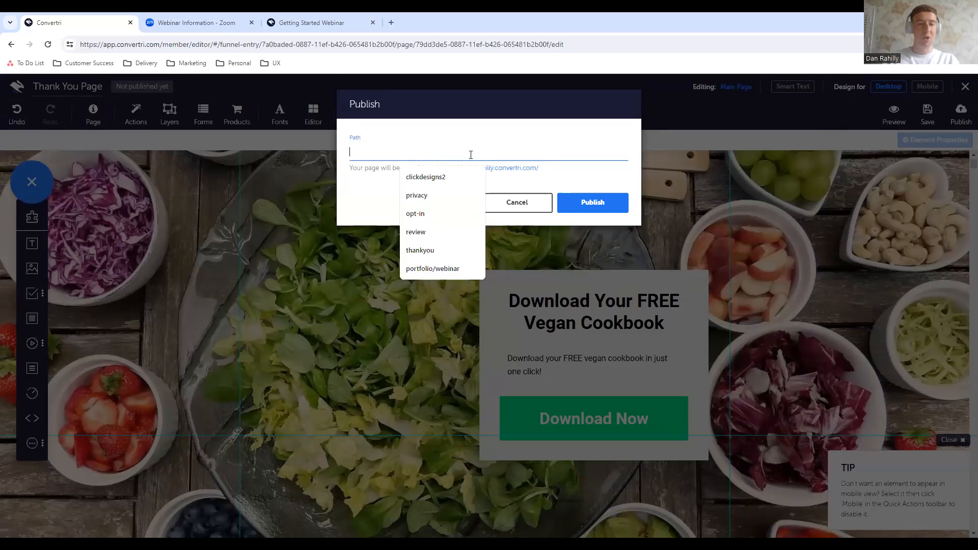
type("thankyougettin")
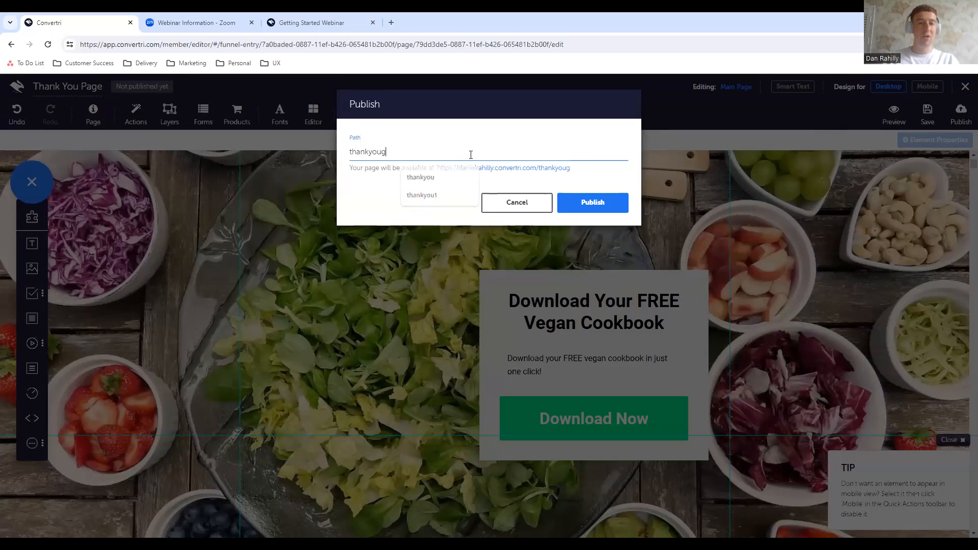
type("arted")
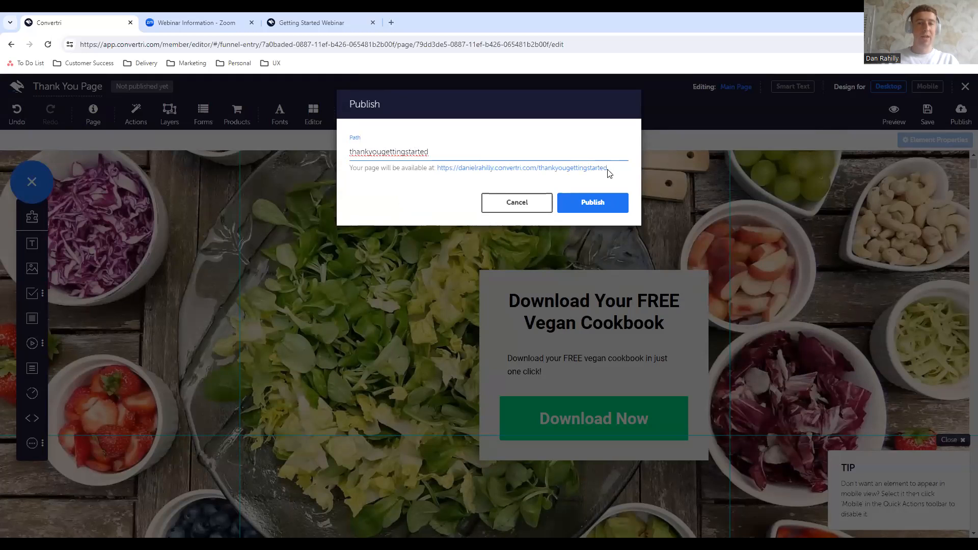
left_click(601, 204)
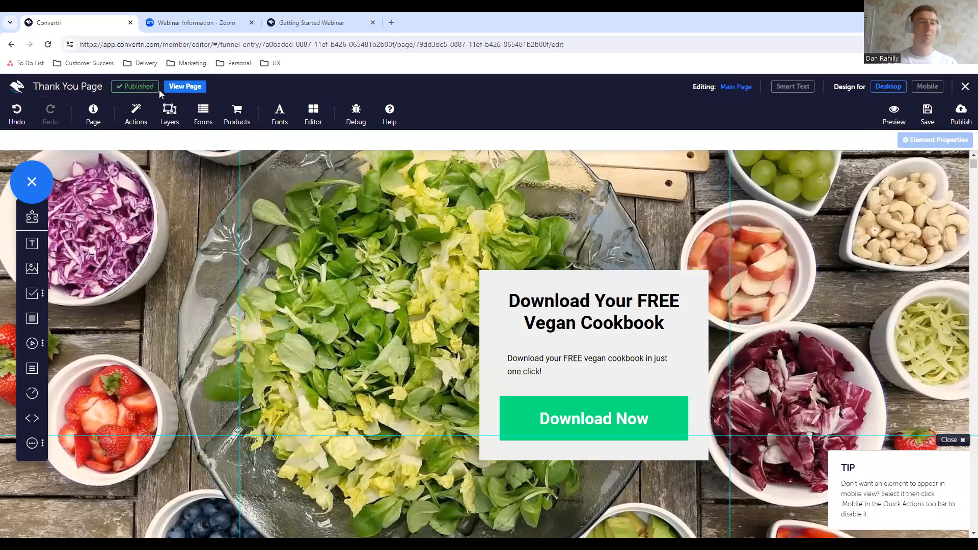
View the published thank-you page from its header to the Privacy Policy footer and close it.
left_click(183, 94)
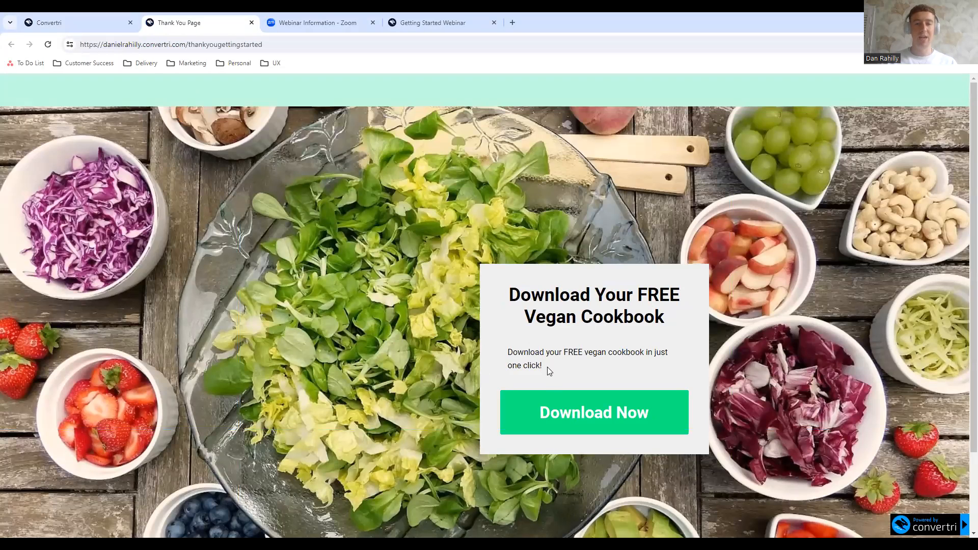
scroll(497, 324, "down", 3)
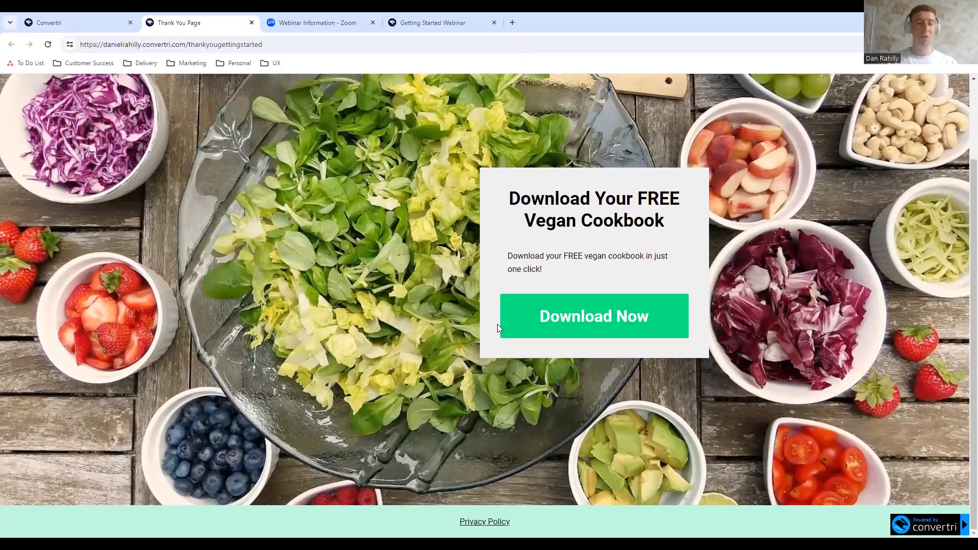
scroll(498, 325, "up", 3)
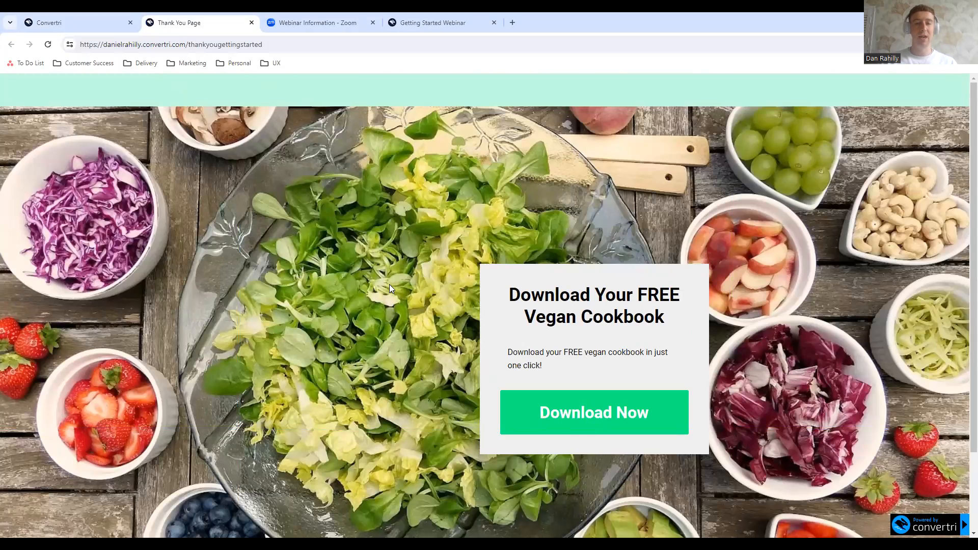
left_click(252, 23)
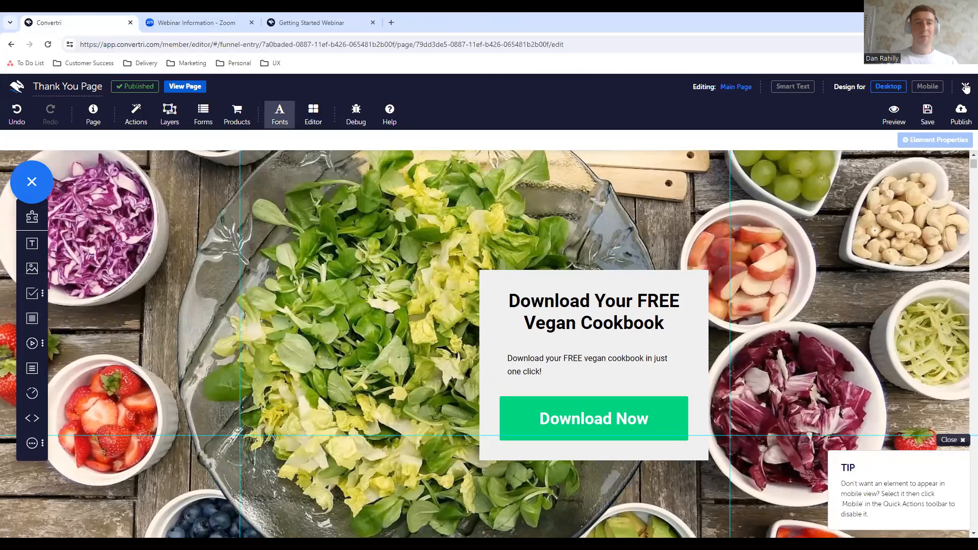
Leave the editor and connect the Opt-in Page to the Thank You Page with an arrow, spacing the two cards further apart.
left_click(966, 87)
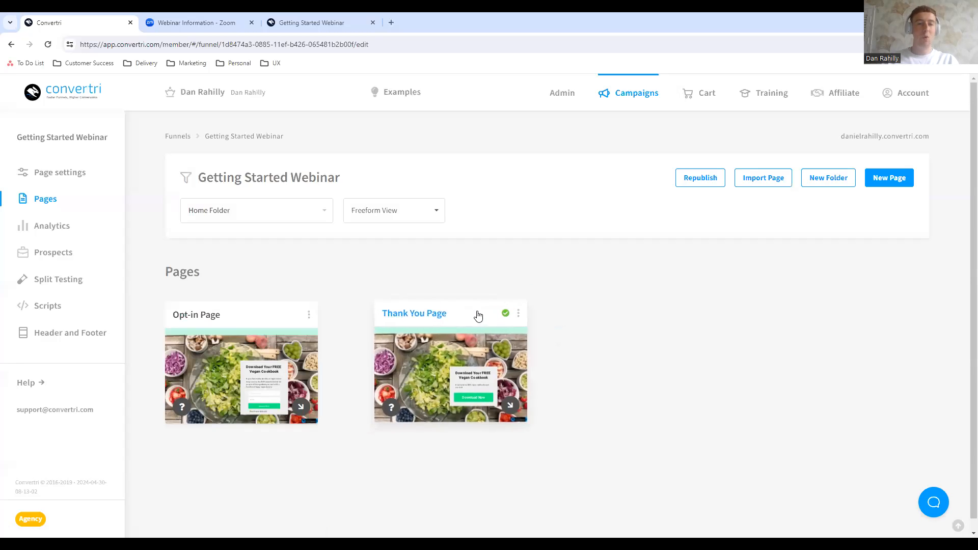
mouse_move(518, 317)
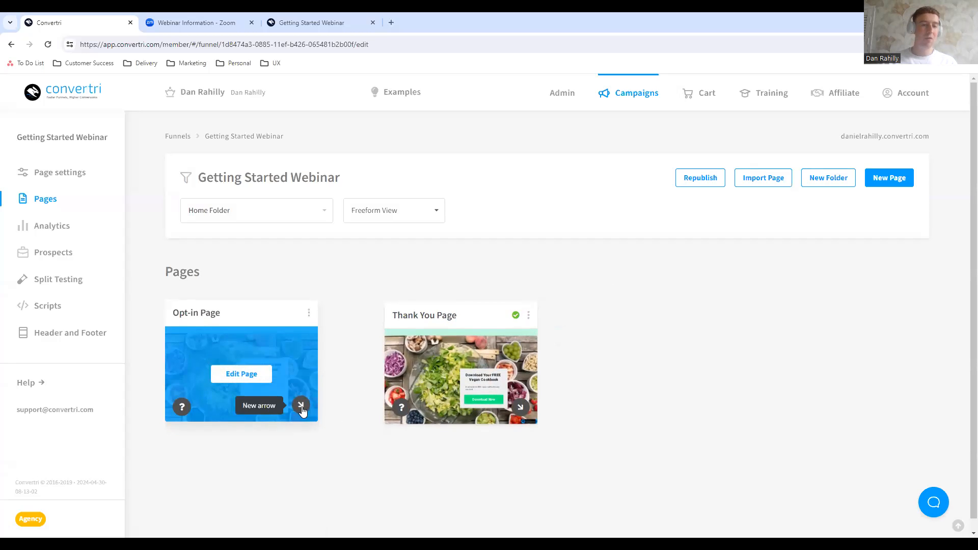
left_click_drag(301, 406, 472, 383)
left_click_drag(474, 319, 494, 300)
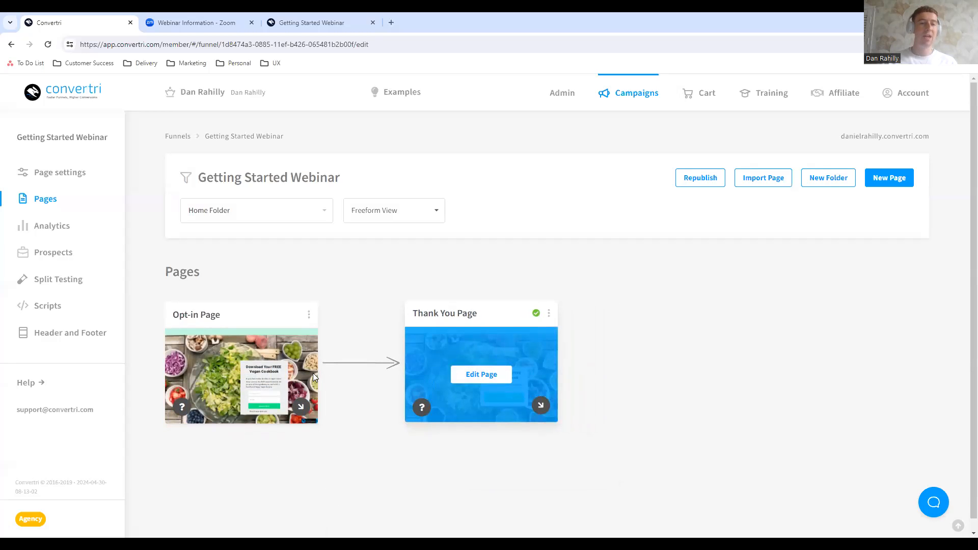
mouse_move(247, 376)
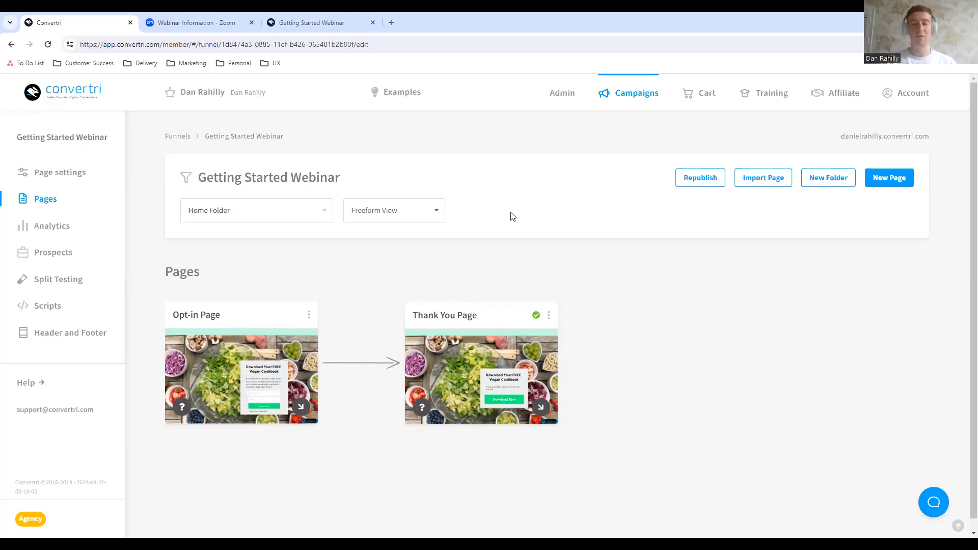
Open the account's integrations and look through the general, payment processor and autoresponder services.
left_click(913, 97)
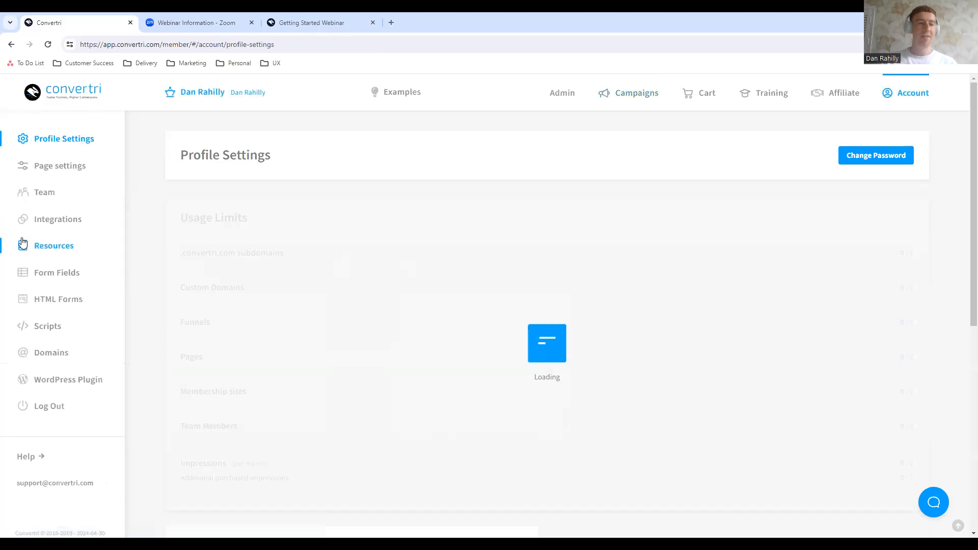
left_click(60, 226)
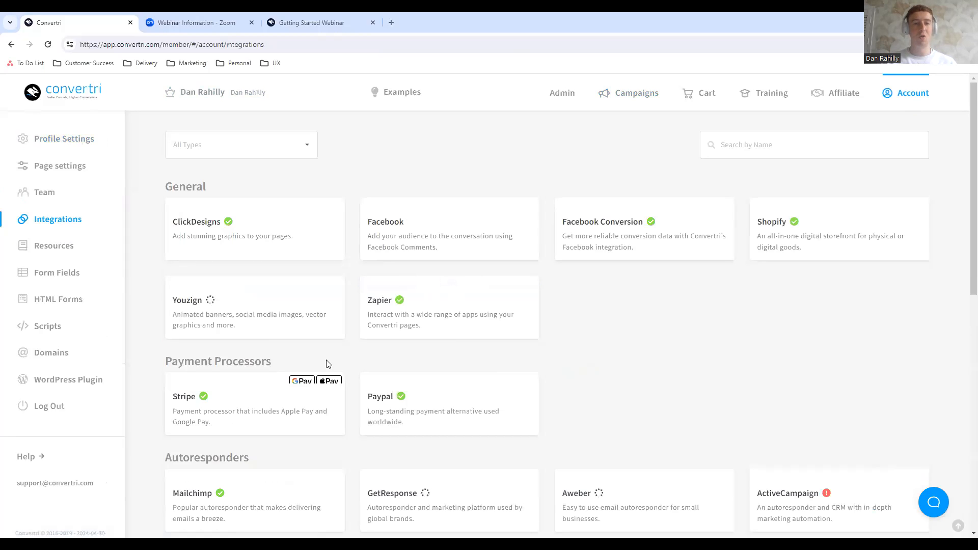
scroll(576, 454, "down", 1)
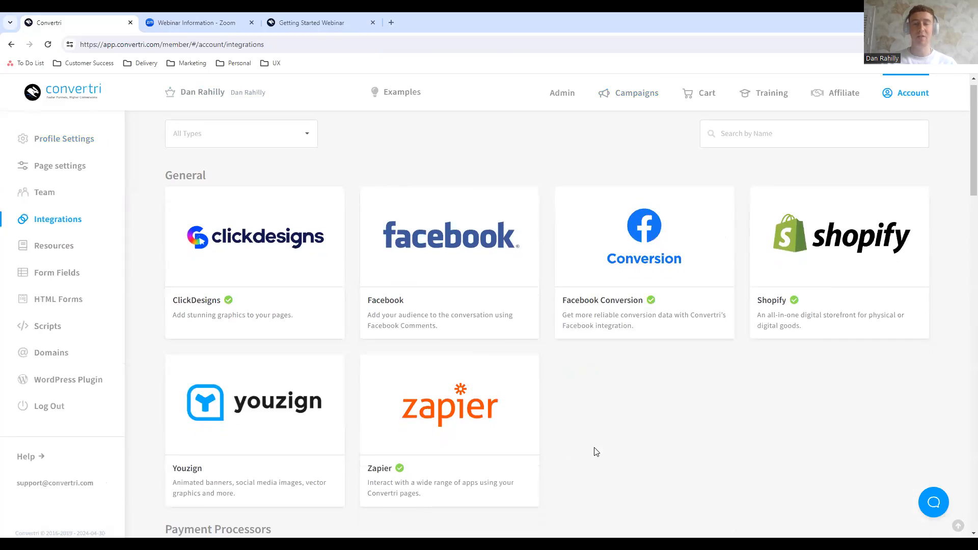
scroll(595, 452, "down", 1)
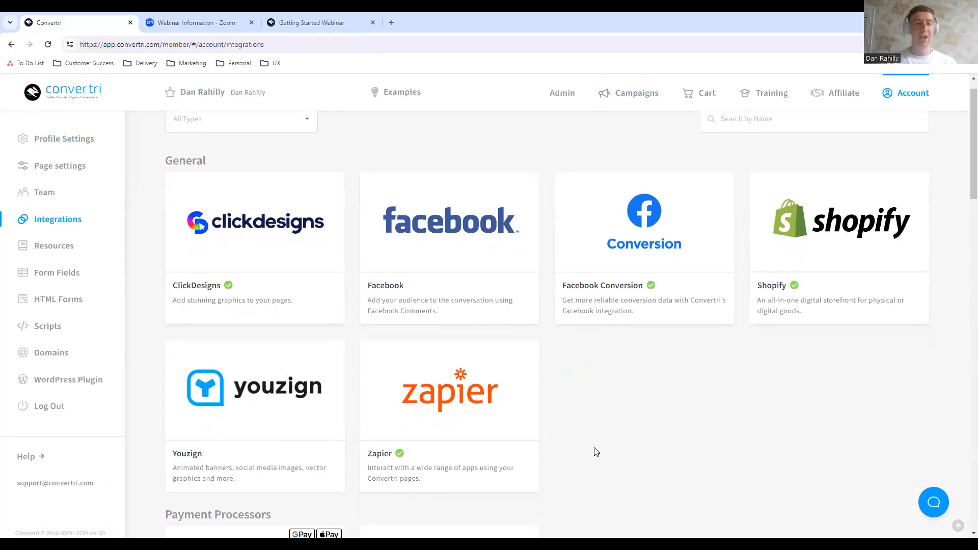
scroll(588, 336, "down", 7)
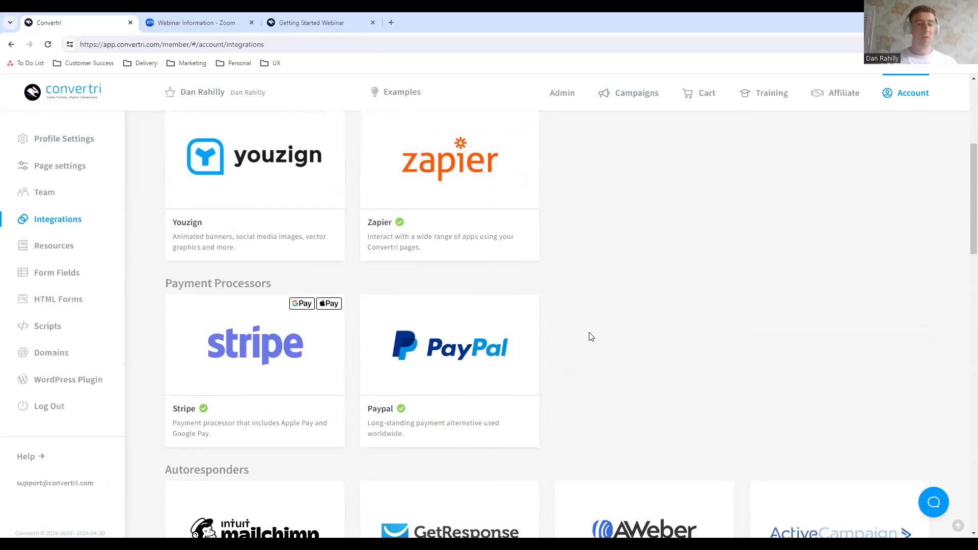
scroll(591, 337, "down", 4)
mouse_move(279, 227)
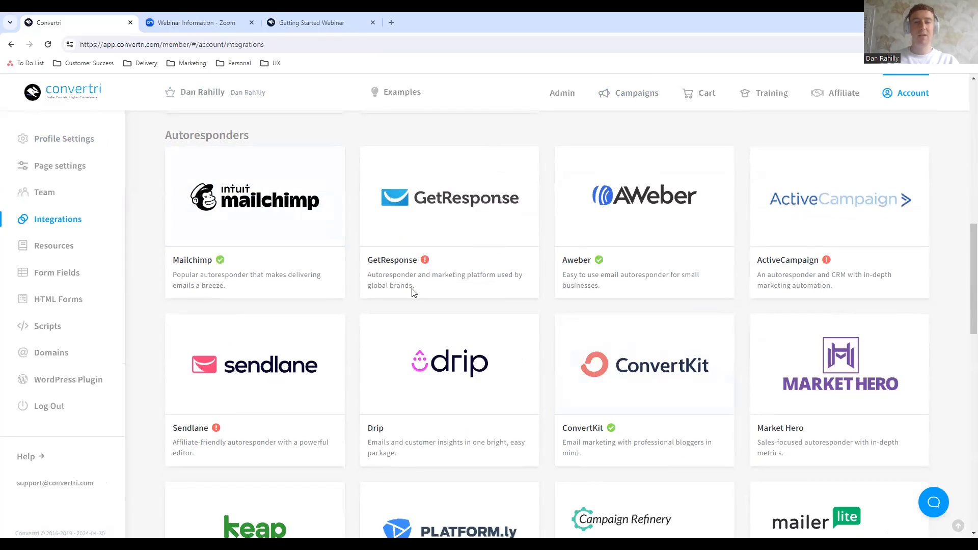
mouse_move(676, 205)
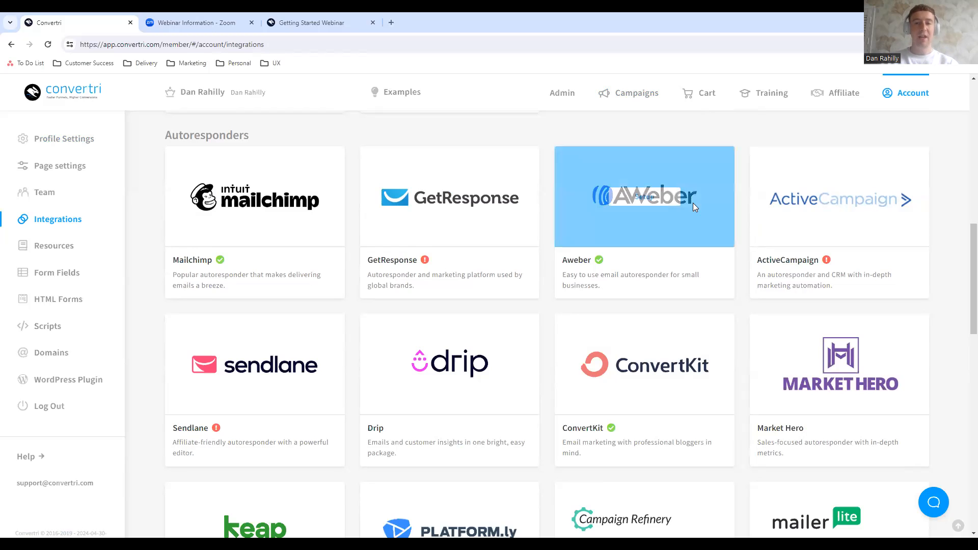
Examine the installation settings of the AWeber, Drip and Sendlane integrations, closing each one without changes.
left_click(645, 197)
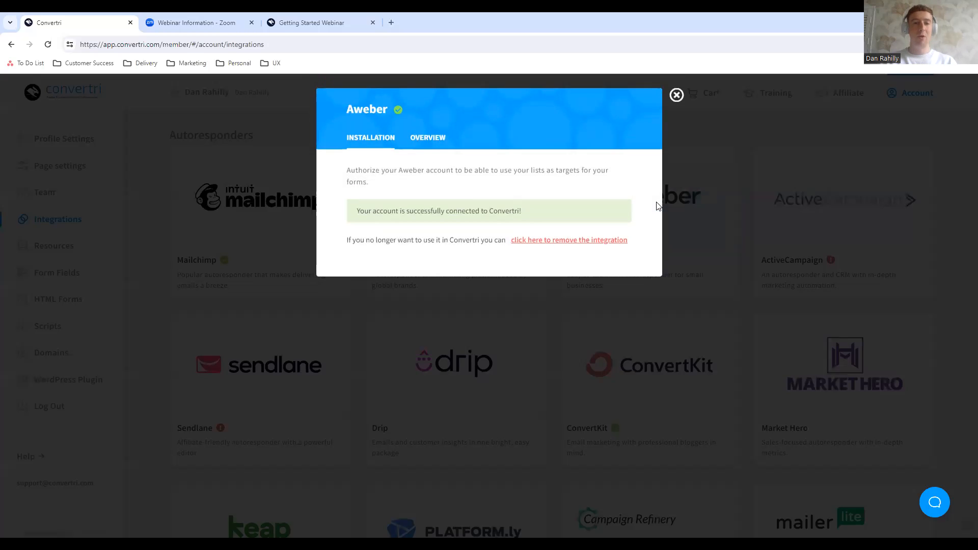
left_click(676, 96)
mouse_move(463, 366)
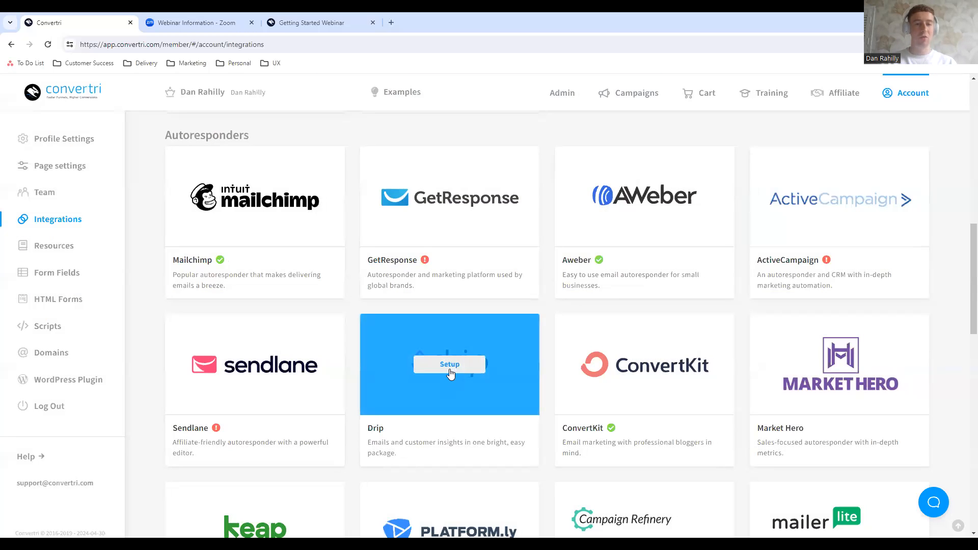
left_click(450, 367)
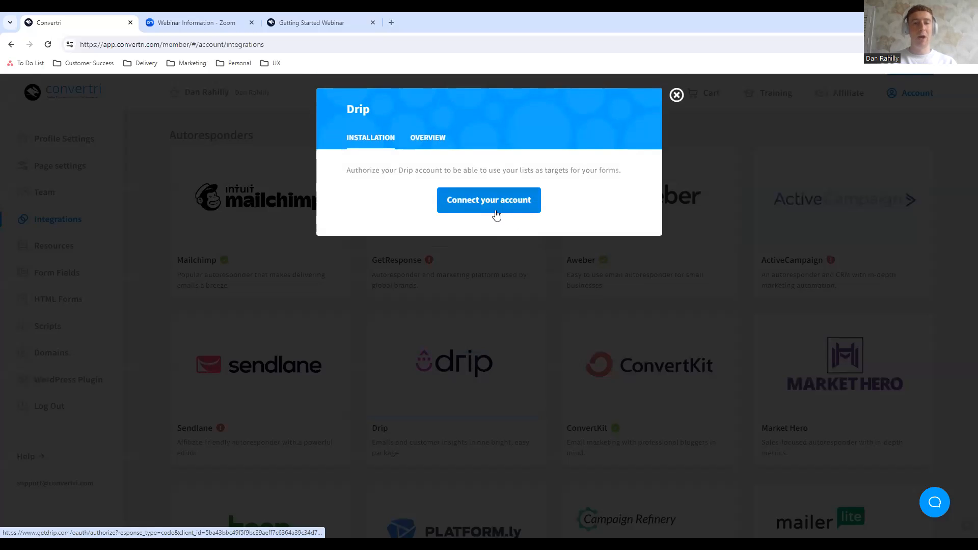
left_click(677, 95)
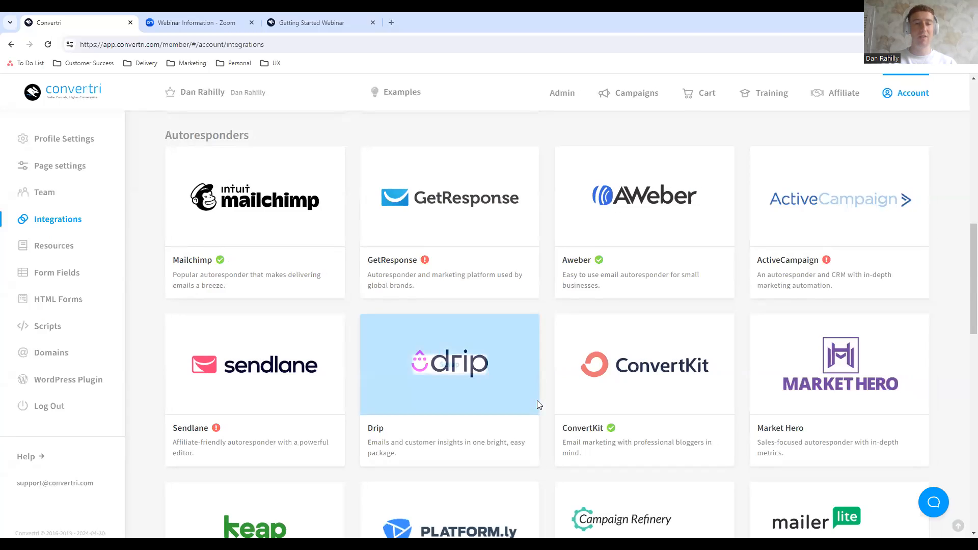
left_click(270, 367)
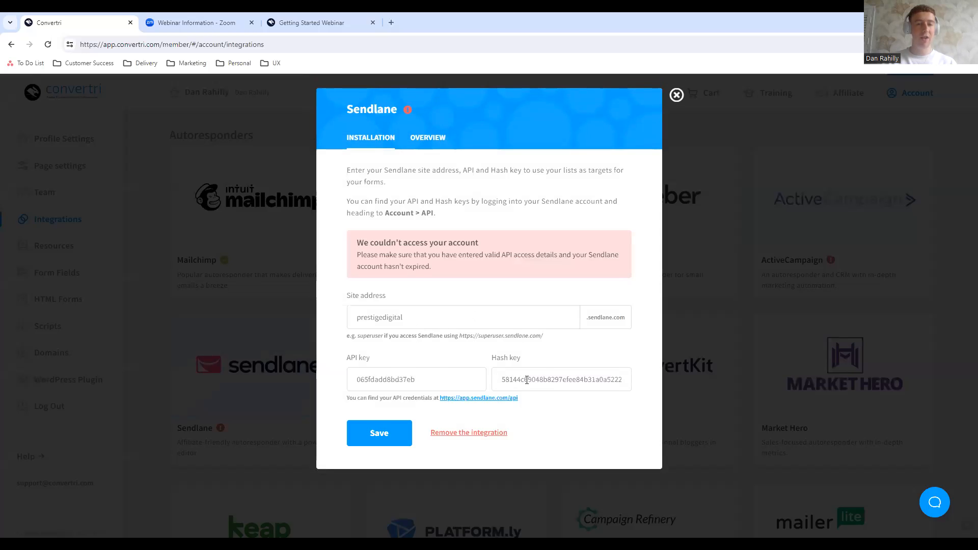
left_click(676, 96)
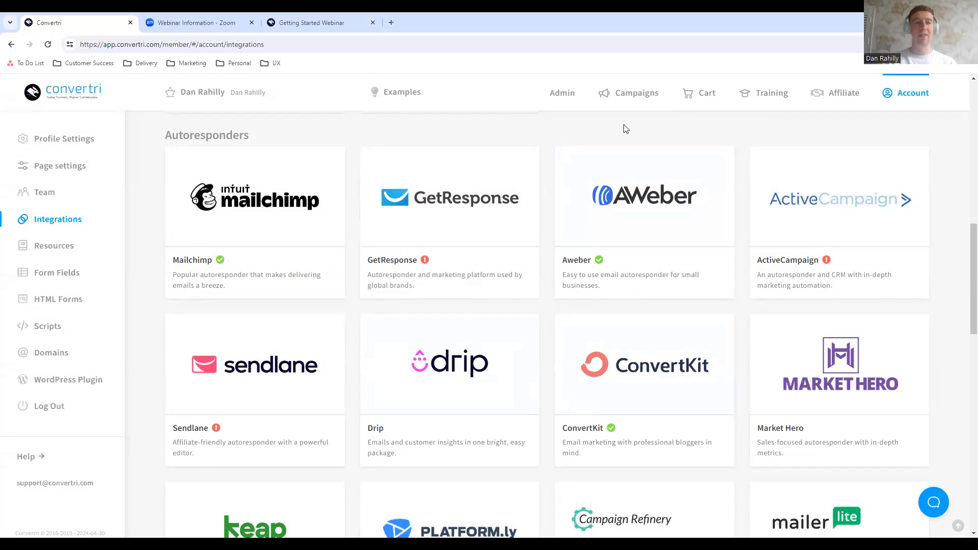
scroll(625, 129, "down", 1)
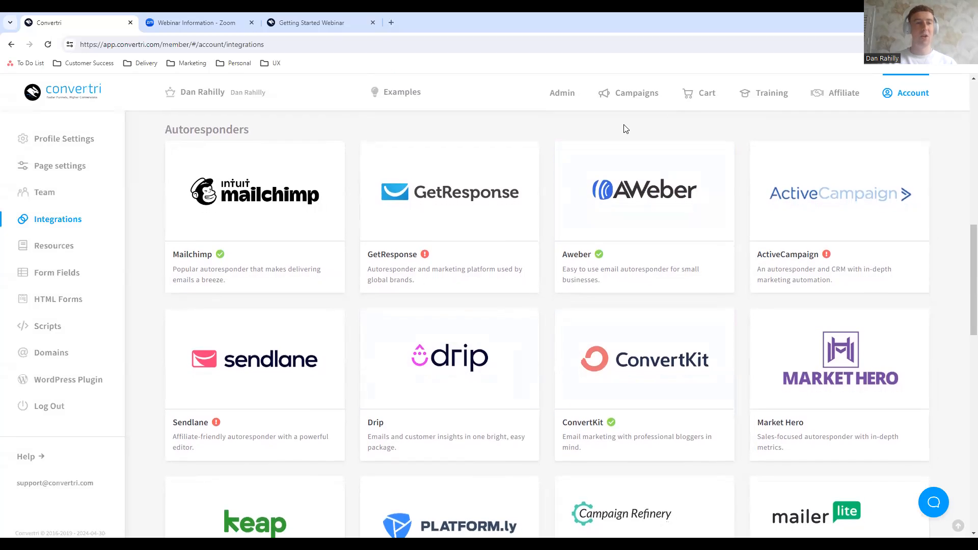
Open the Opt-in Page of the Getting Started Webinar funnel for editing.
left_click(644, 97)
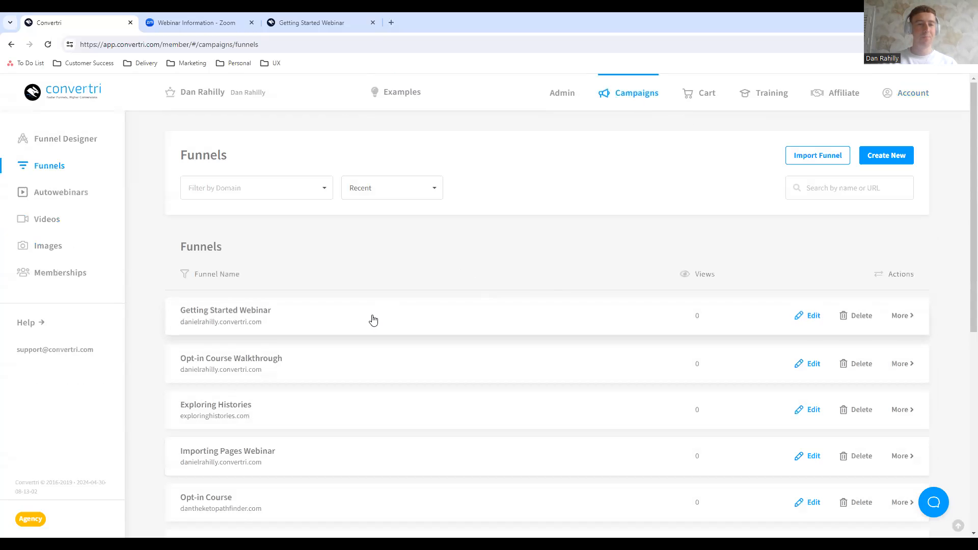
left_click(369, 321)
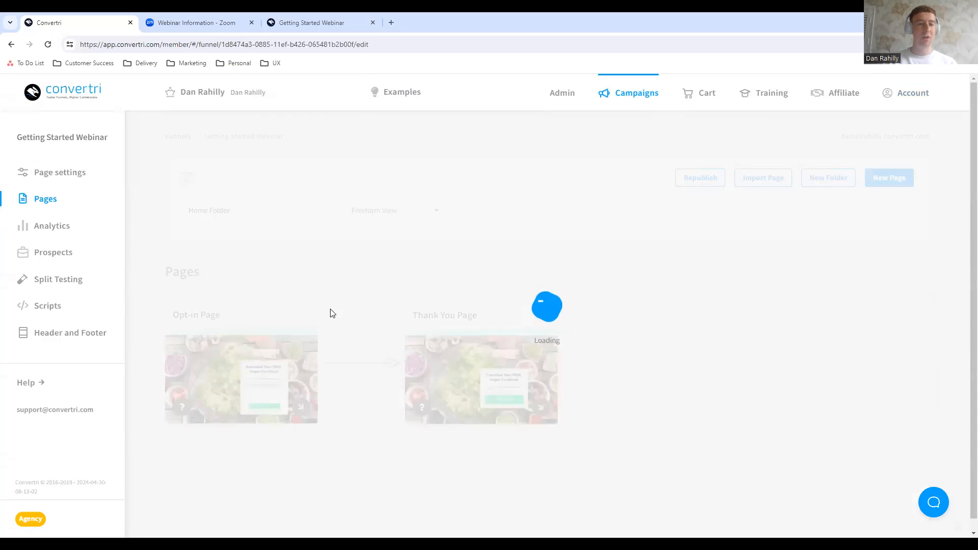
mouse_move(253, 382)
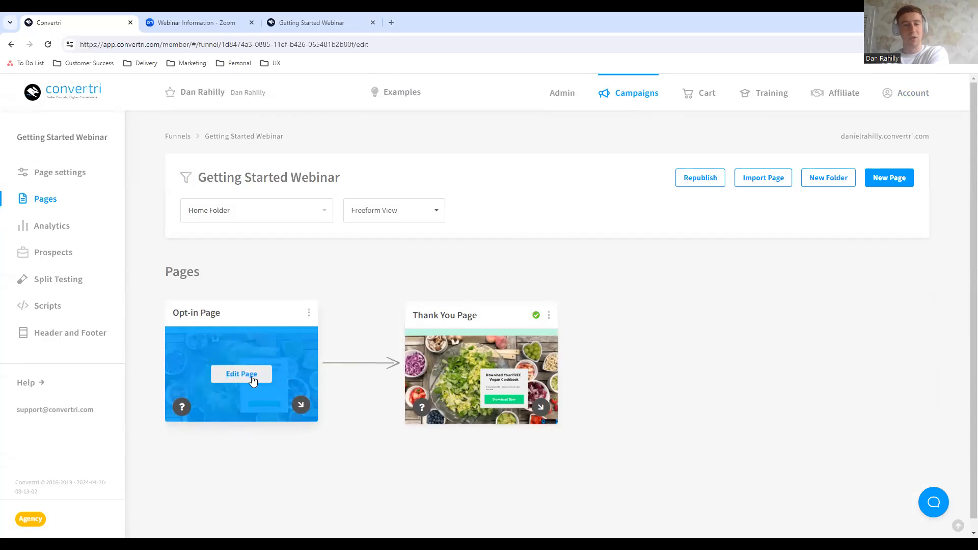
left_click(253, 381)
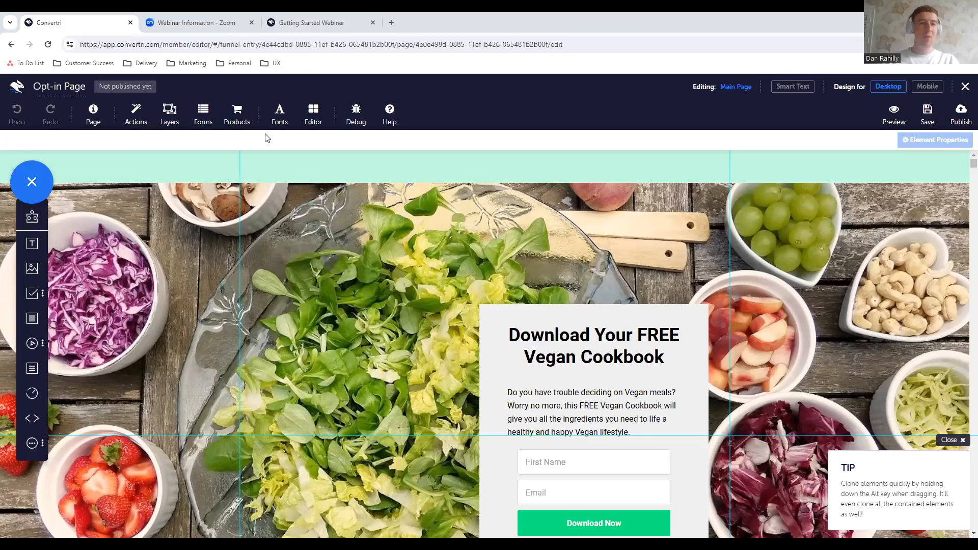
Configure the opt-in form to add prospects to the account owner's list in the AWeber autoresponder.
left_click(213, 114)
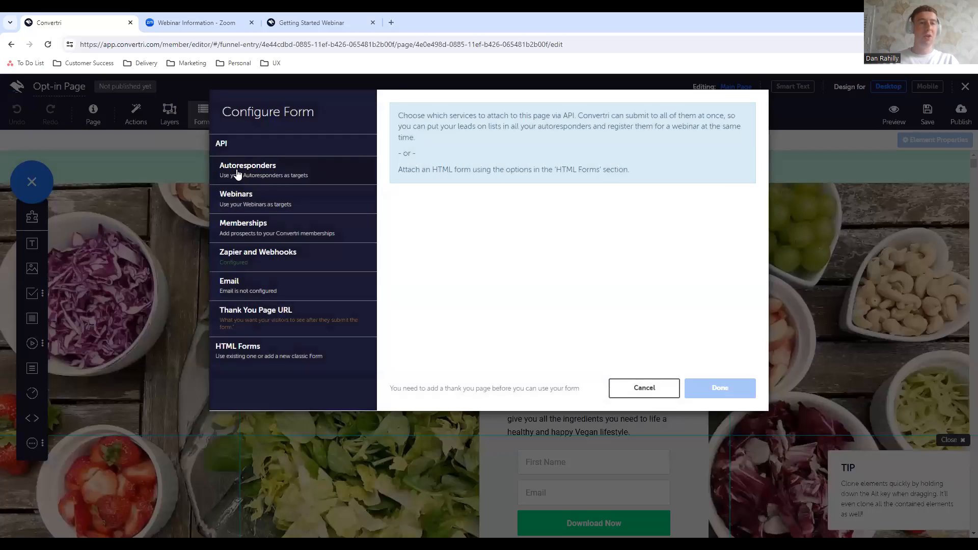
left_click(279, 170)
left_click(290, 225)
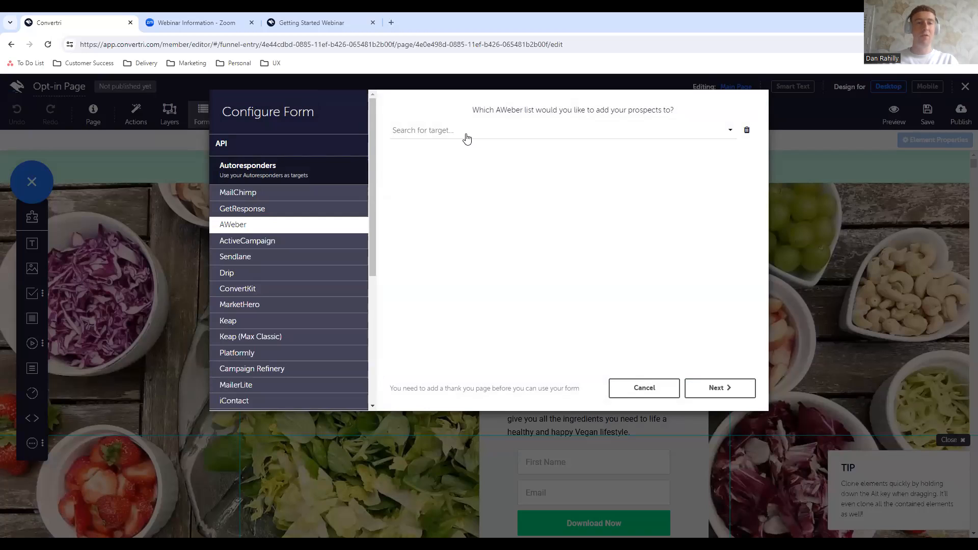
left_click(467, 132)
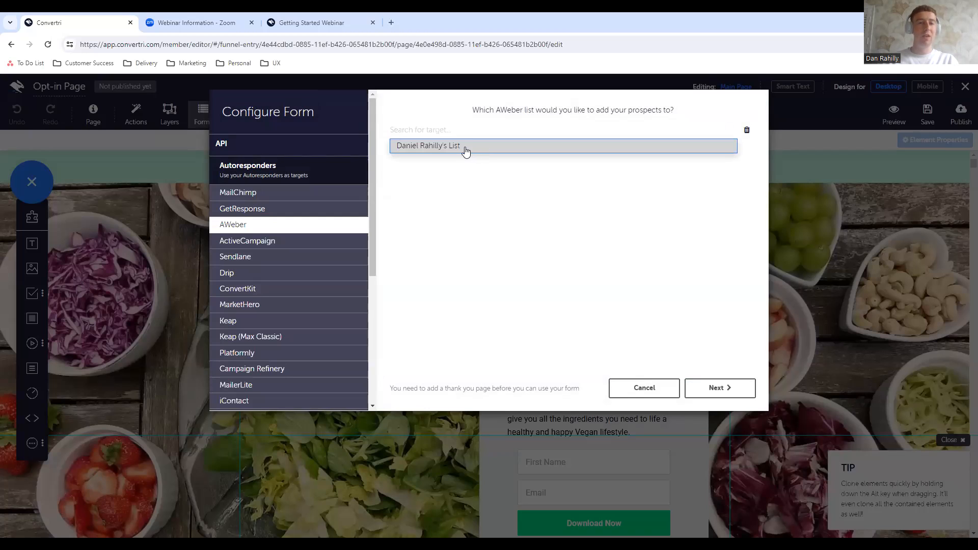
left_click(460, 151)
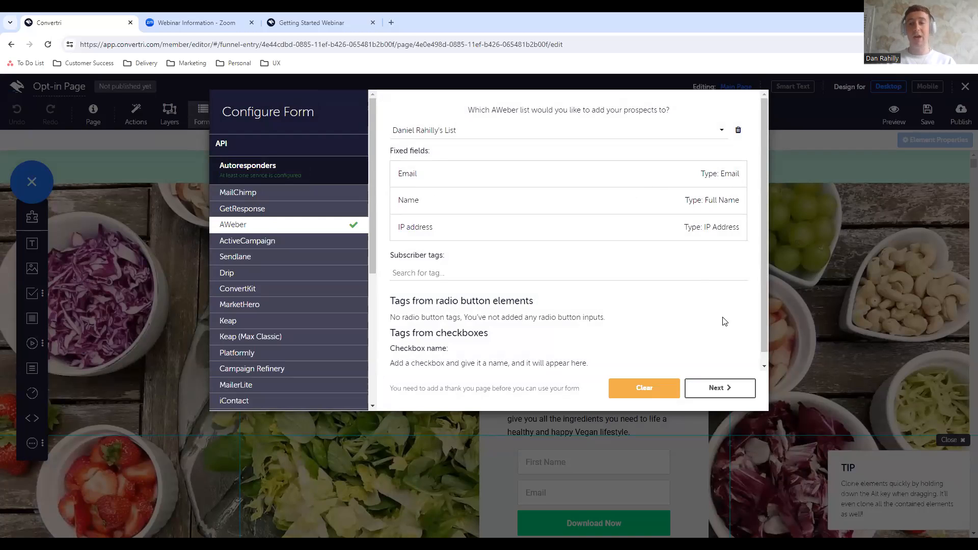
left_click(709, 390)
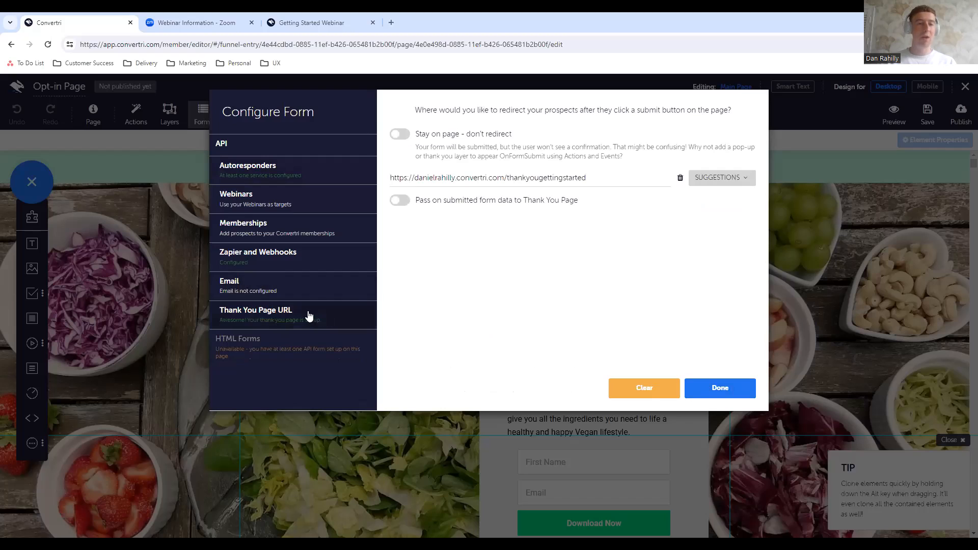
Check the form's Thank You Page URL against the suggested page, and finish the form configuration.
left_click_drag(608, 186, 390, 178)
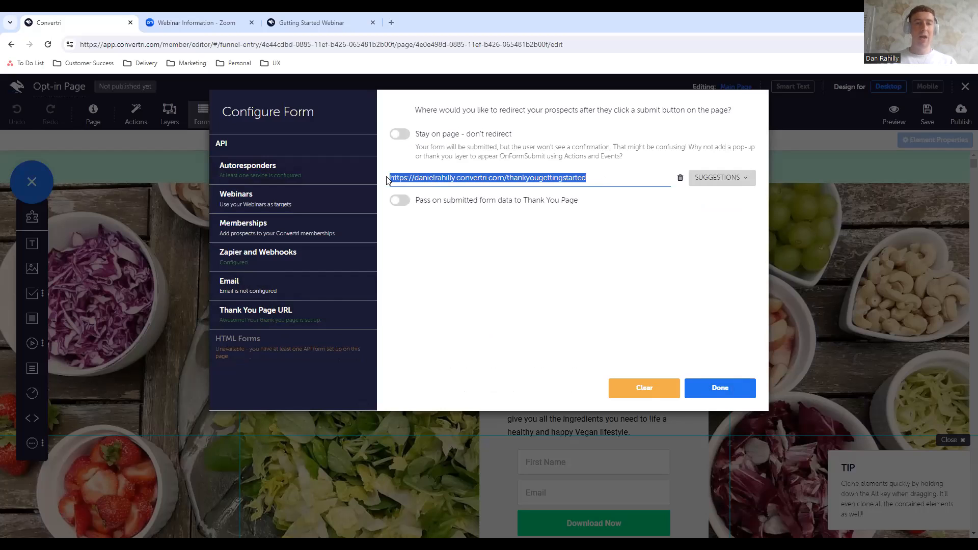
left_click(514, 341)
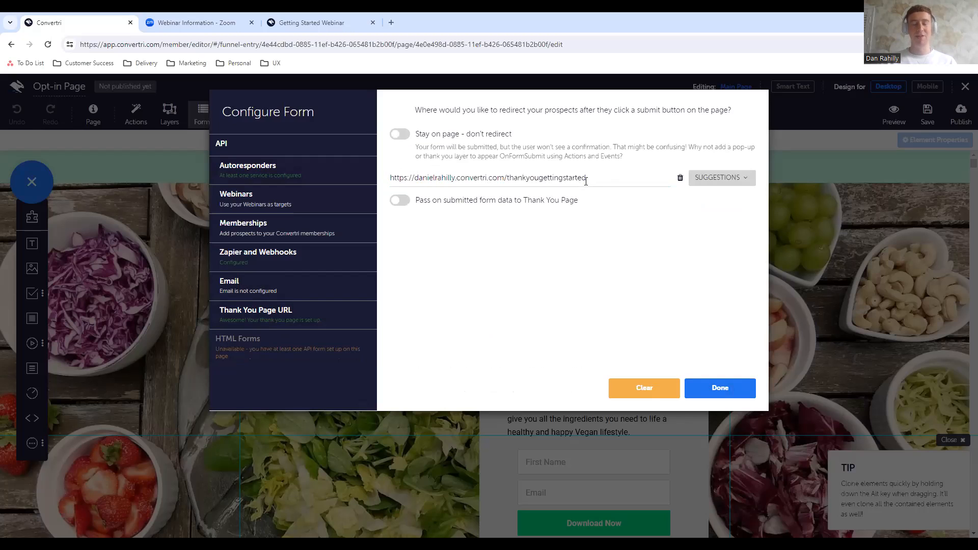
left_click(736, 182)
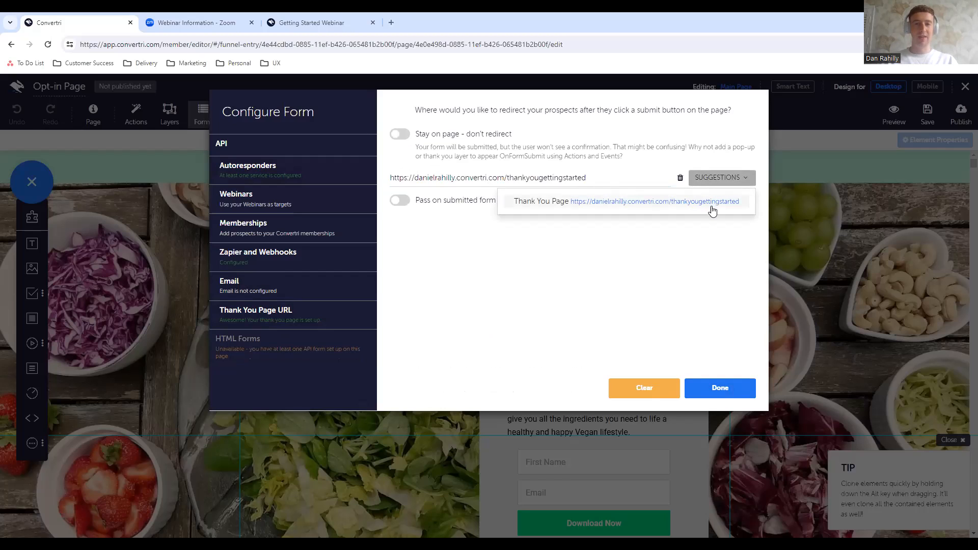
left_click(717, 185)
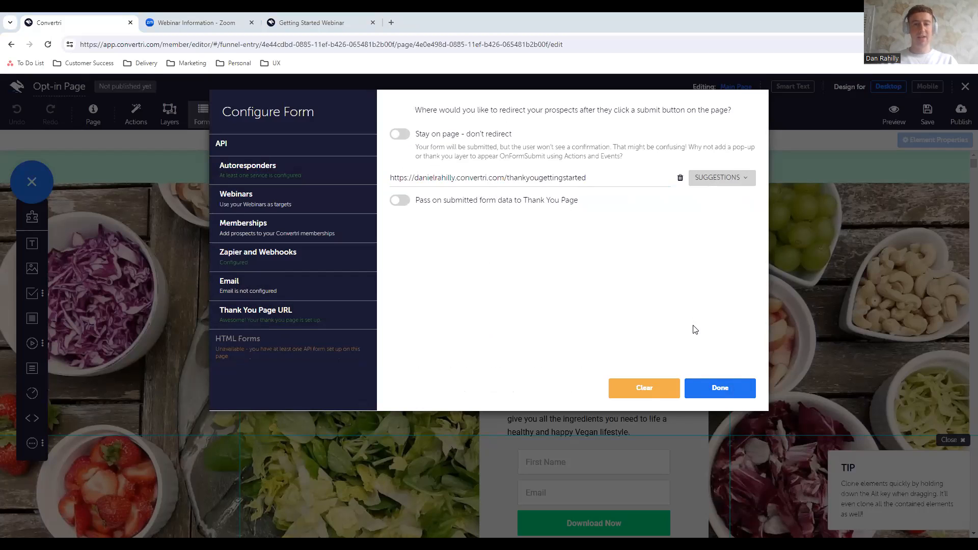
left_click(712, 389)
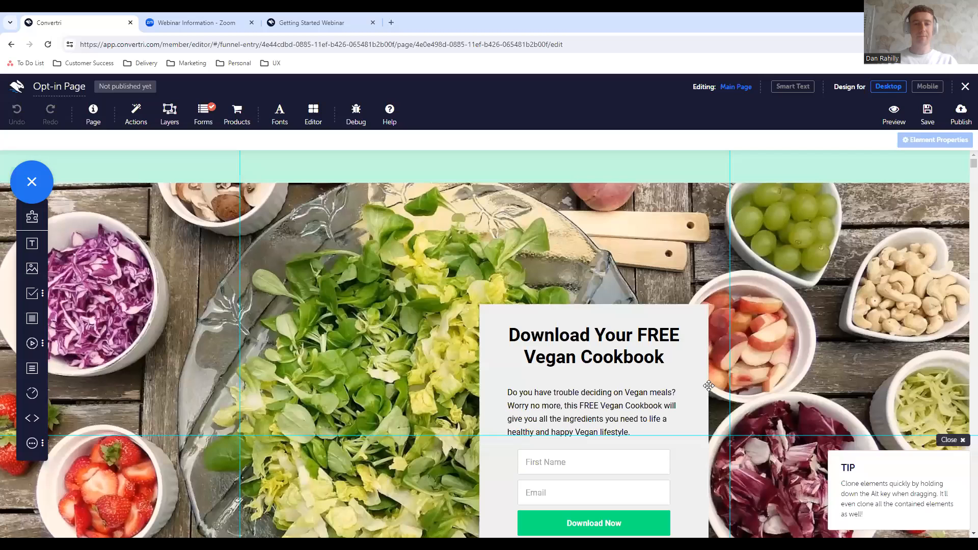
Publish the Opt-in Page under the URL path opt-inpagegettingstarted.
scroll(614, 382, "down", 2)
scroll(607, 377, "up", 3)
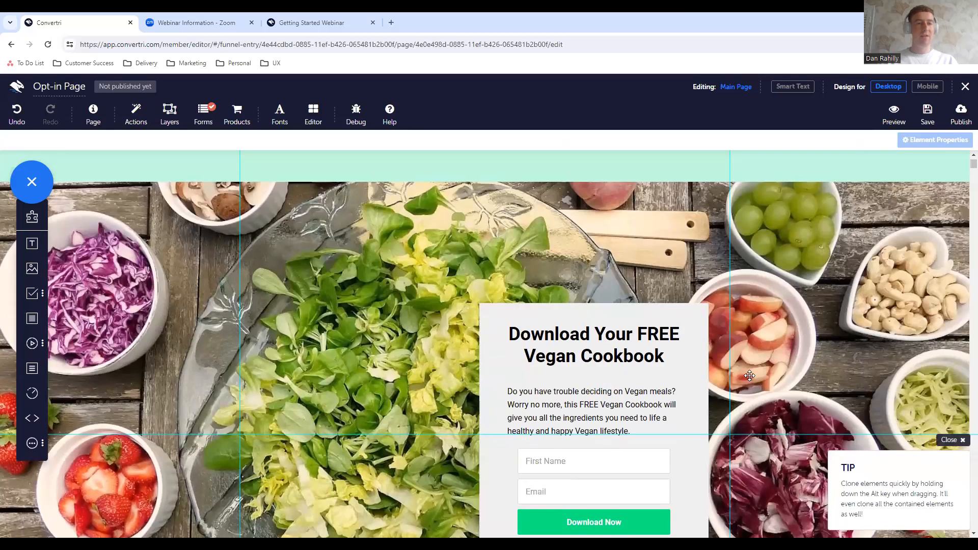
left_click(961, 117)
type("opt-inpagegettingstarted")
left_click(589, 204)
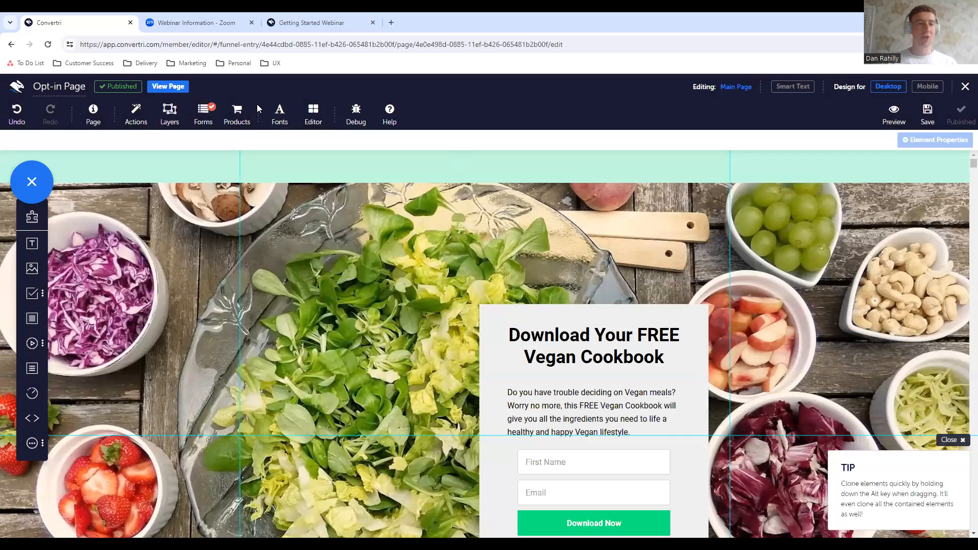
View the published opt-in page and submit its form with a first name and an e-mail address.
left_click(184, 92)
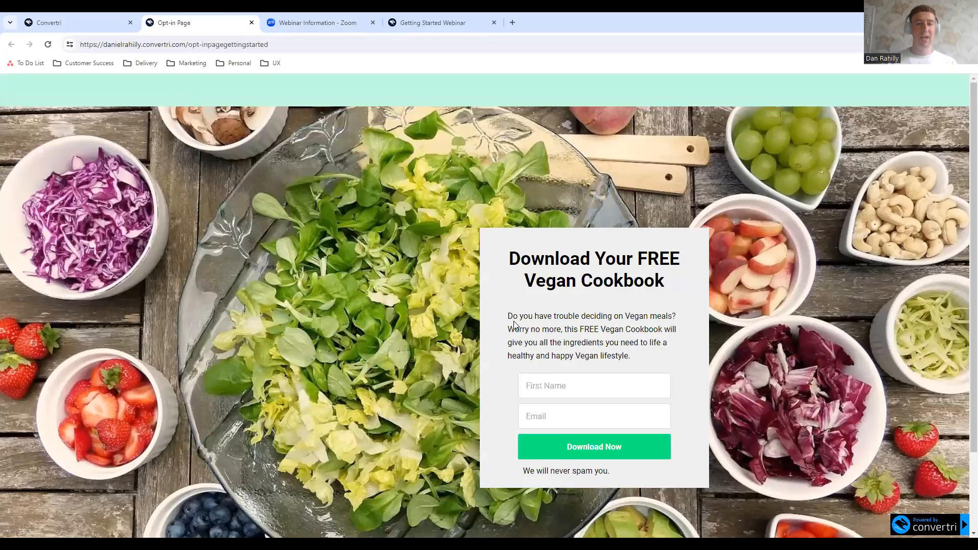
left_click(612, 386)
left_click(573, 414)
left_click(568, 417)
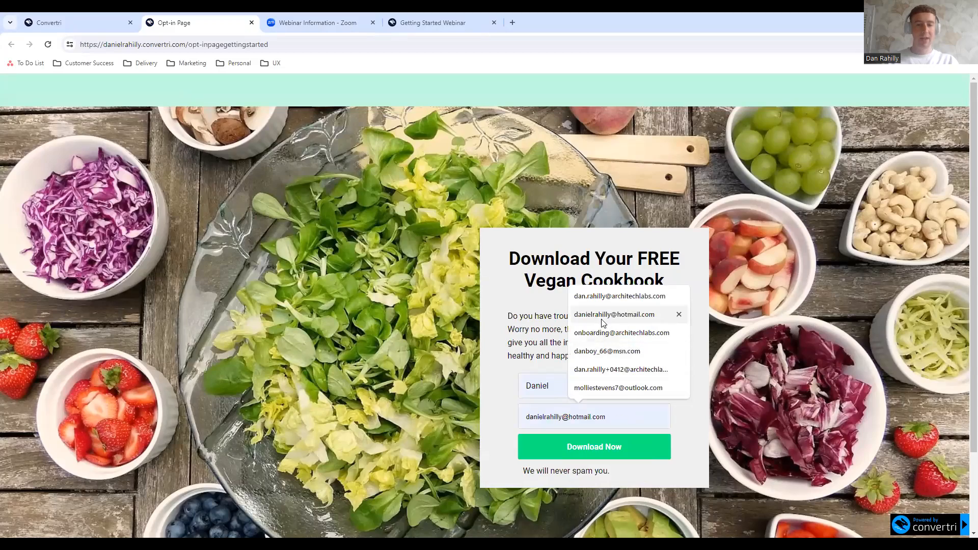
left_click(606, 295)
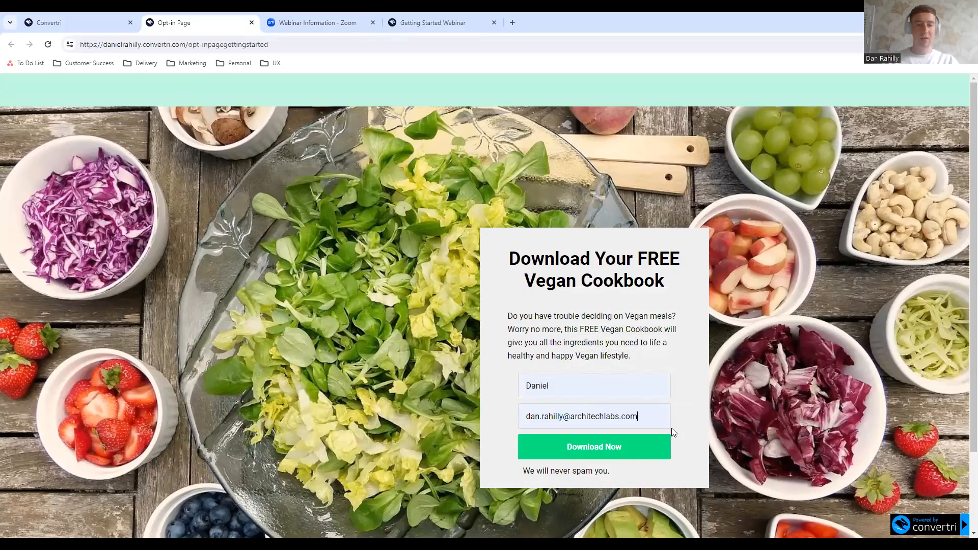
left_click(610, 453)
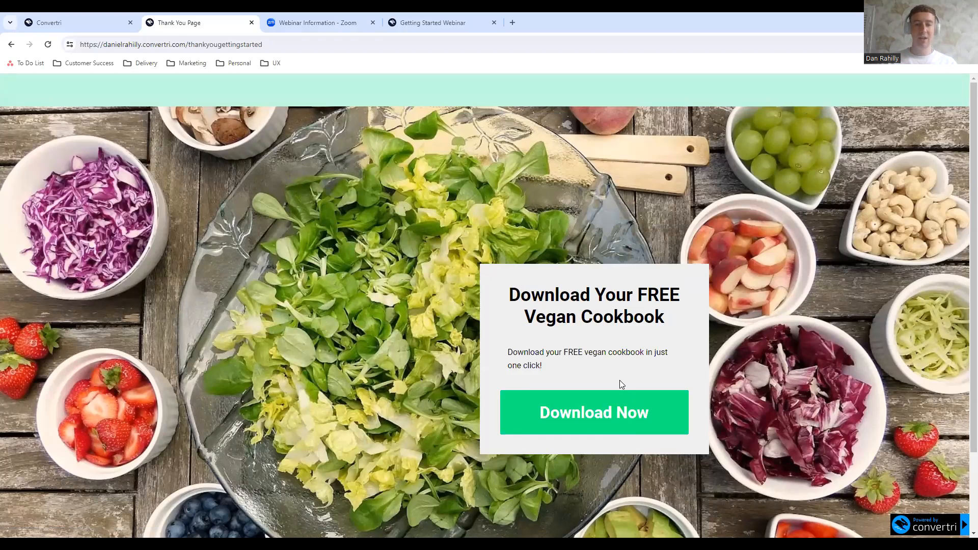
Open the download from the live thank-you page, look through the PDF, and close it to return to the editor.
left_click(598, 414)
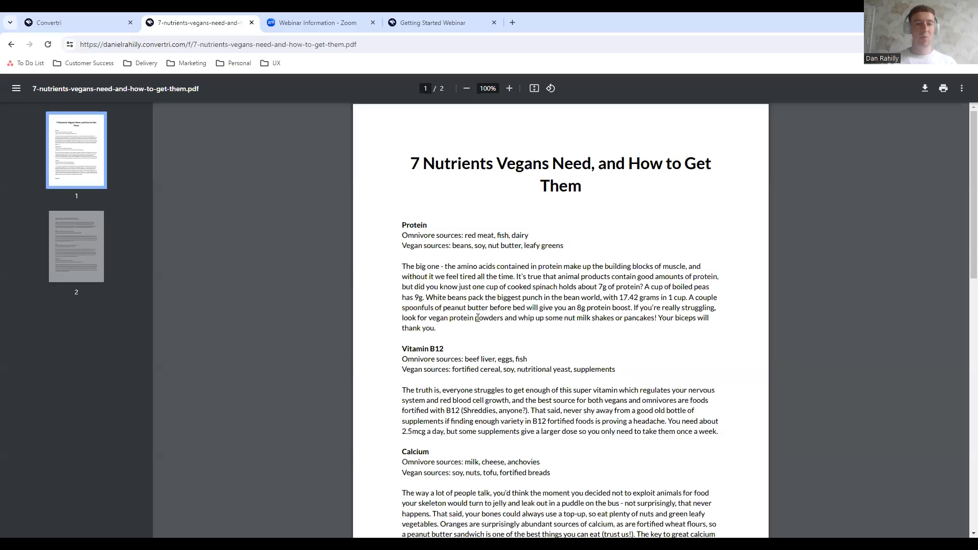
scroll(478, 318, "down", 6)
scroll(478, 318, "down", 6)
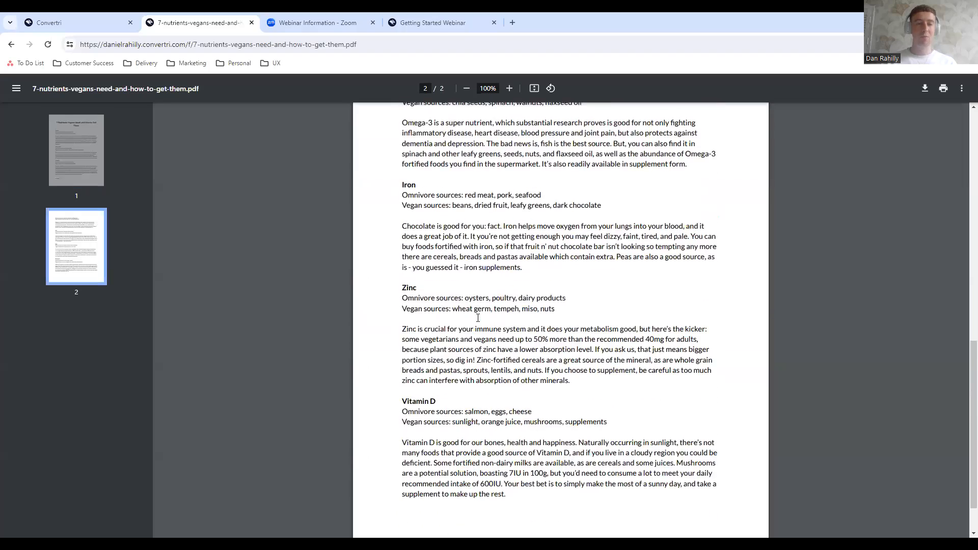
scroll(478, 317, "up", 12)
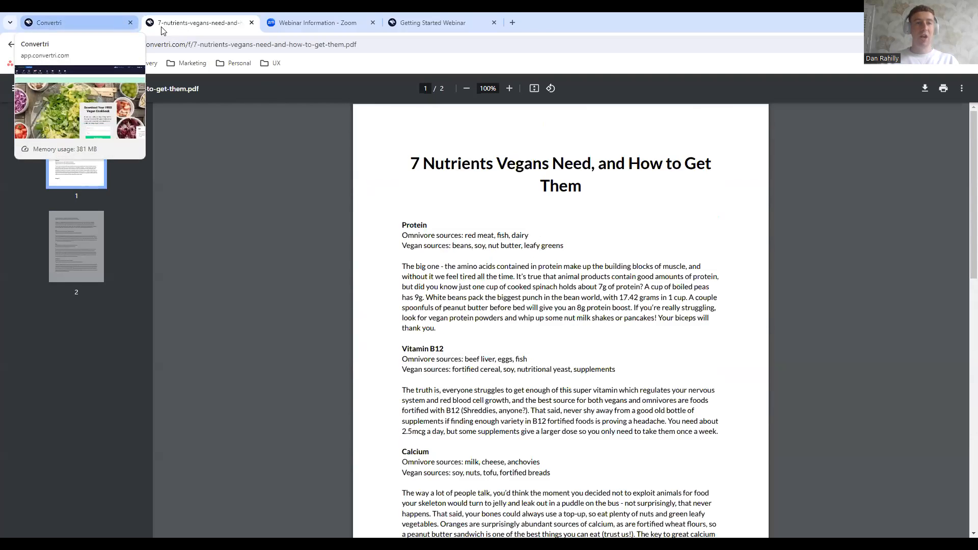
left_click(251, 22)
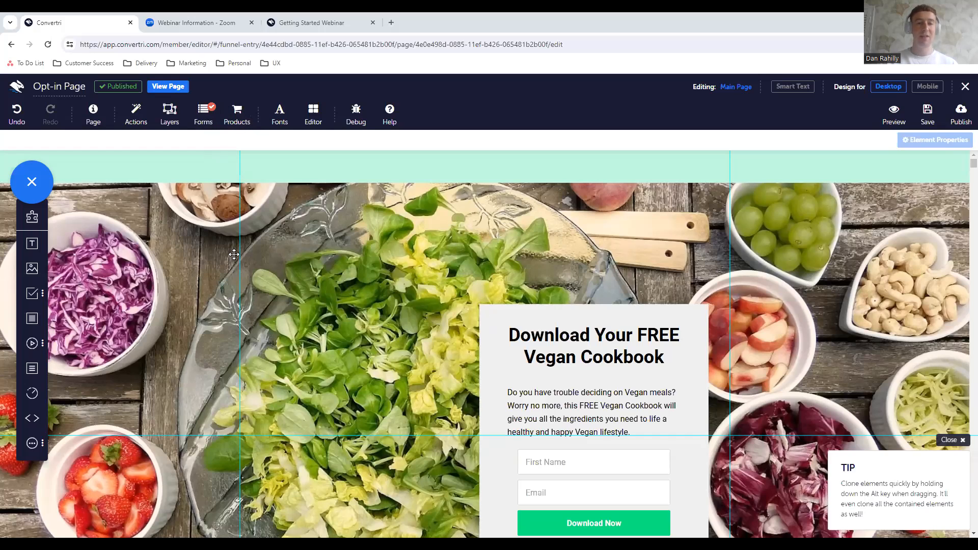
Turn on email notifications for the form, look through the available recipient addresses, and finish the form configuration.
left_click(207, 125)
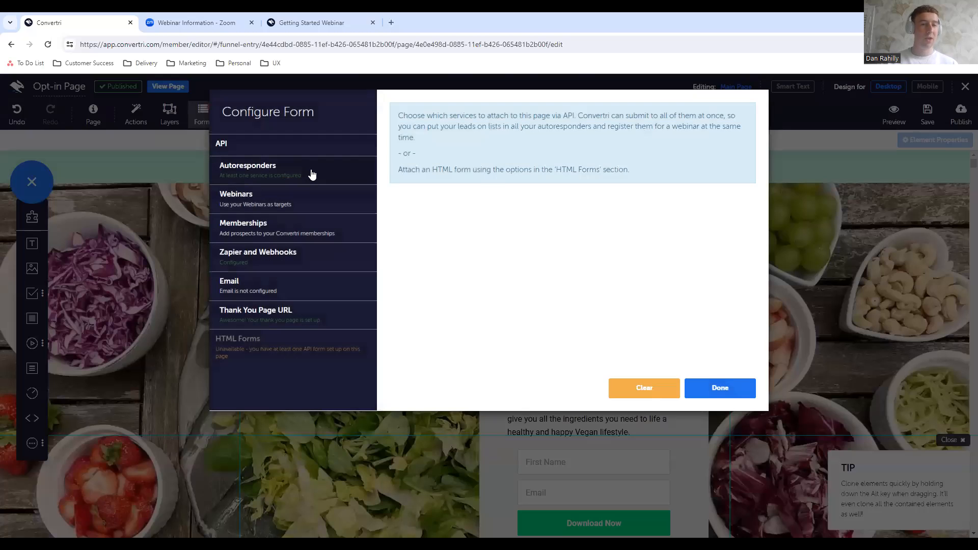
left_click(300, 284)
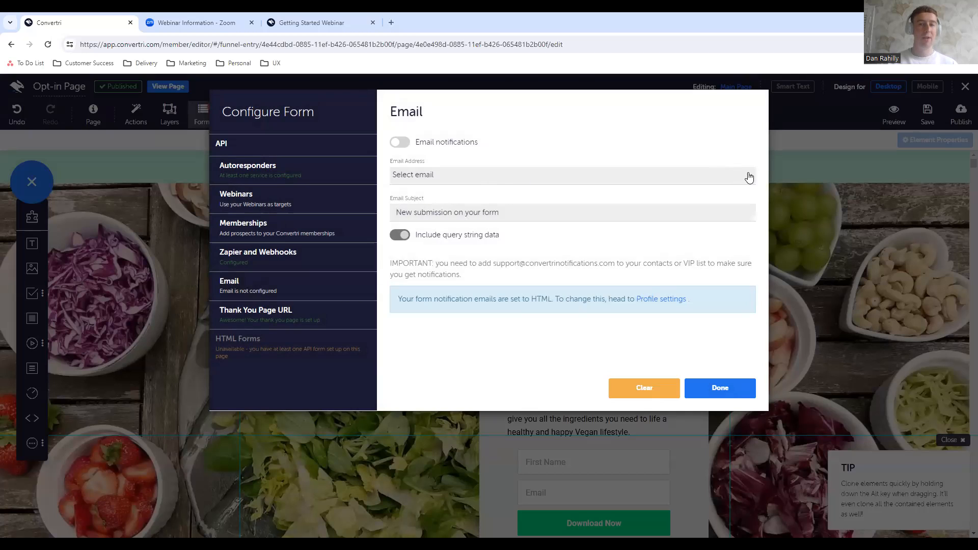
left_click(482, 181)
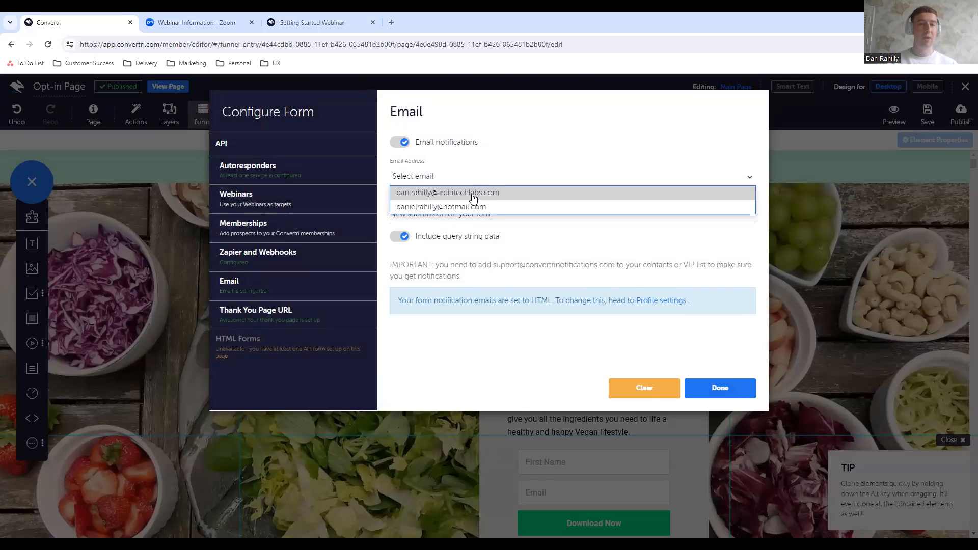
left_click(474, 176)
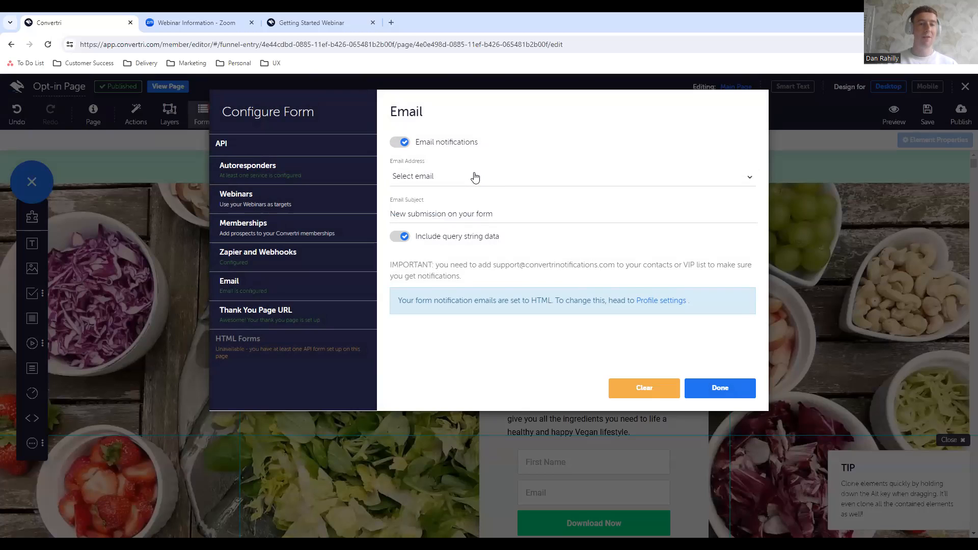
left_click(500, 181)
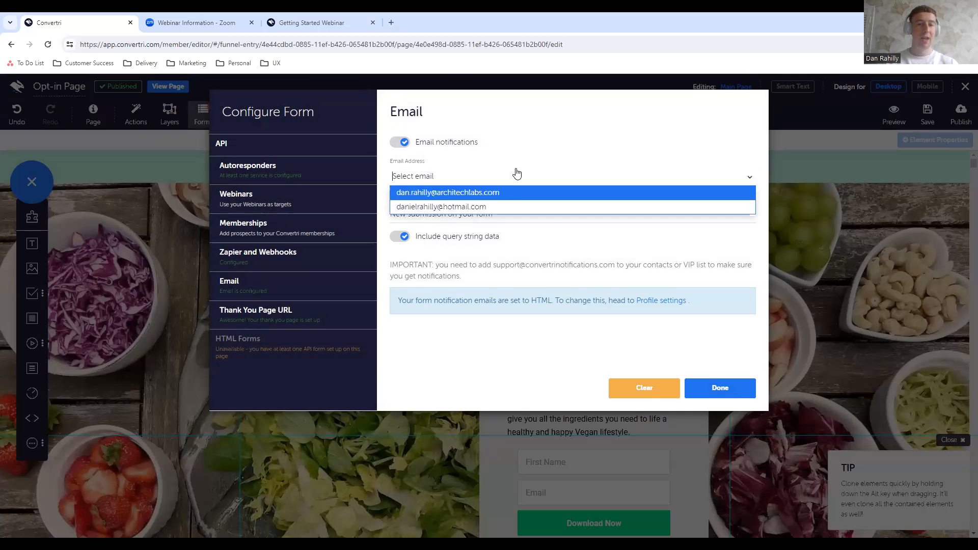
left_click(705, 400)
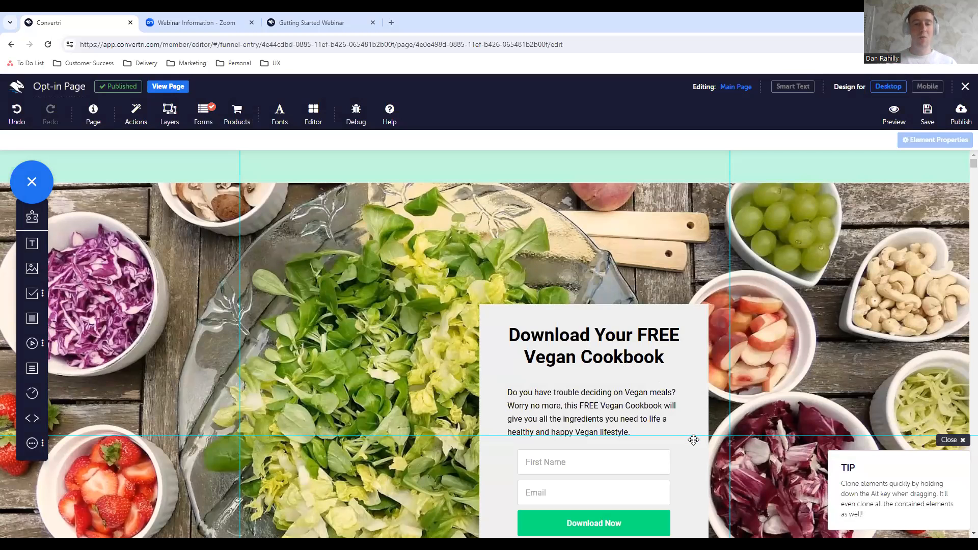
Delete the description text, the First Name and Email fields, and the no-spam note from the opt-in box.
scroll(694, 440, "down", 1)
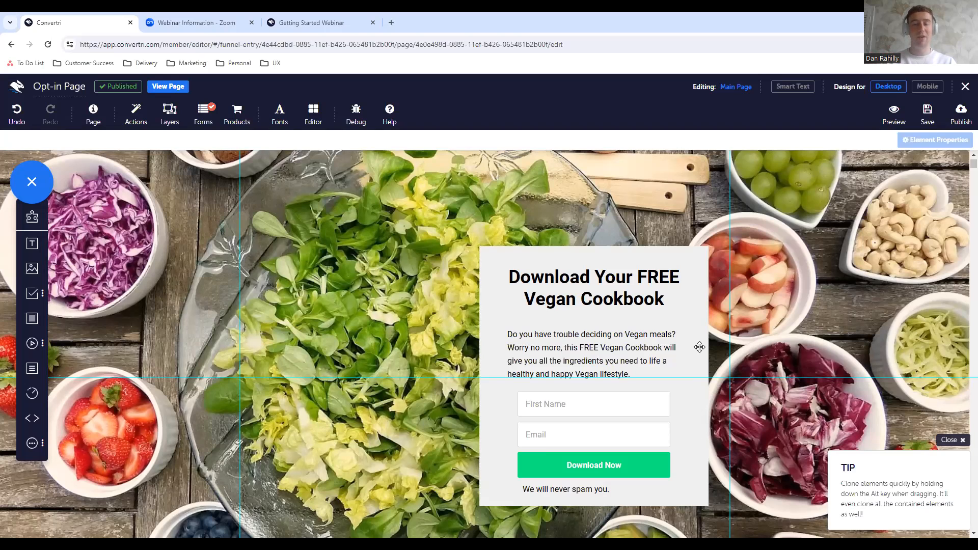
scroll(696, 376, "up", 1)
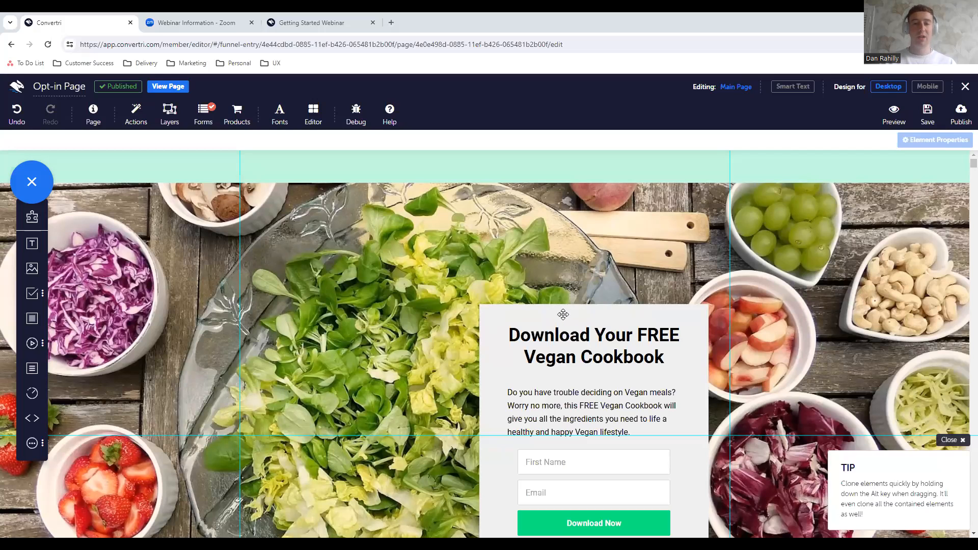
scroll(563, 314, "down", 2)
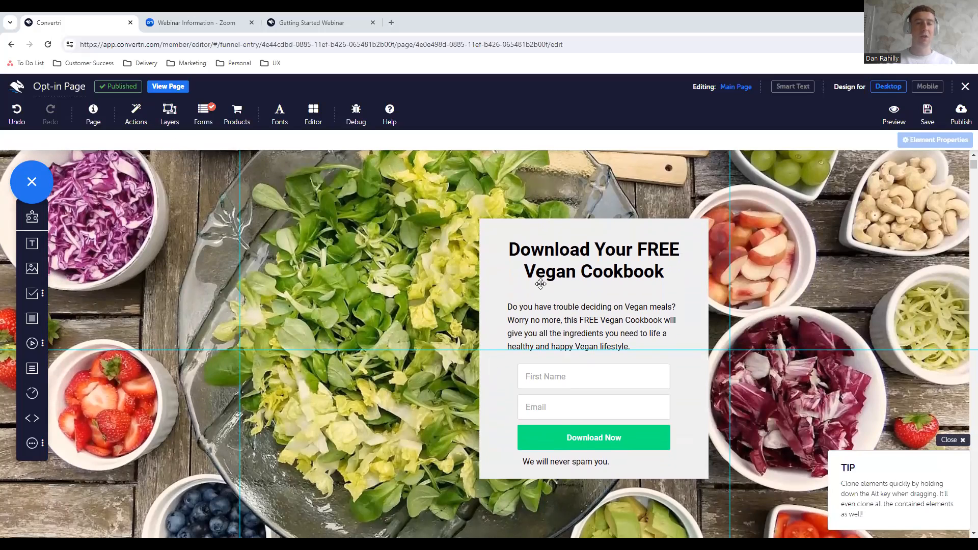
left_click(492, 225)
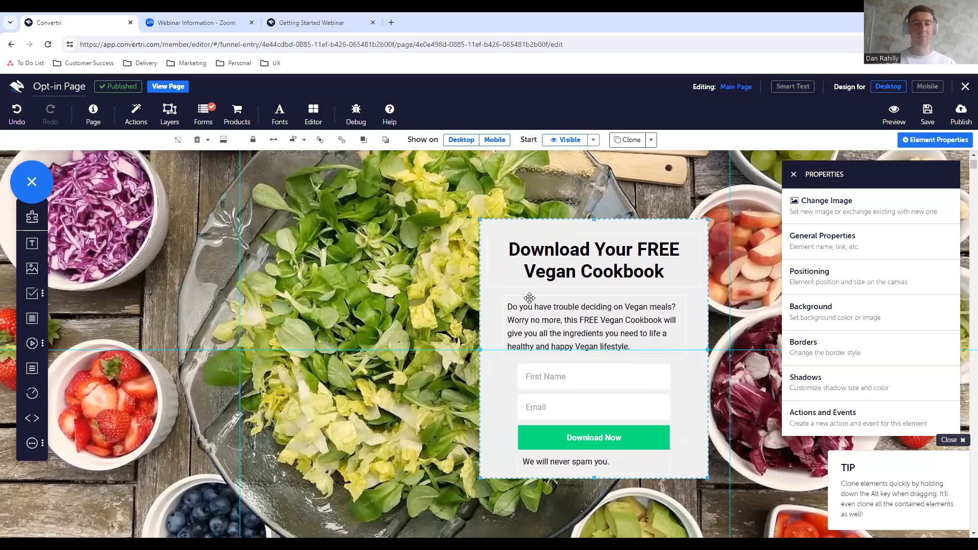
left_click(526, 298)
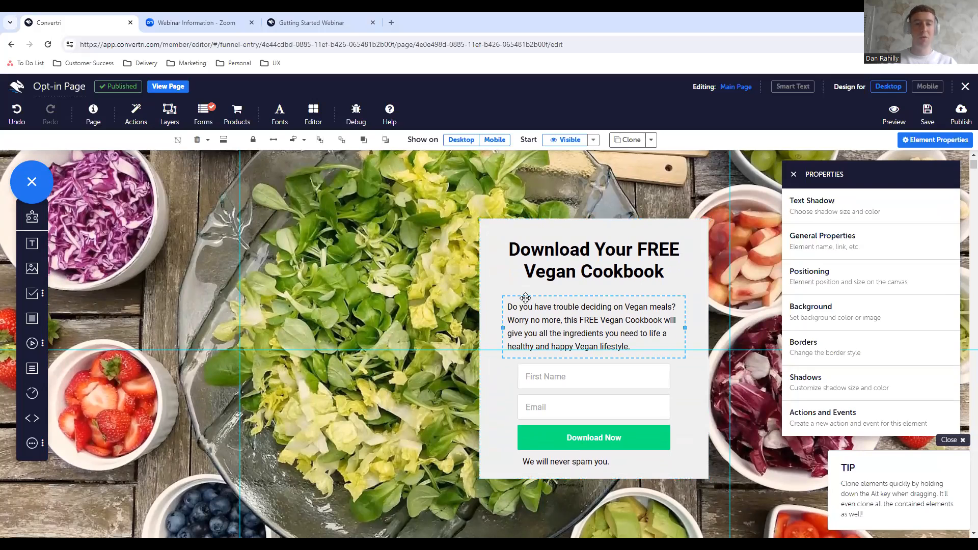
key("Delete")
left_click(584, 380)
key("Delete")
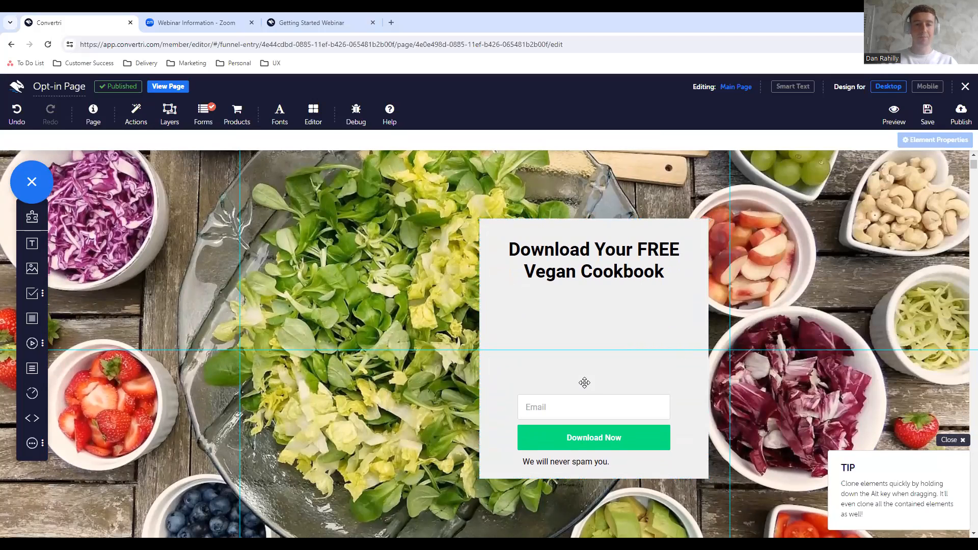
left_click(585, 405)
key("Delete")
left_click(595, 459)
key("Delete")
Center the opt-in box on the page, move the Download Now button beneath the heading, and shorten the box to fit.
left_click_drag(580, 304, 473, 307)
left_click_drag(499, 441, 495, 316)
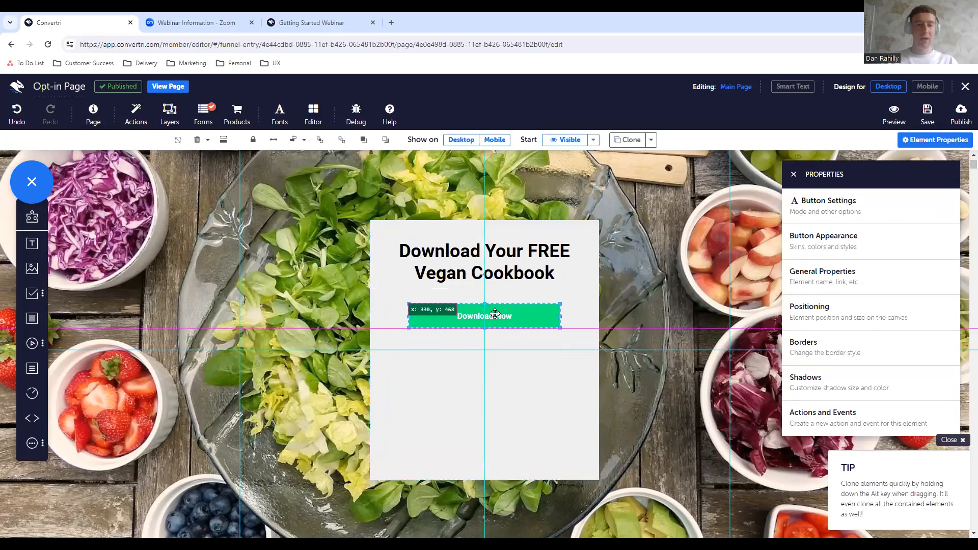
left_click(492, 428)
left_click_drag(488, 477, 521, 378)
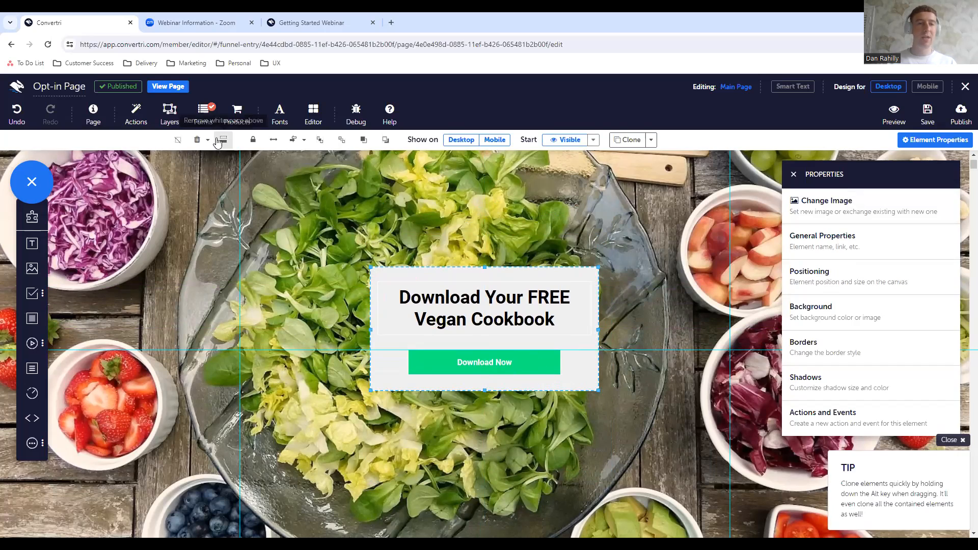
Add the ready-made 2-Step Opt-In 1 layer from the Convertri opt-in layers, keeping its name.
left_click(163, 126)
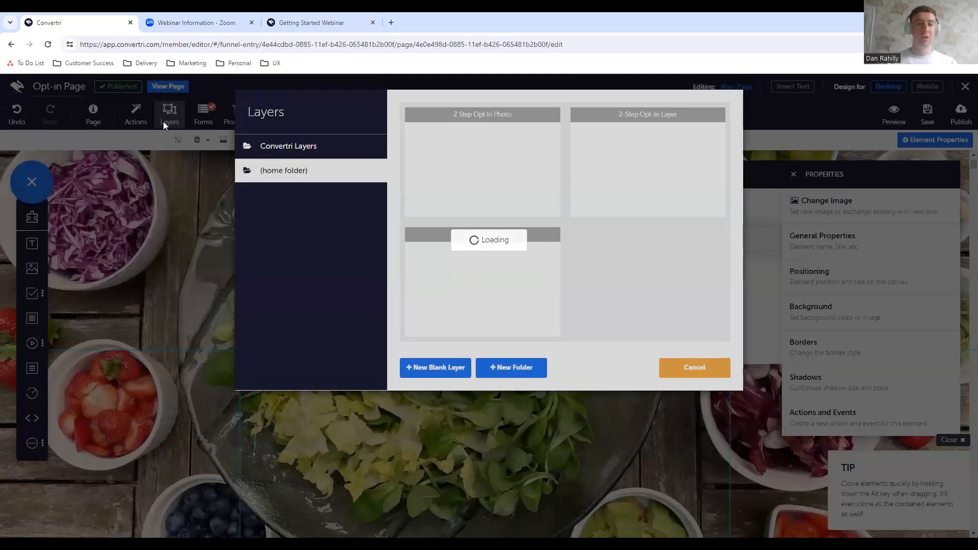
left_click(342, 149)
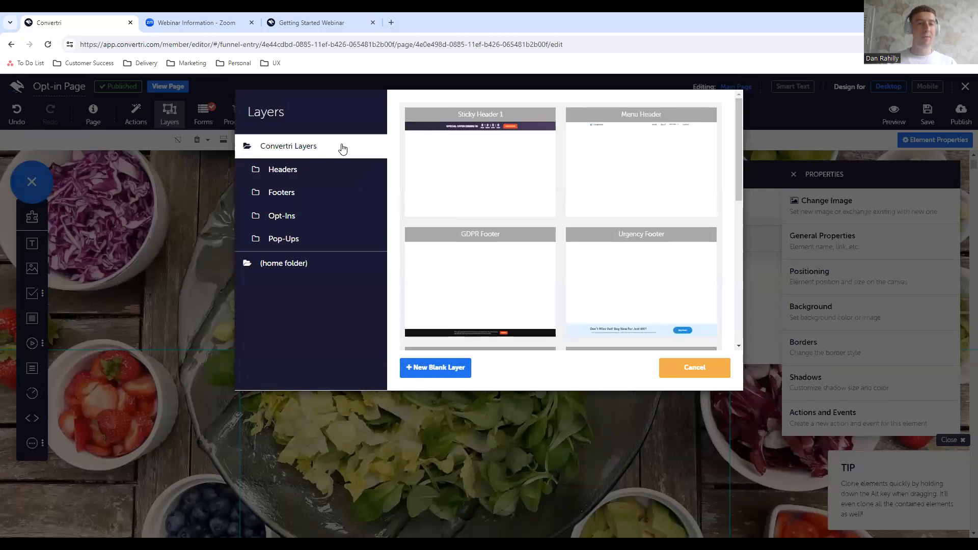
left_click(320, 220)
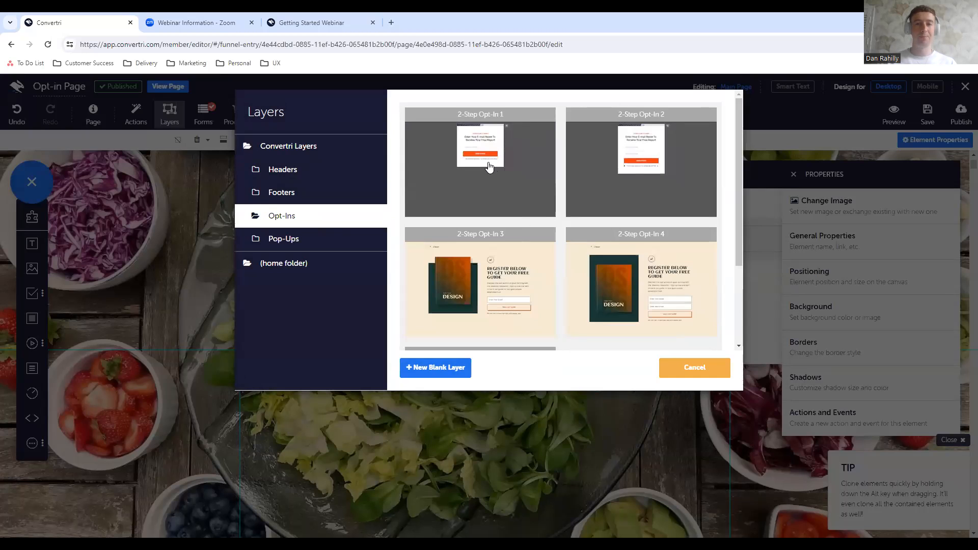
left_click(507, 168)
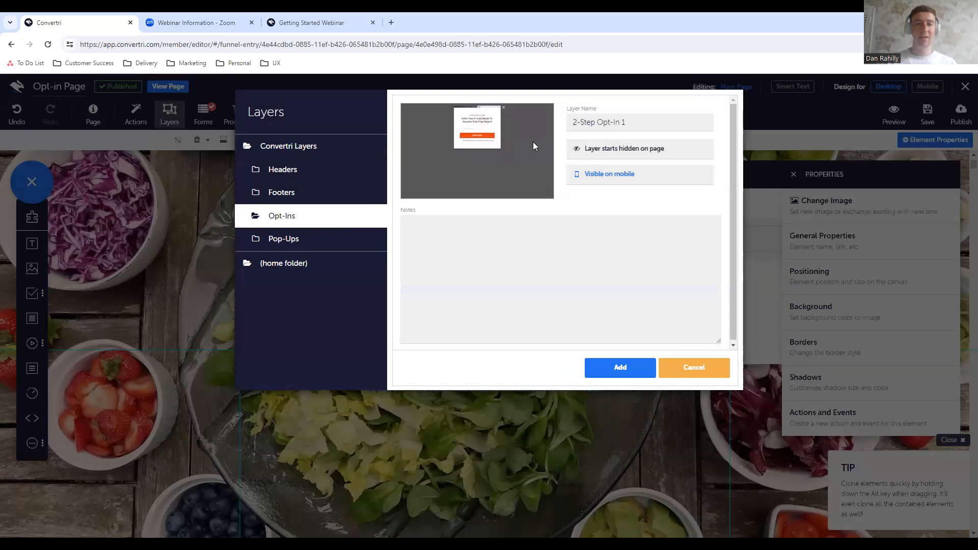
left_click(616, 369)
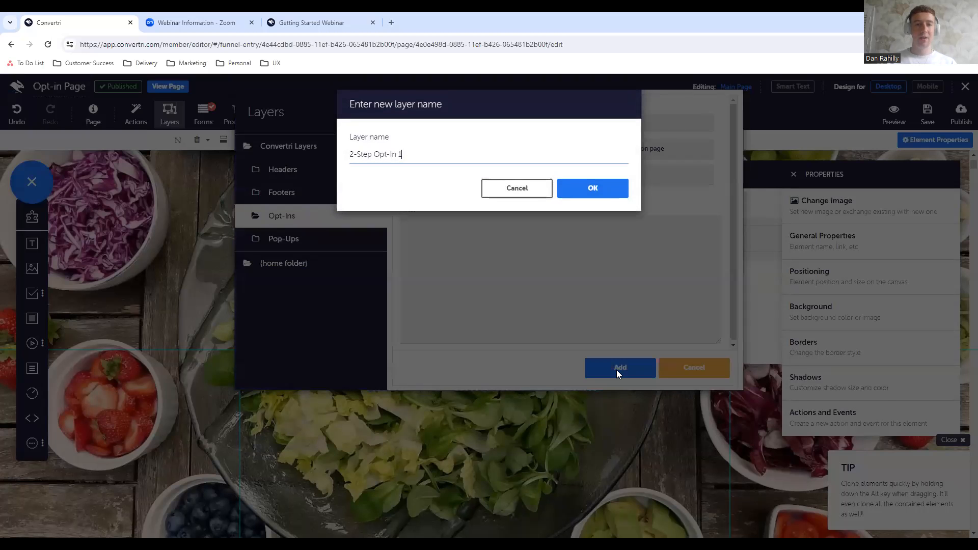
left_click(596, 188)
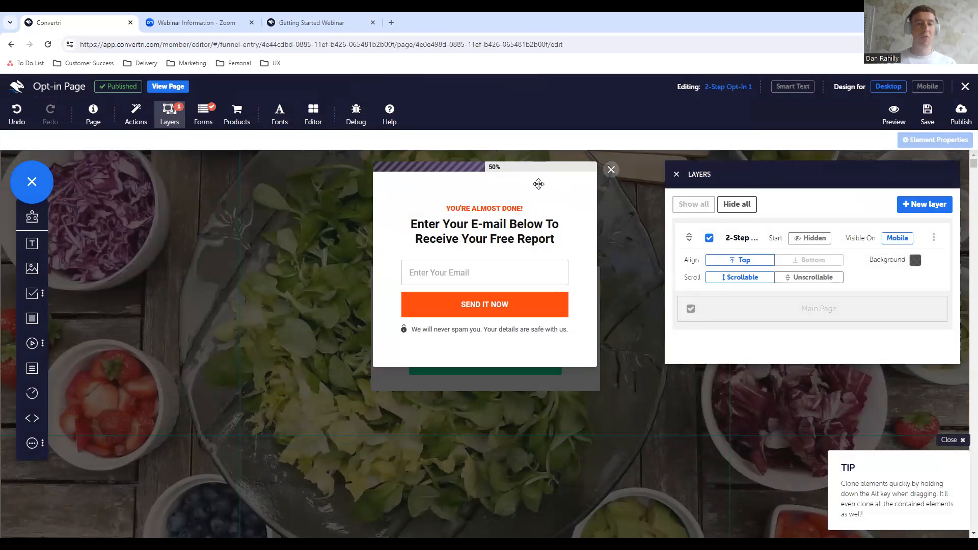
Toggle the 2-Step Opt-In 1 layer off and on to compare it with the main page, leaving it hidden.
mouse_move(745, 174)
left_mouse_down()
mouse_move(706, 250)
mouse_move(743, 185)
left_mouse_up()
left_click(707, 250)
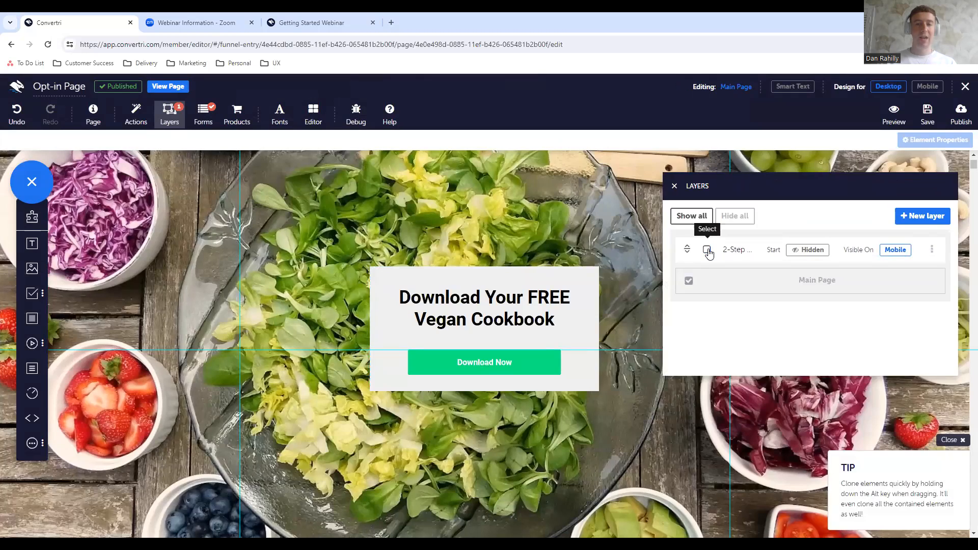
left_click(708, 250)
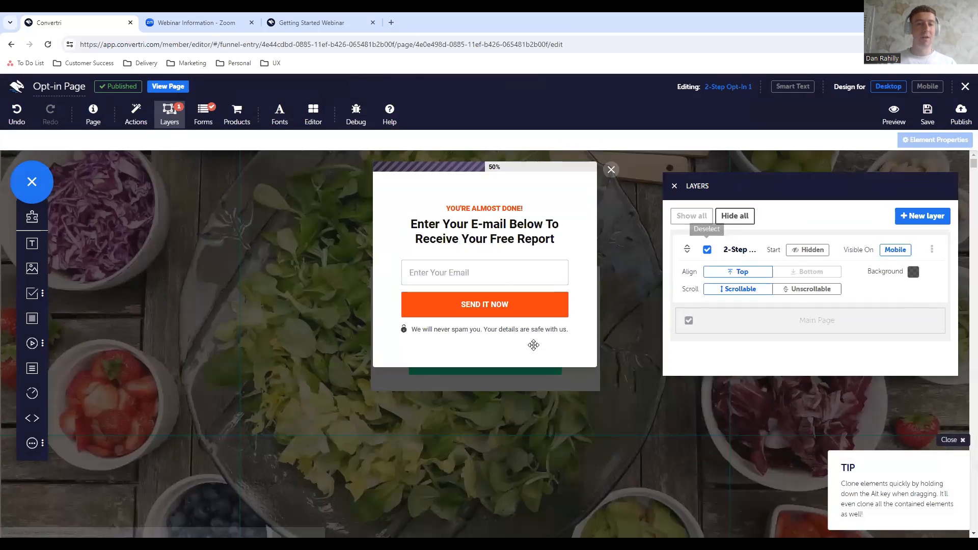
left_click(708, 250)
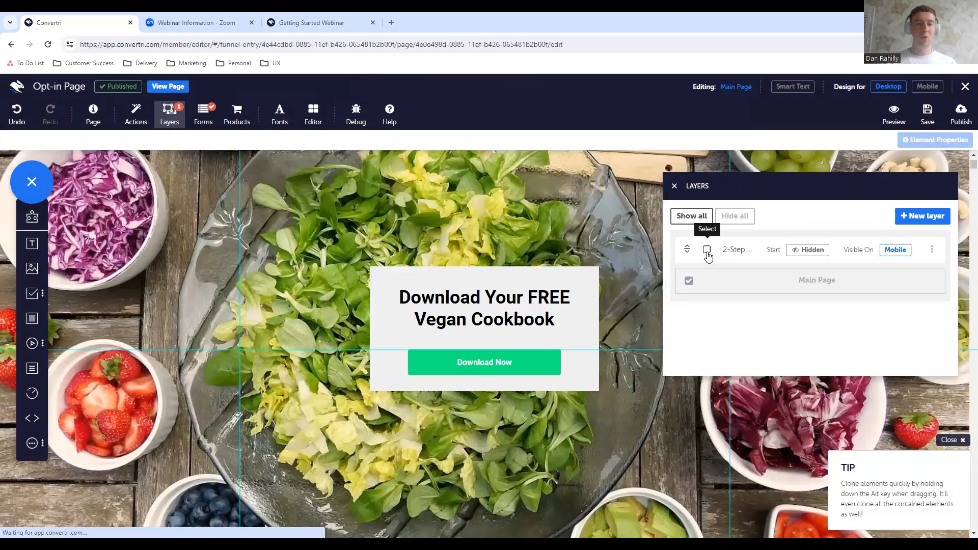
Set the Download Now button's mode to Trigger.
left_click(507, 362)
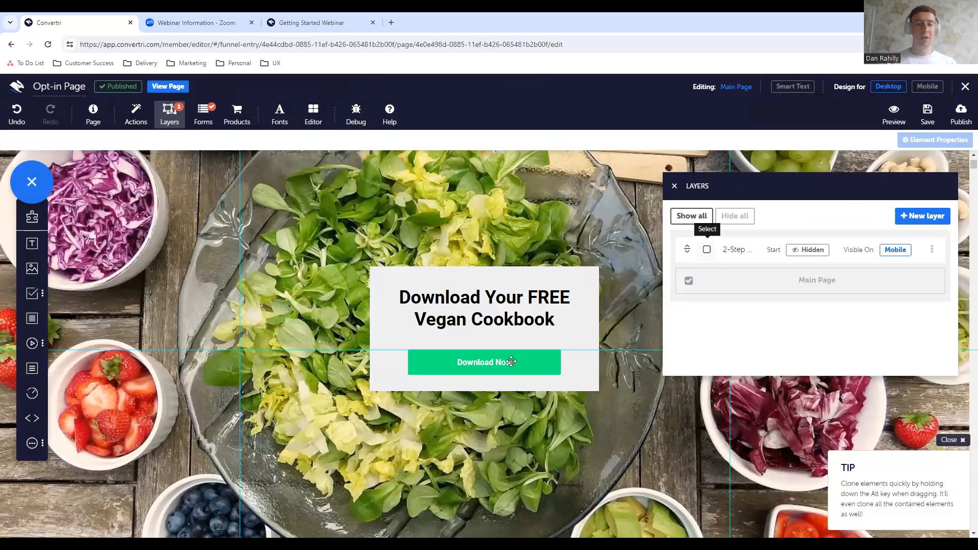
left_click(675, 186)
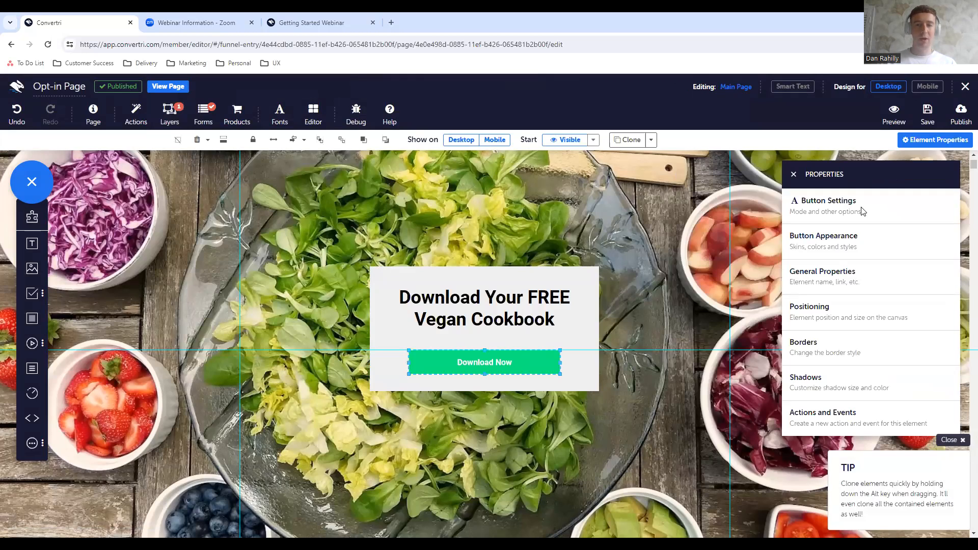
left_click(830, 219)
left_click(835, 216)
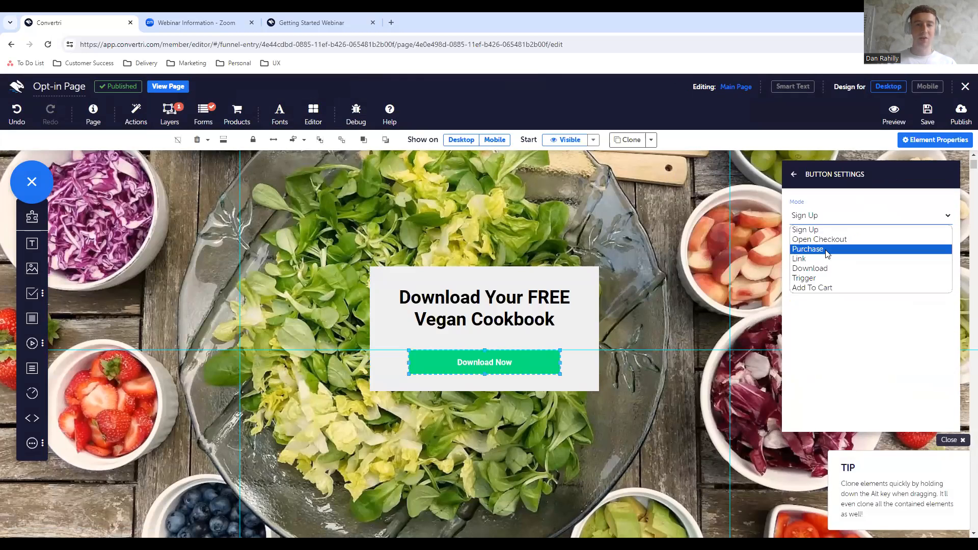
left_click(820, 277)
Add an action to the Download Now button that fades in the 2-Step Opt-In 1 layer with its contained elements on click.
left_click(862, 252)
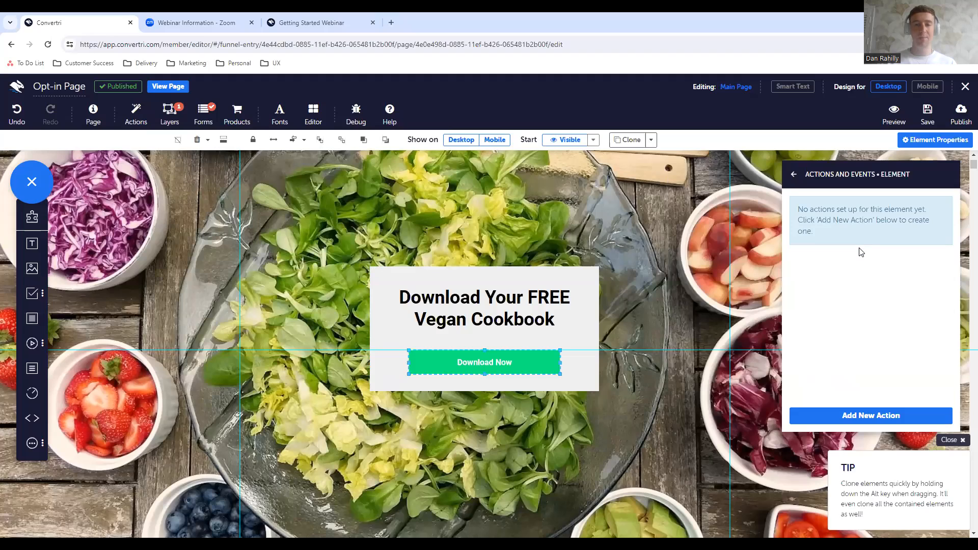
left_click(859, 422)
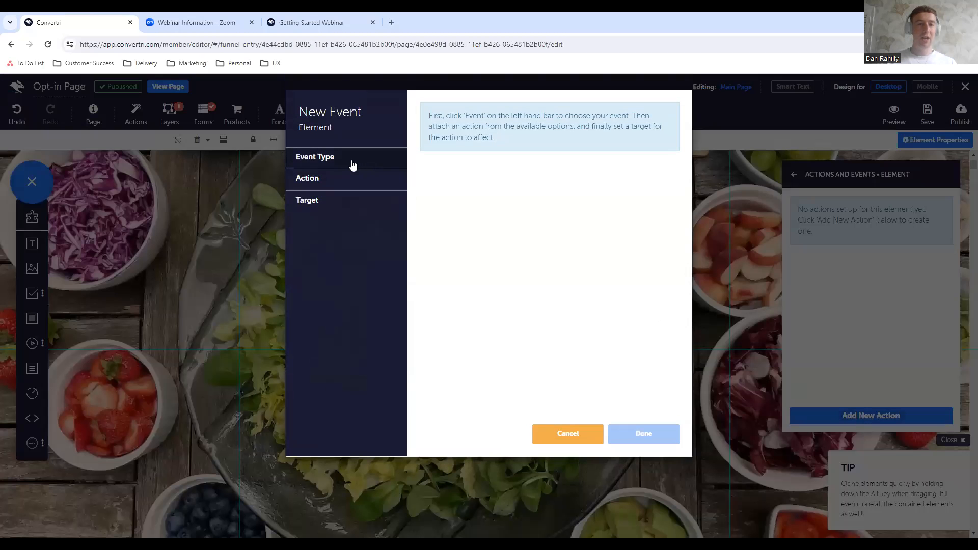
left_click(352, 162)
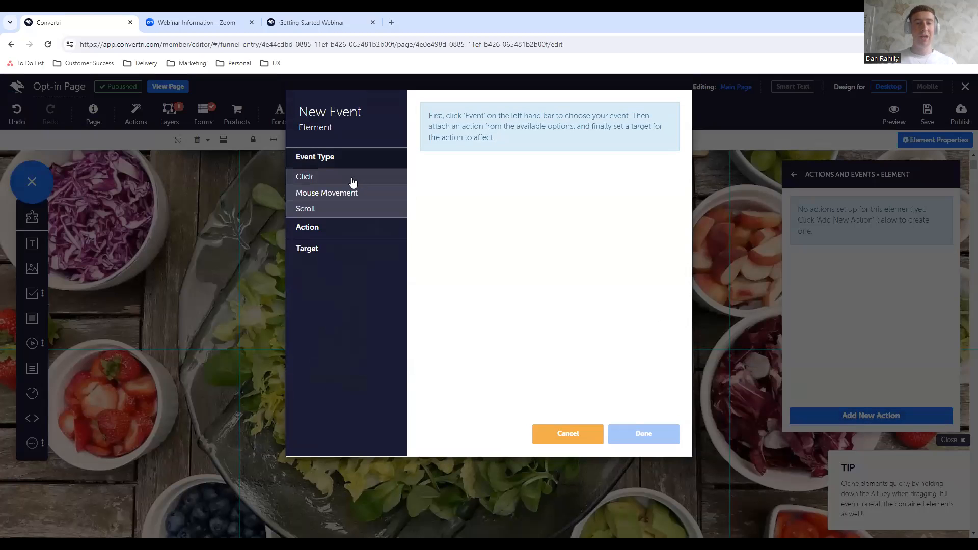
left_click(353, 182)
left_click(432, 148)
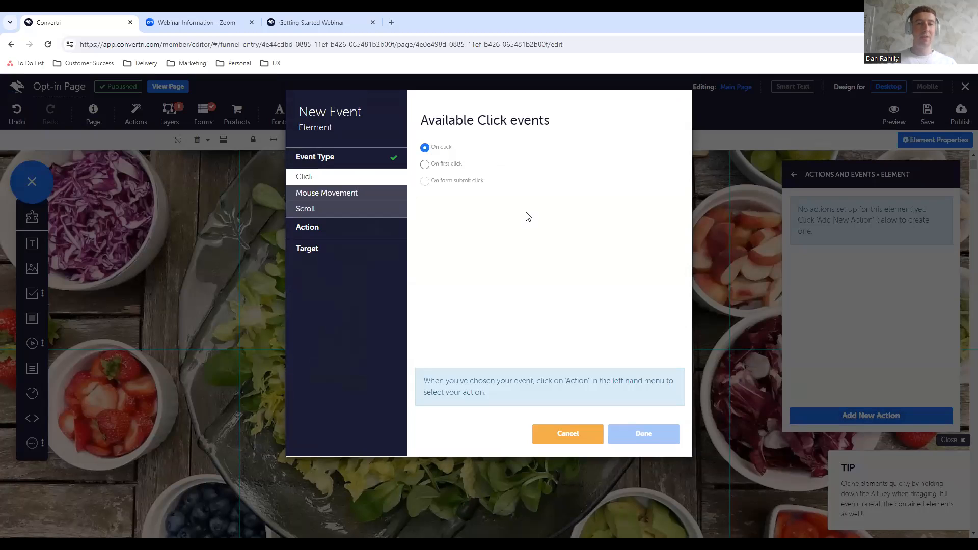
left_click(383, 229)
left_click(367, 200)
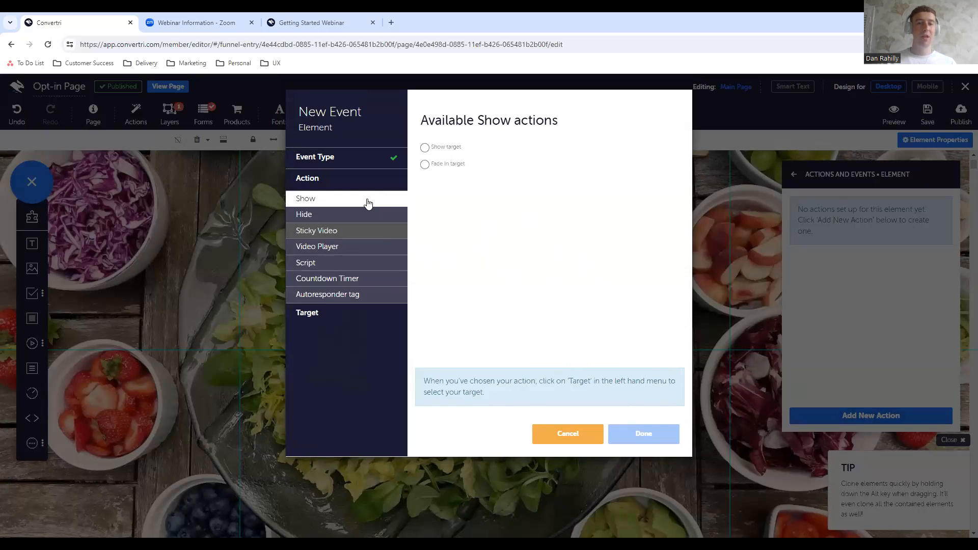
left_click(441, 167)
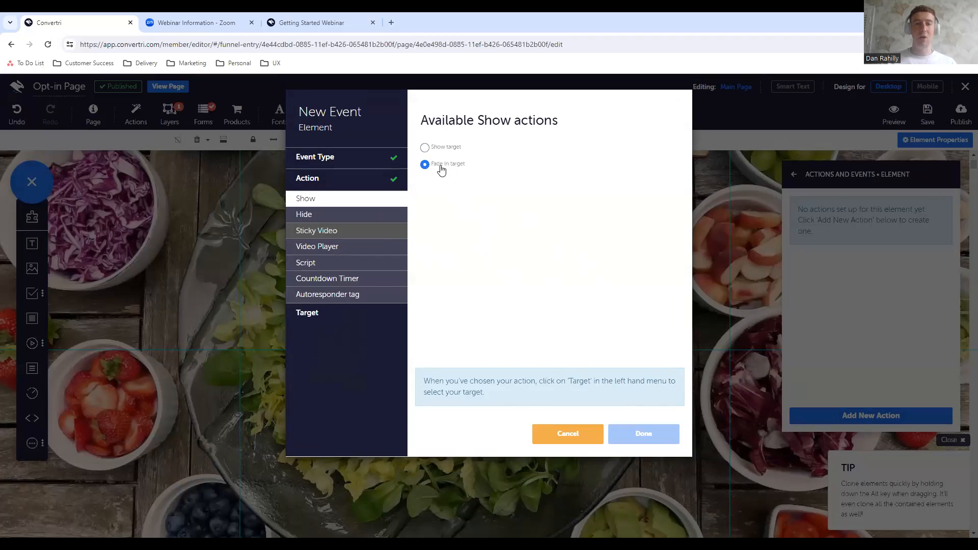
left_click(377, 313)
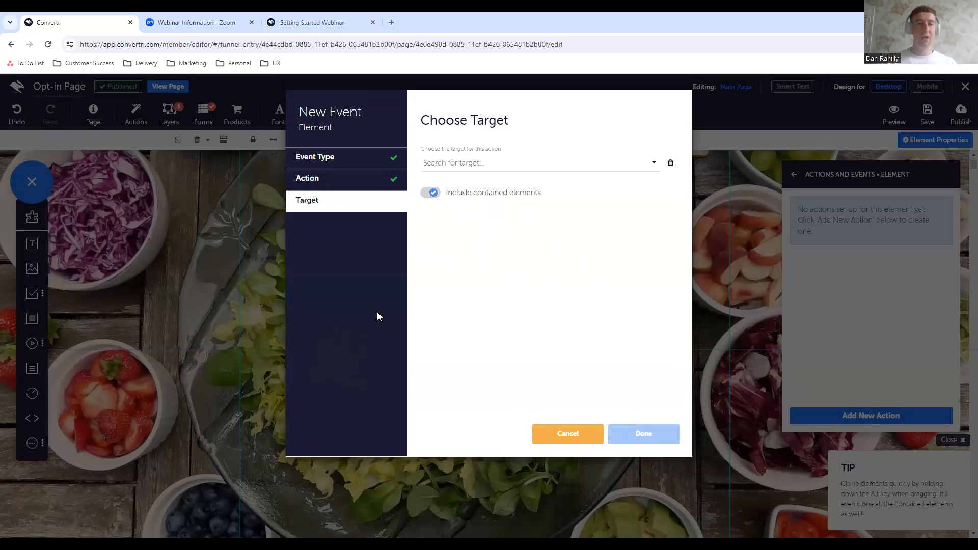
left_click(527, 162)
left_click(501, 180)
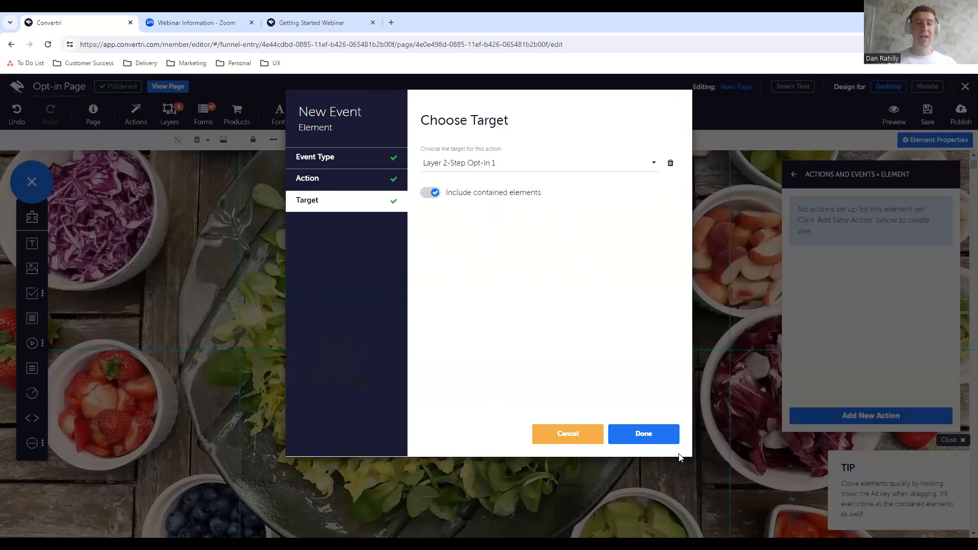
left_click(645, 438)
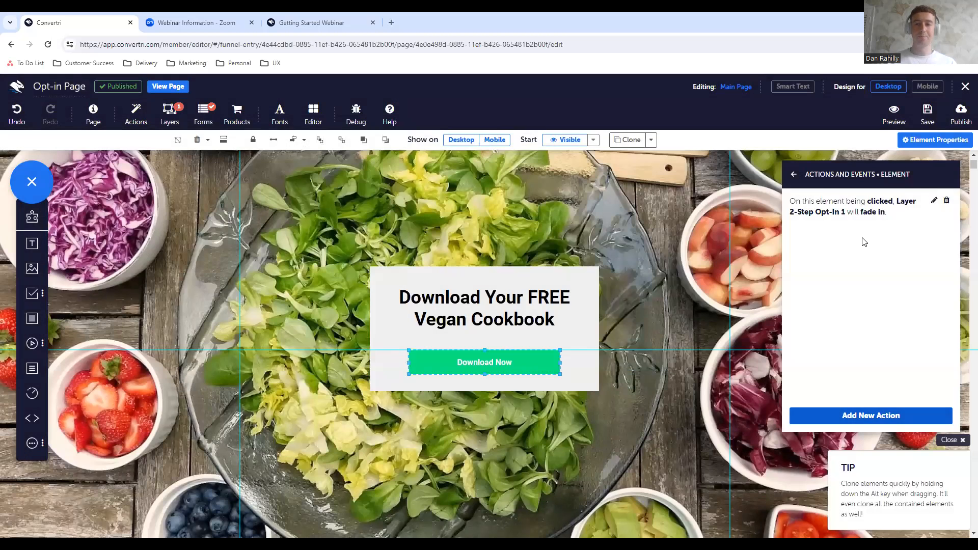
Show the 2-Step Opt-In 1 layer, inspect the action on its close icon, and hide the layer again.
left_click(169, 113)
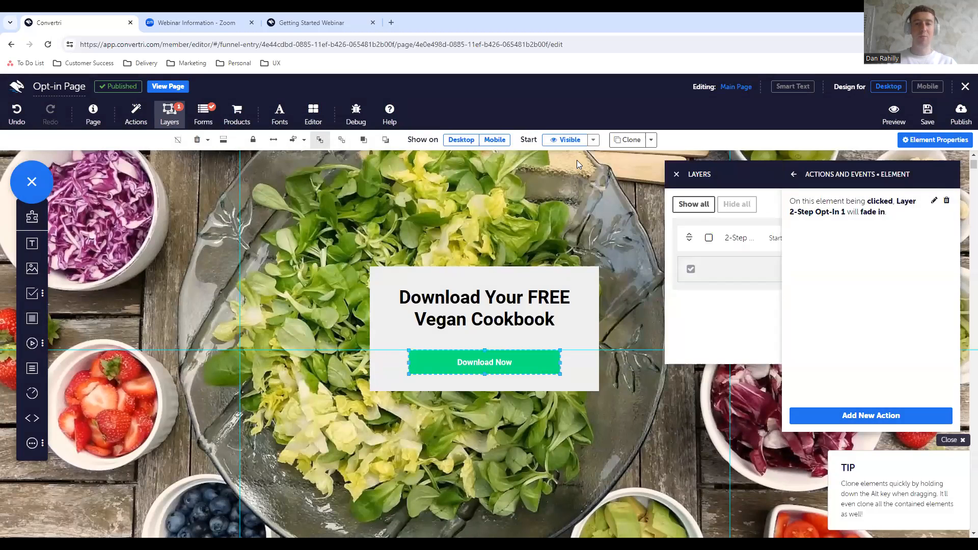
left_click(707, 237)
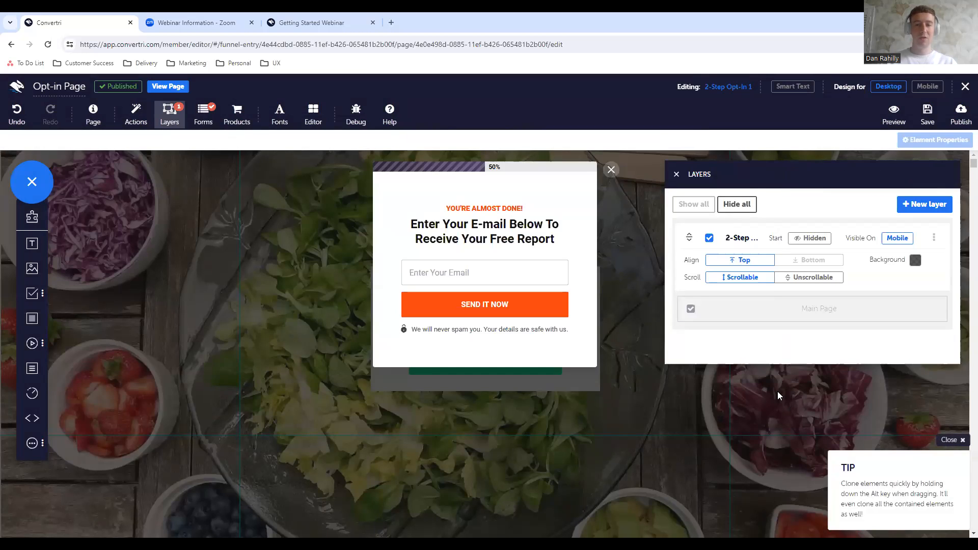
left_click(611, 170)
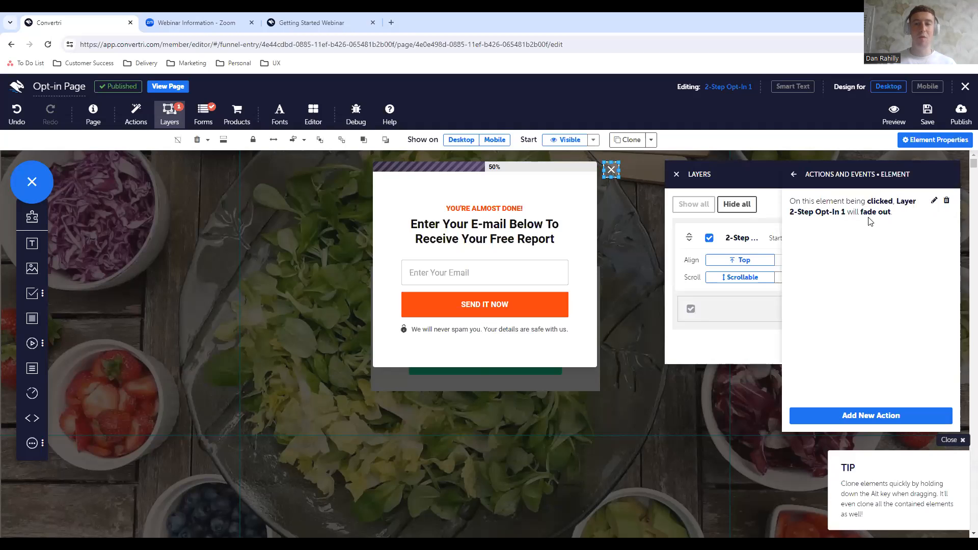
left_click(793, 176)
left_click(793, 177)
left_click(710, 239)
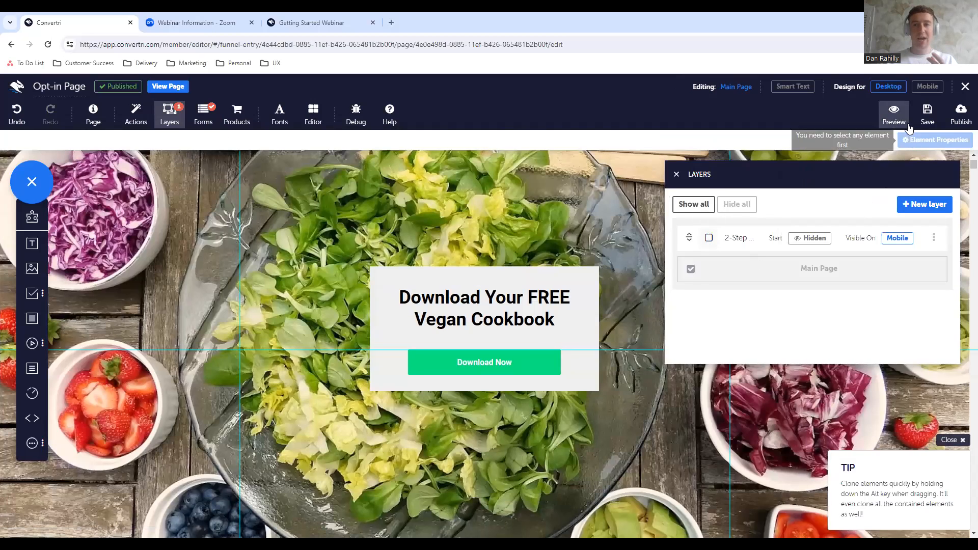
Save and preview the opt-in page, testing that Download Now opens the pop-up and its close icon dismisses it.
left_click(924, 118)
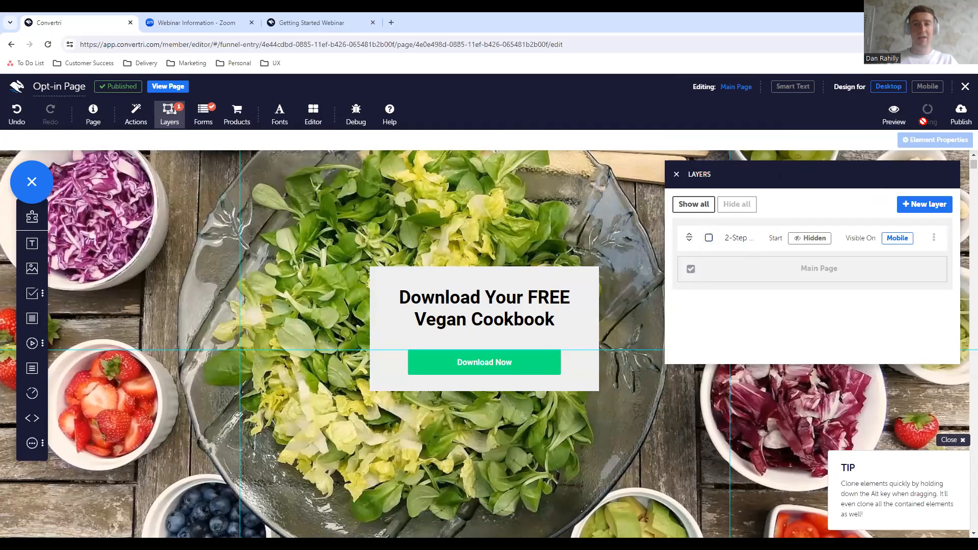
left_click(893, 122)
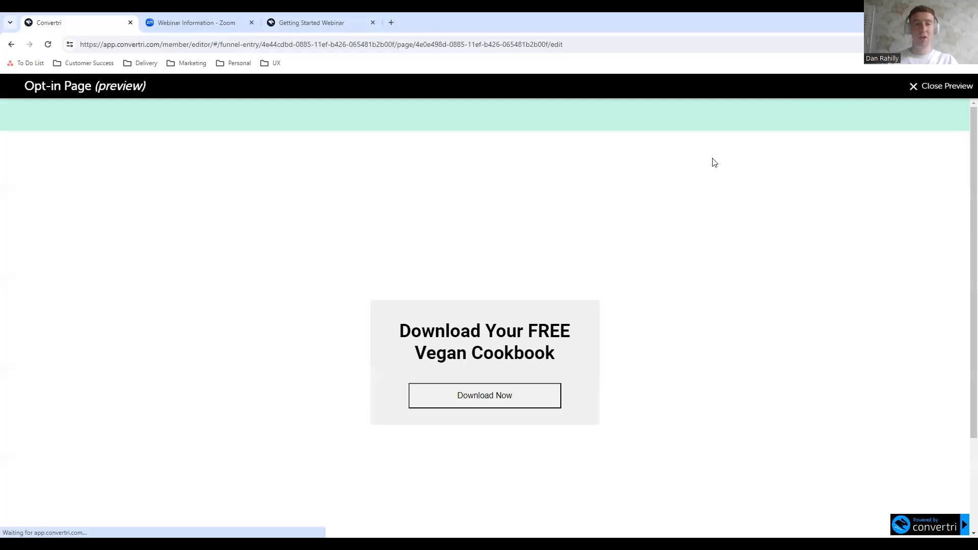
scroll(606, 327, "down", 2)
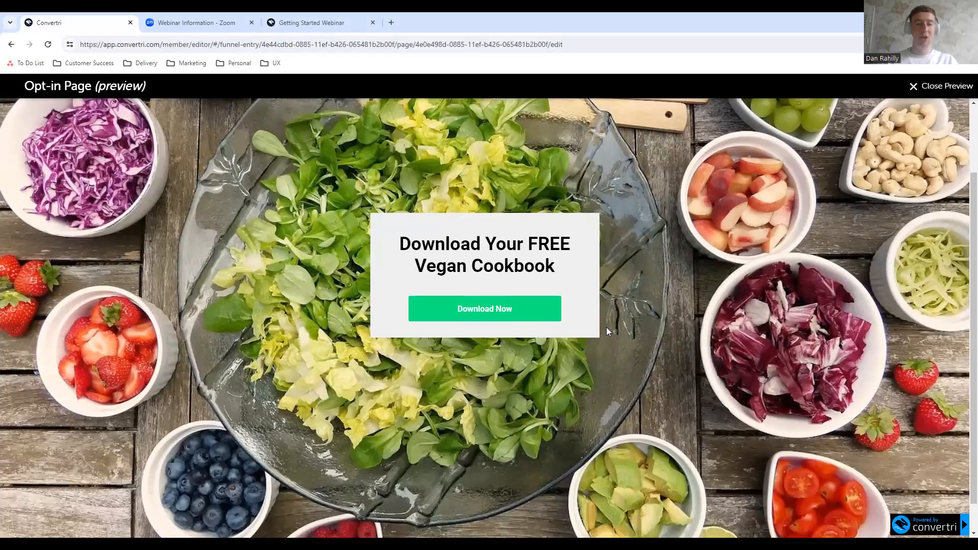
left_click(507, 309)
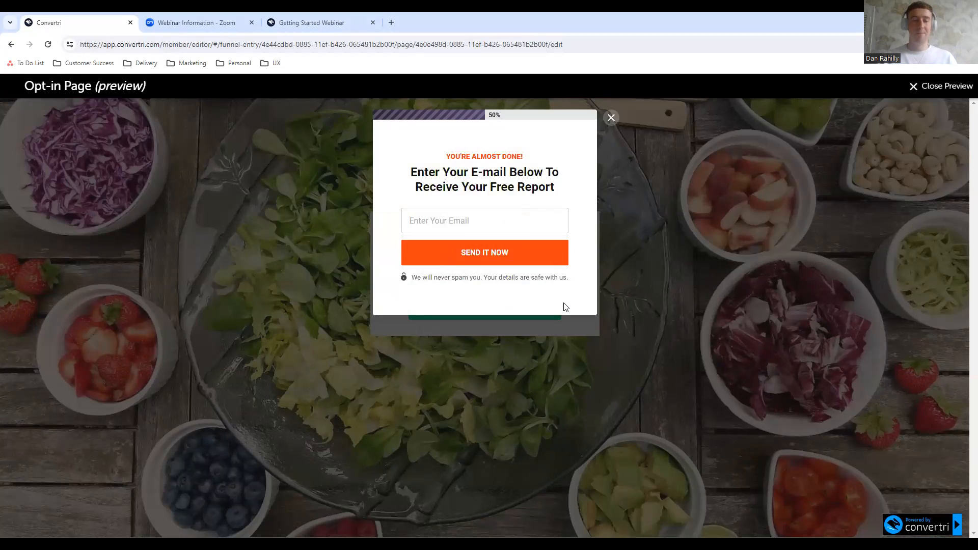
left_click(611, 118)
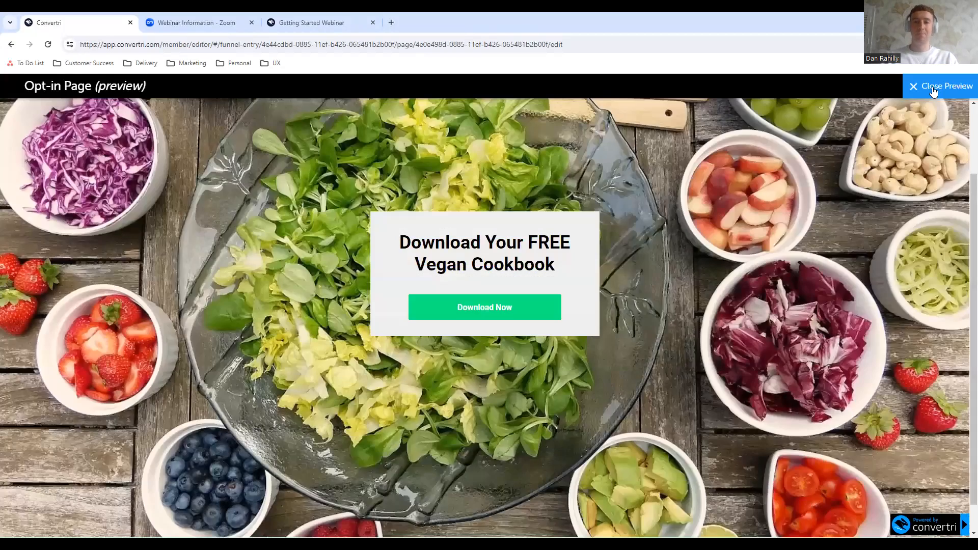
left_click(934, 88)
Save the opt-in page and exit the editor to the funnel's page overview.
left_click(928, 113)
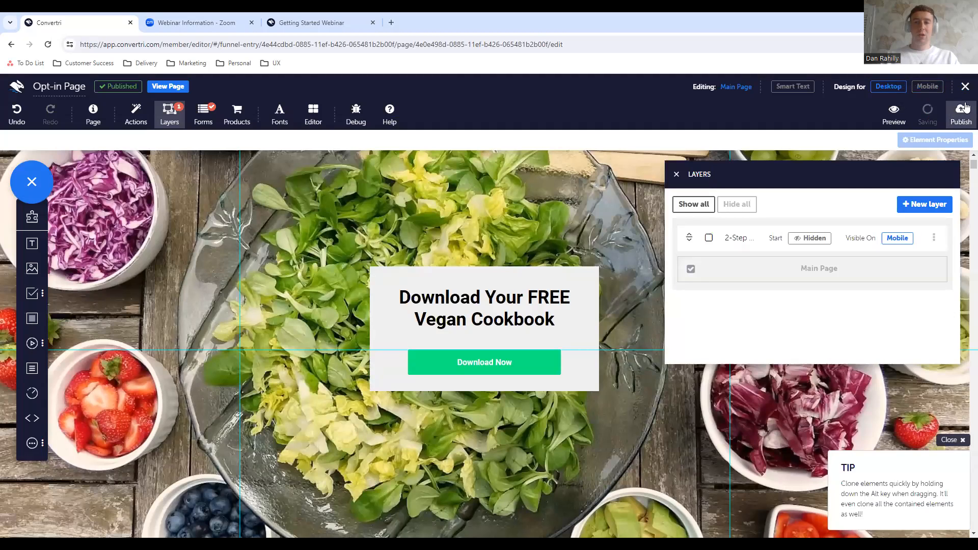
left_click(676, 174)
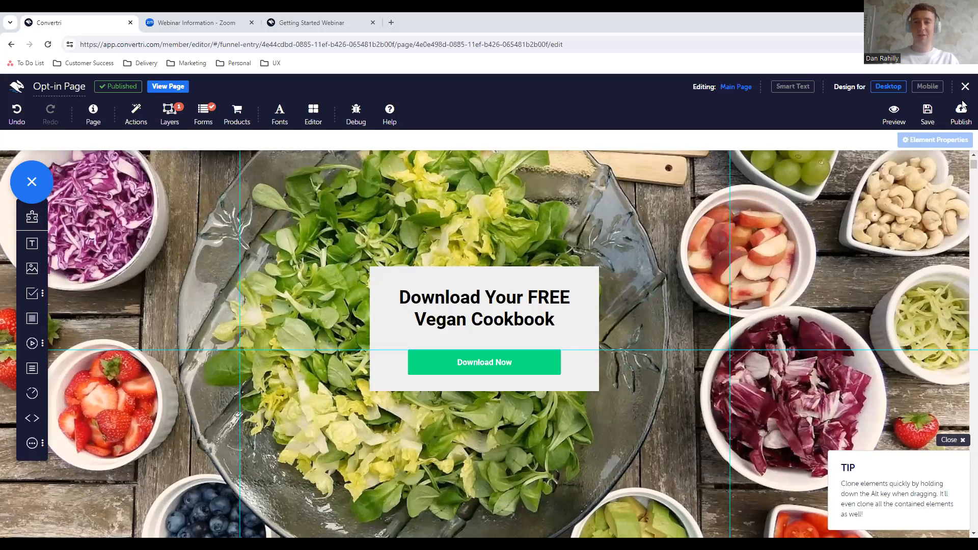
left_click(928, 111)
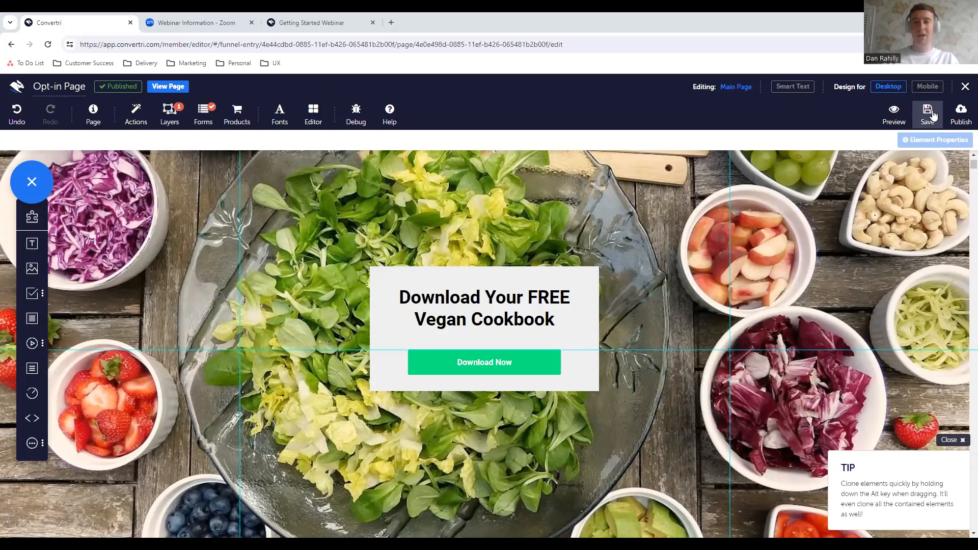
left_click(965, 88)
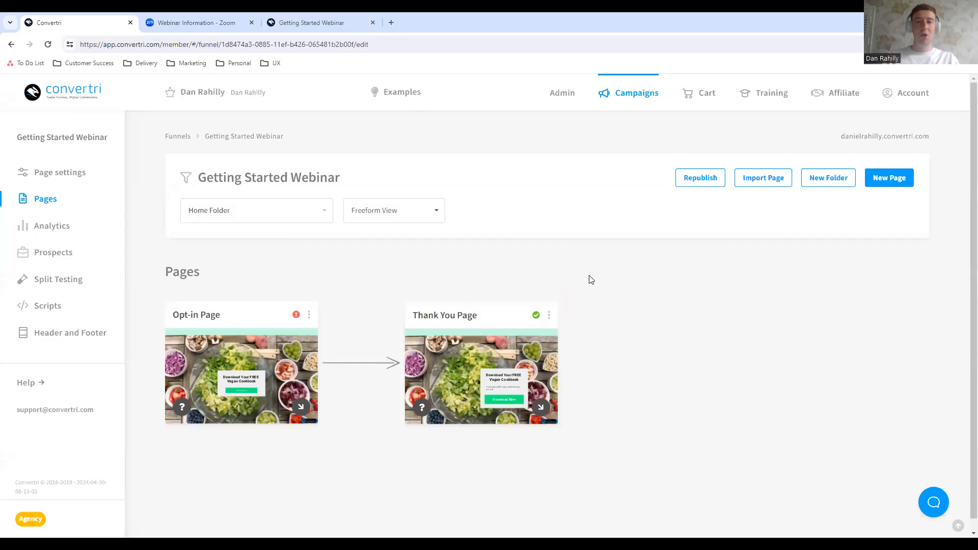
Open the account's domain settings, view the entry form for setting up a new custom domain, and cancel it.
left_click(907, 106)
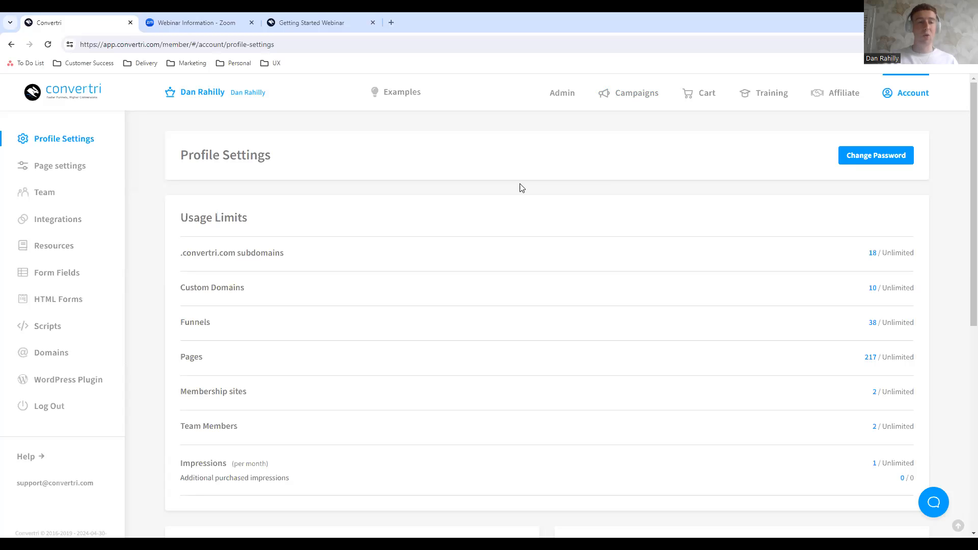
left_click(49, 358)
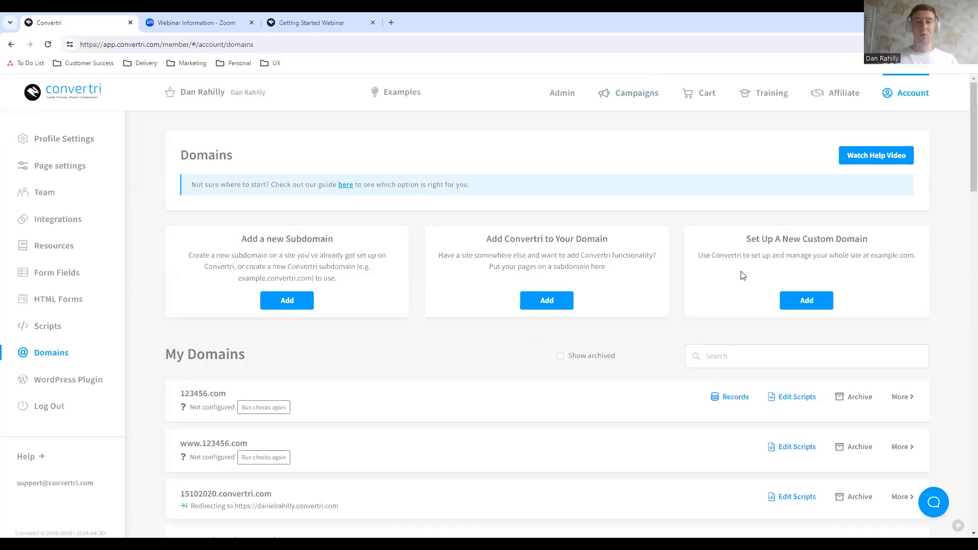
left_click(807, 305)
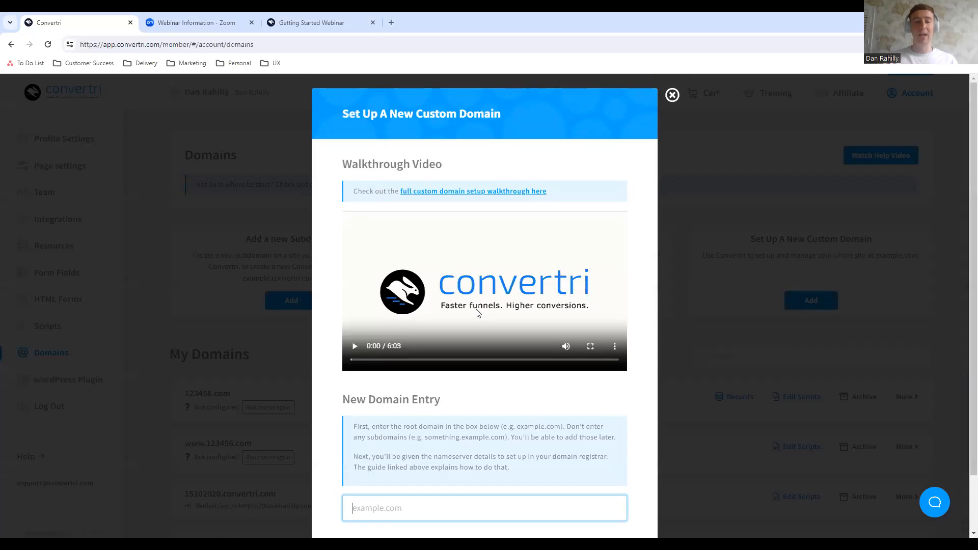
scroll(477, 312, "down", 2)
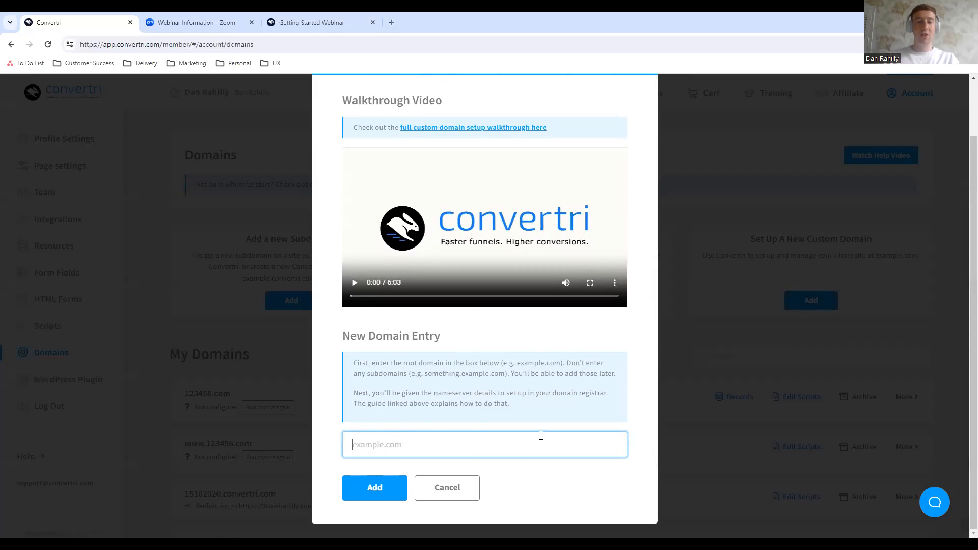
left_click(467, 487)
Open the DNS records of exploringhistories.com in the domains list, view its nameservers, and return to the list.
scroll(479, 428, "down", 3)
scroll(486, 418, "down", 9)
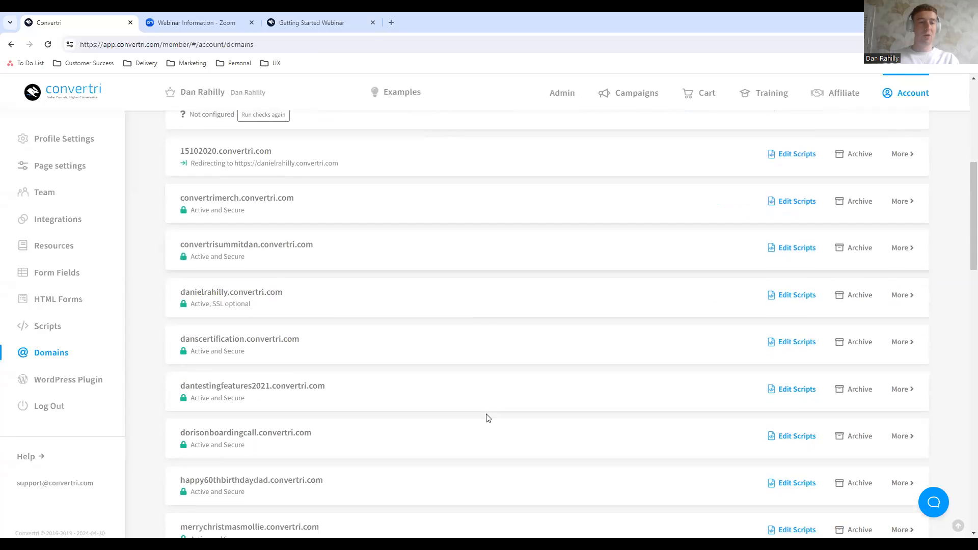
scroll(486, 418, "down", 15)
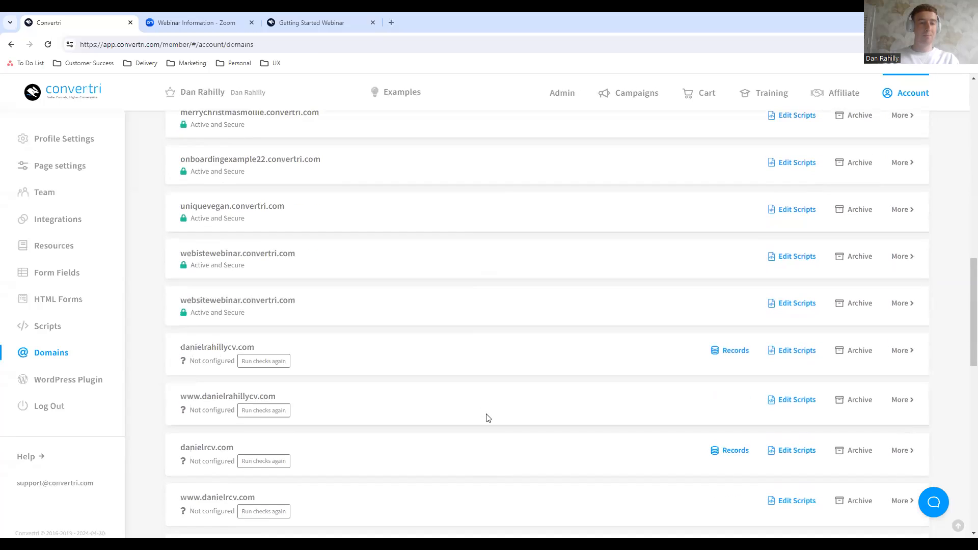
scroll(487, 418, "down", 5)
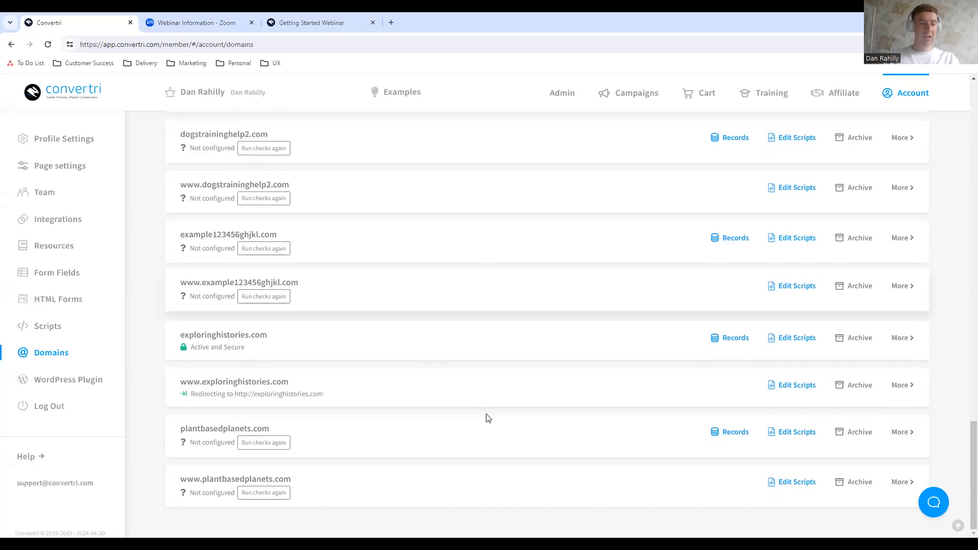
left_click(732, 341)
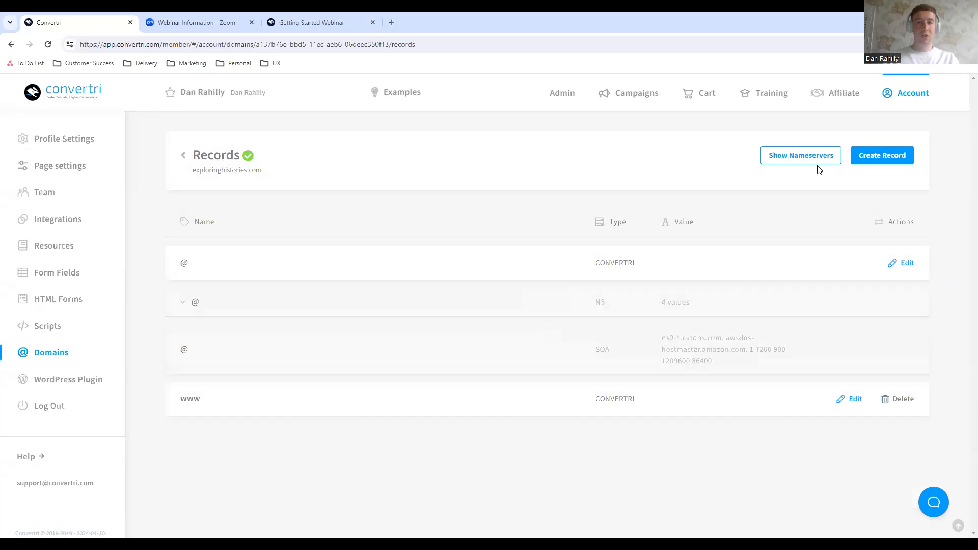
left_click(811, 164)
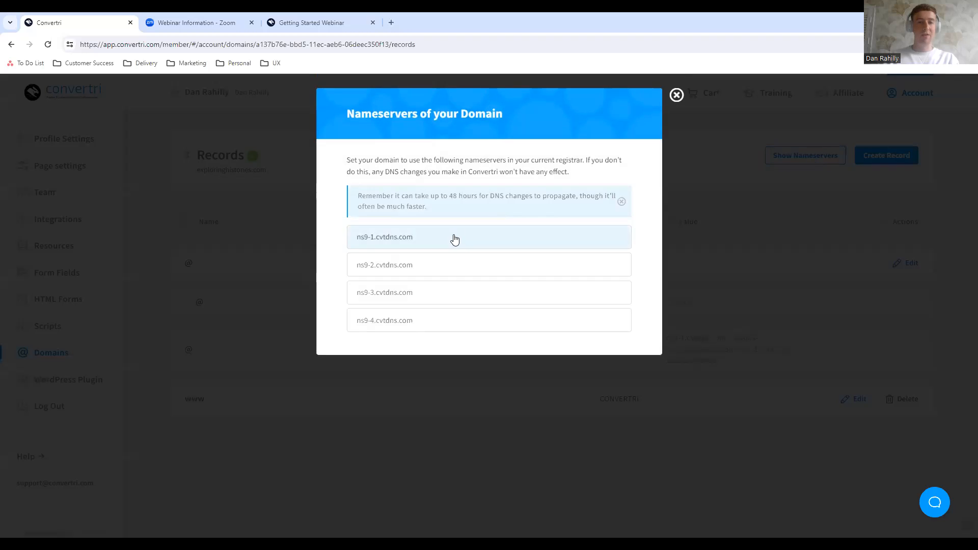
left_click(676, 96)
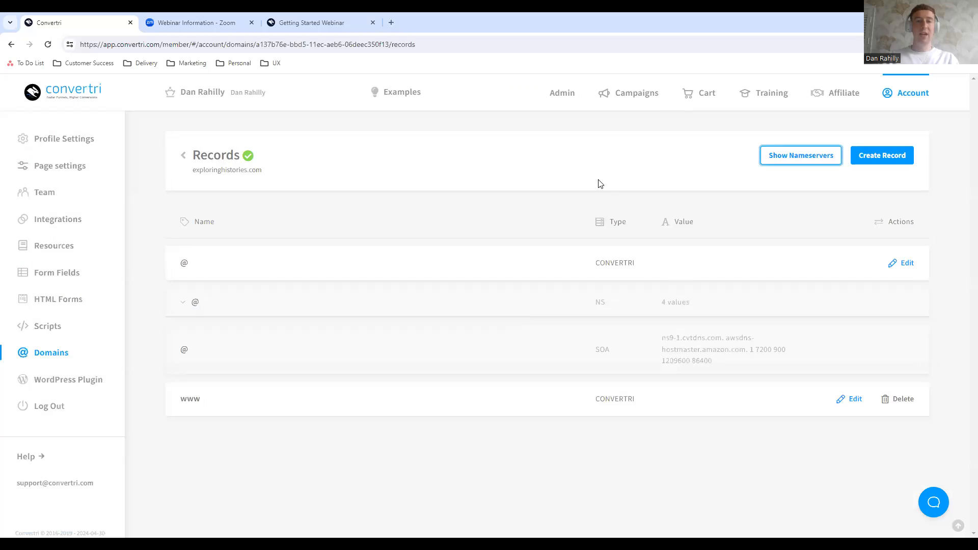
left_click(184, 160)
Review the options for adding domains, briefly highlighting the Set Up A New Custom Domain description.
scroll(416, 261, "down", 1)
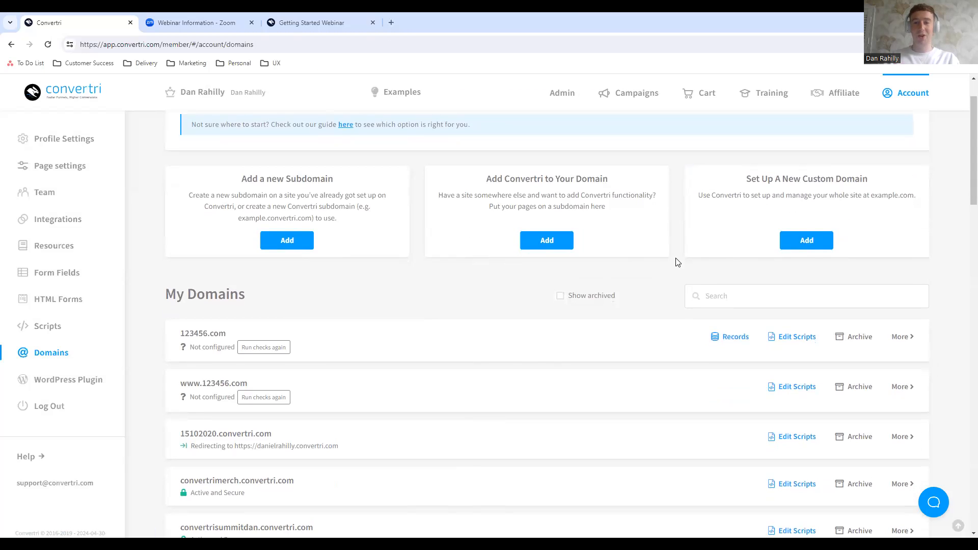
scroll(678, 262, "up", 1)
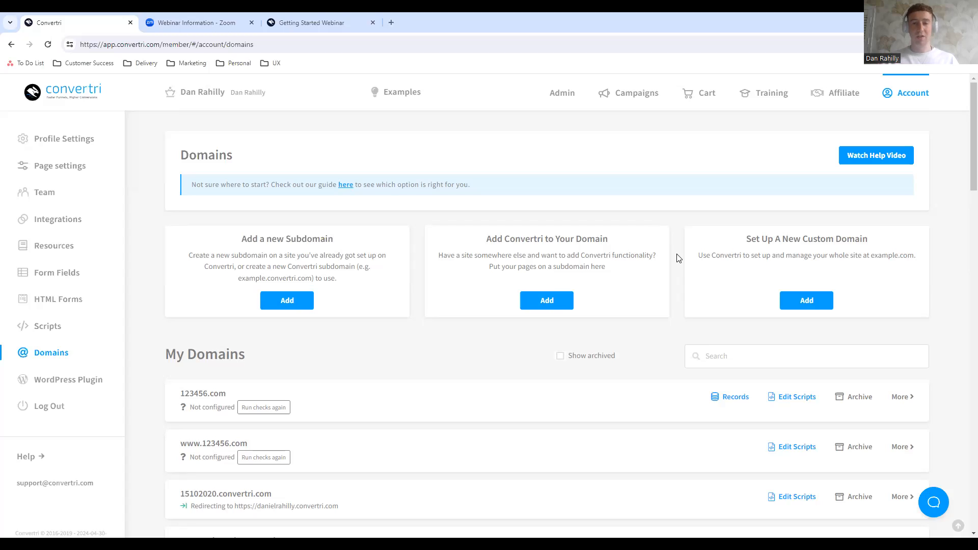
left_click_drag(733, 236, 933, 280)
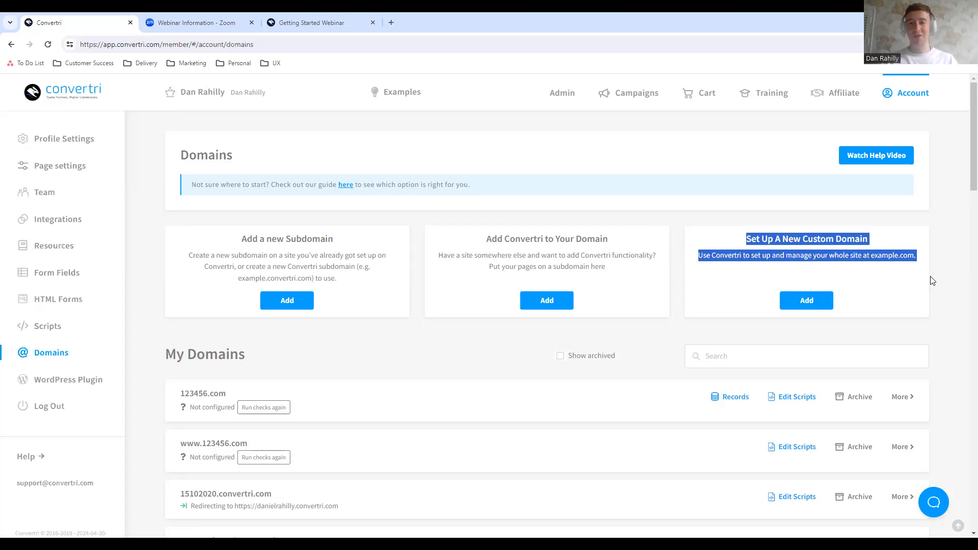
left_click(744, 240)
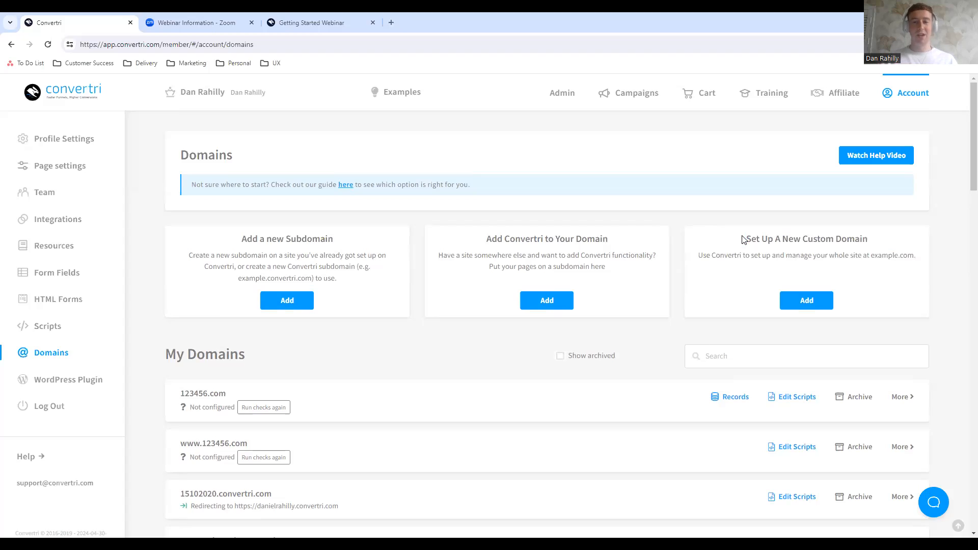
Return to the funnels list, switch to the Getting Started Webinar page, and review its agenda and feedback questions.
left_click(625, 101)
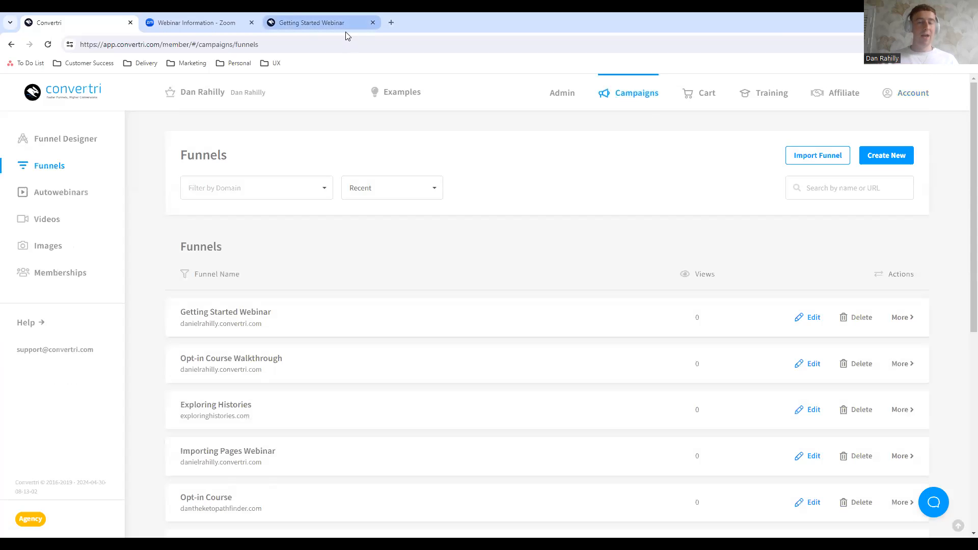
left_click(351, 27)
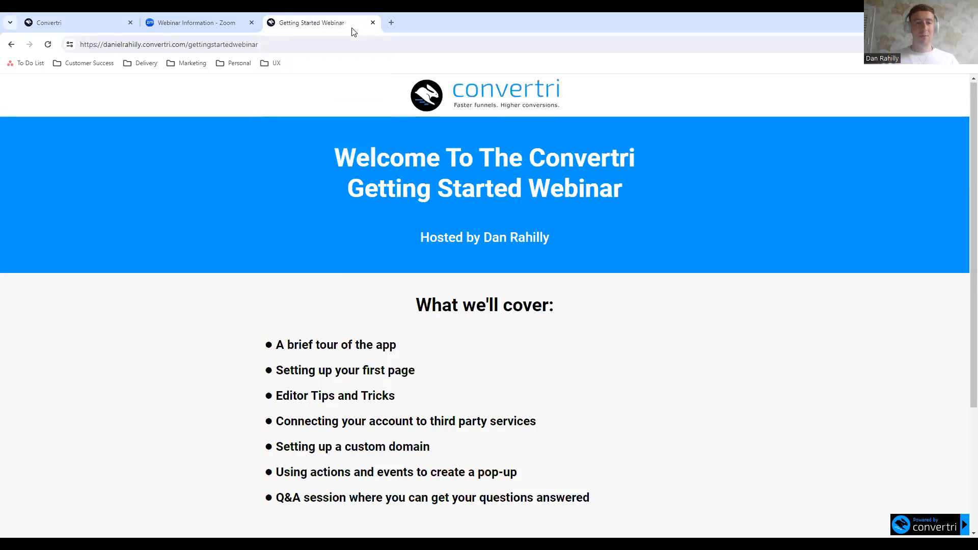
scroll(454, 370, "down", 2)
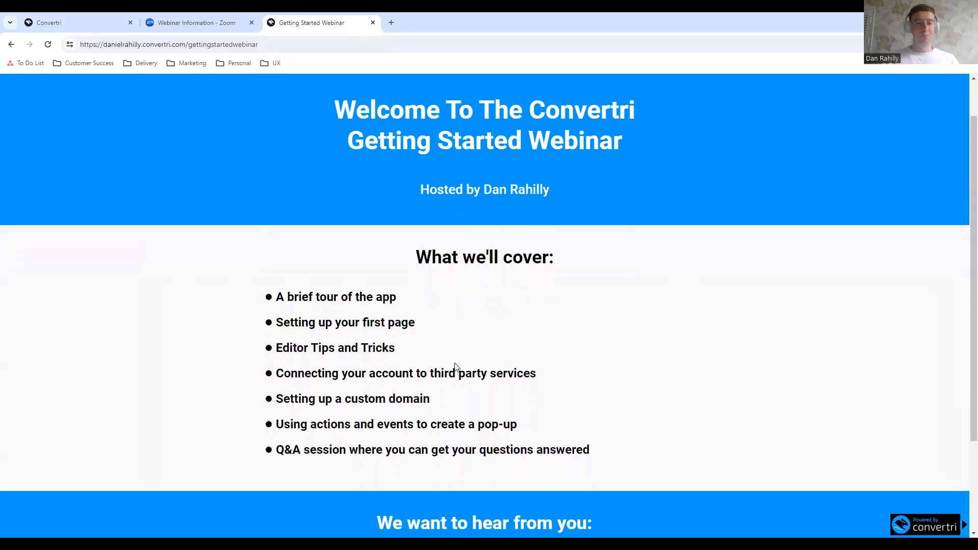
left_click_drag(278, 450, 600, 457)
left_click(600, 457)
scroll(599, 457, "down", 3)
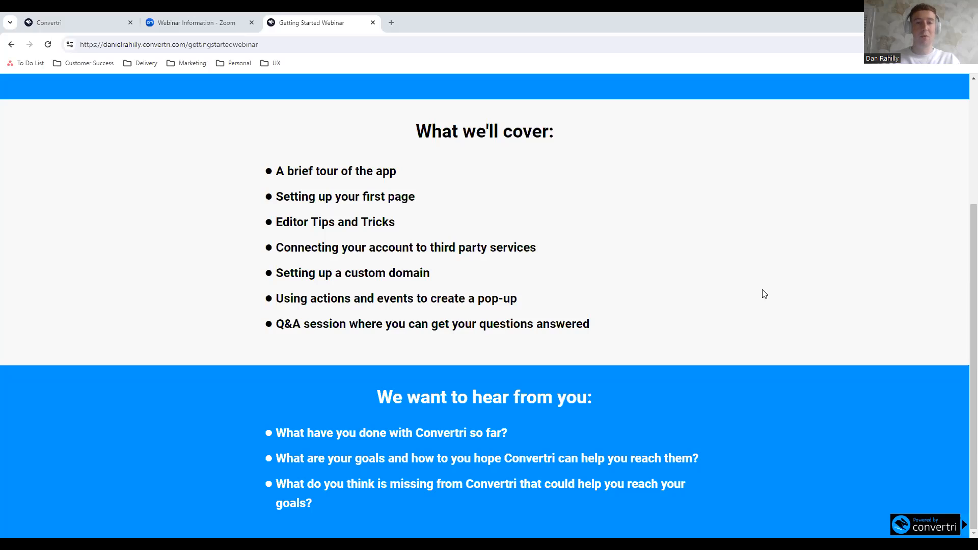
Open the Convertri website in a new browser tab, browse its homepage, and go to the pricing page.
left_click(392, 22)
type("conve")
key("Return")
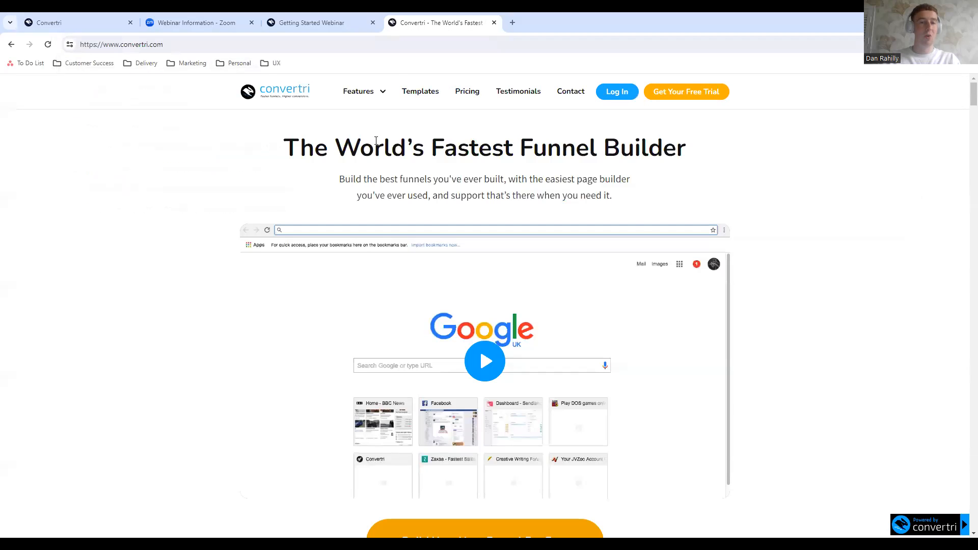
scroll(763, 337, "down", 10)
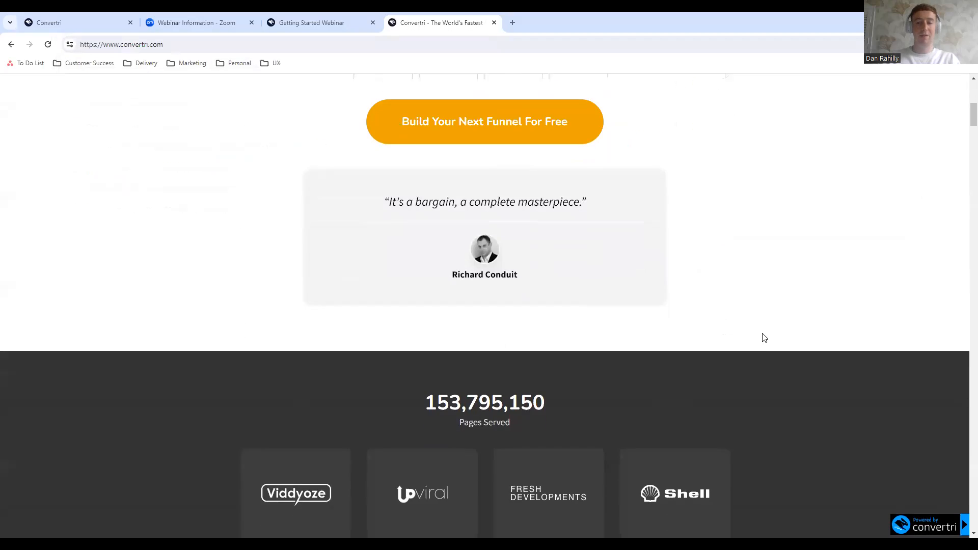
scroll(762, 336, "down", 12)
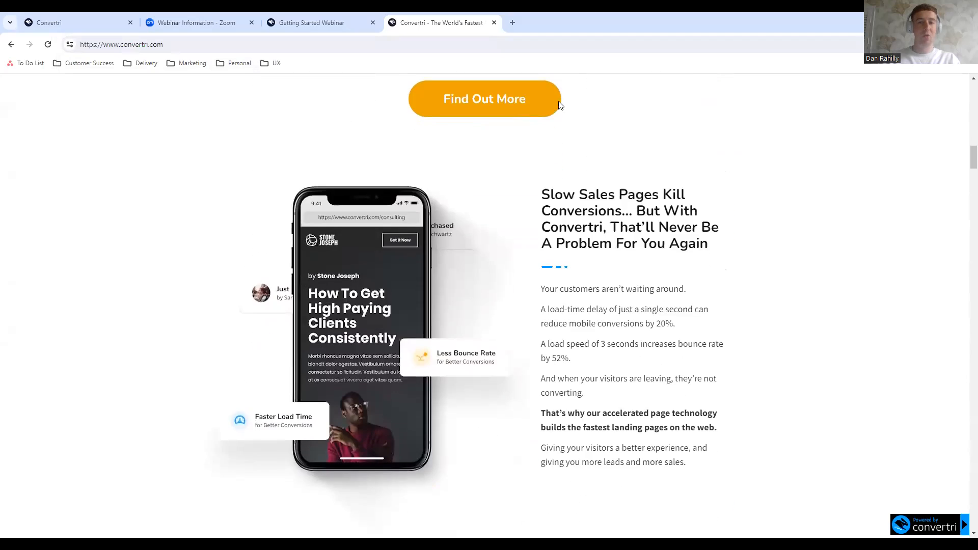
scroll(747, 160, "up", 3)
scroll(744, 160, "down", 2)
left_click(530, 175)
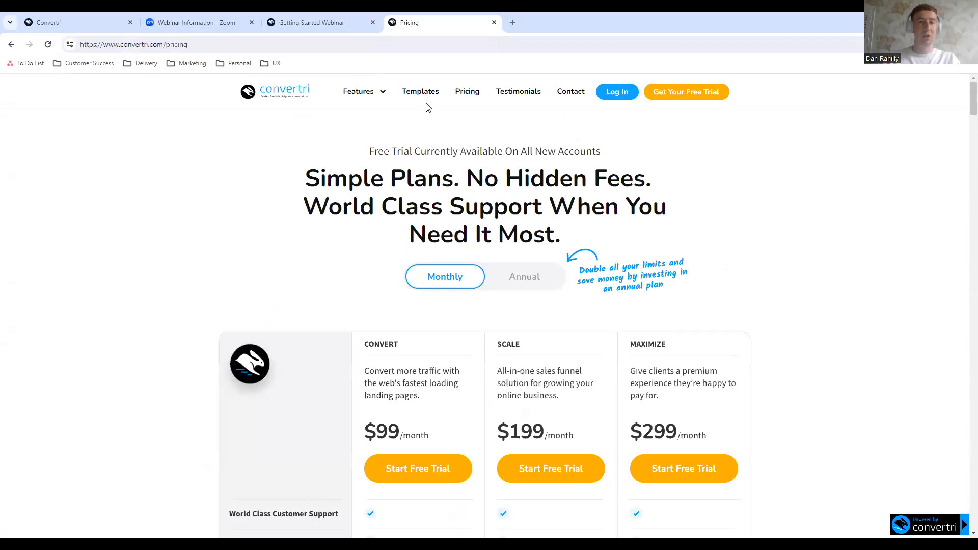
View the website's templates page, and open the contact page to look over its help form.
left_click(426, 97)
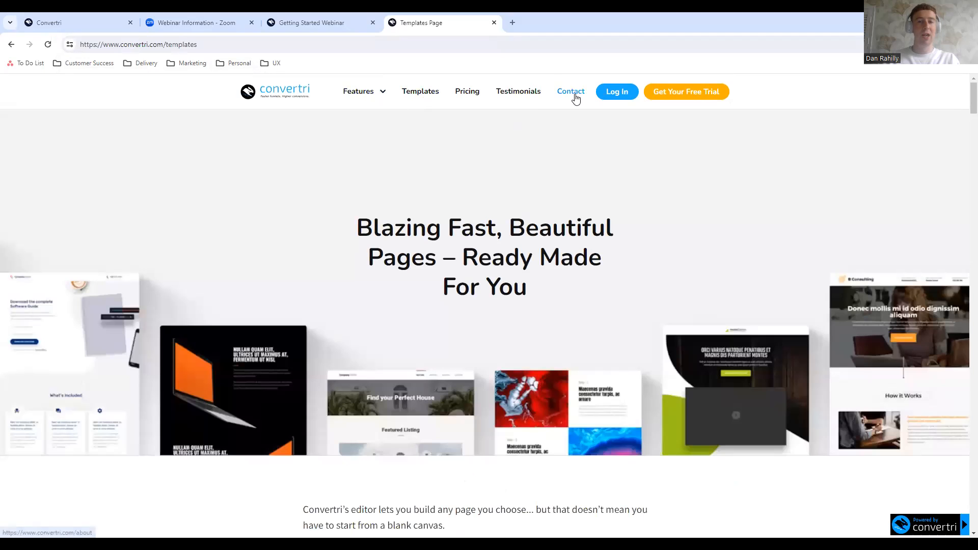
scroll(609, 354, "down", 3)
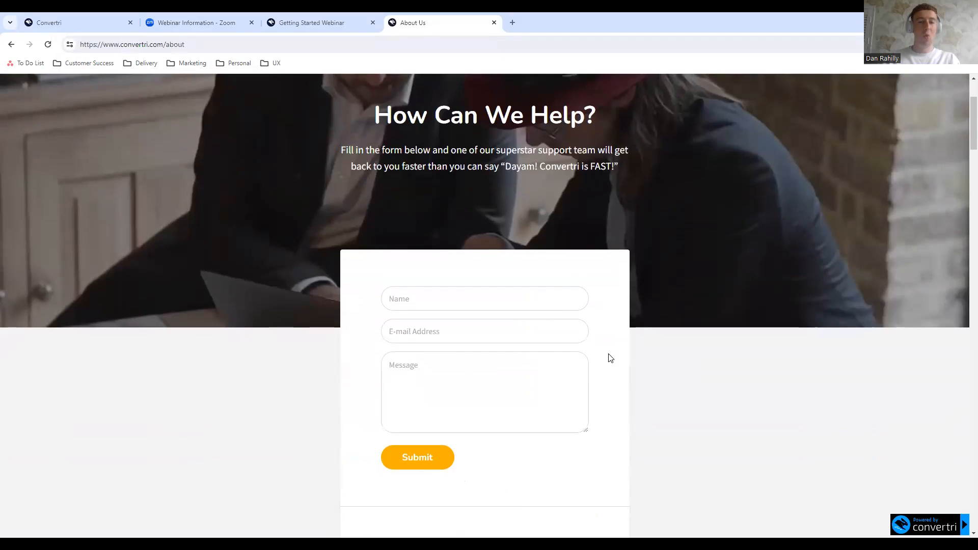
scroll(733, 255, "up", 3)
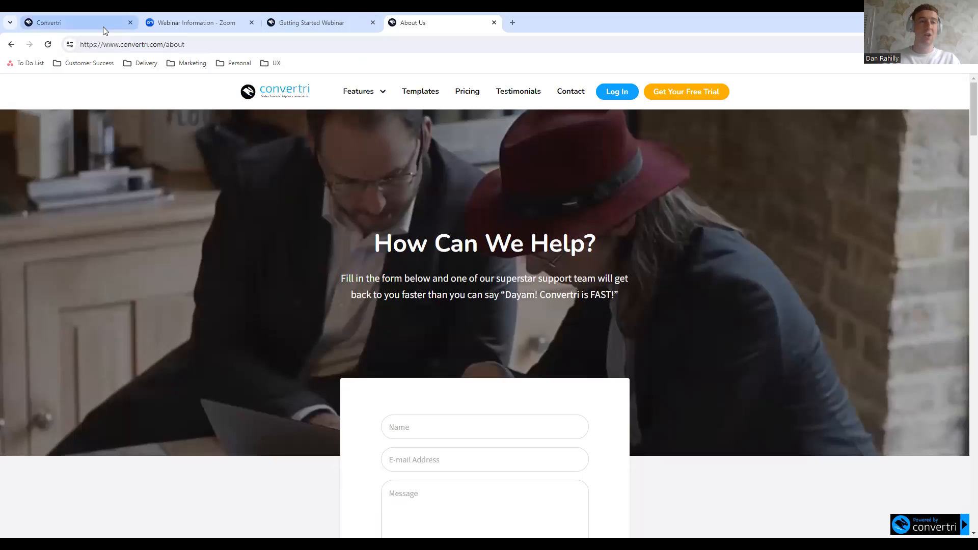
Return to the Convertri app, look through the modules of the Affiliate Marketing training course, and go back to the course list.
mouse_move(100, 26)
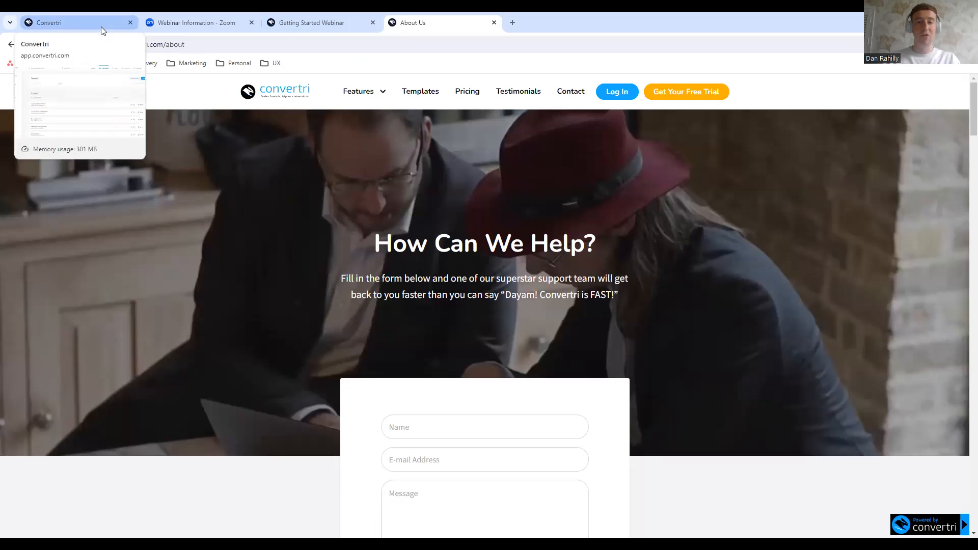
left_click(101, 27)
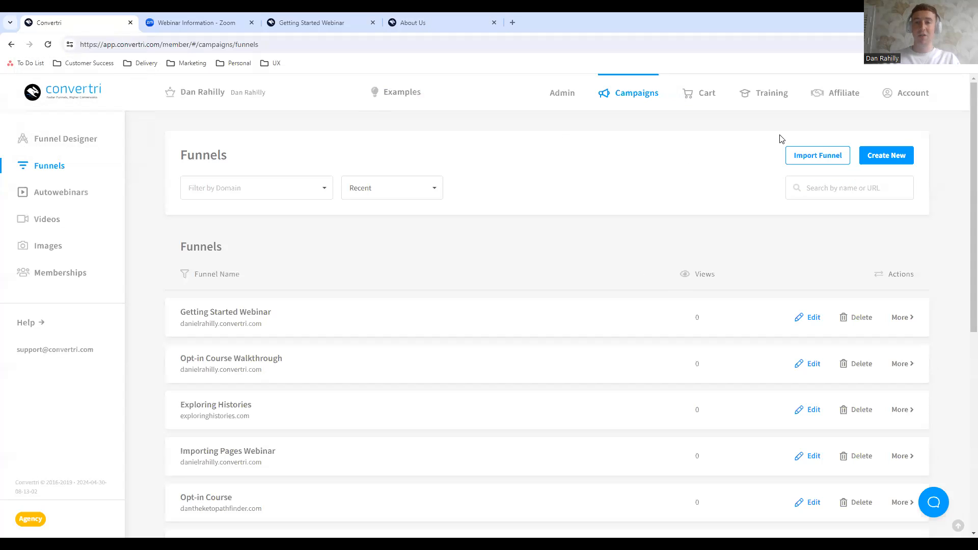
left_click(764, 100)
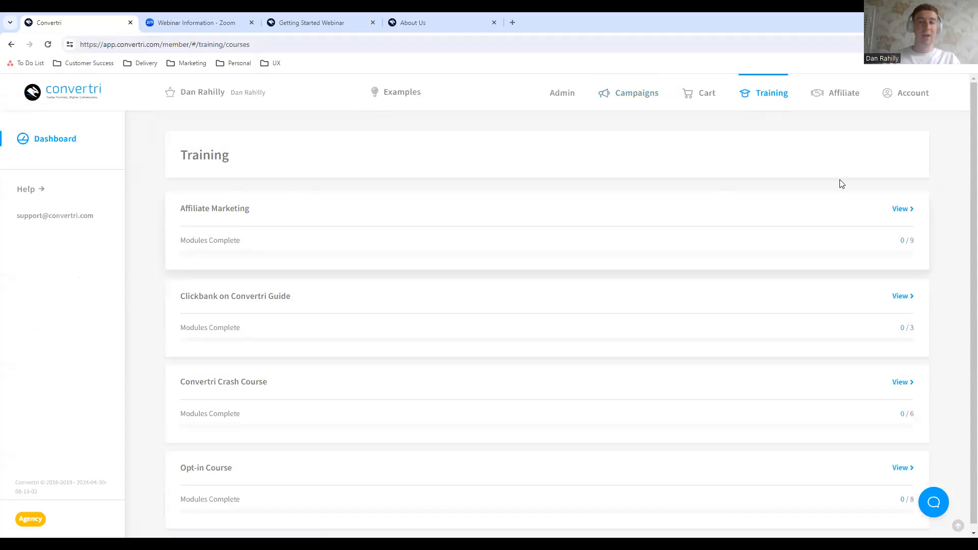
left_click(903, 210)
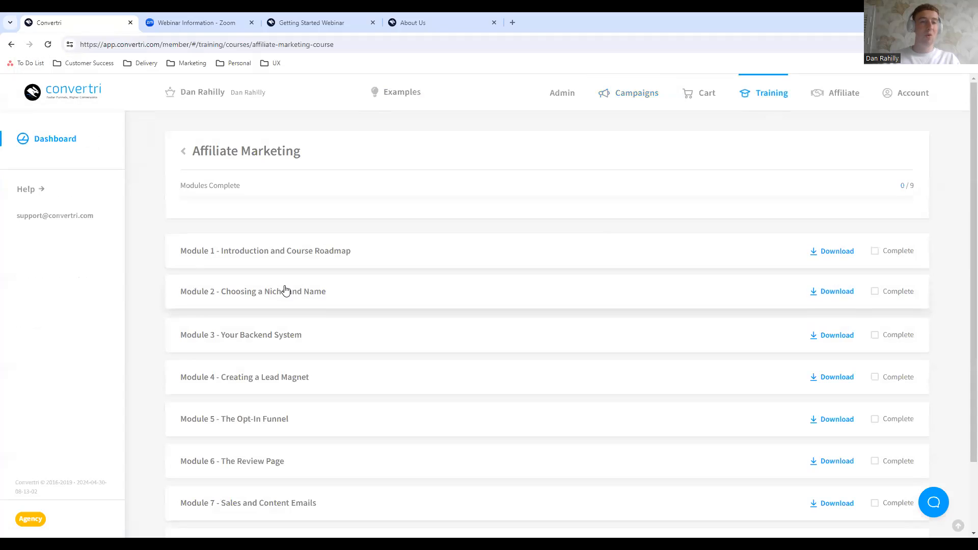
scroll(220, 260, "down", 2)
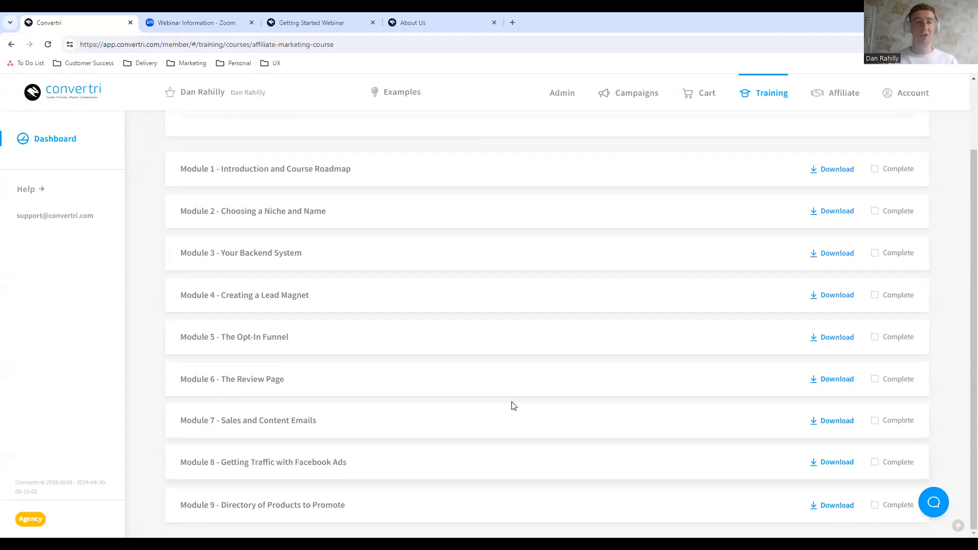
scroll(308, 273, "up", 2)
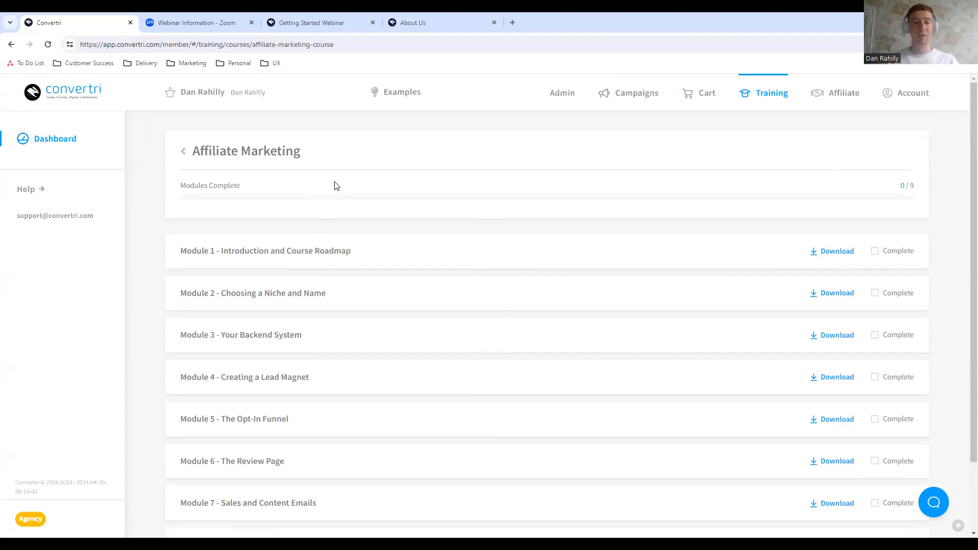
left_click(184, 156)
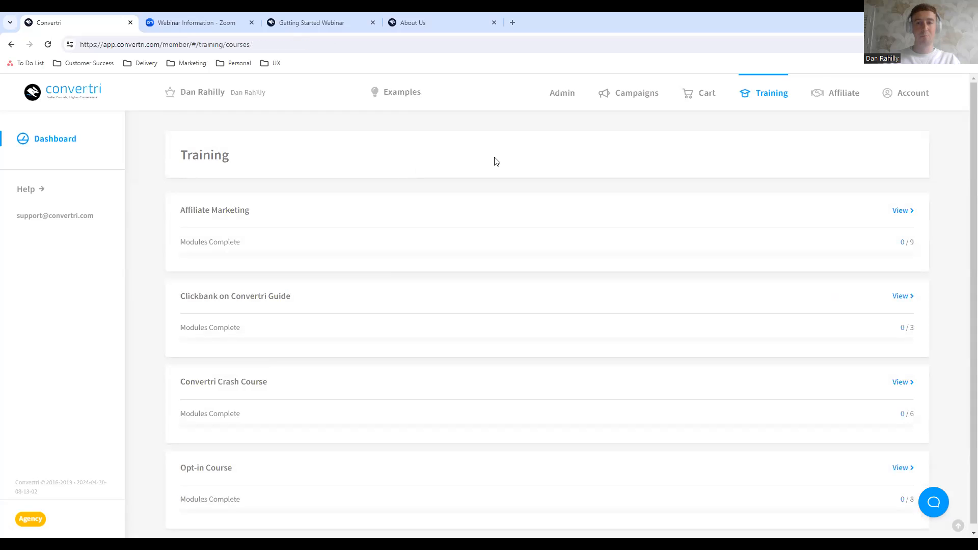
Open the campaign video library and look through the uploaded videos.
left_click(645, 110)
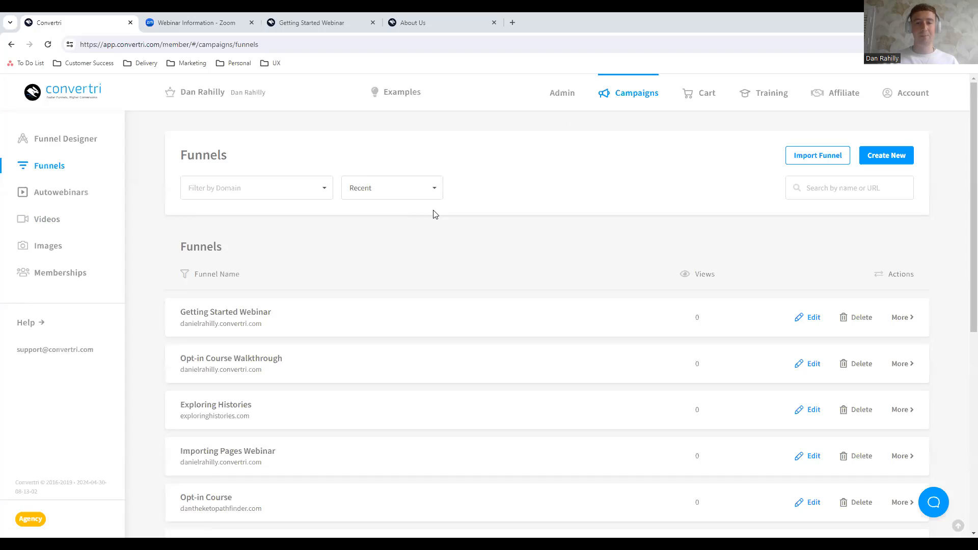
left_click(47, 220)
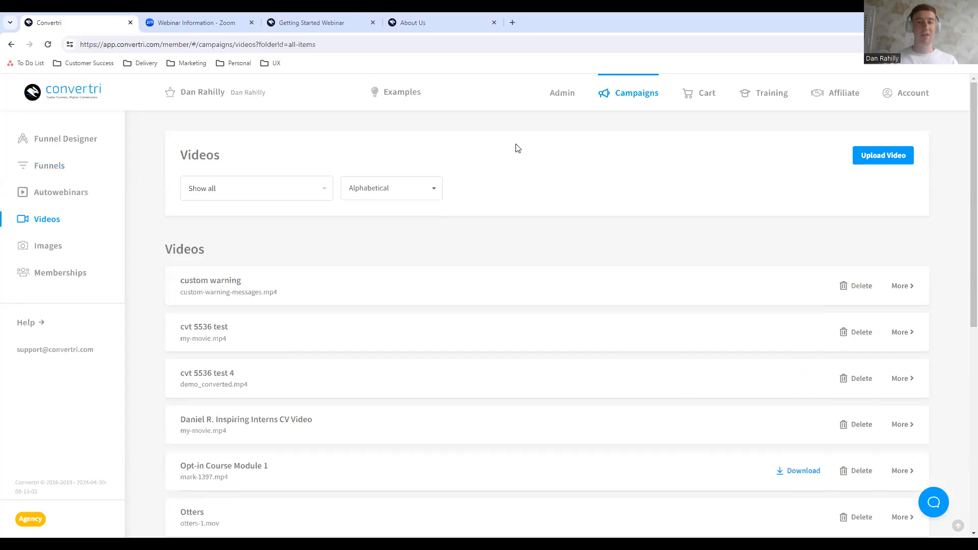
scroll(330, 338, "down", 4)
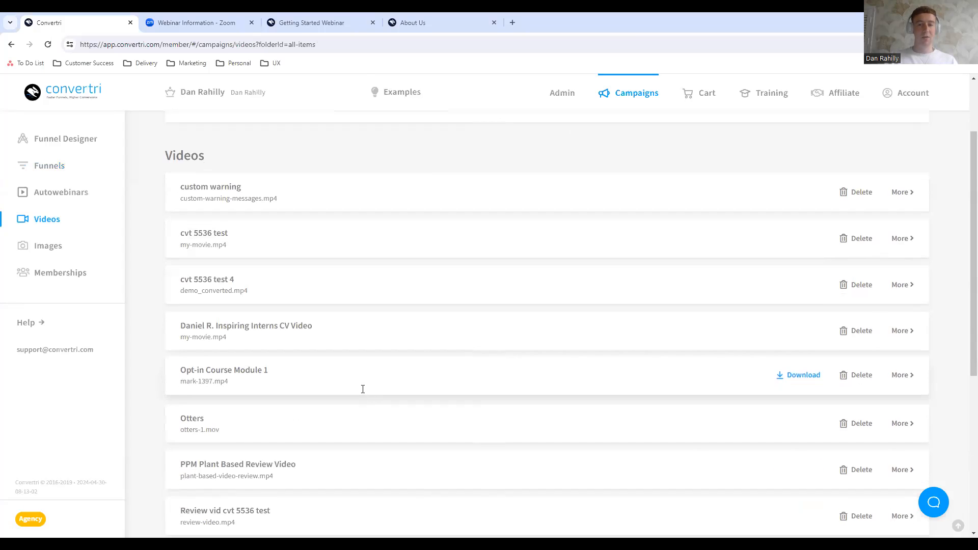
Finish looking through the video library, and open the Getting Started Webinar funnel's Opt-in Page for editing.
scroll(308, 421, "down", 2)
scroll(311, 413, "down", 2)
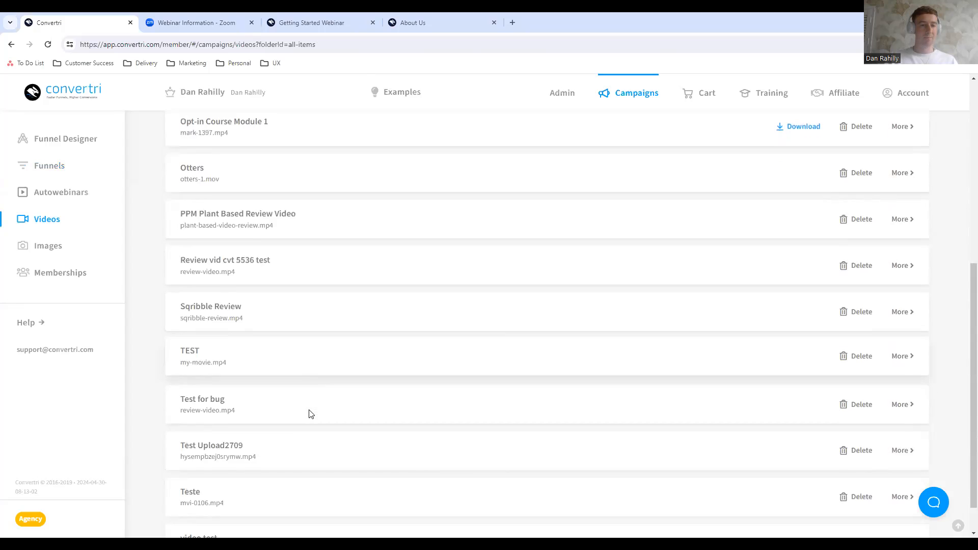
scroll(311, 414, "up", 8)
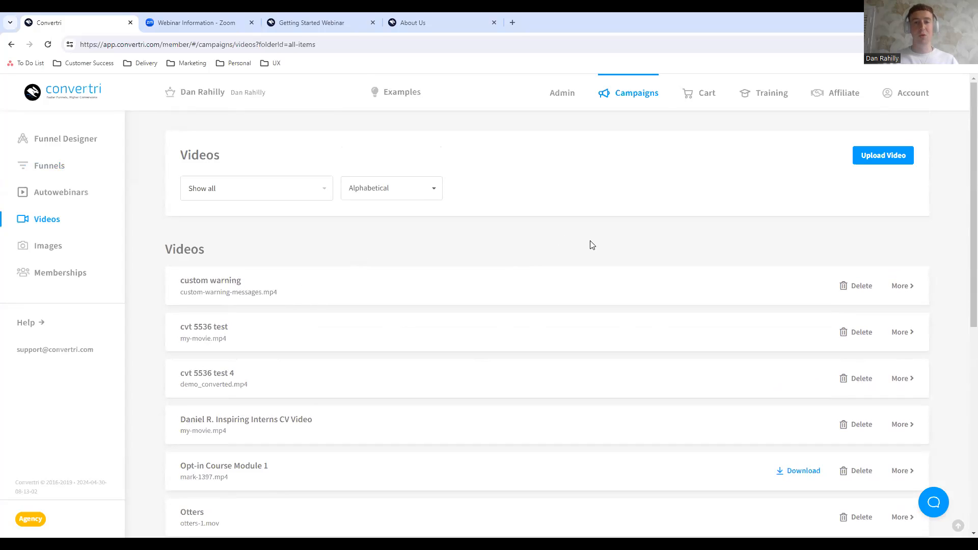
left_click(643, 100)
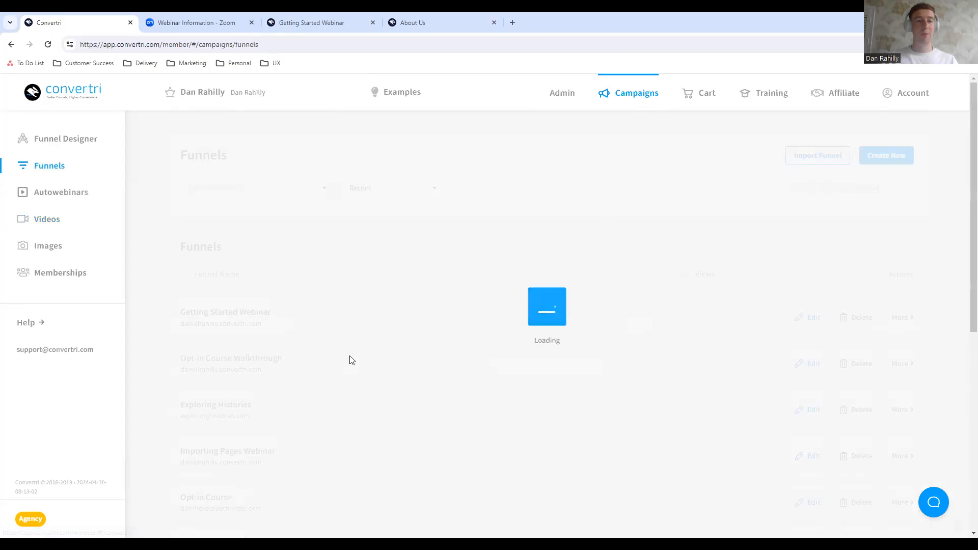
left_click(338, 318)
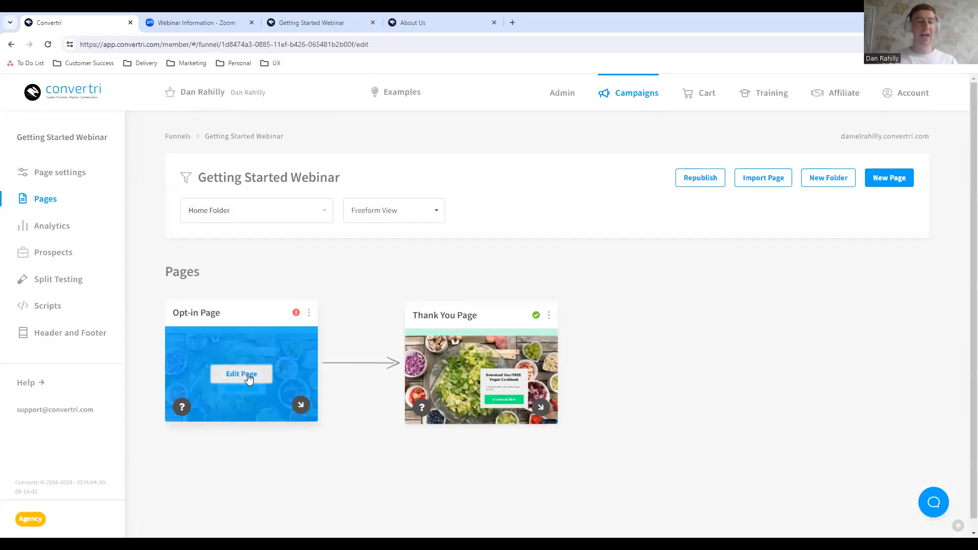
left_click(248, 375)
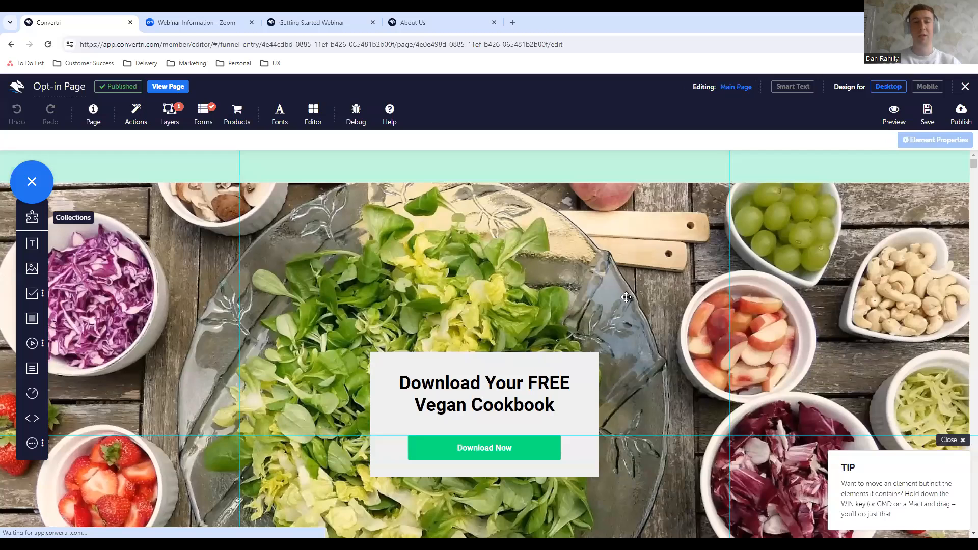
Move the cookbook download box up to the upper part of the salad background image.
left_click(516, 363)
scroll(515, 363, "down", 1)
left_click_drag(508, 287, 510, 174)
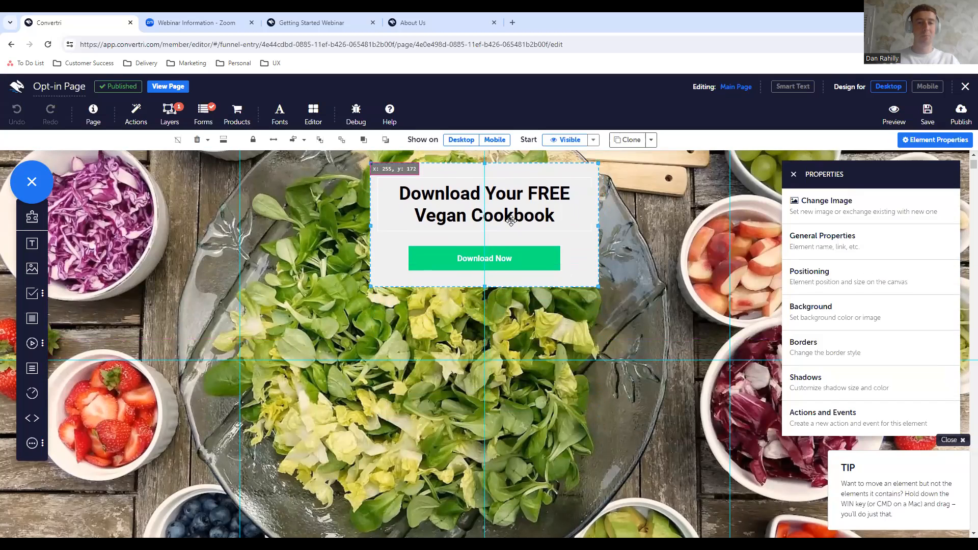
scroll(522, 251, "up", 1)
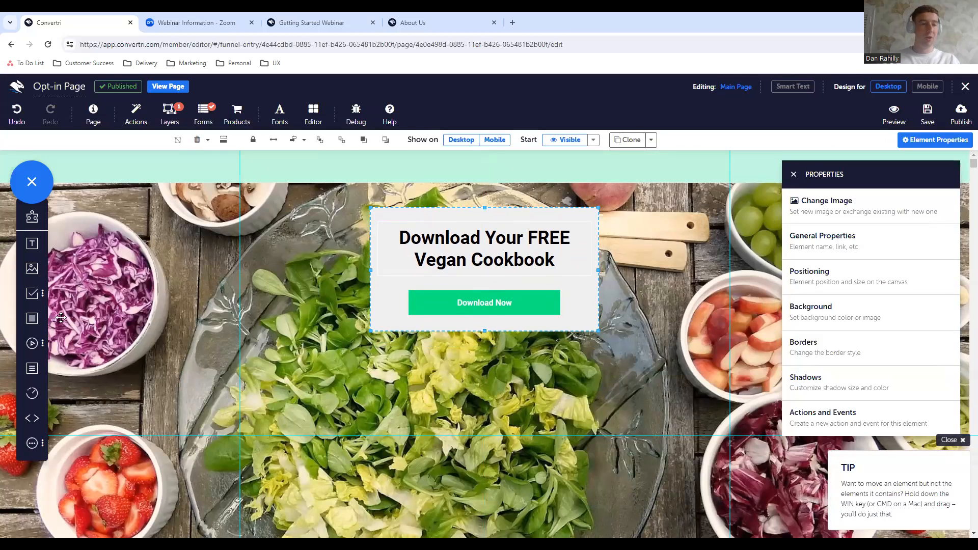
Add a Video element below the cookbook box, source it from Opt-in Course Module 1, and enable autoplay on desktop and mobile.
left_click(33, 349)
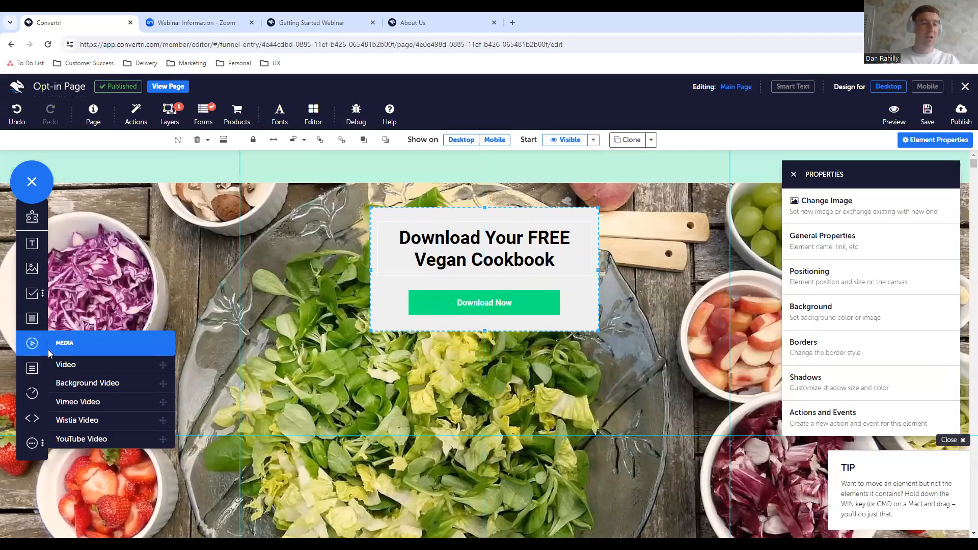
left_click(93, 366)
left_click_drag(529, 269, 529, 455)
scroll(580, 394, "down", 1)
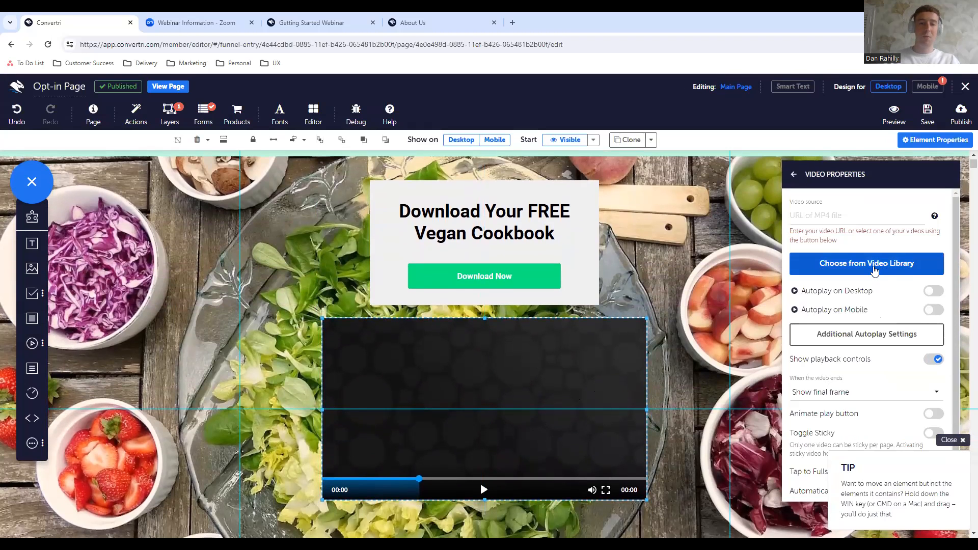
left_click(877, 270)
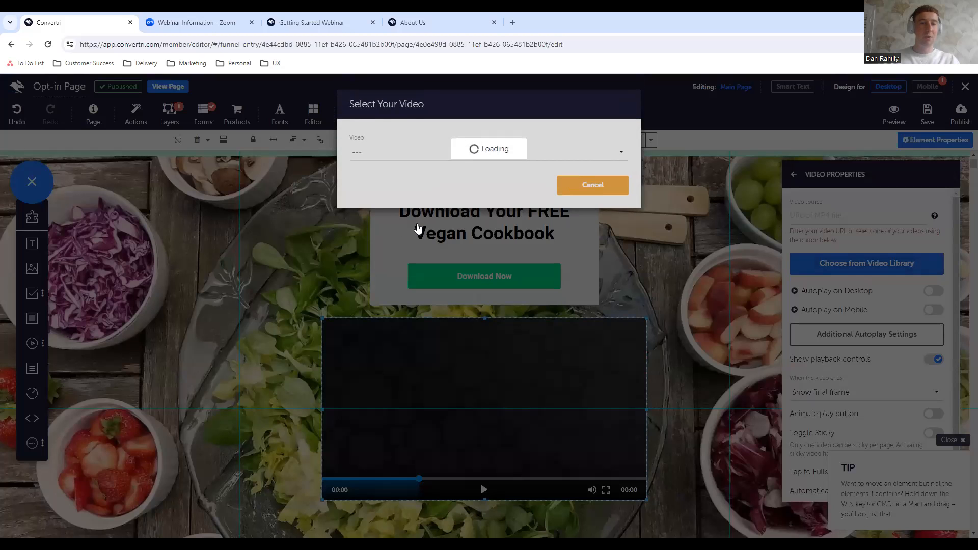
left_click(406, 223)
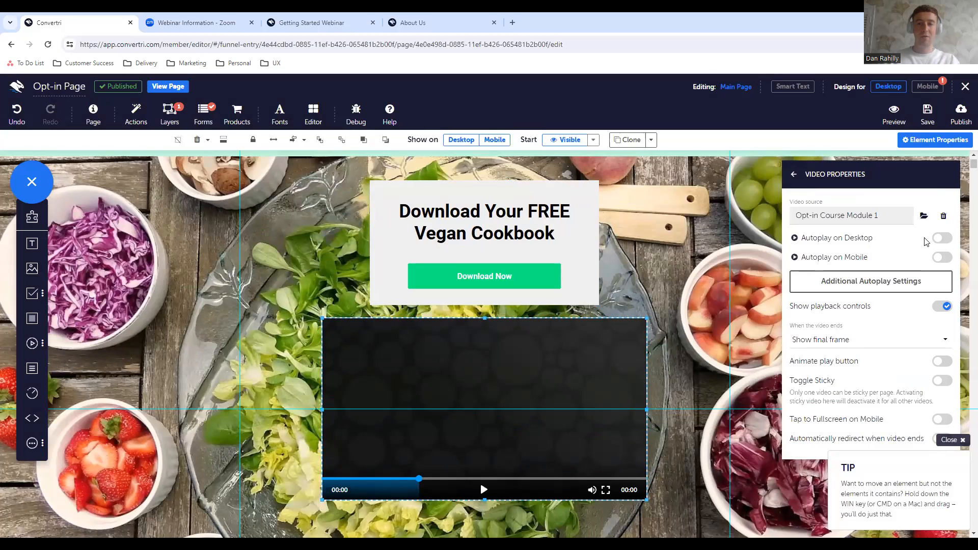
left_click(939, 258)
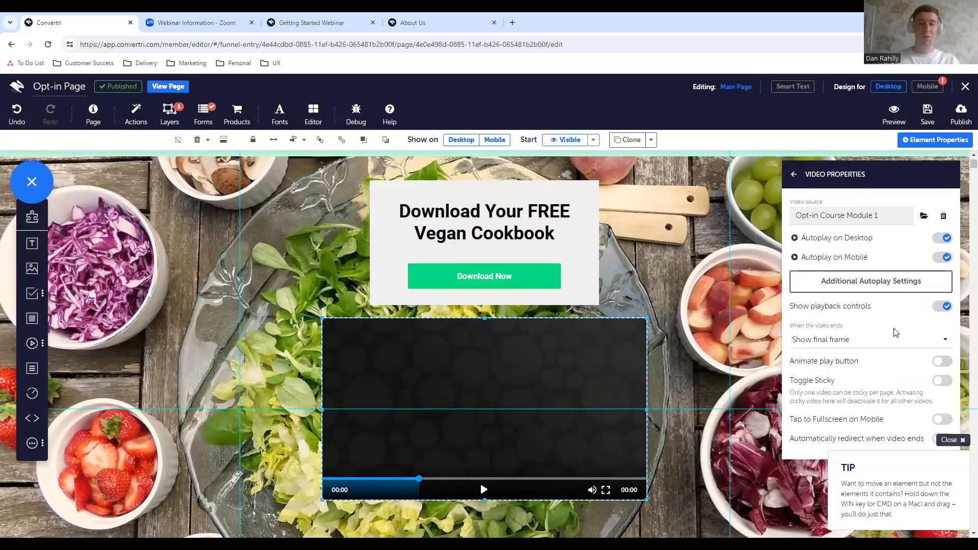
Preview the page and test the video player by muting, pausing, skipping ahead and viewing it full screen, and close the preview.
left_click(898, 113)
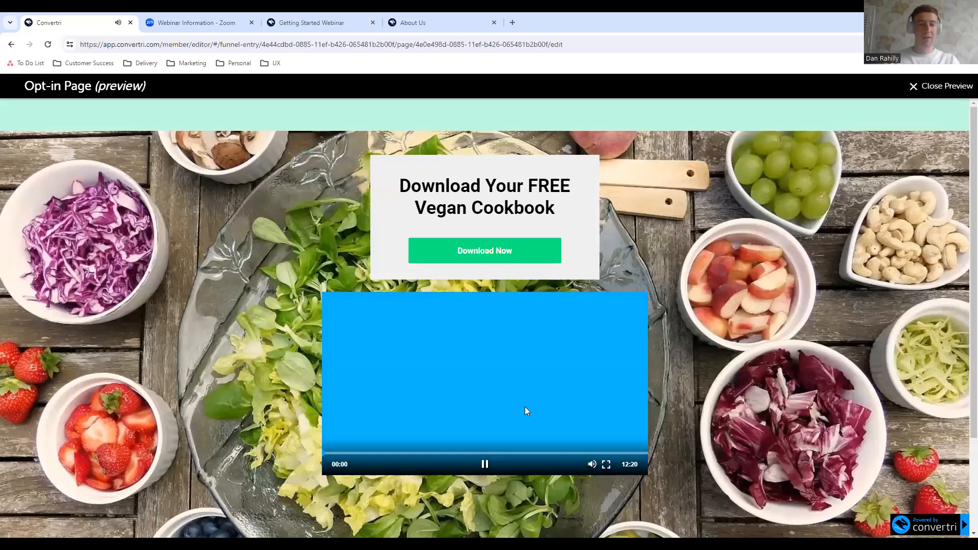
left_click(587, 463)
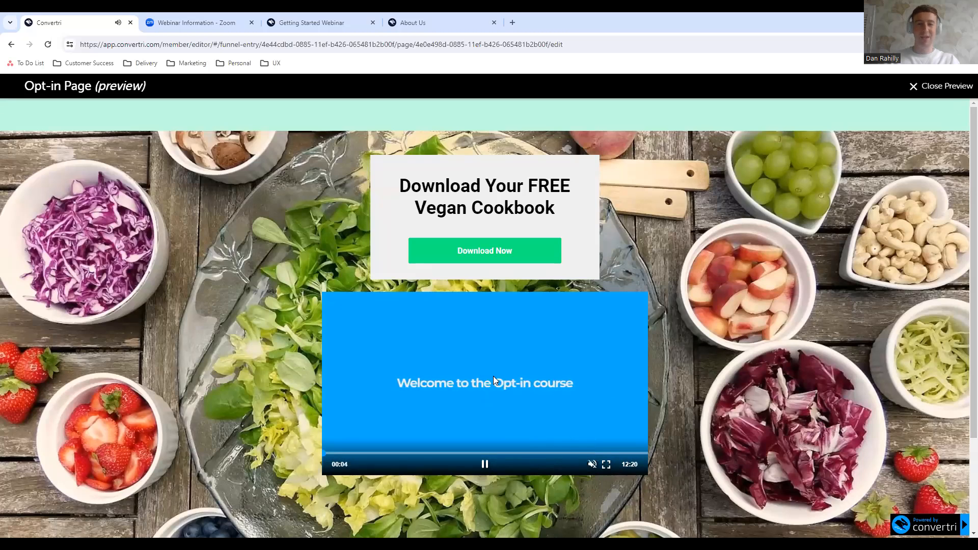
mouse_move(464, 464)
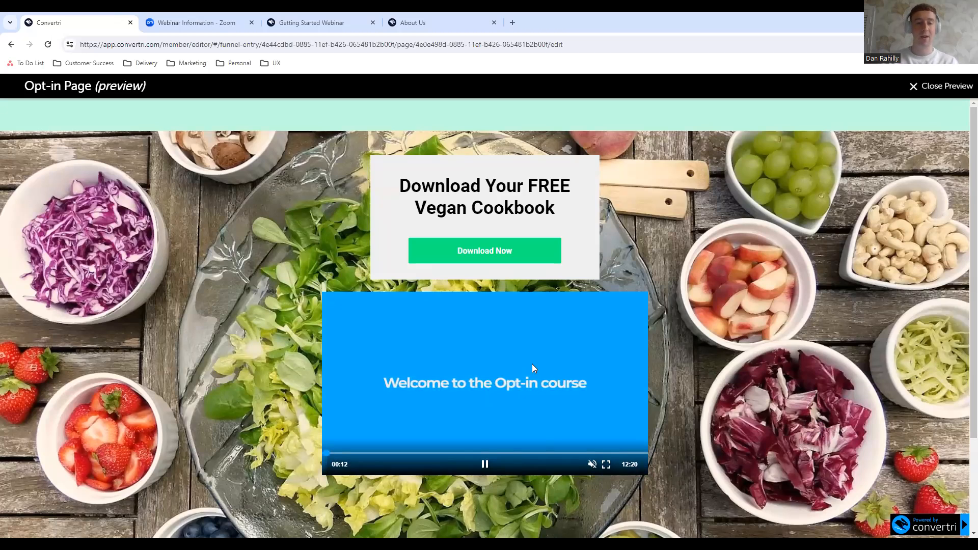
left_click(484, 466)
left_click(397, 454)
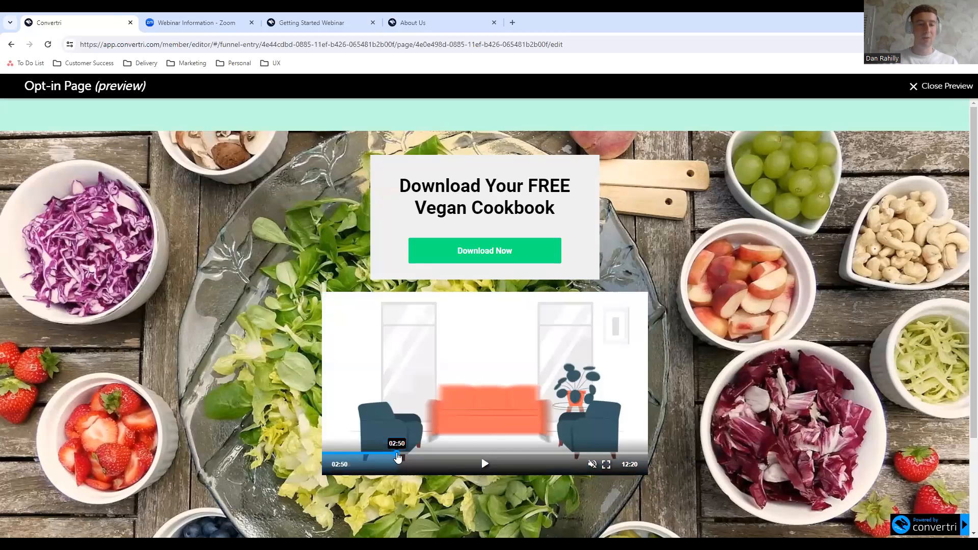
left_click(423, 453)
left_click(499, 453)
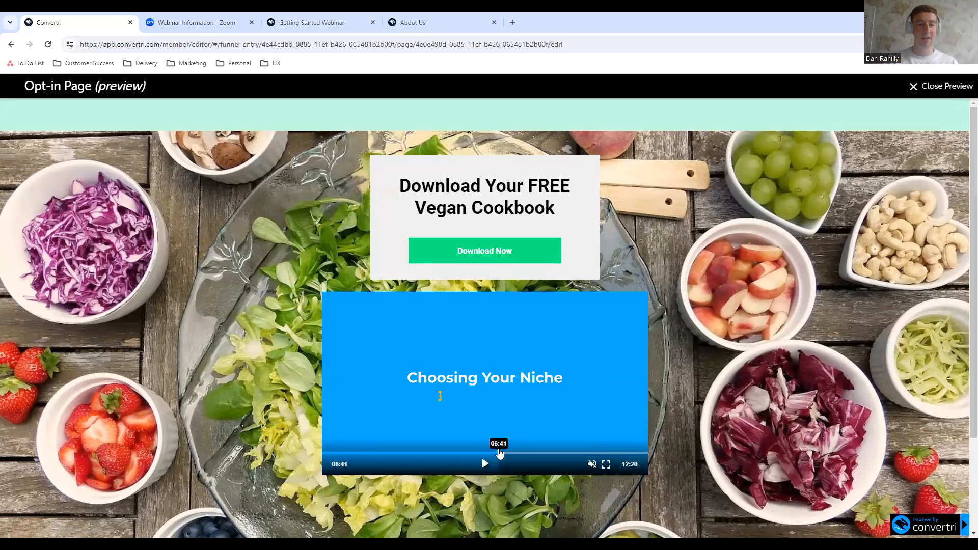
left_click(606, 465)
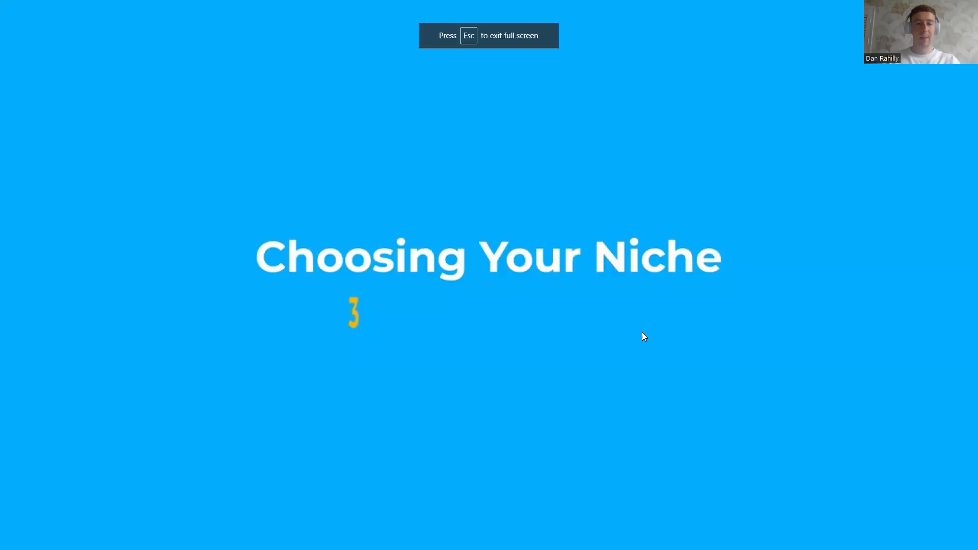
key("Escape")
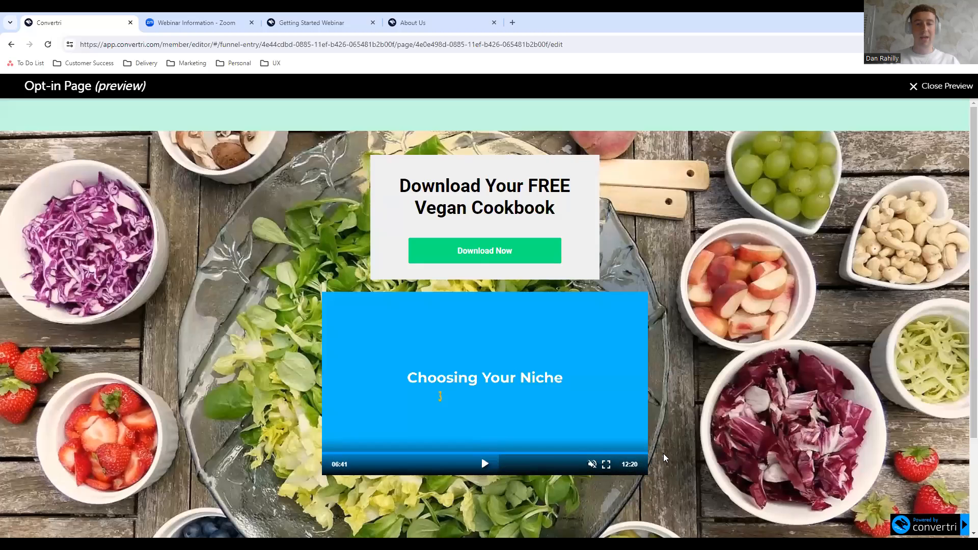
left_click(941, 86)
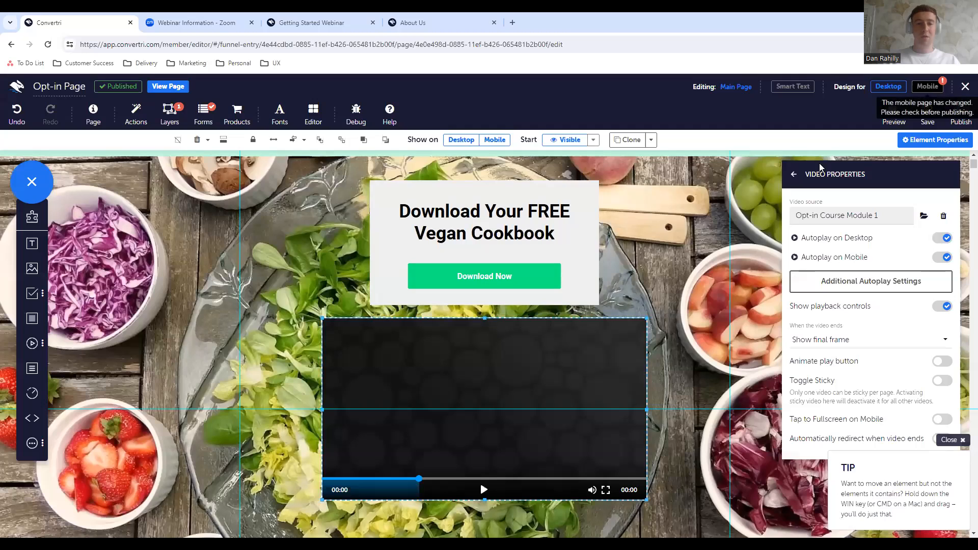
Replace the library video with a YouTube Video element, enlarged to roughly twice its size and centred below the cookbook box.
key("Delete")
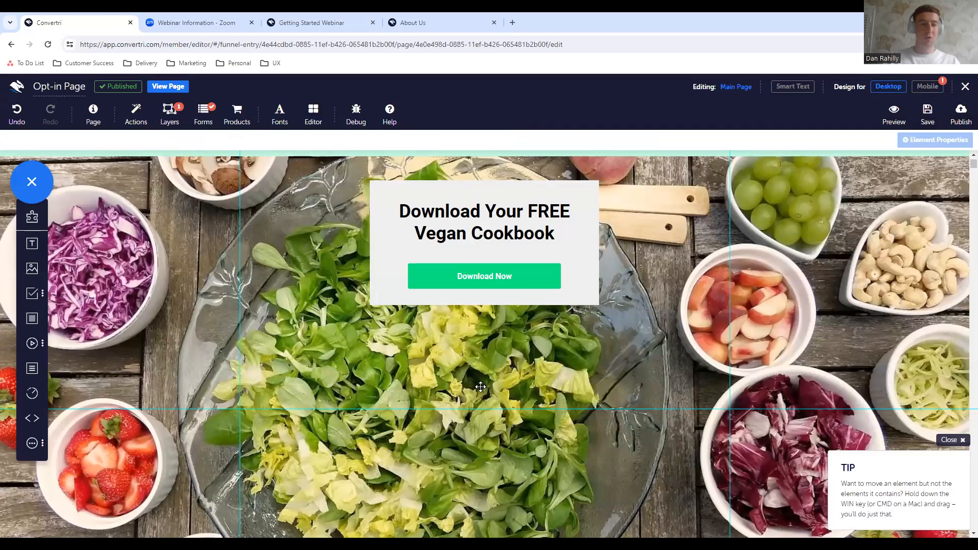
left_click(31, 342)
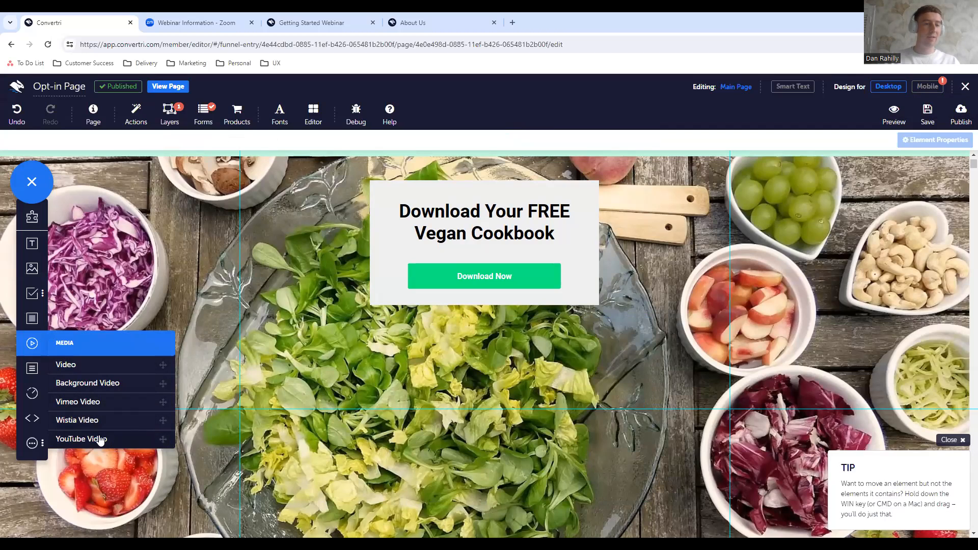
left_click_drag(100, 439, 414, 369)
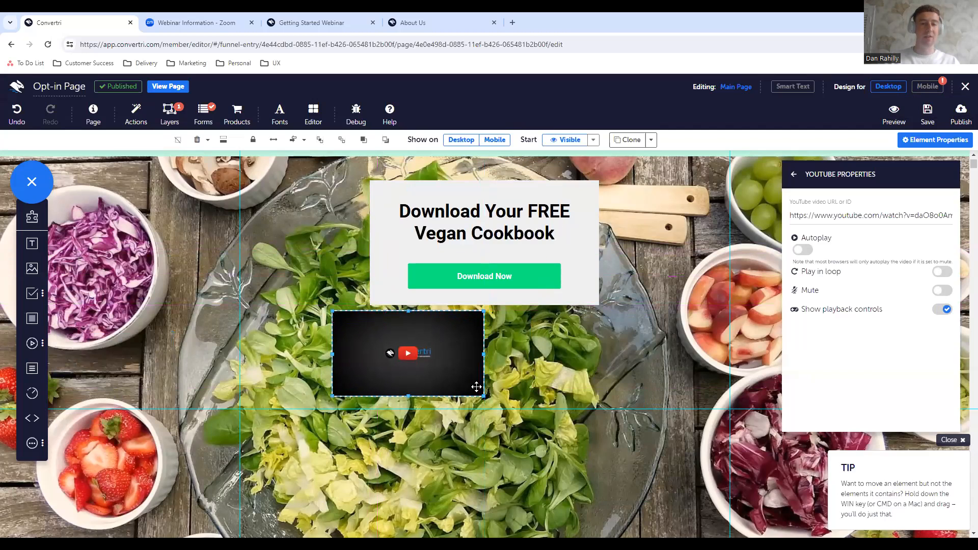
left_click_drag(484, 396, 642, 489)
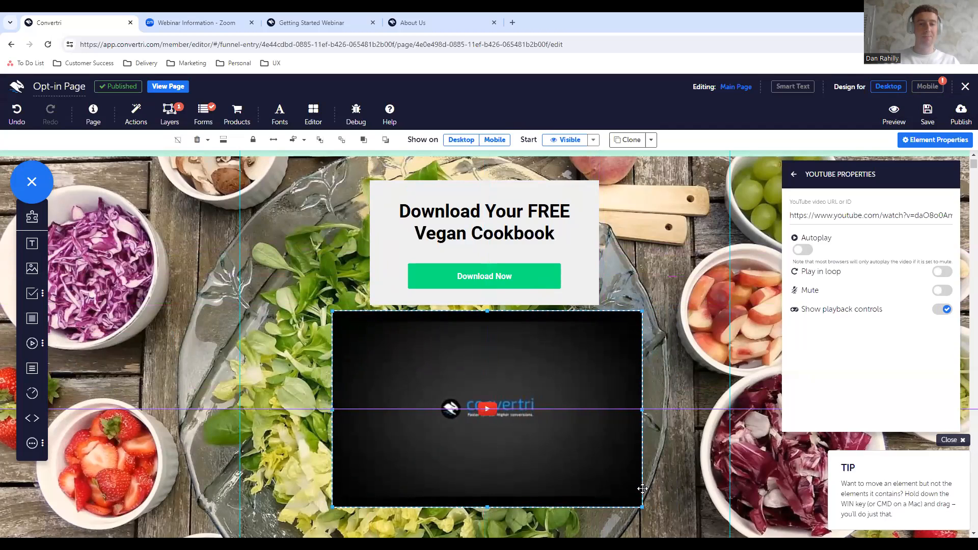
left_click(790, 215)
left_click_drag(791, 215, 887, 347)
left_click(887, 347)
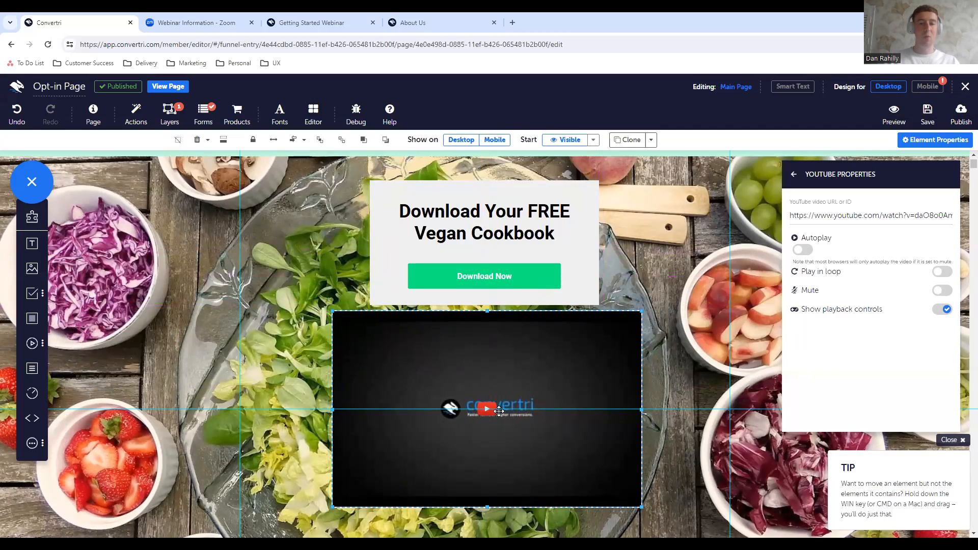
scroll(498, 411, "down", 1)
left_click_drag(499, 412, 496, 424)
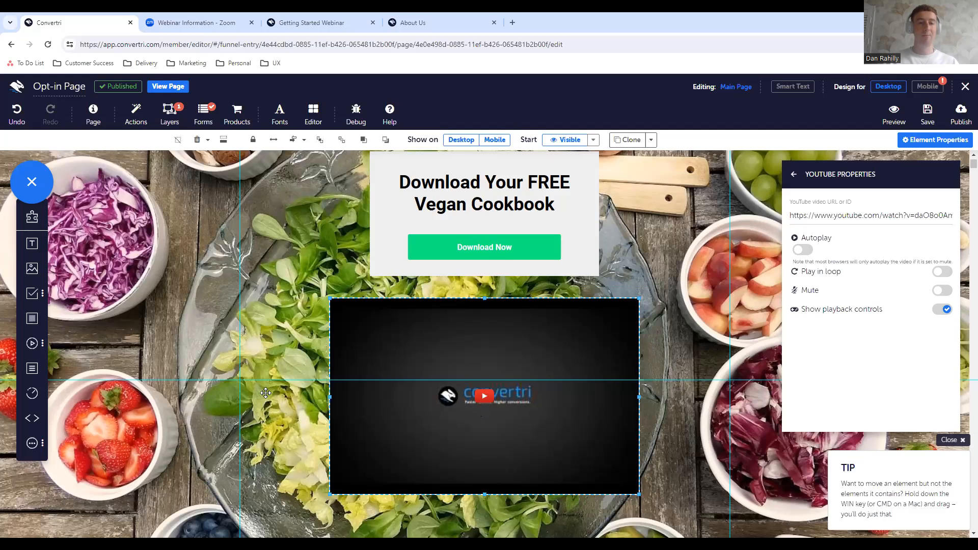
Add a Video element directly below the YouTube video, overlapping the lower edge of the background image.
scroll(266, 392, "down", 2)
left_click(32, 346)
left_click_drag(102, 365, 517, 490)
scroll(577, 225, "down", 5)
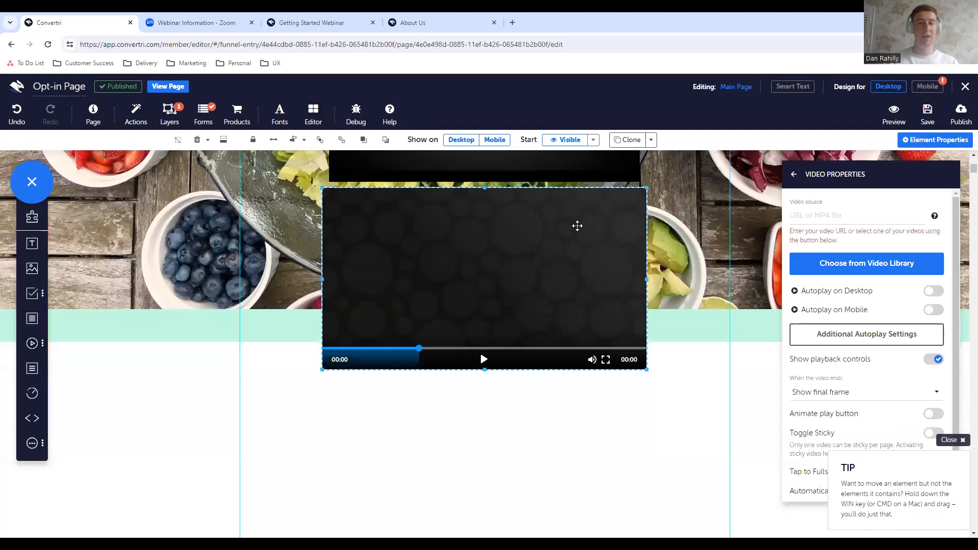
scroll(576, 225, "up", 2)
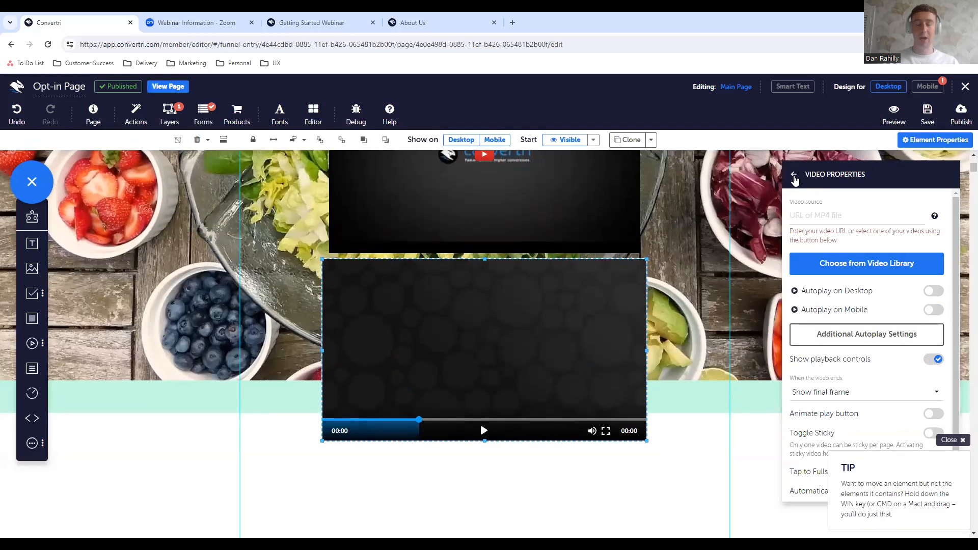
Change the new video's player skin to Solid.
left_click(794, 175)
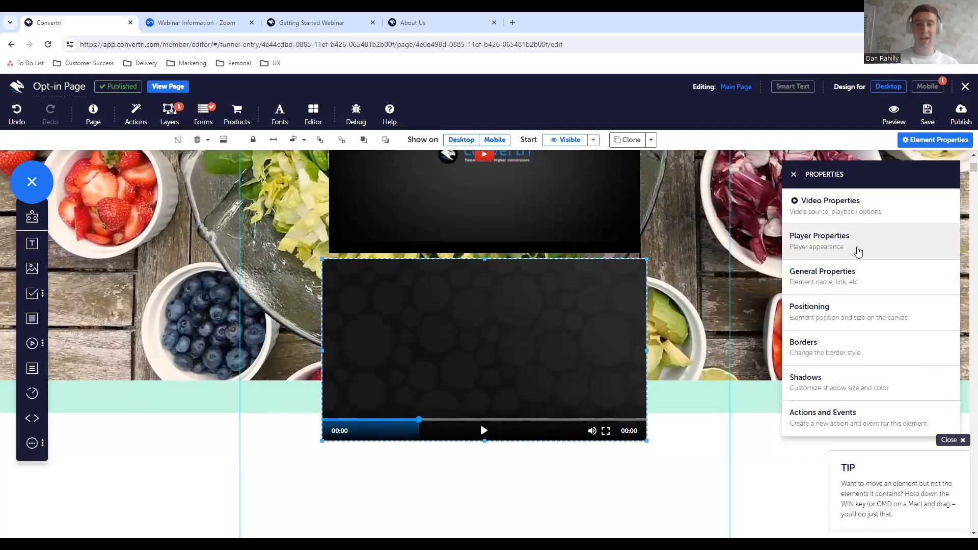
left_click(852, 250)
left_click(935, 216)
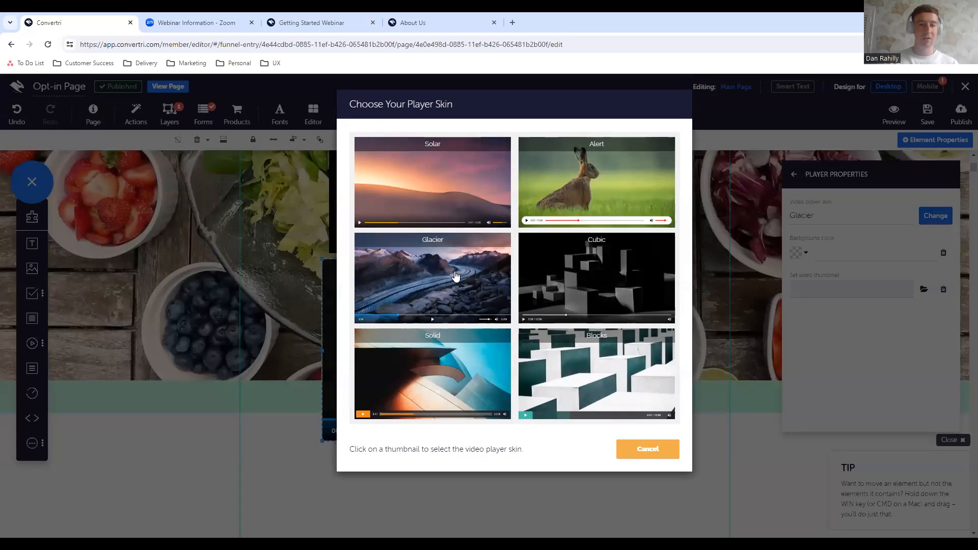
left_click_drag(457, 284, 524, 368)
left_click(471, 371)
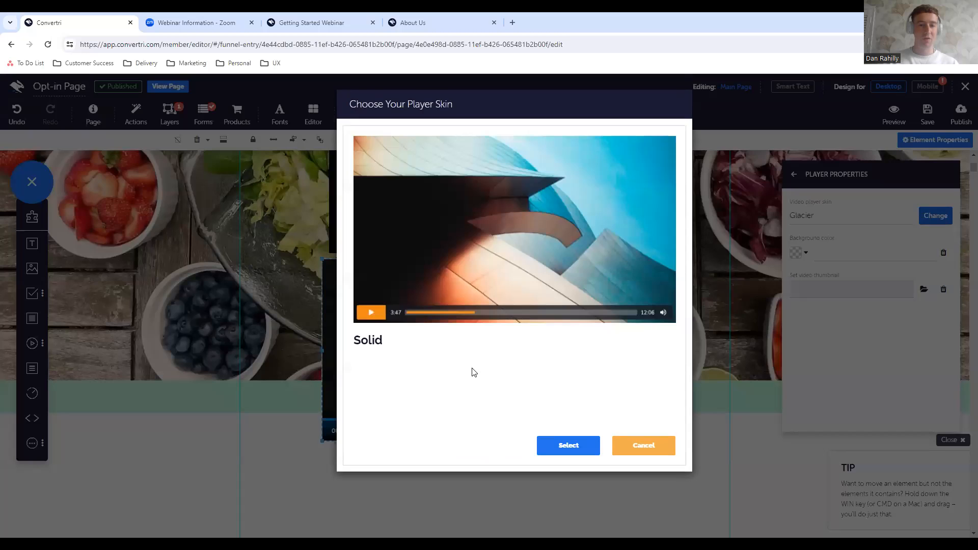
left_click(568, 446)
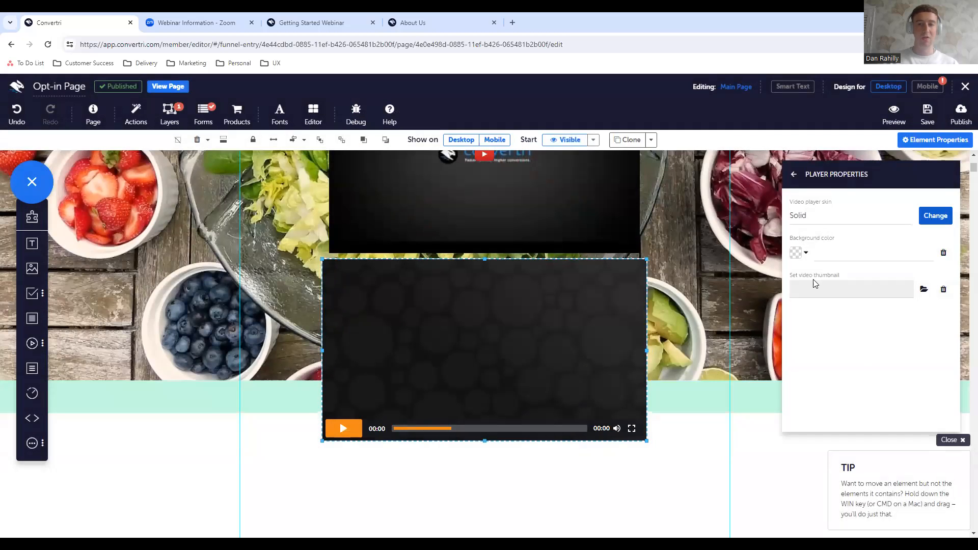
Set the Salad Fruit Berry image as the video's thumbnail and move the video slightly down.
left_click(923, 290)
left_click(546, 201)
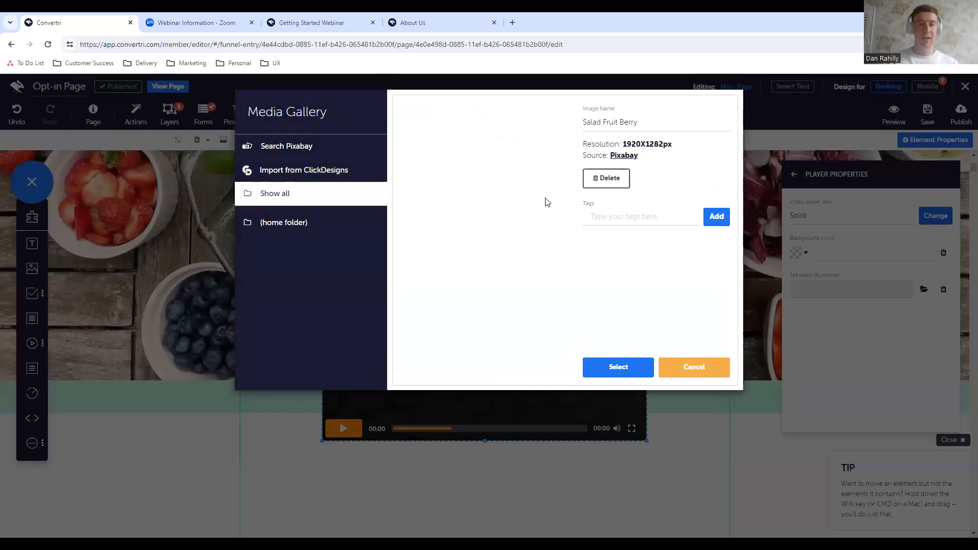
left_click(627, 370)
left_click_drag(585, 368, 587, 396)
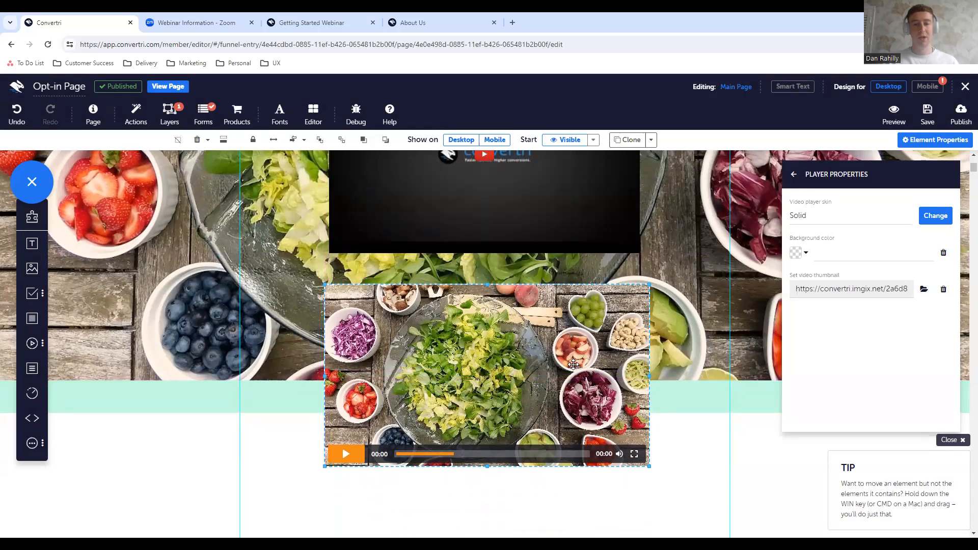
Delete the video with the salad thumbnail and the YouTube video from the page.
key("Delete")
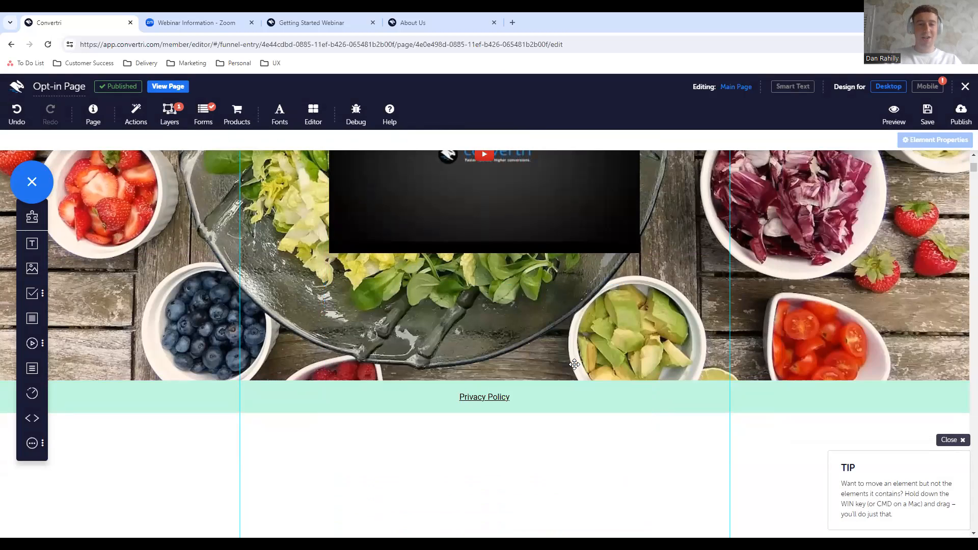
scroll(574, 363, "up", 2)
left_click(605, 287)
scroll(606, 287, "up", 3)
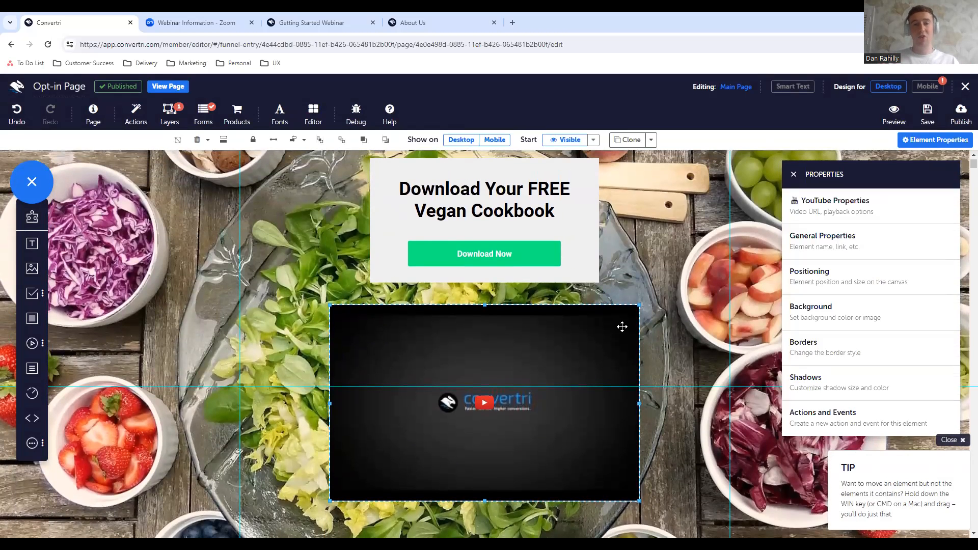
key("Delete")
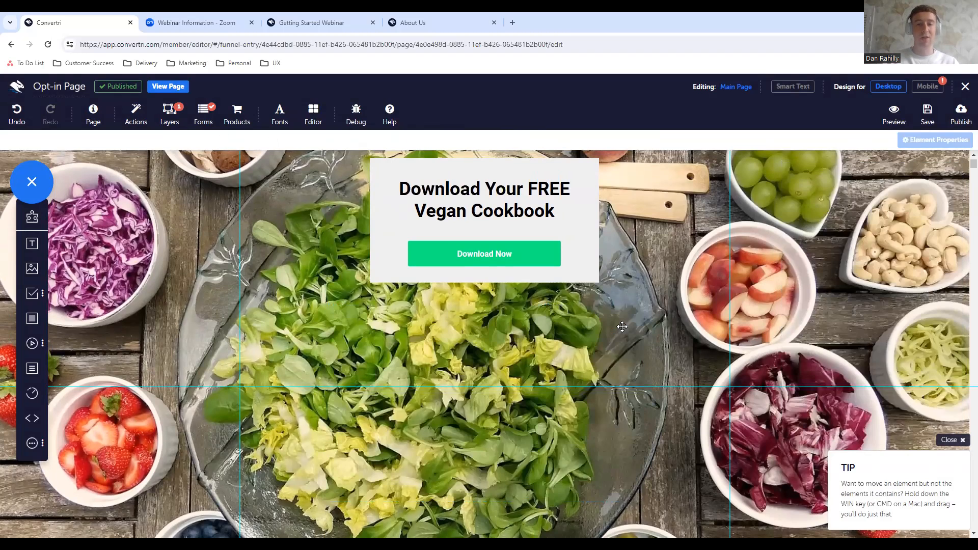
scroll(795, 229, "up", 1)
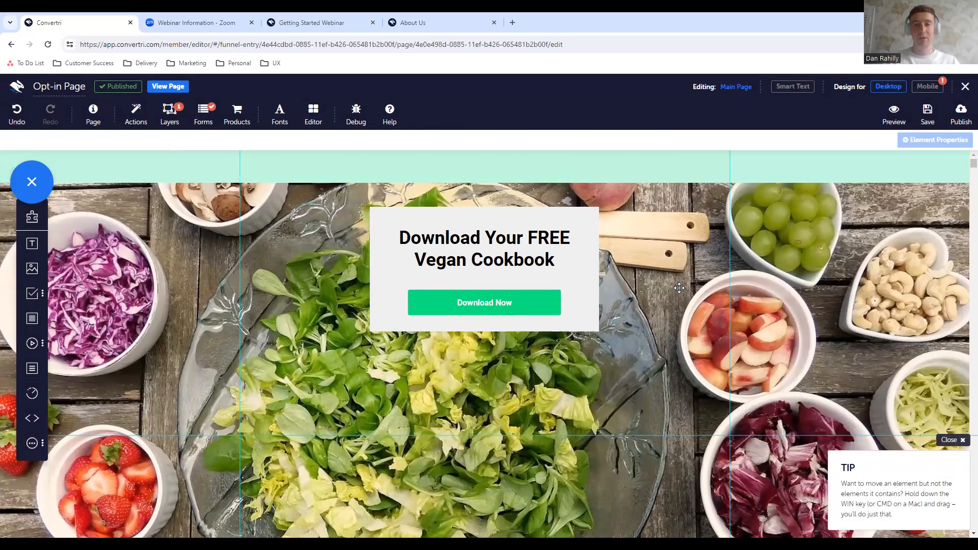
Leave the page editor without saving the changes and return to the funnel's pages.
left_click(966, 88)
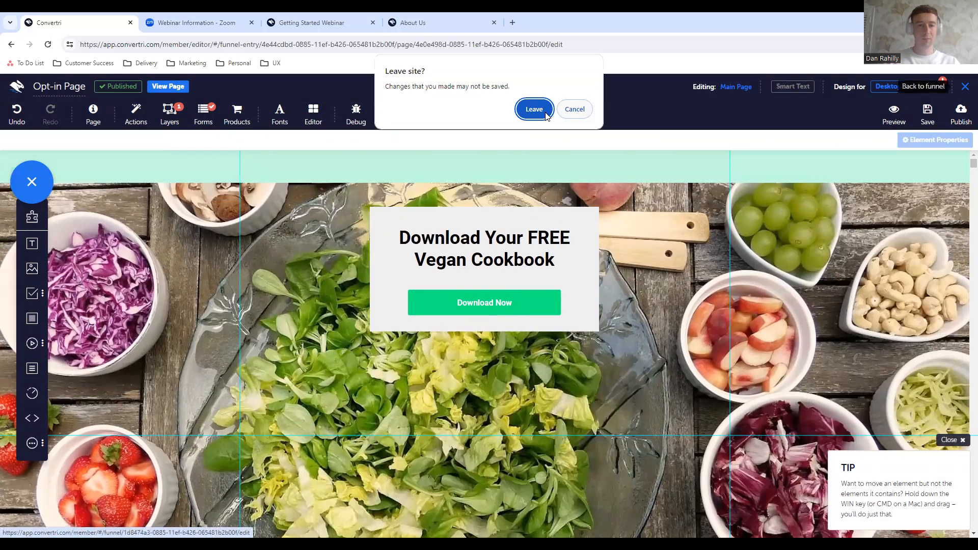
left_click(534, 109)
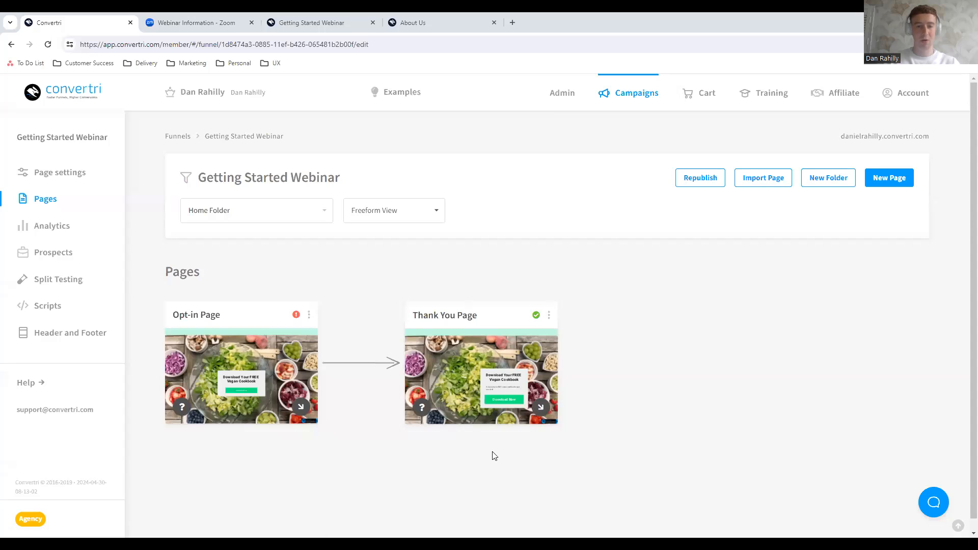